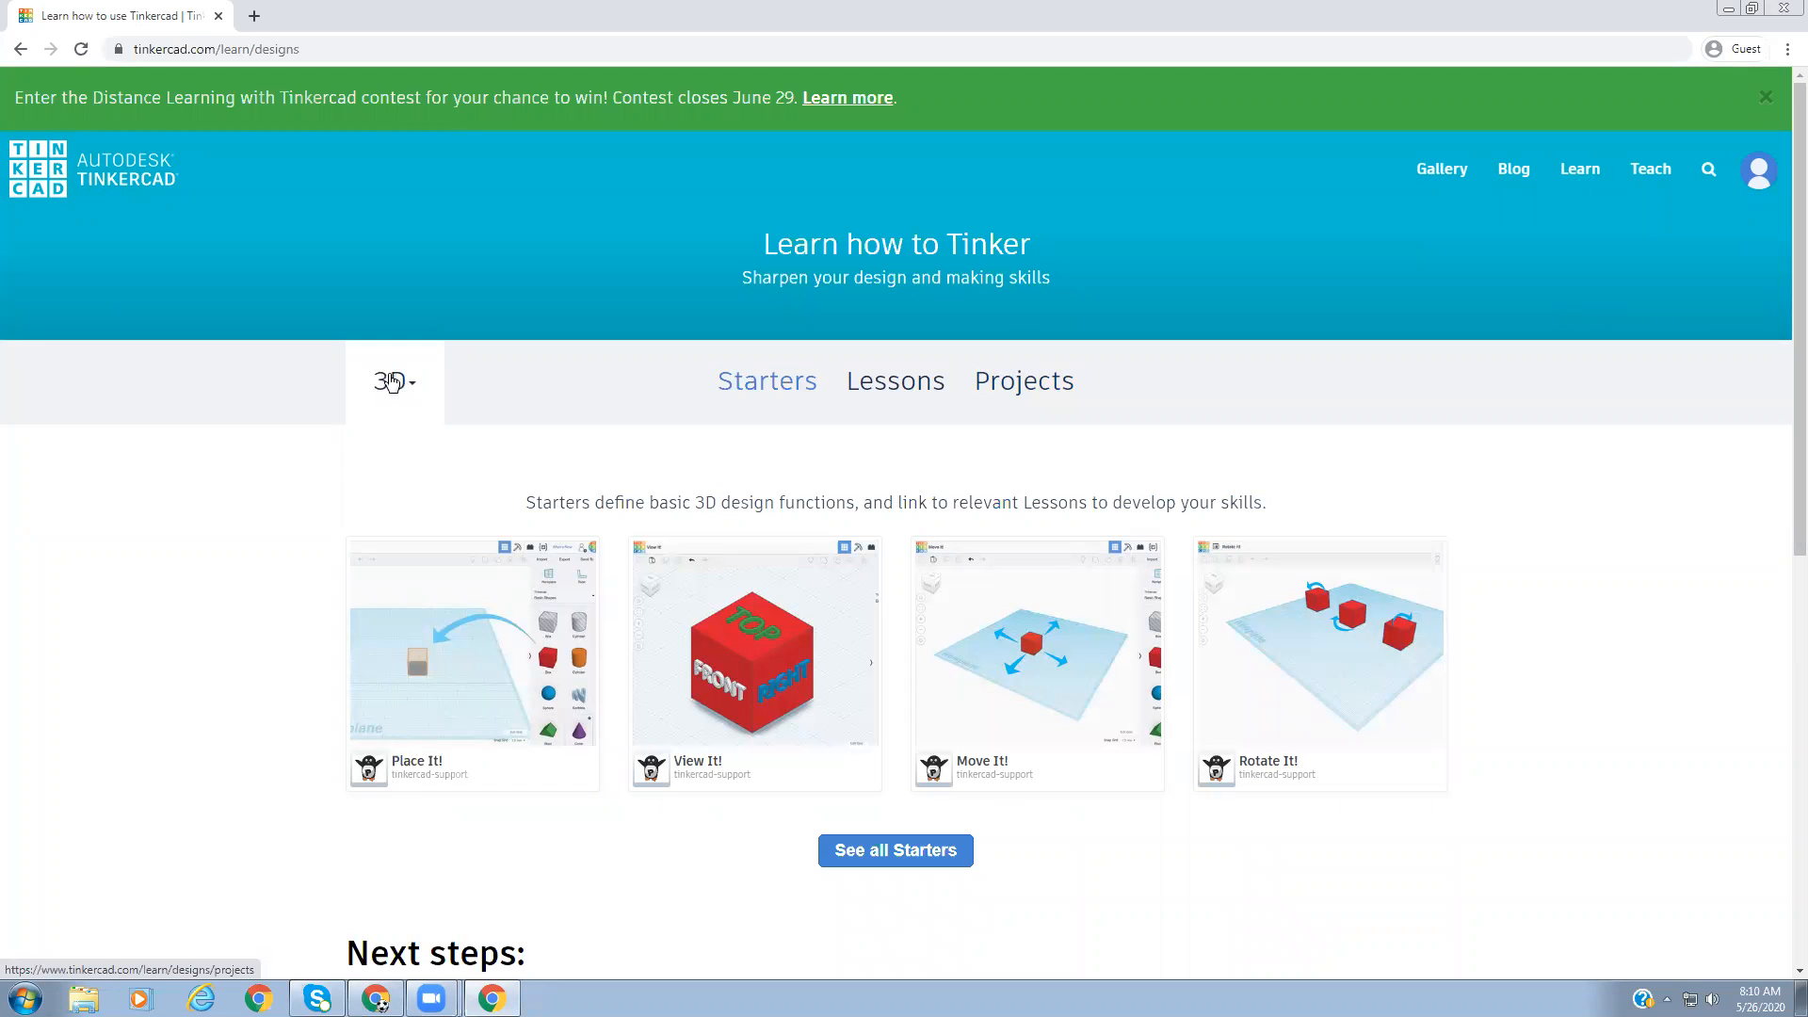
- Switch the learning section from 3D to Circuits and show all of its Arduino projects
left_click(392, 381)
left_click(395, 515)
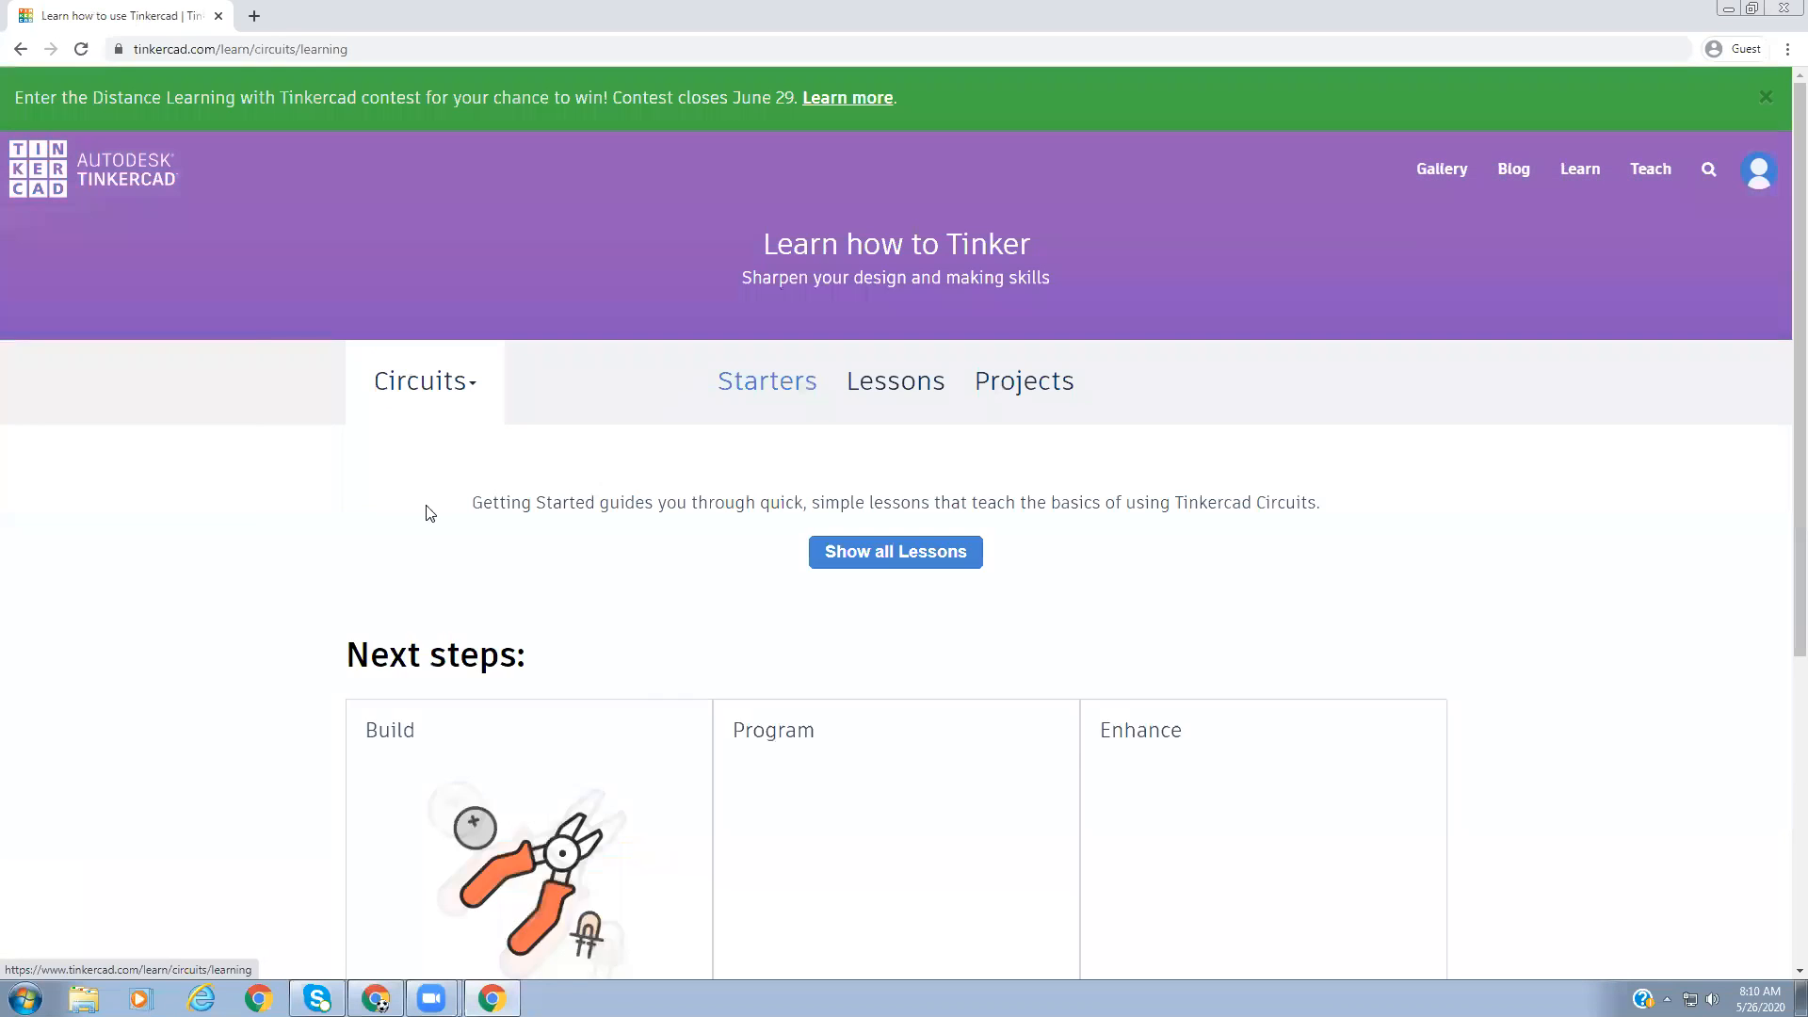
left_click(1055, 390)
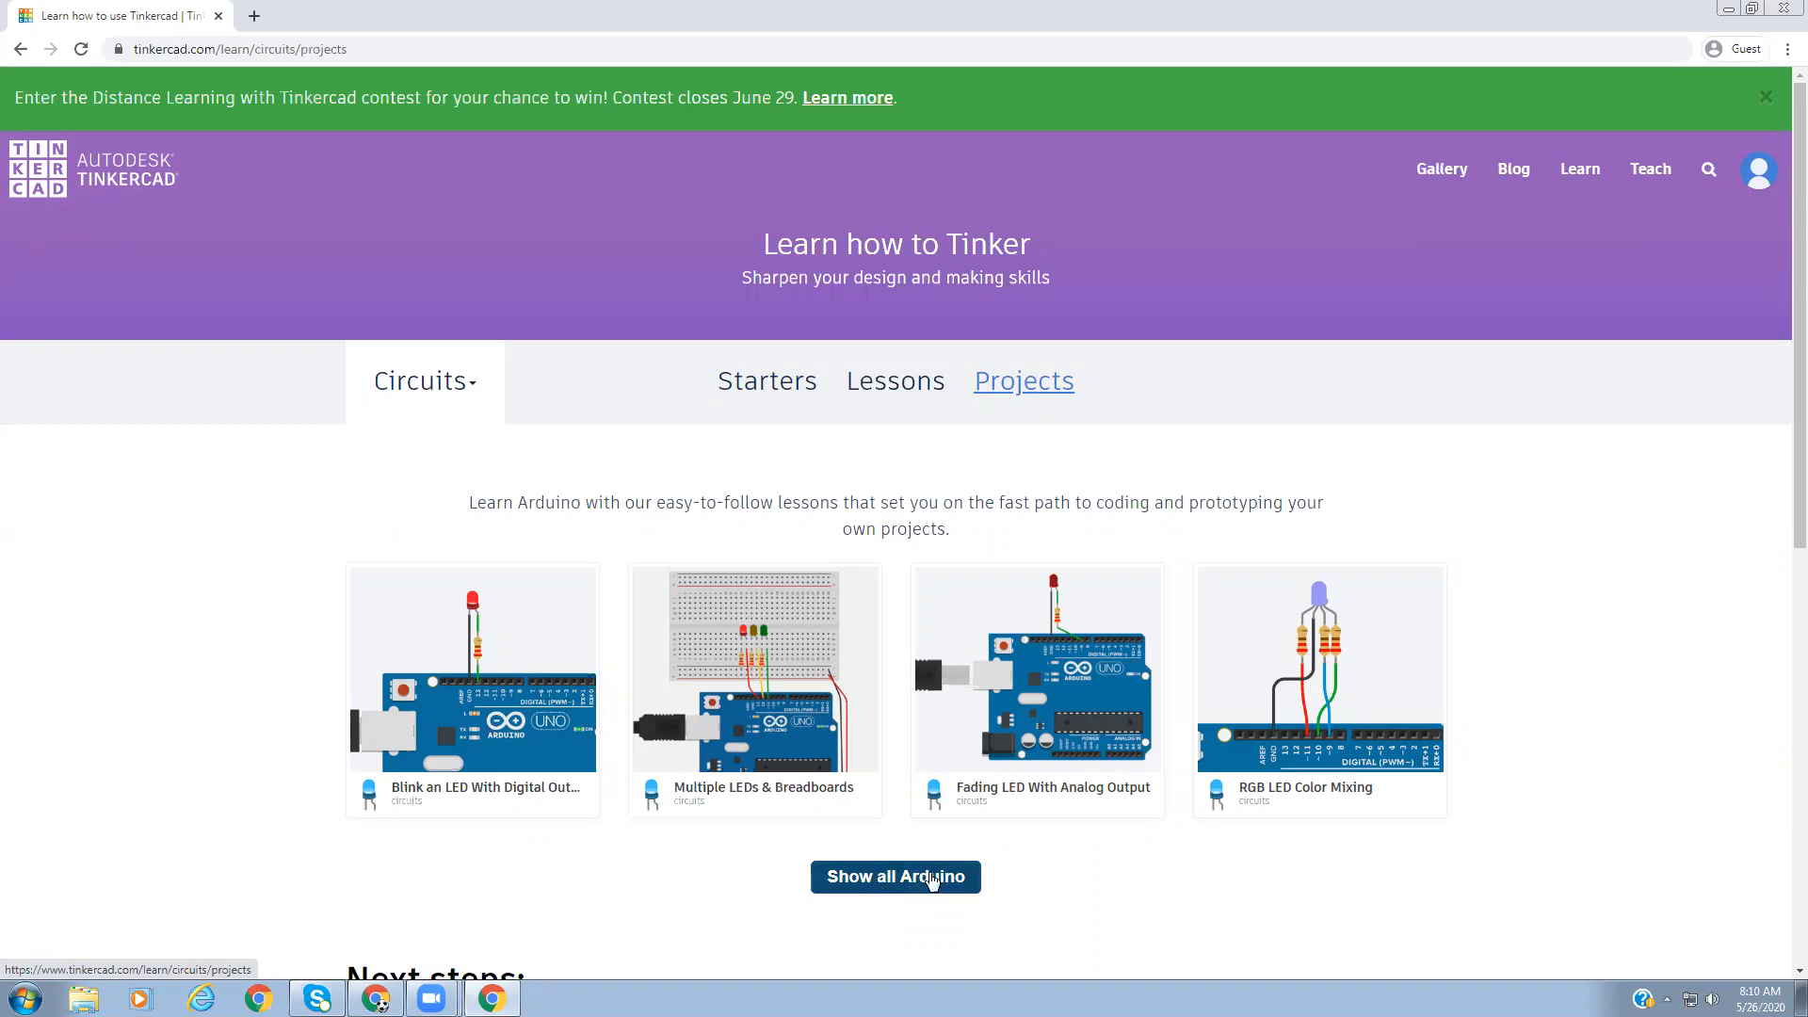
left_click(888, 877)
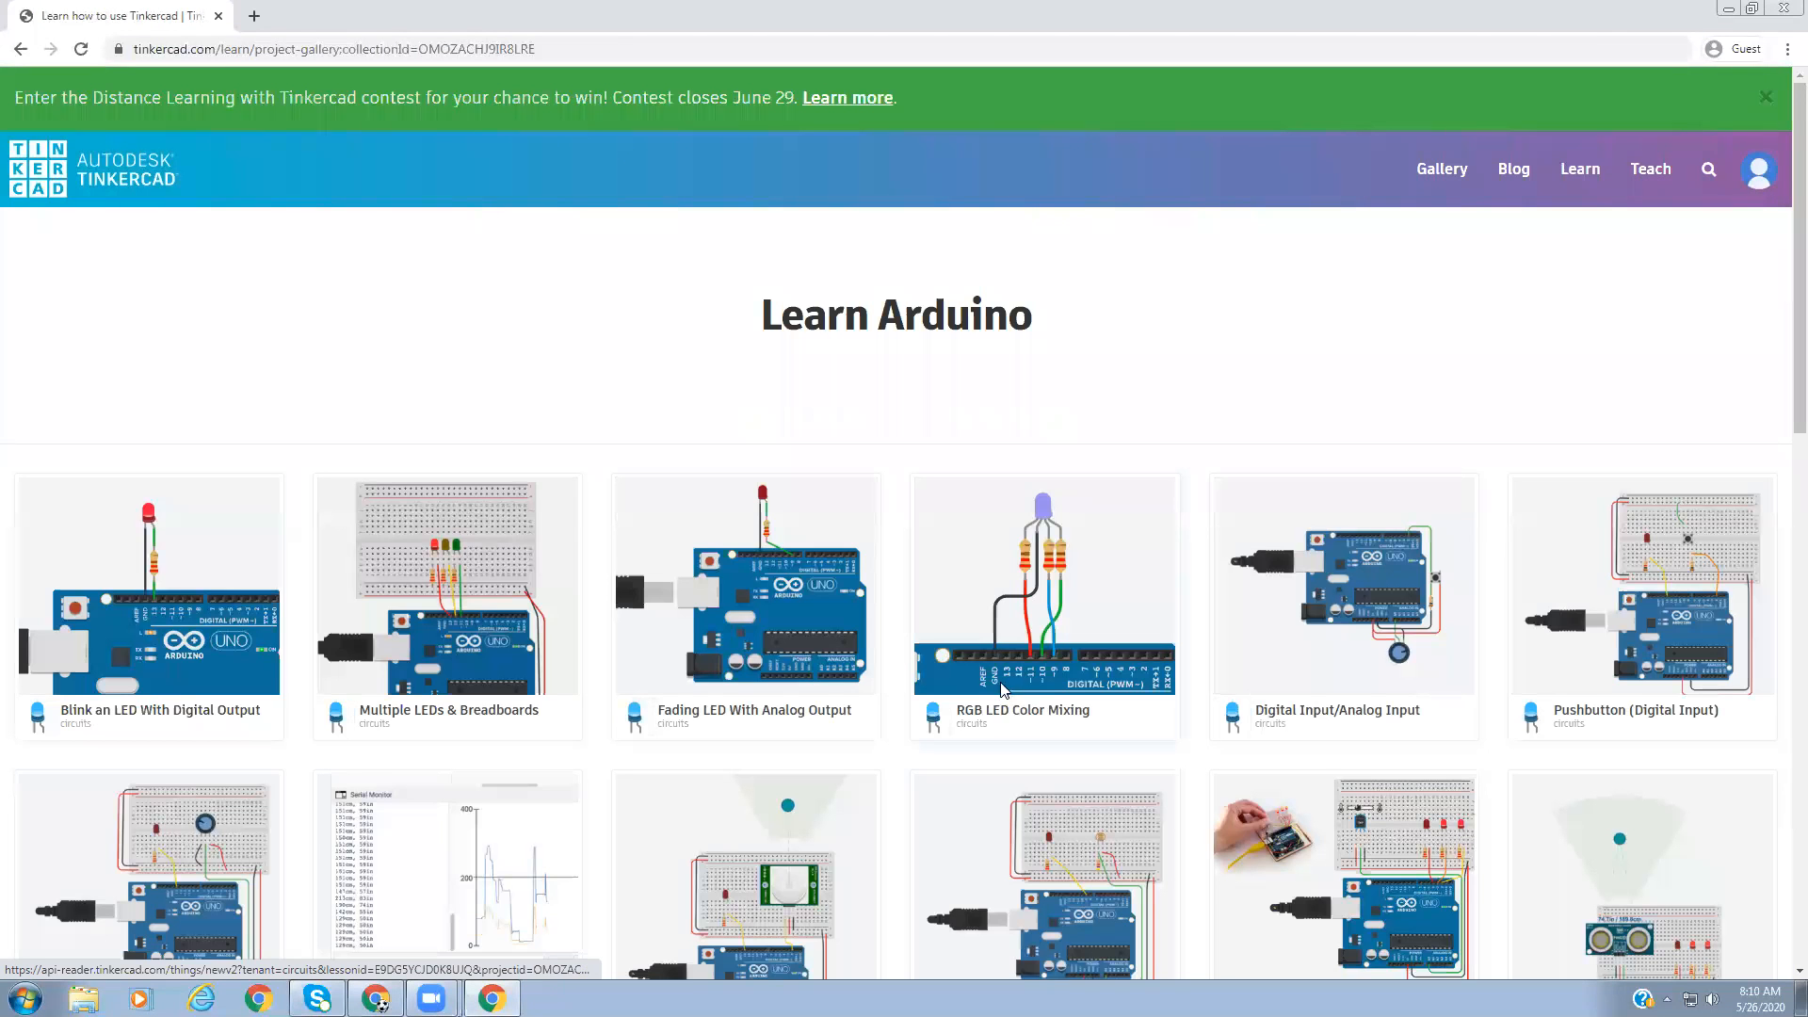
- Open Project 5: Mood Cue from the Arduino collection and start its first lesson, Introduction
scroll(1014, 603, "down", 5)
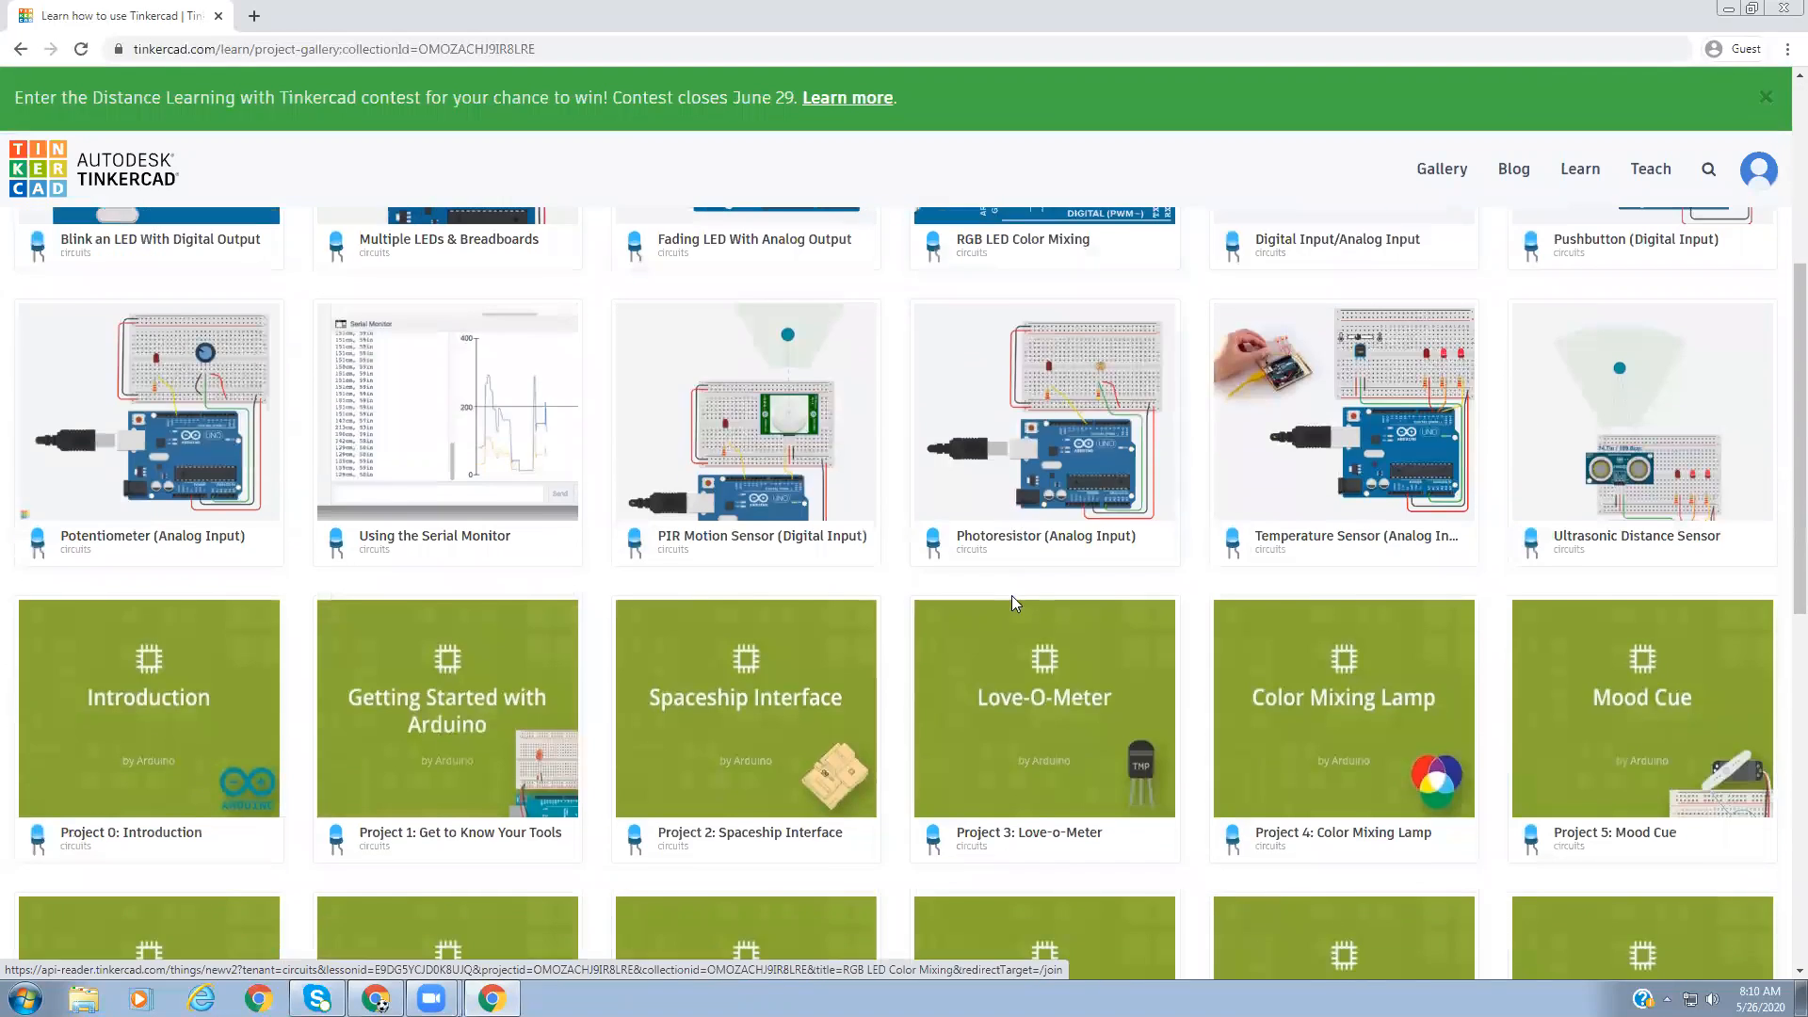
scroll(1011, 595, "down", 1)
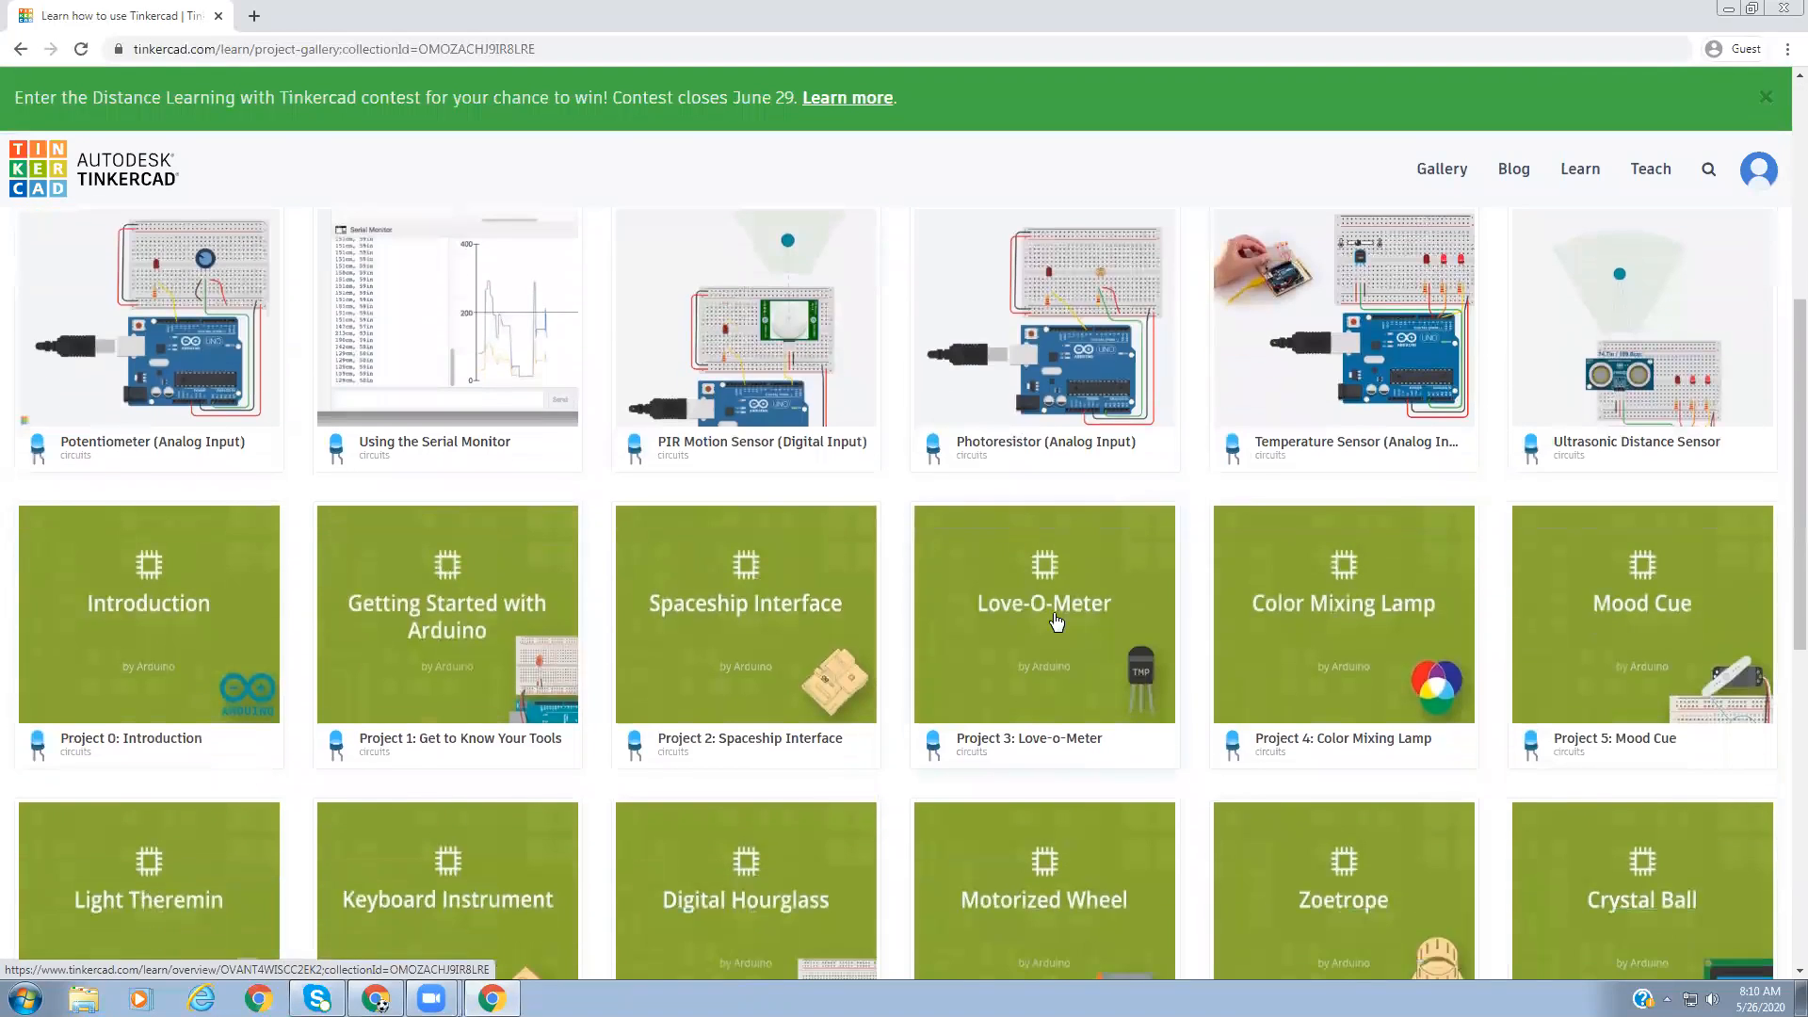
left_click(1623, 617)
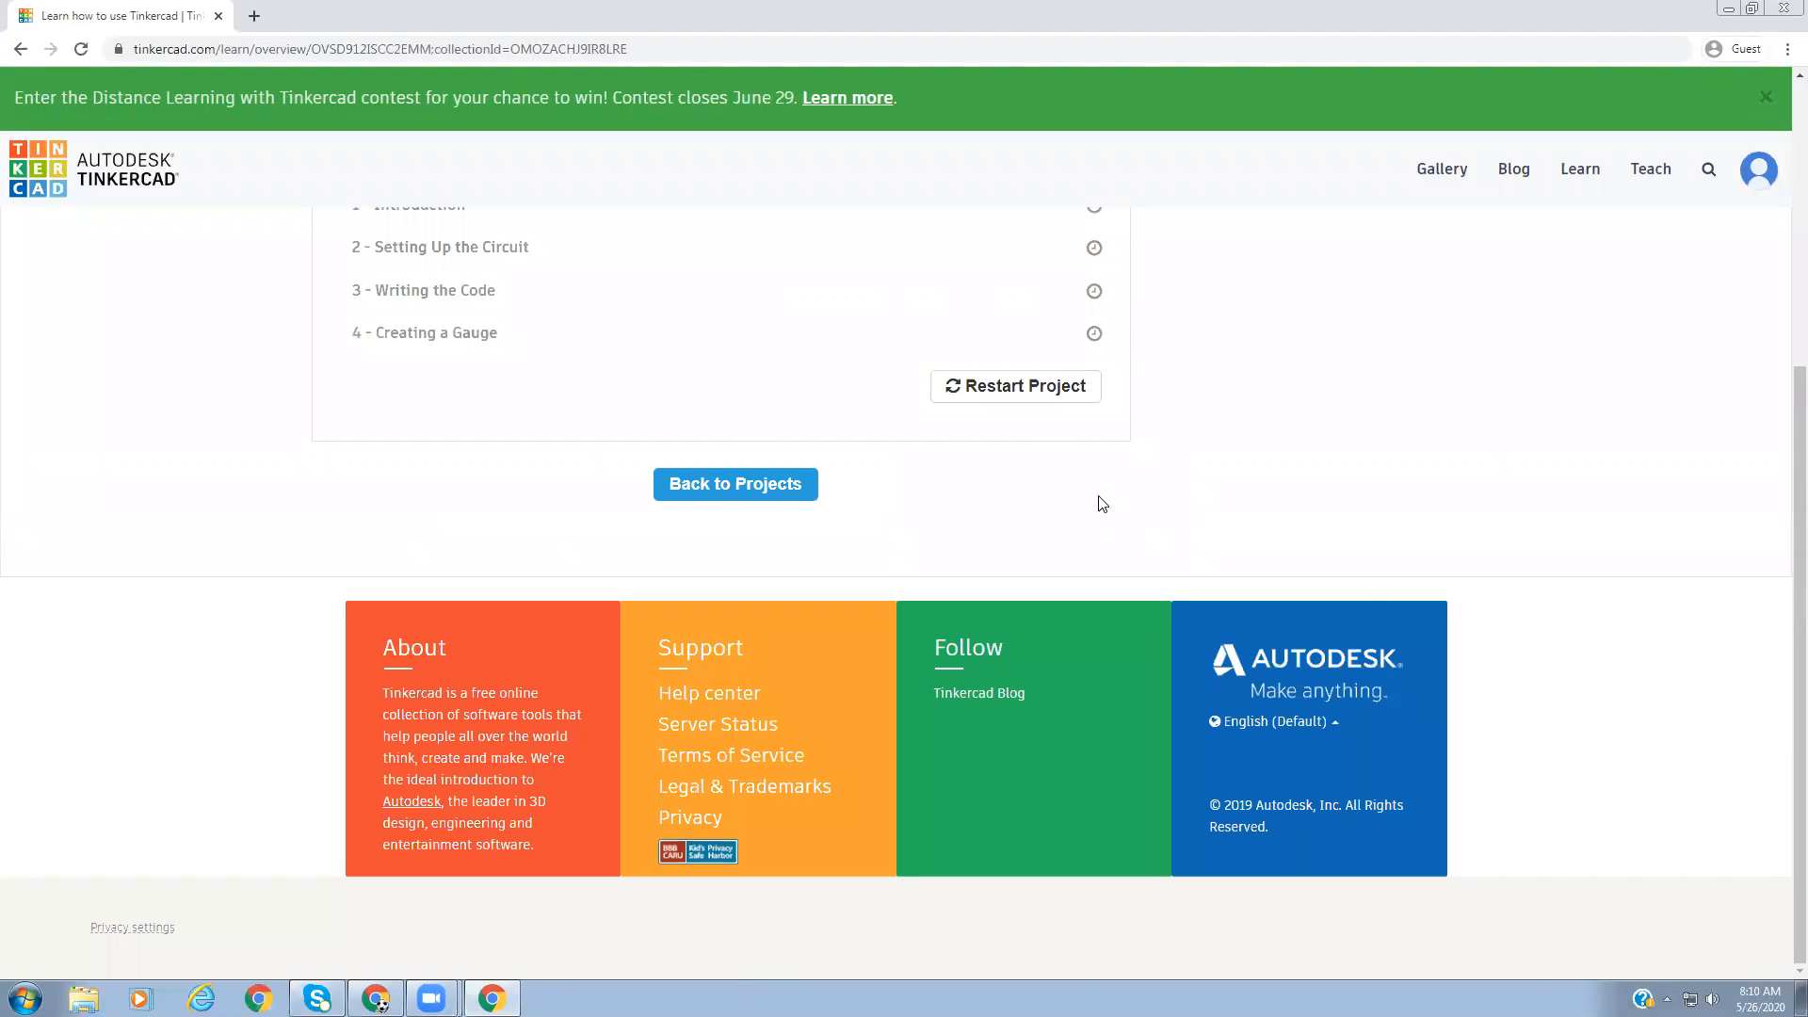
scroll(1239, 478, "up", 4)
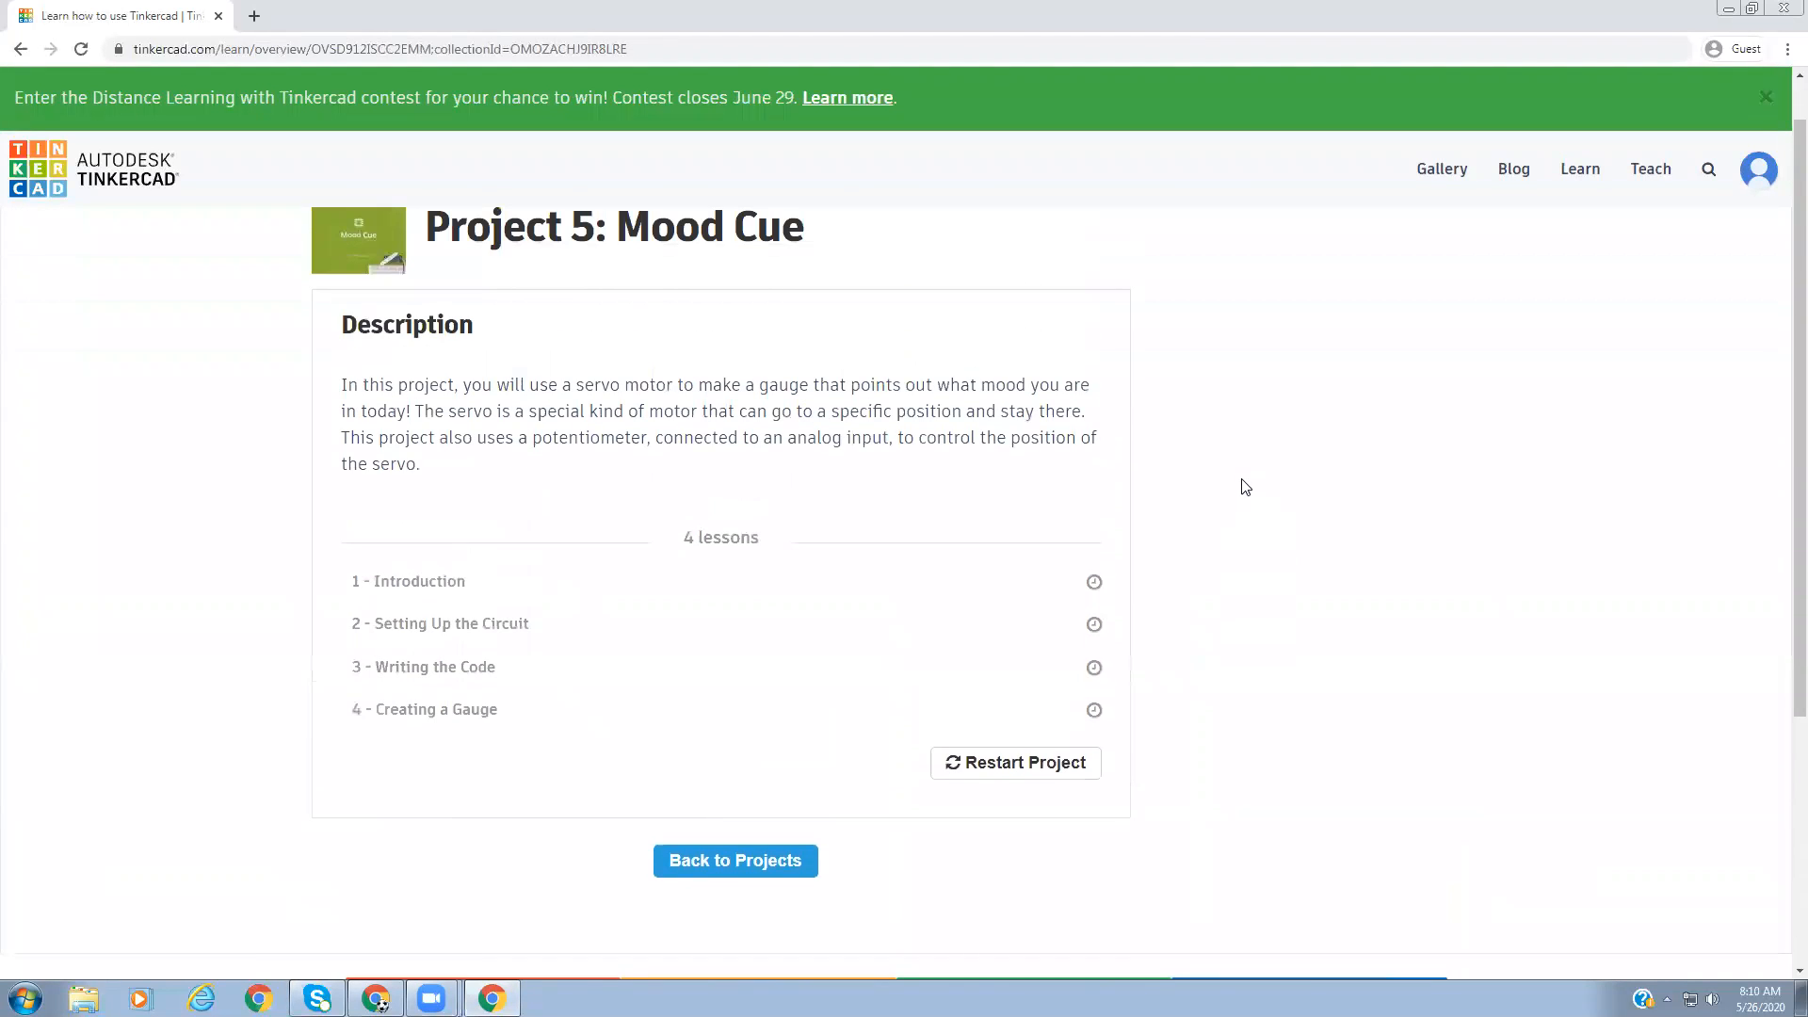
scroll(1241, 486, "up", 1)
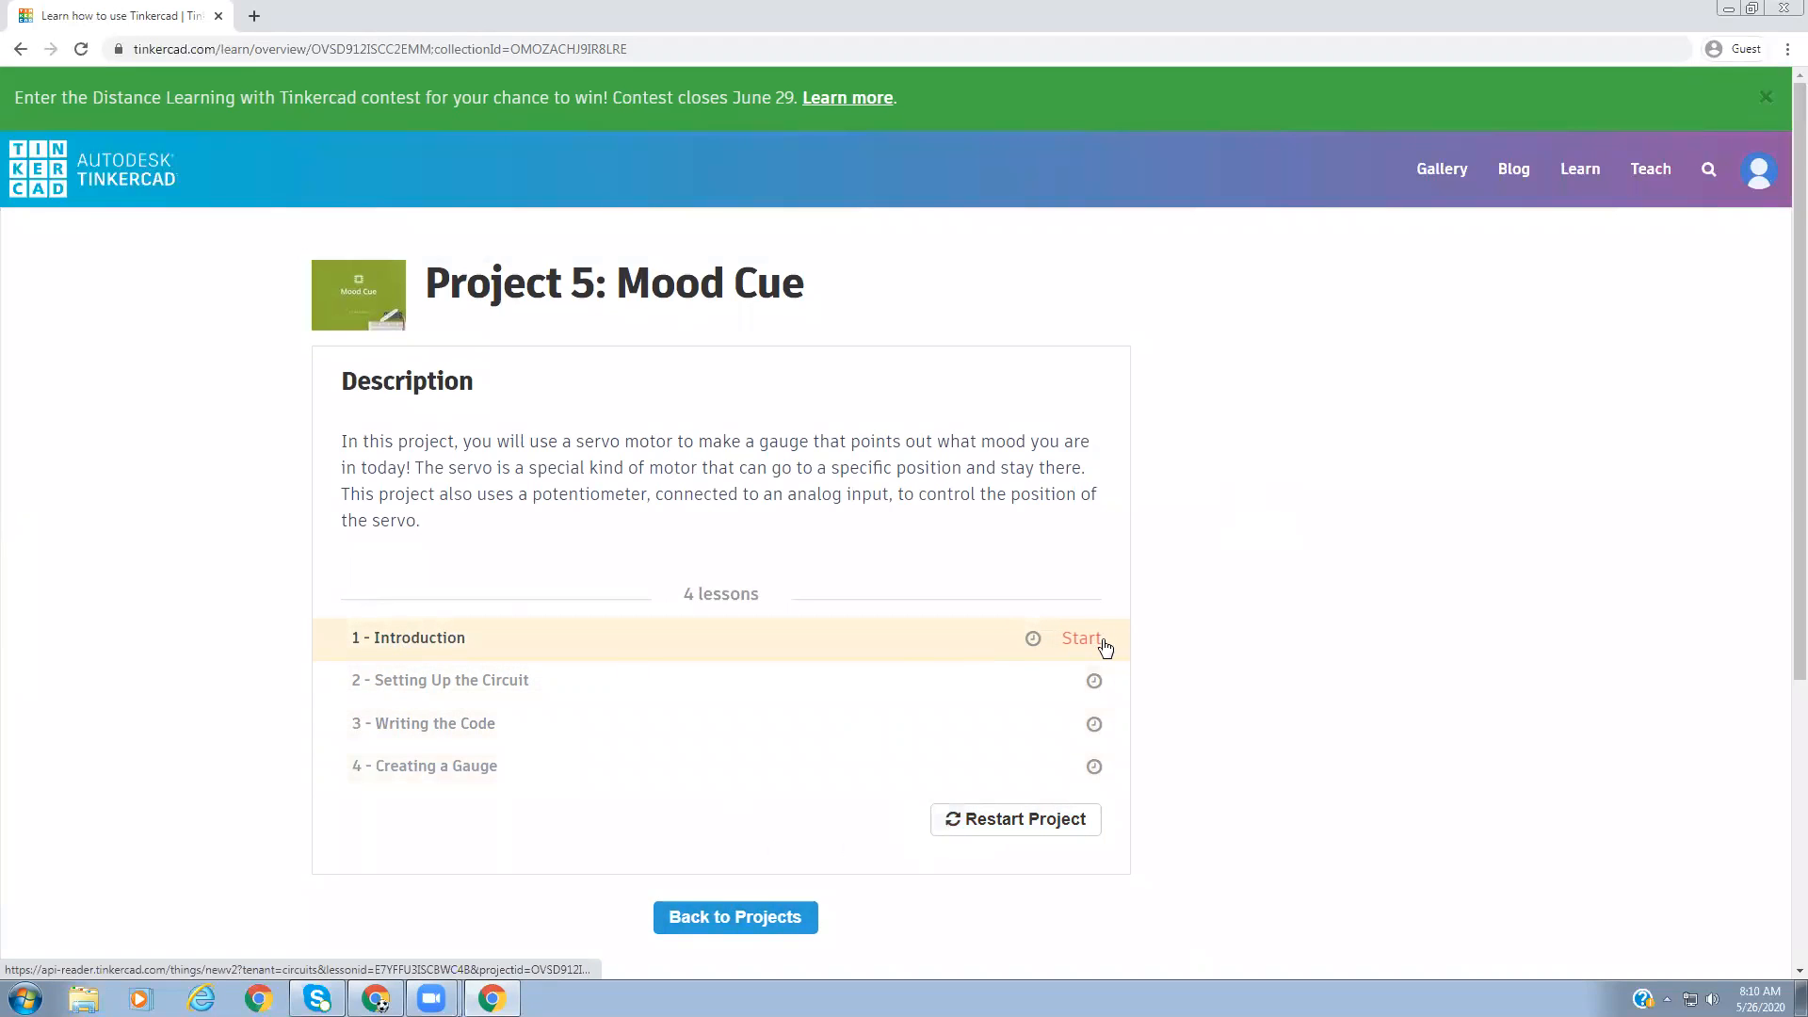
left_click(935, 648)
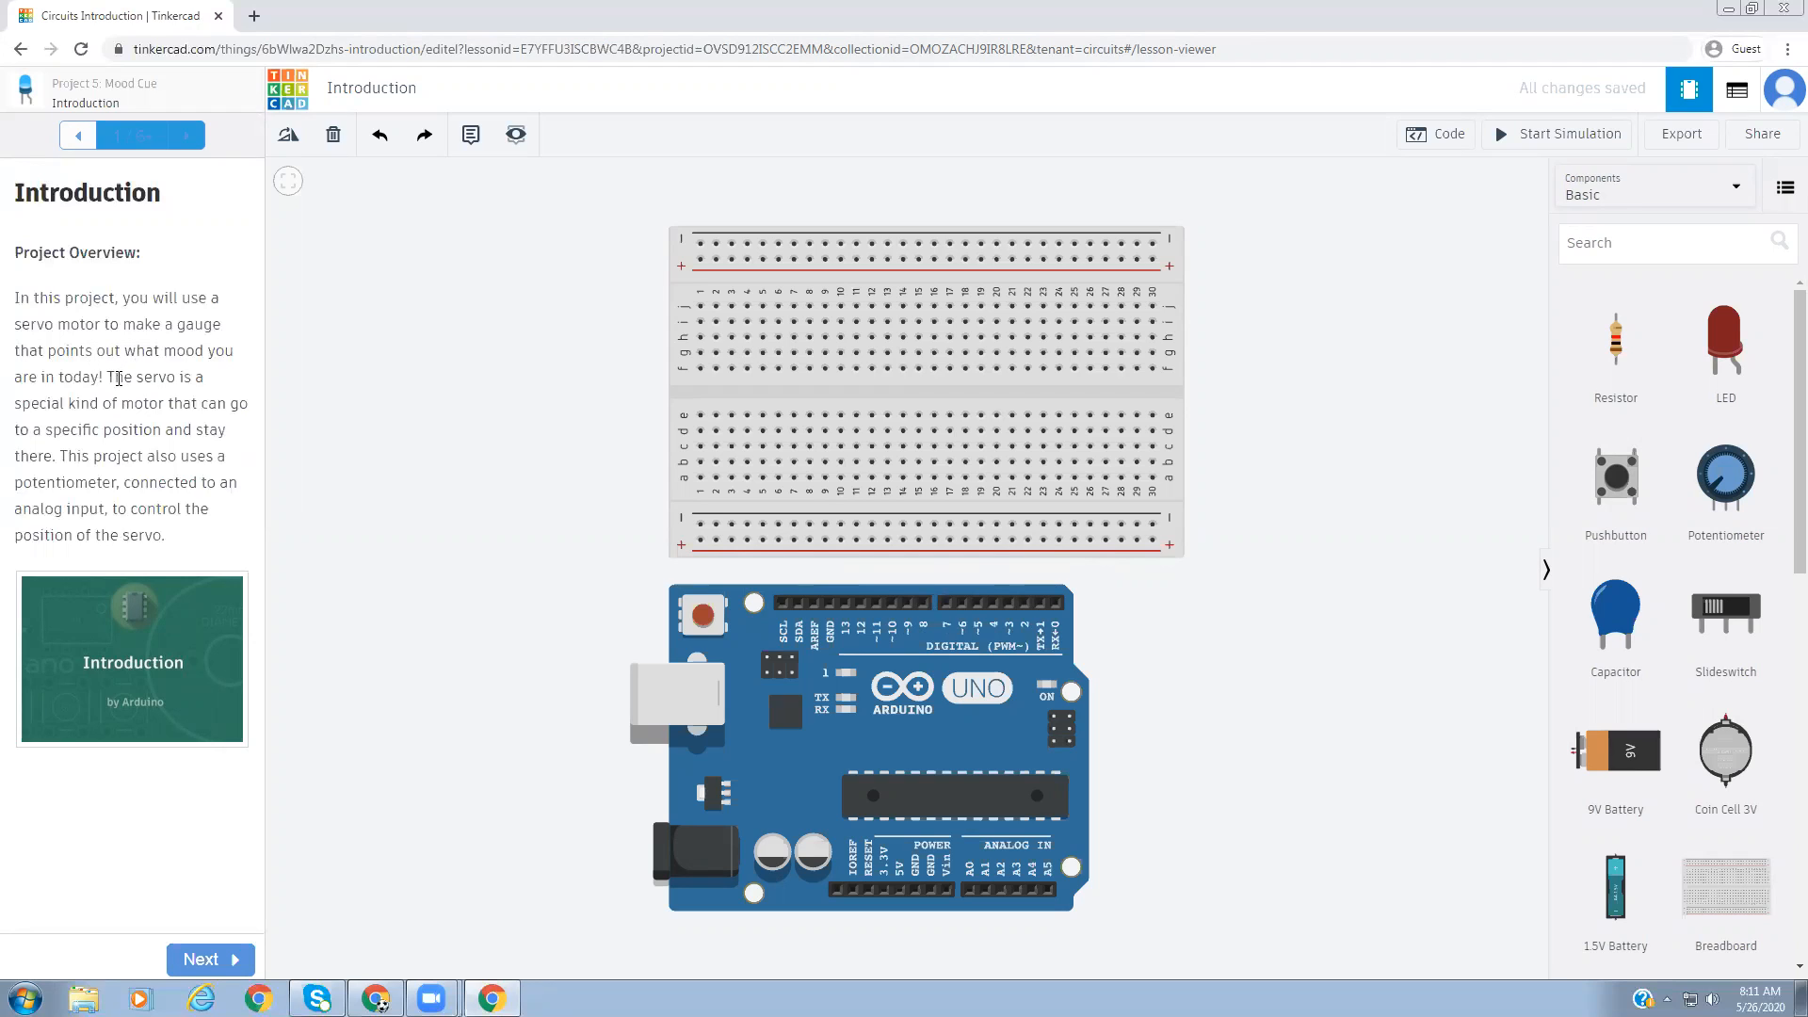
- Read the Introduction and Project Description pages, noting what the servo does and how digital pin 9 and A0 are used
left_click_drag(113, 377, 250, 433)
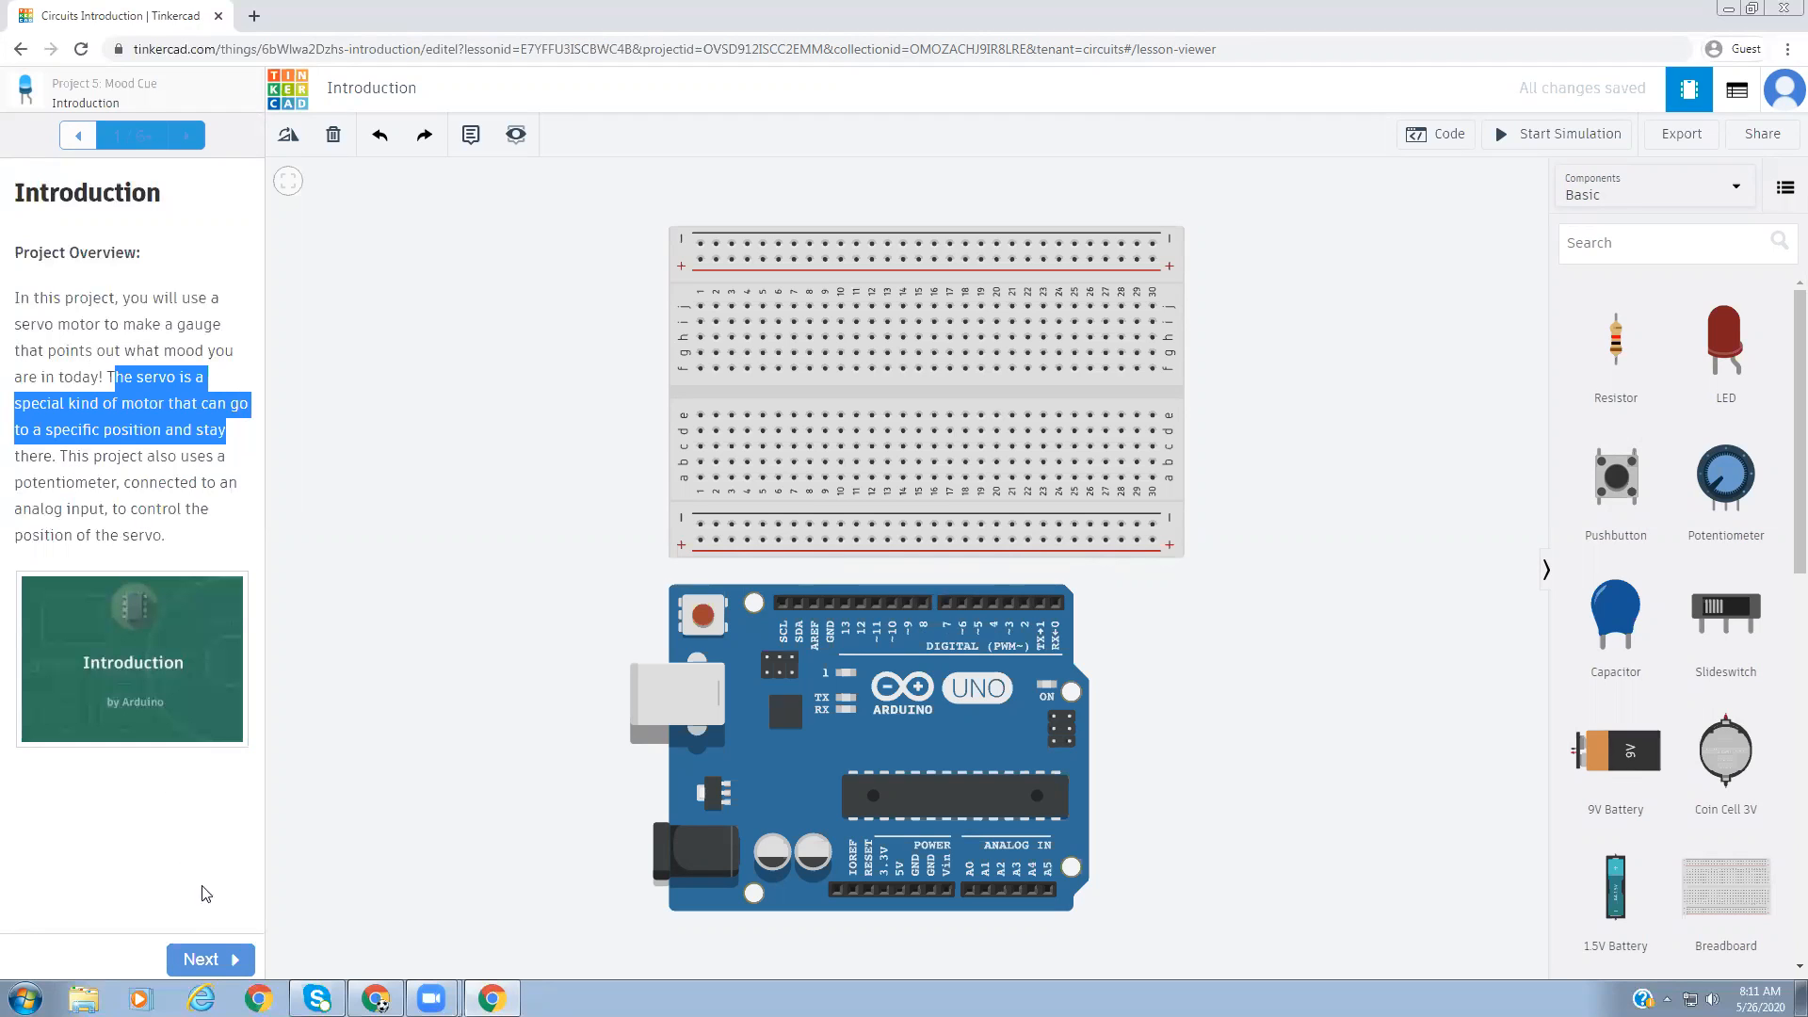
left_click(217, 960)
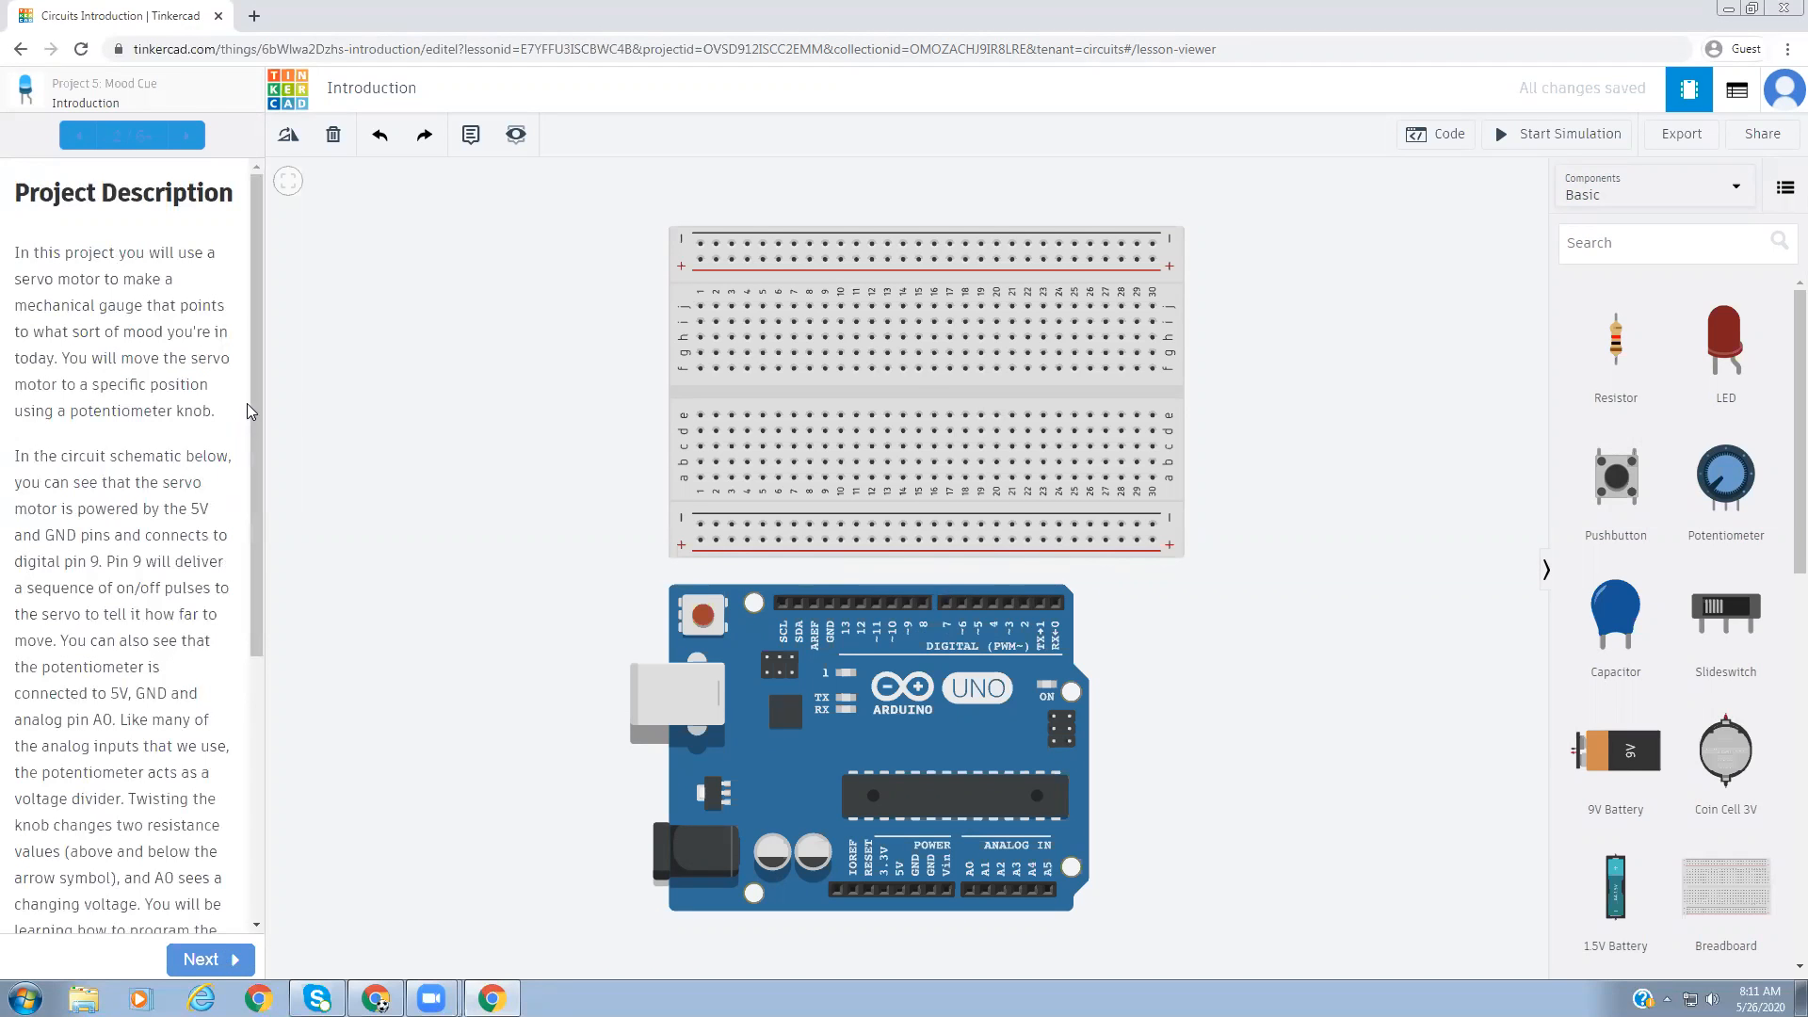
left_click_drag(252, 399, 264, 501)
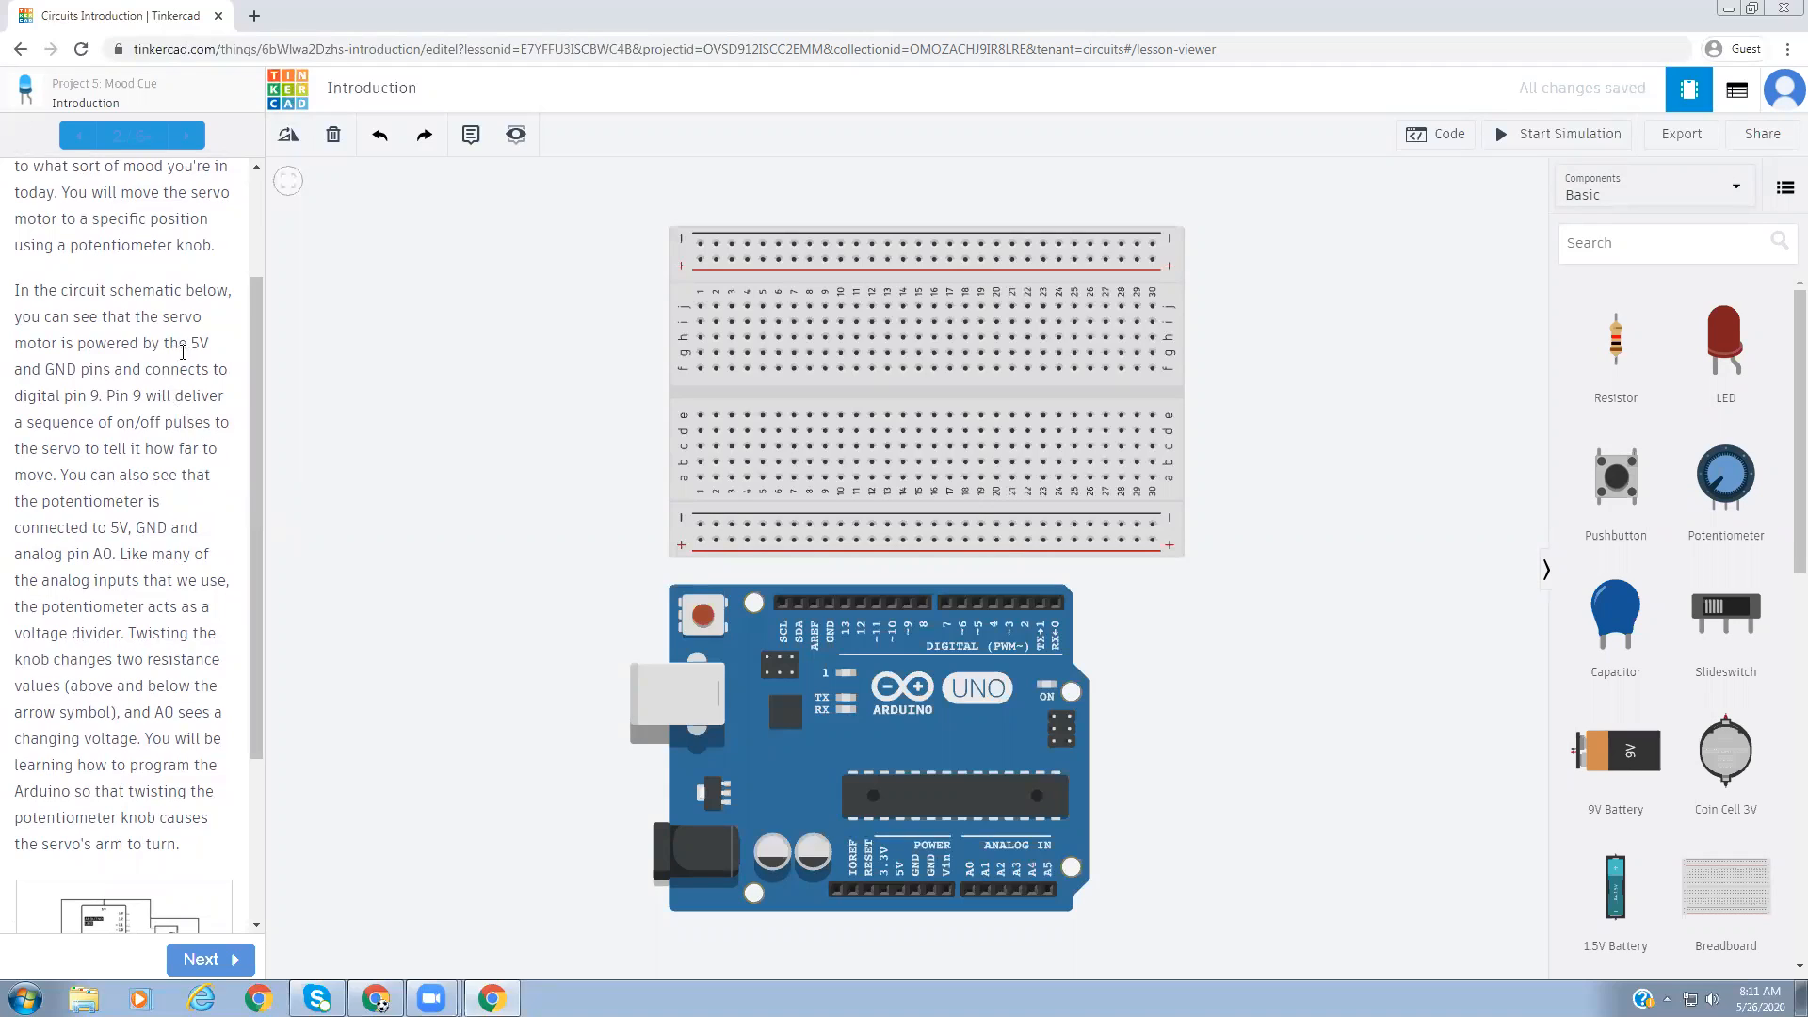
left_click_drag(22, 396, 195, 429)
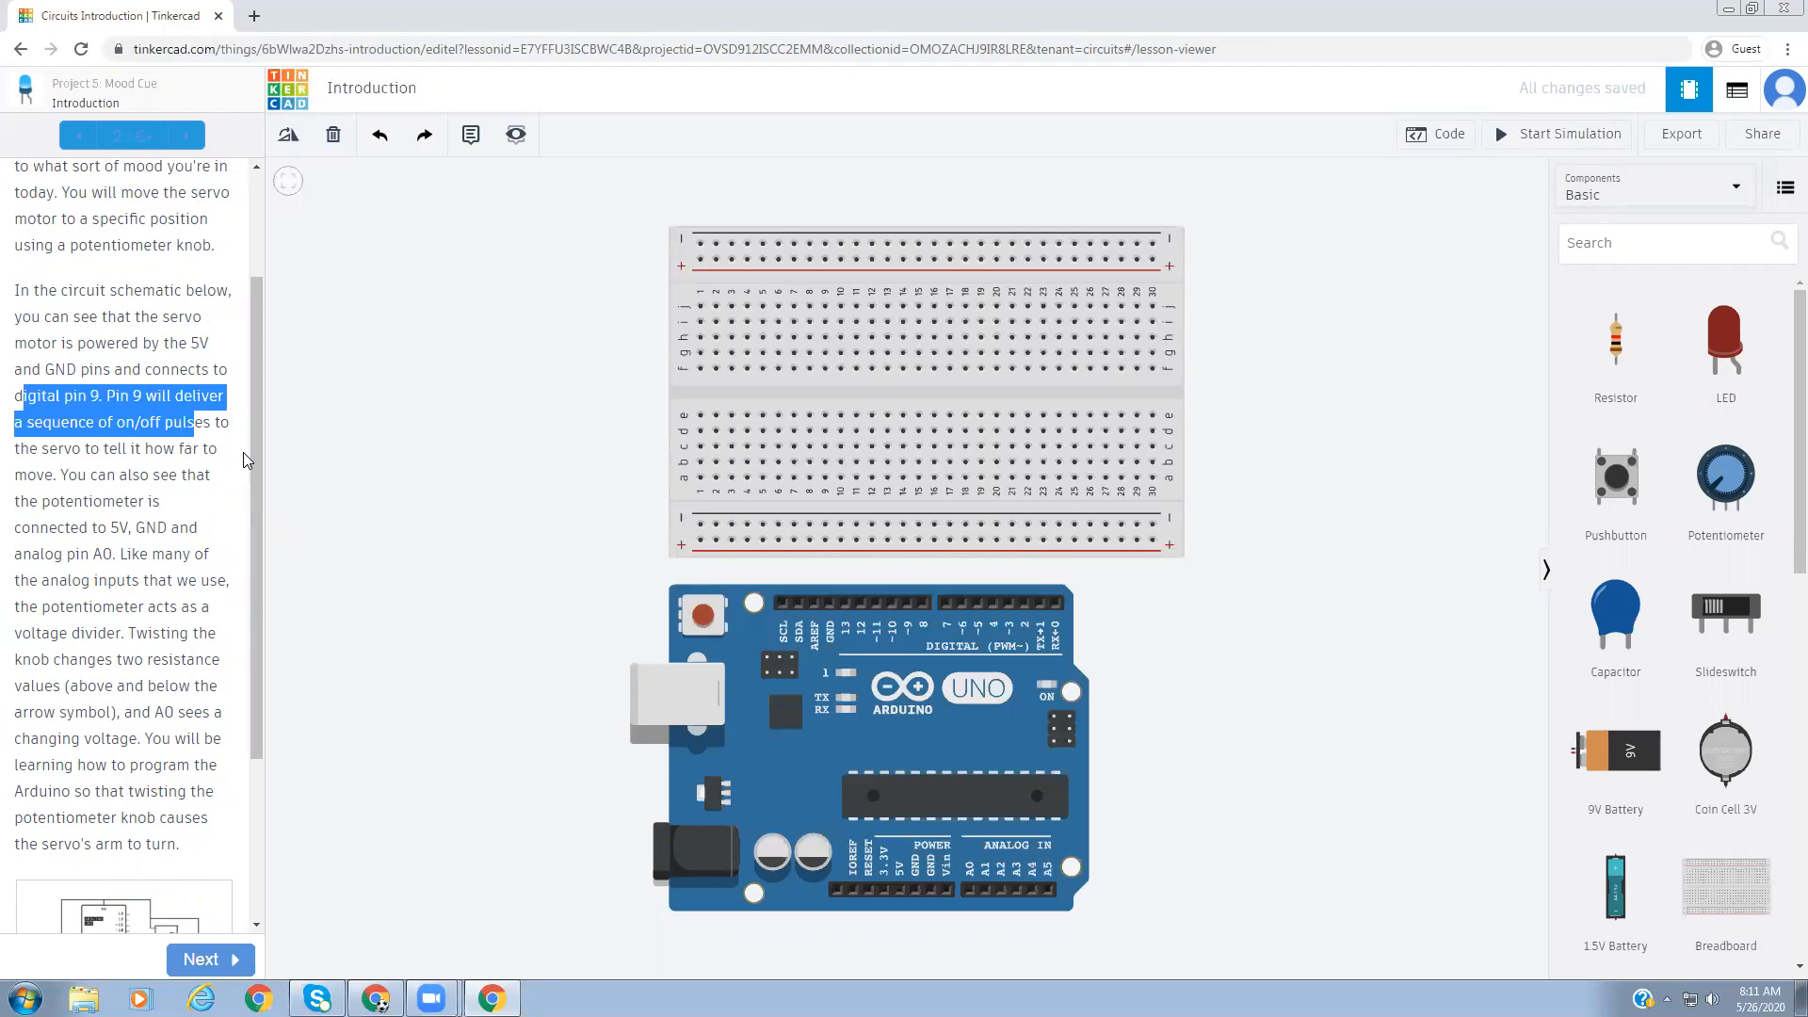
scroll(243, 454, "down", 2)
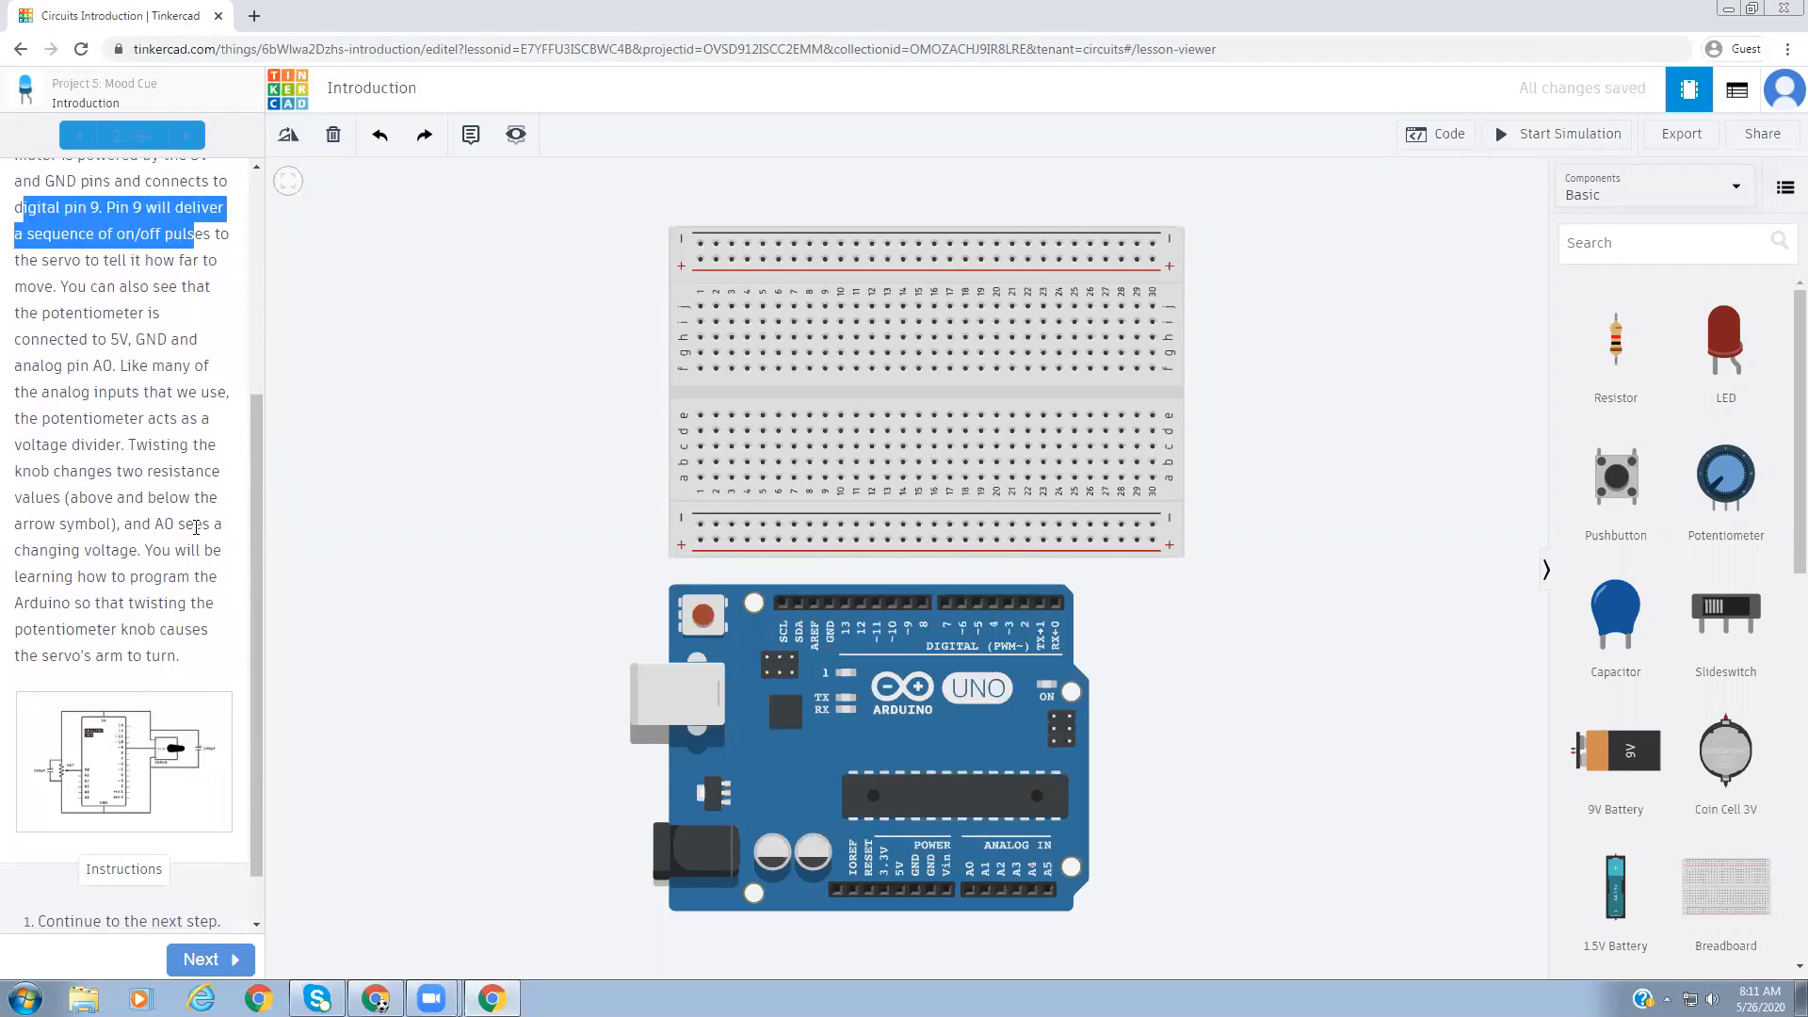
left_click_drag(153, 525, 187, 524)
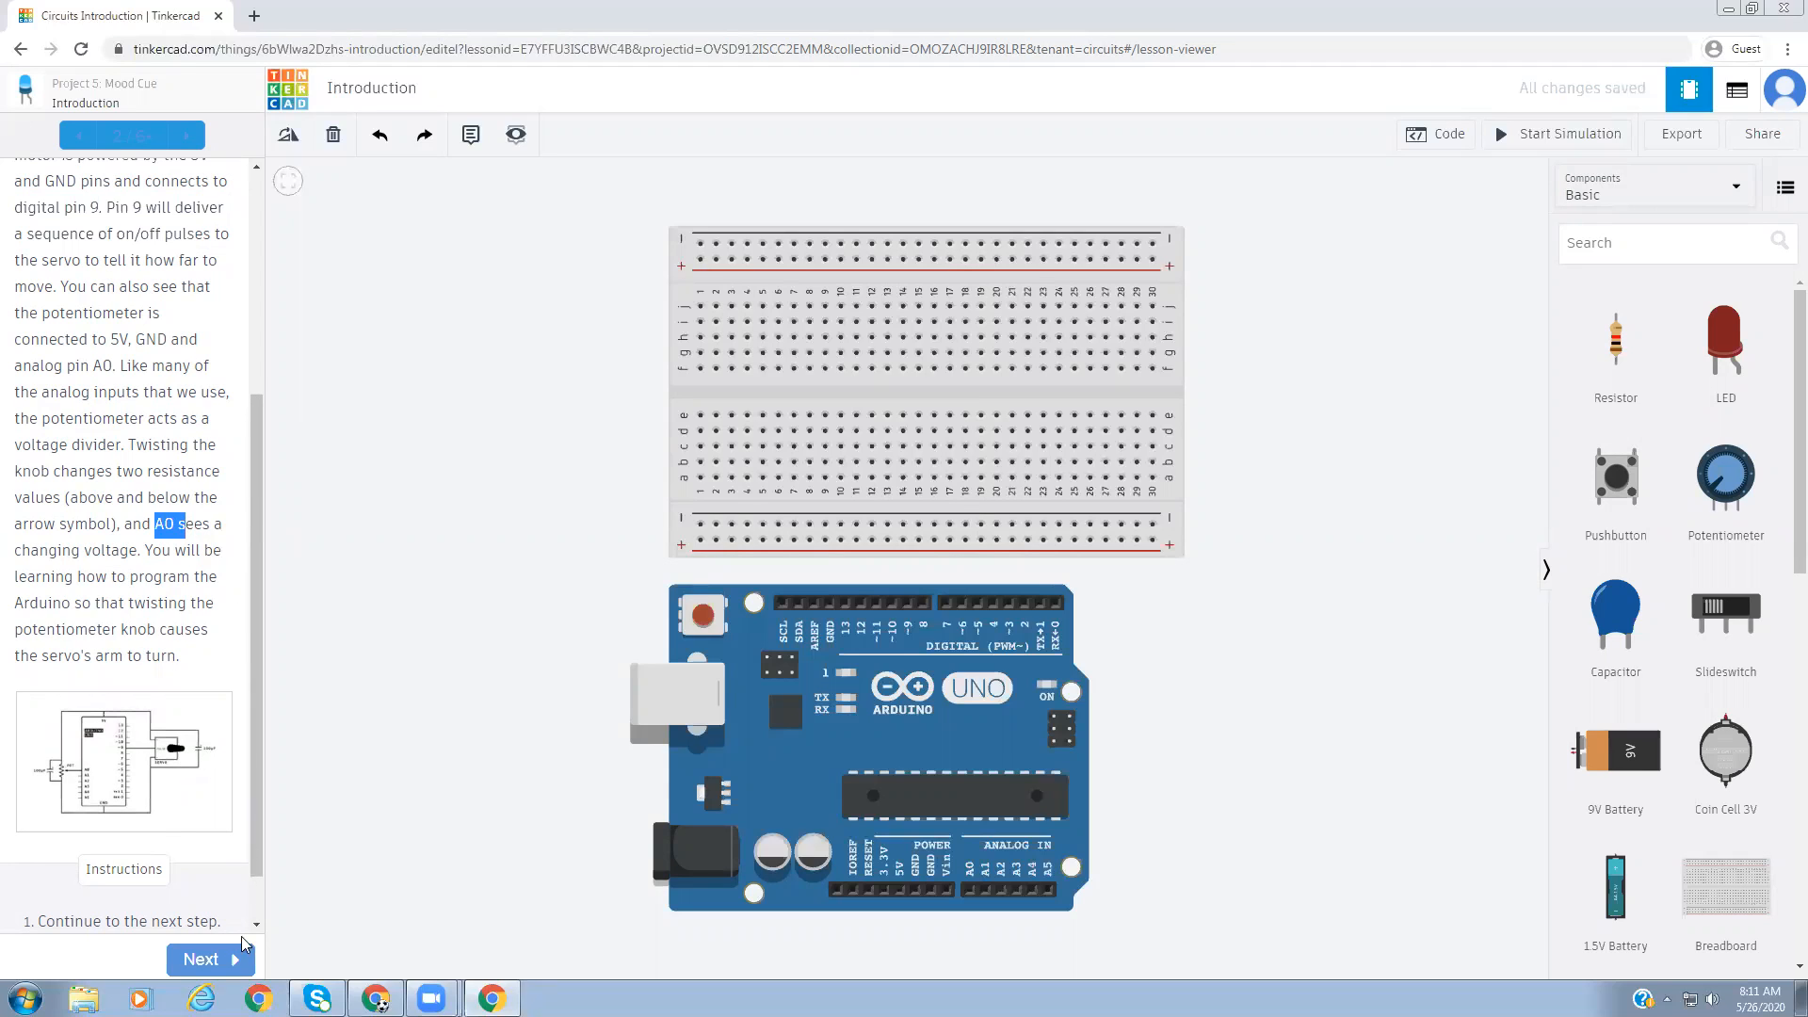
scroll(235, 918, "down", 1)
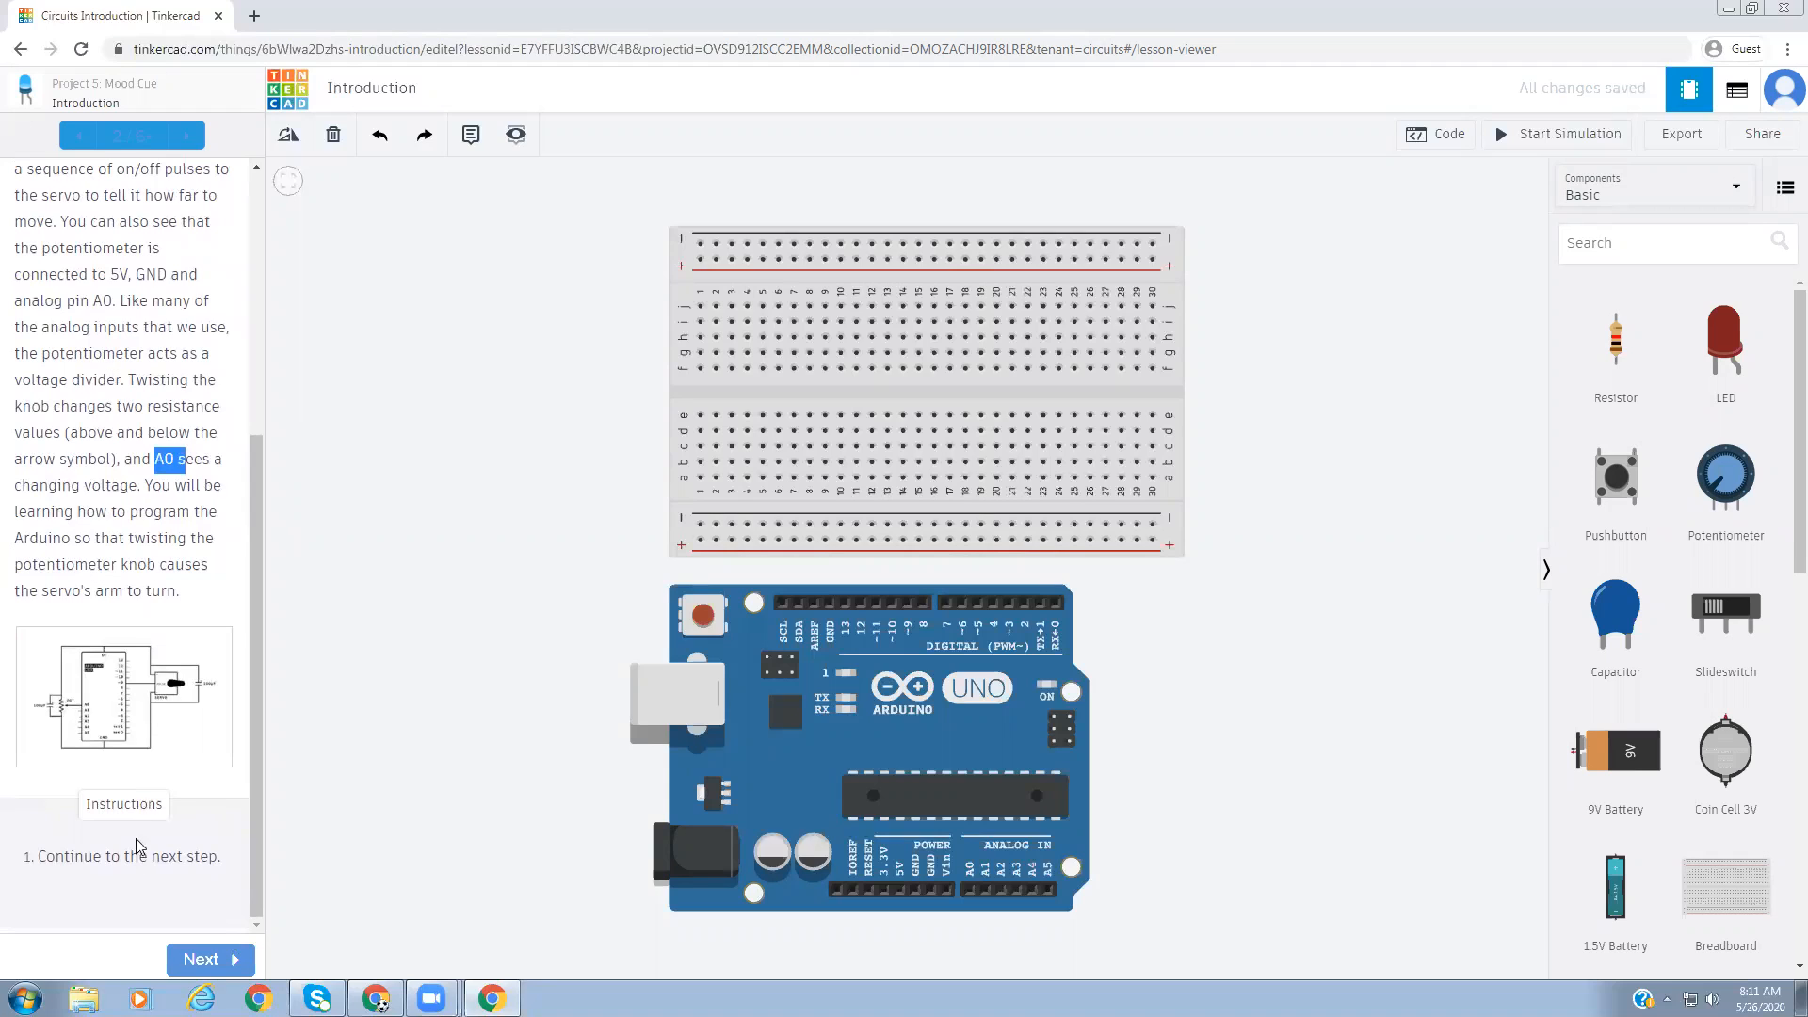
- Advance through the Bill of Materials and Potentiometer pages, reading the required components and the potentiometer instructions
left_click(221, 959)
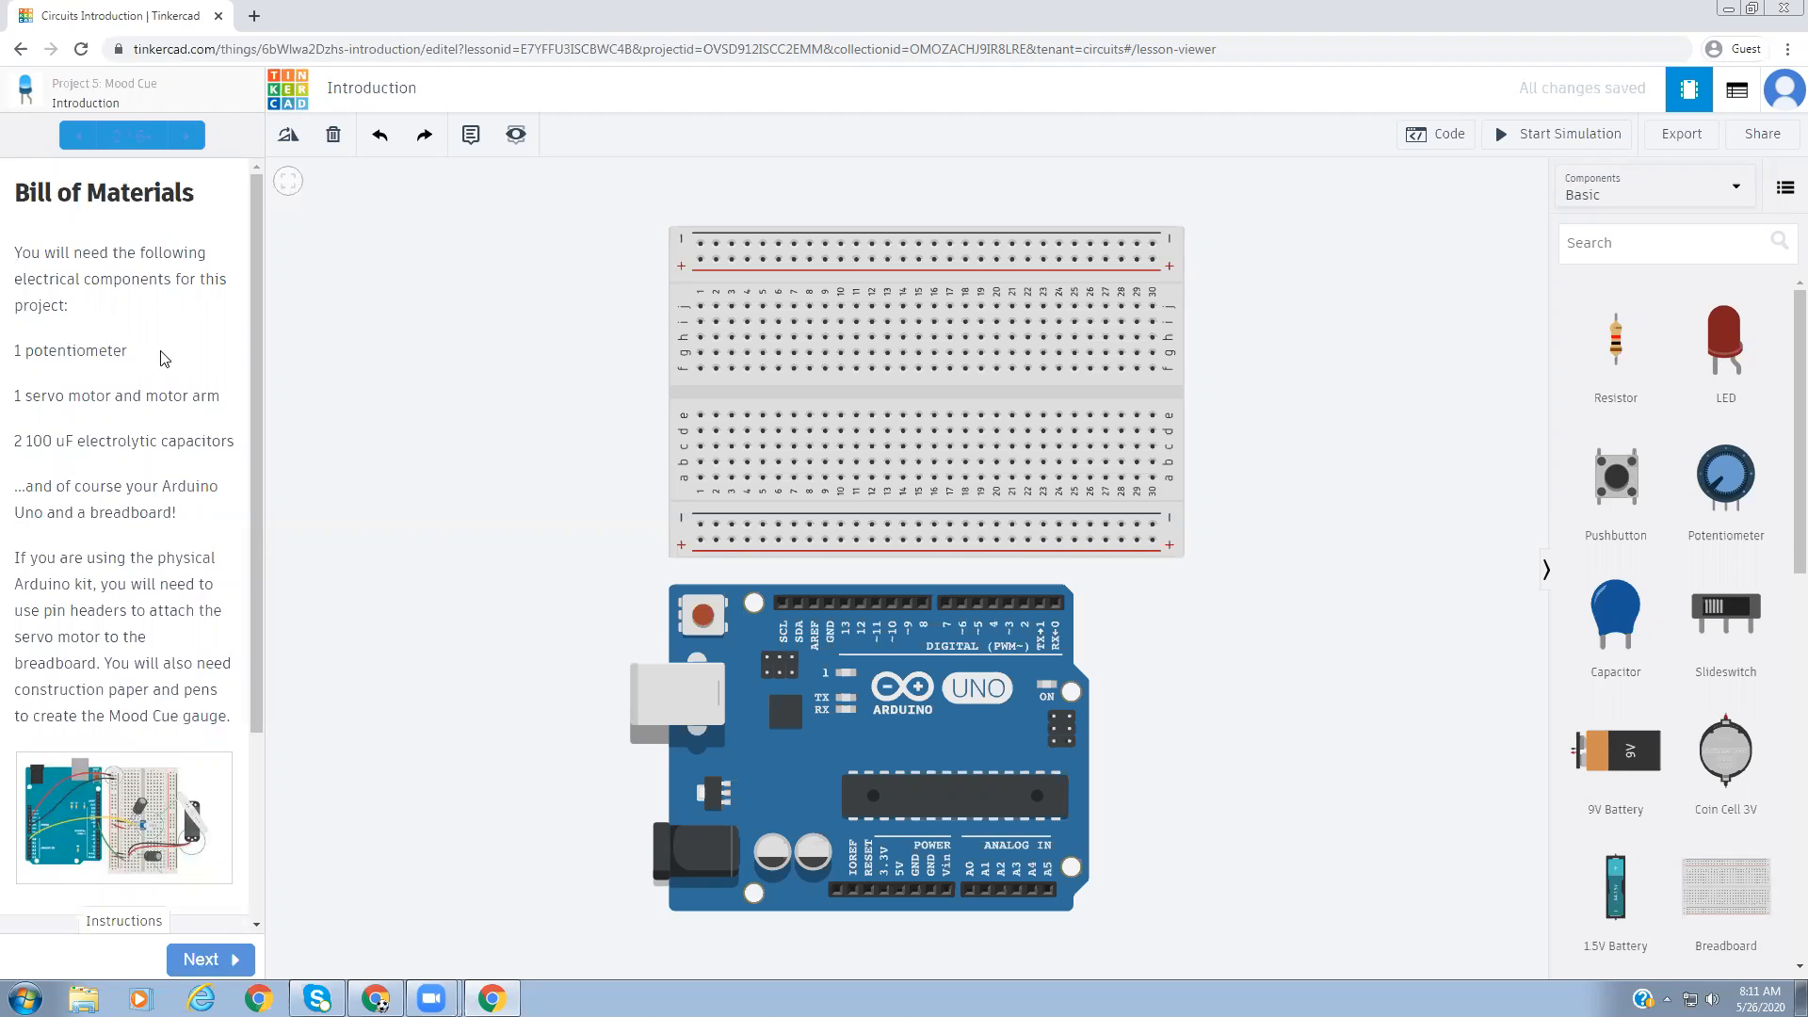
left_click_drag(260, 384, 339, 335)
left_click_drag(151, 117, 243, 652)
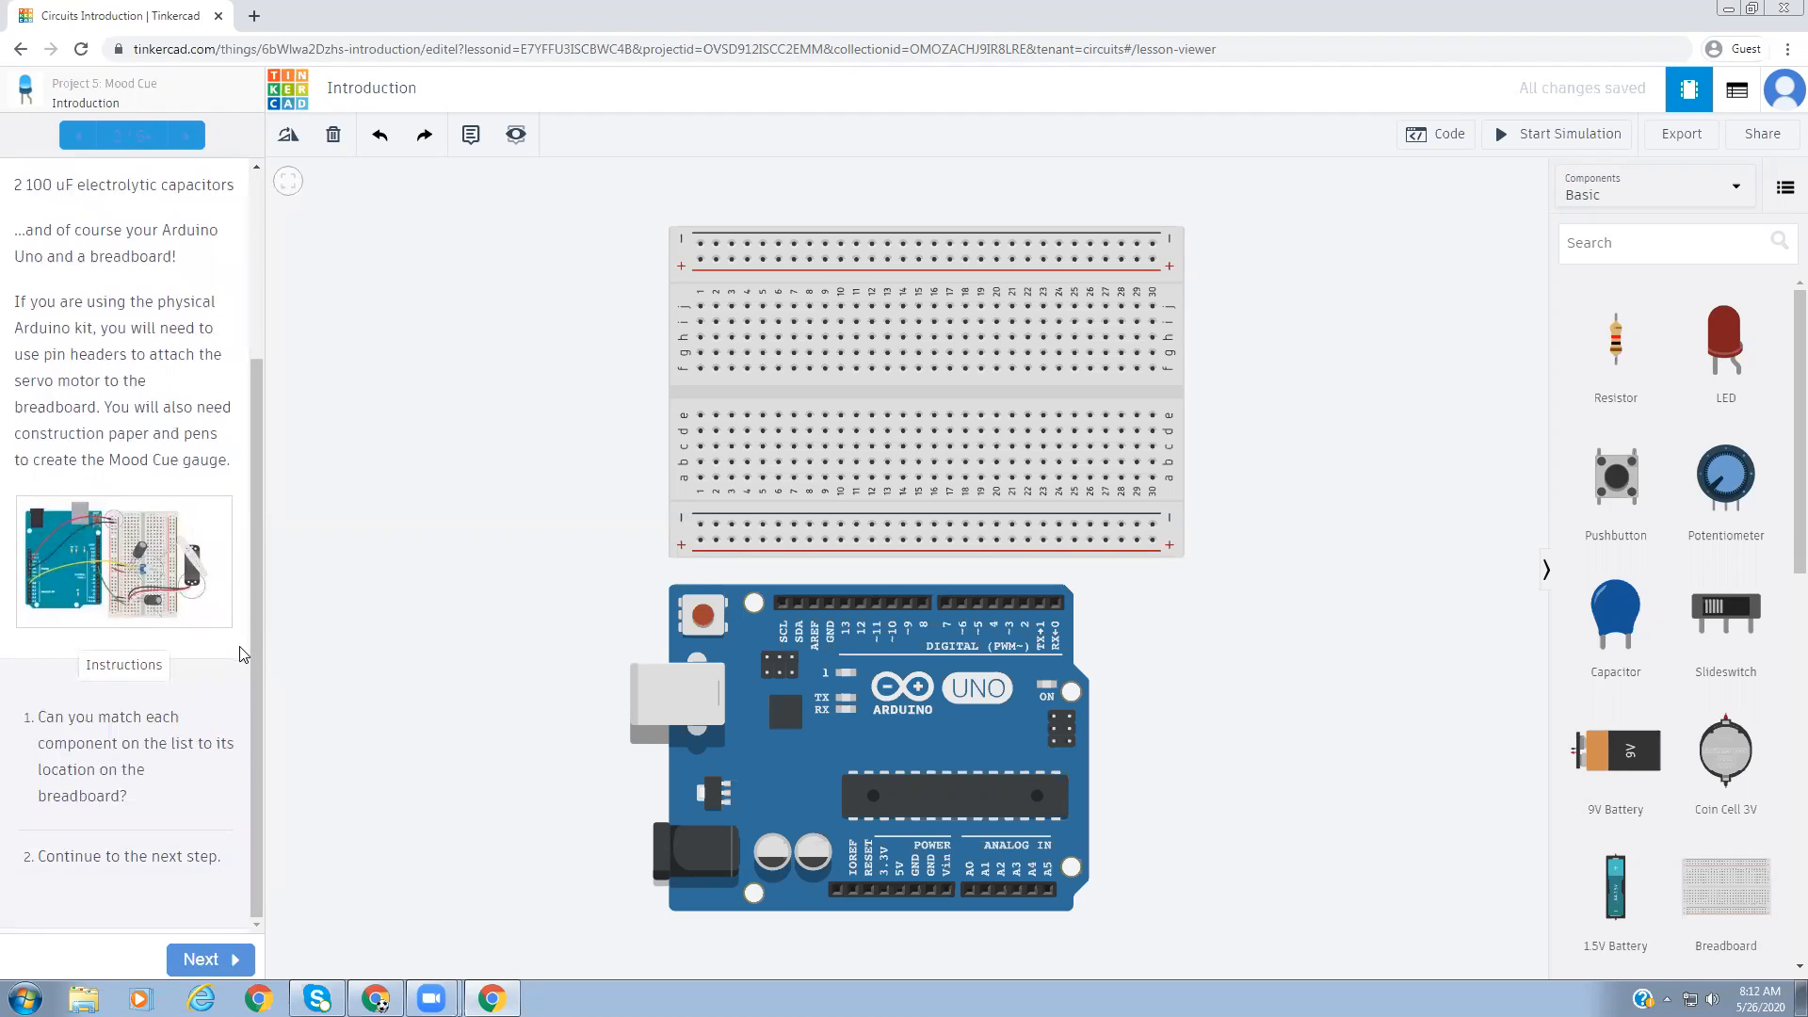
left_click(214, 959)
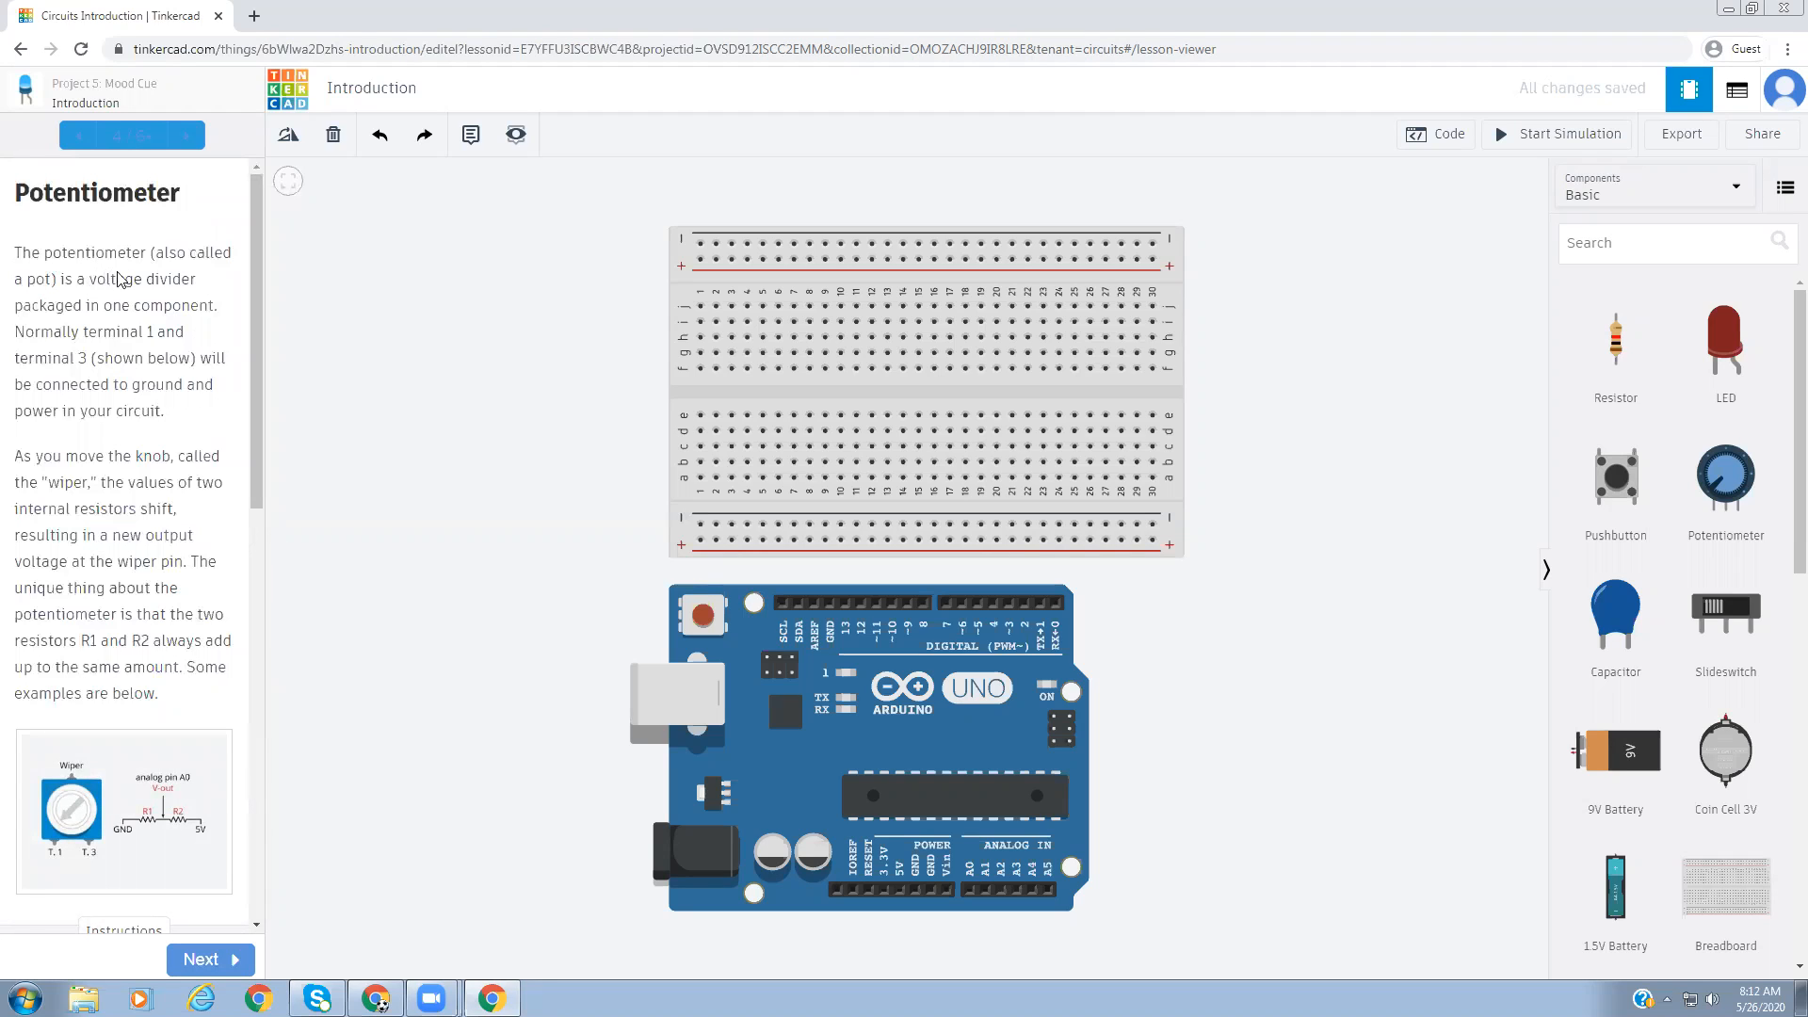
left_click_drag(252, 288, 252, 582)
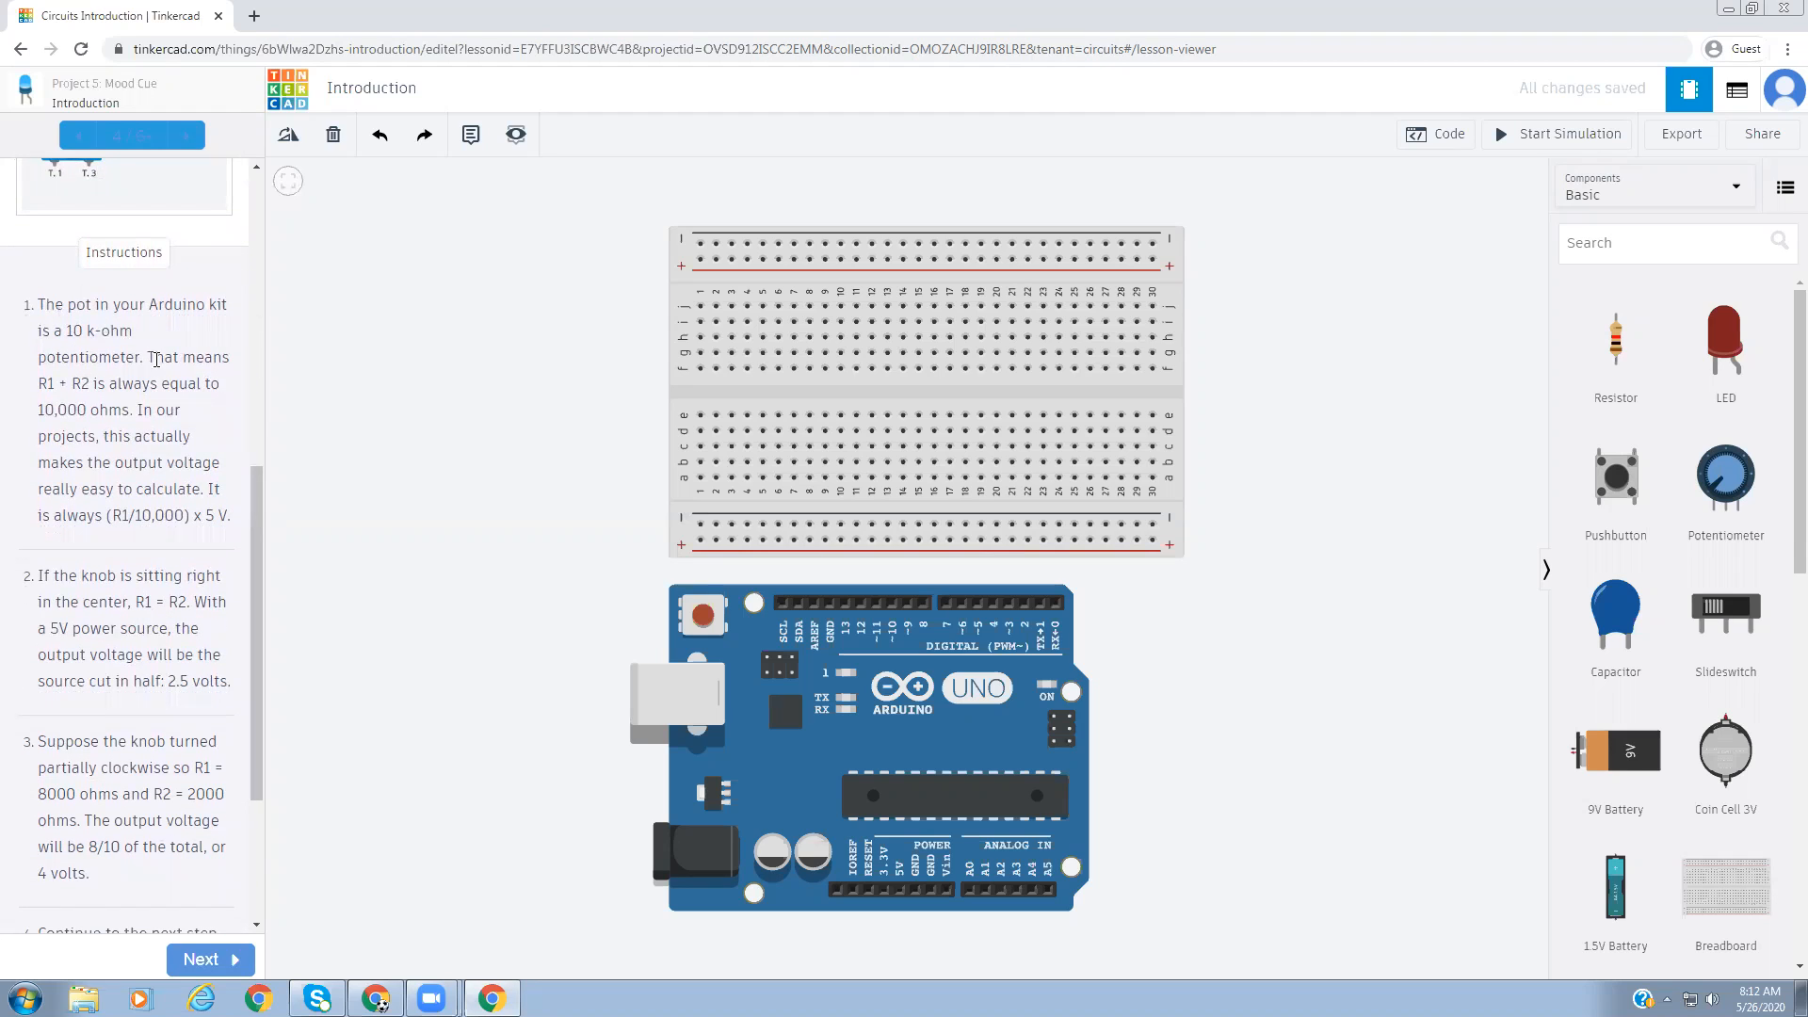
left_click_drag(254, 716, 258, 840)
- Advance through the Servo Motors and Arduino Libraries pages and read their instructions to the end
left_click(206, 960)
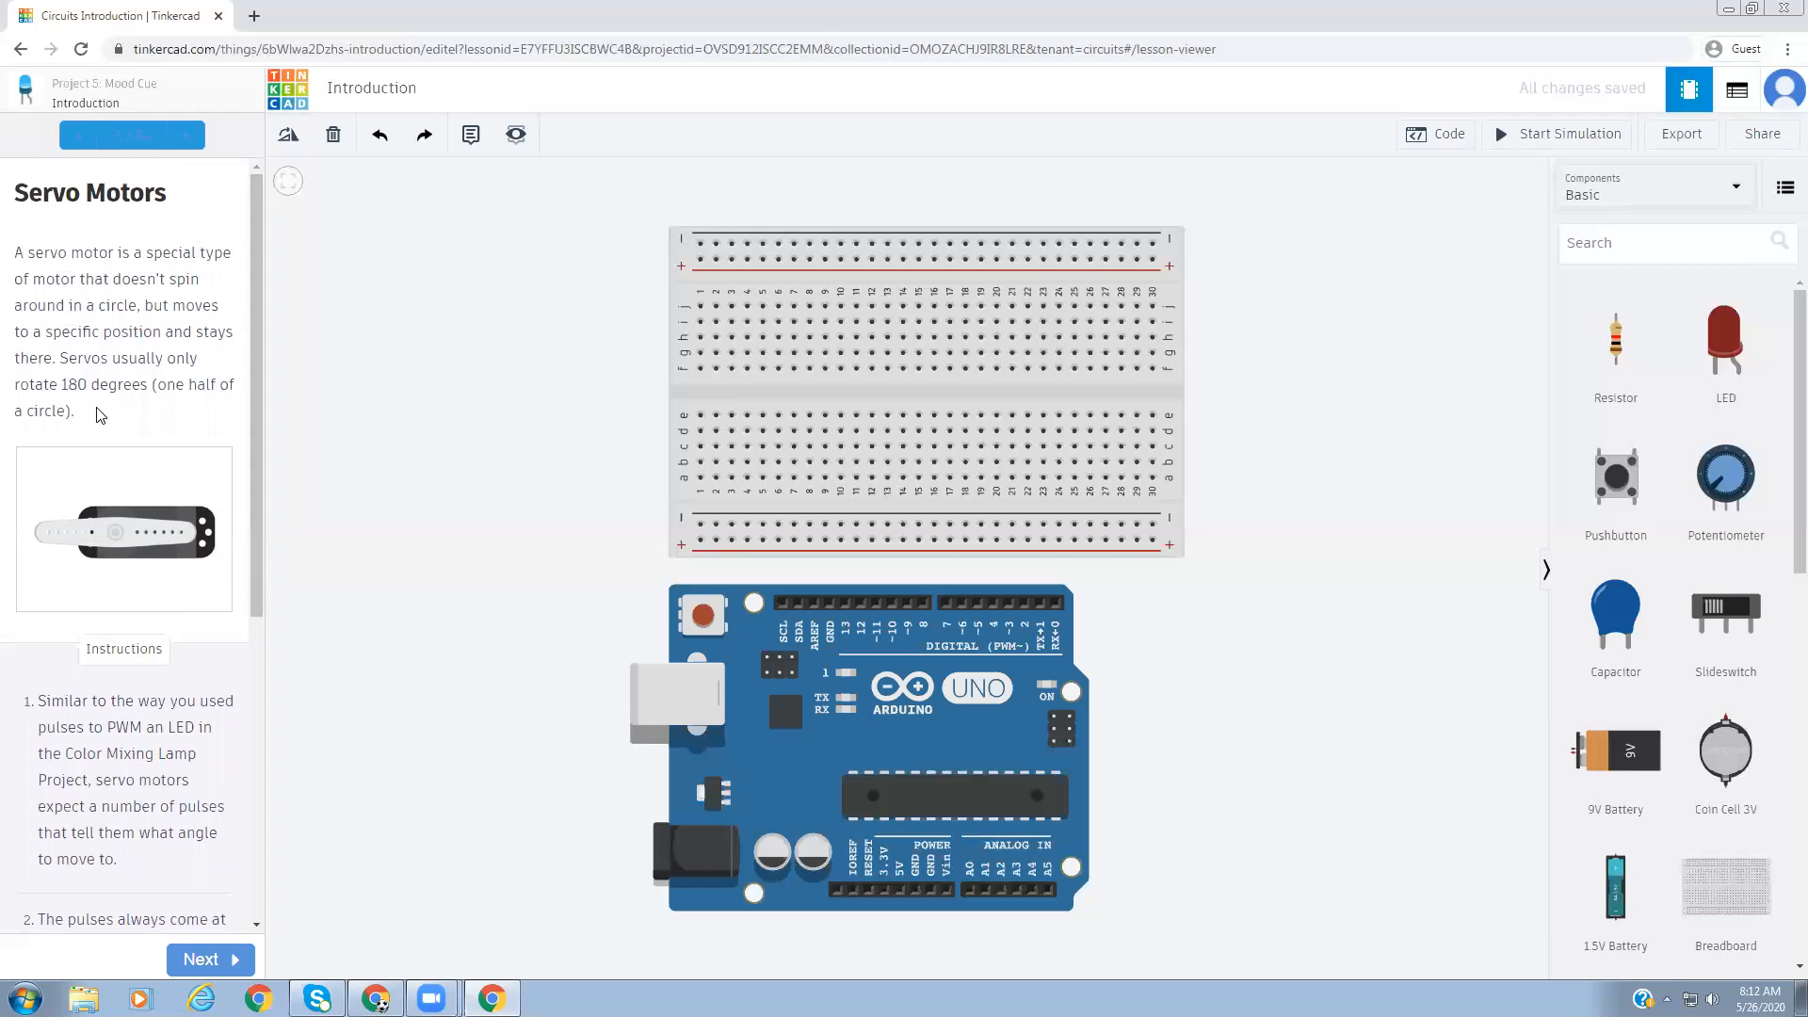
left_click_drag(258, 295, 275, 652)
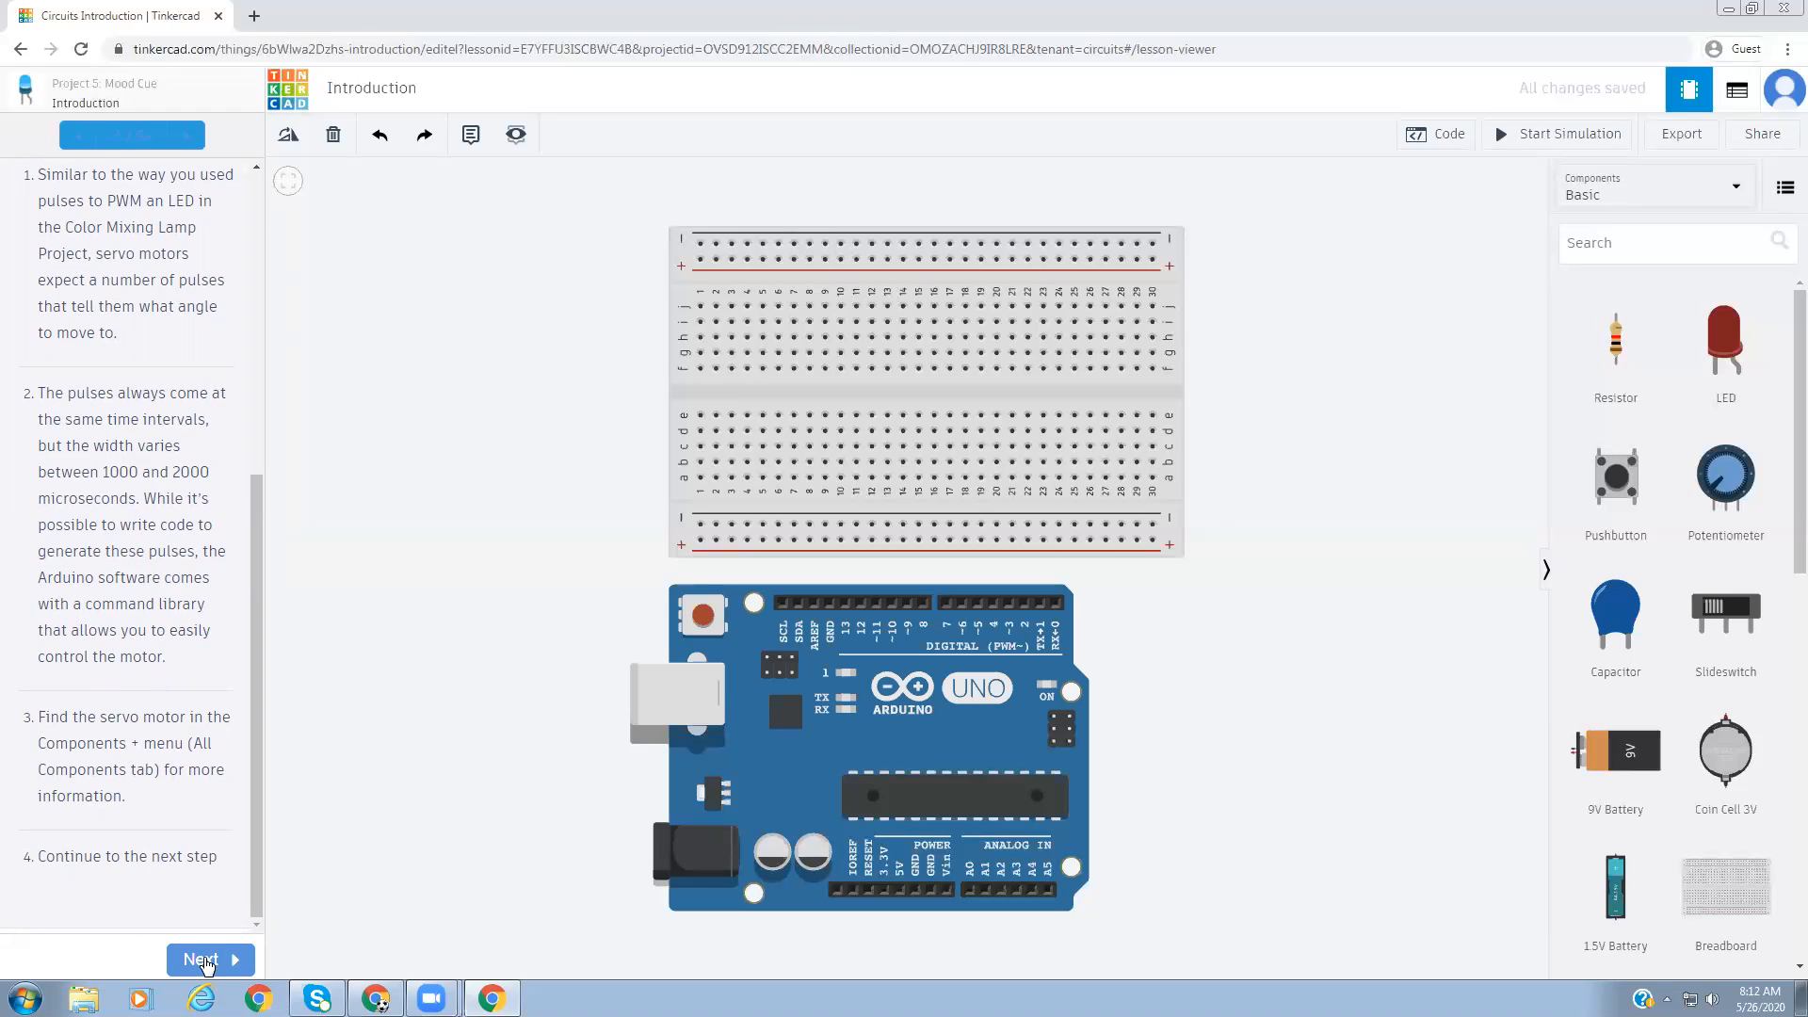
left_click(201, 960)
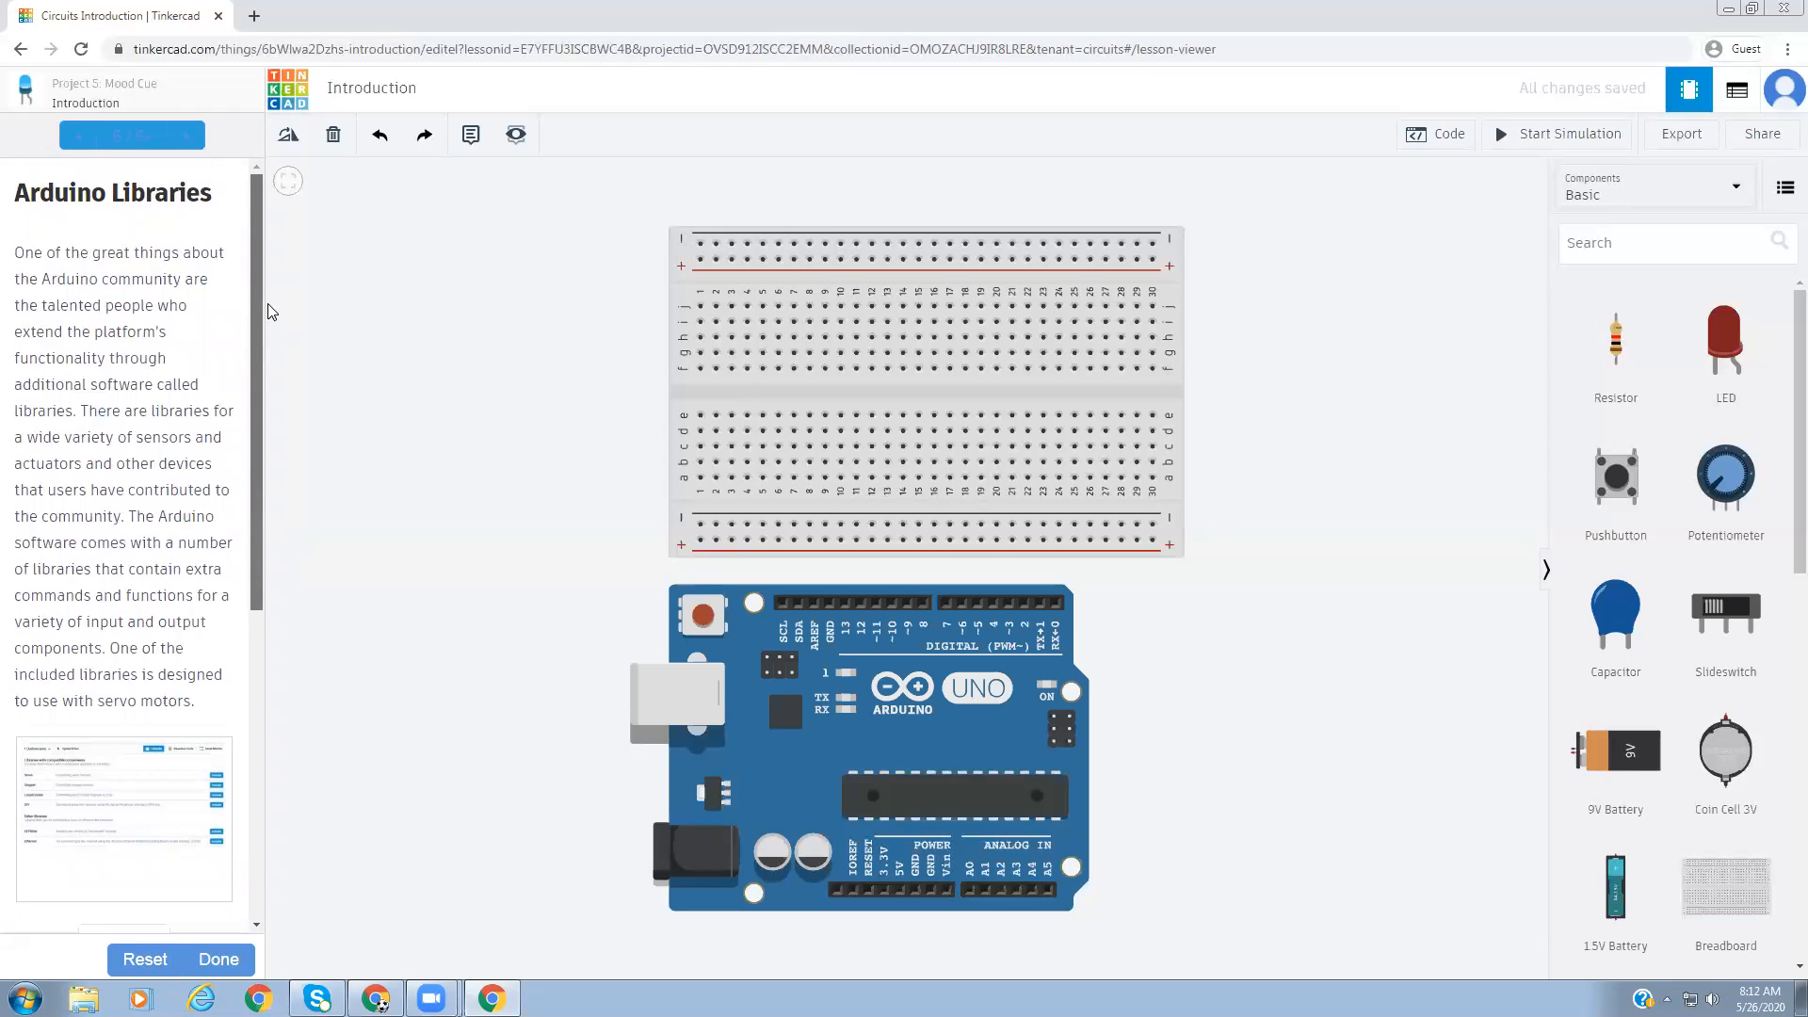
left_click_drag(271, 316, 295, 661)
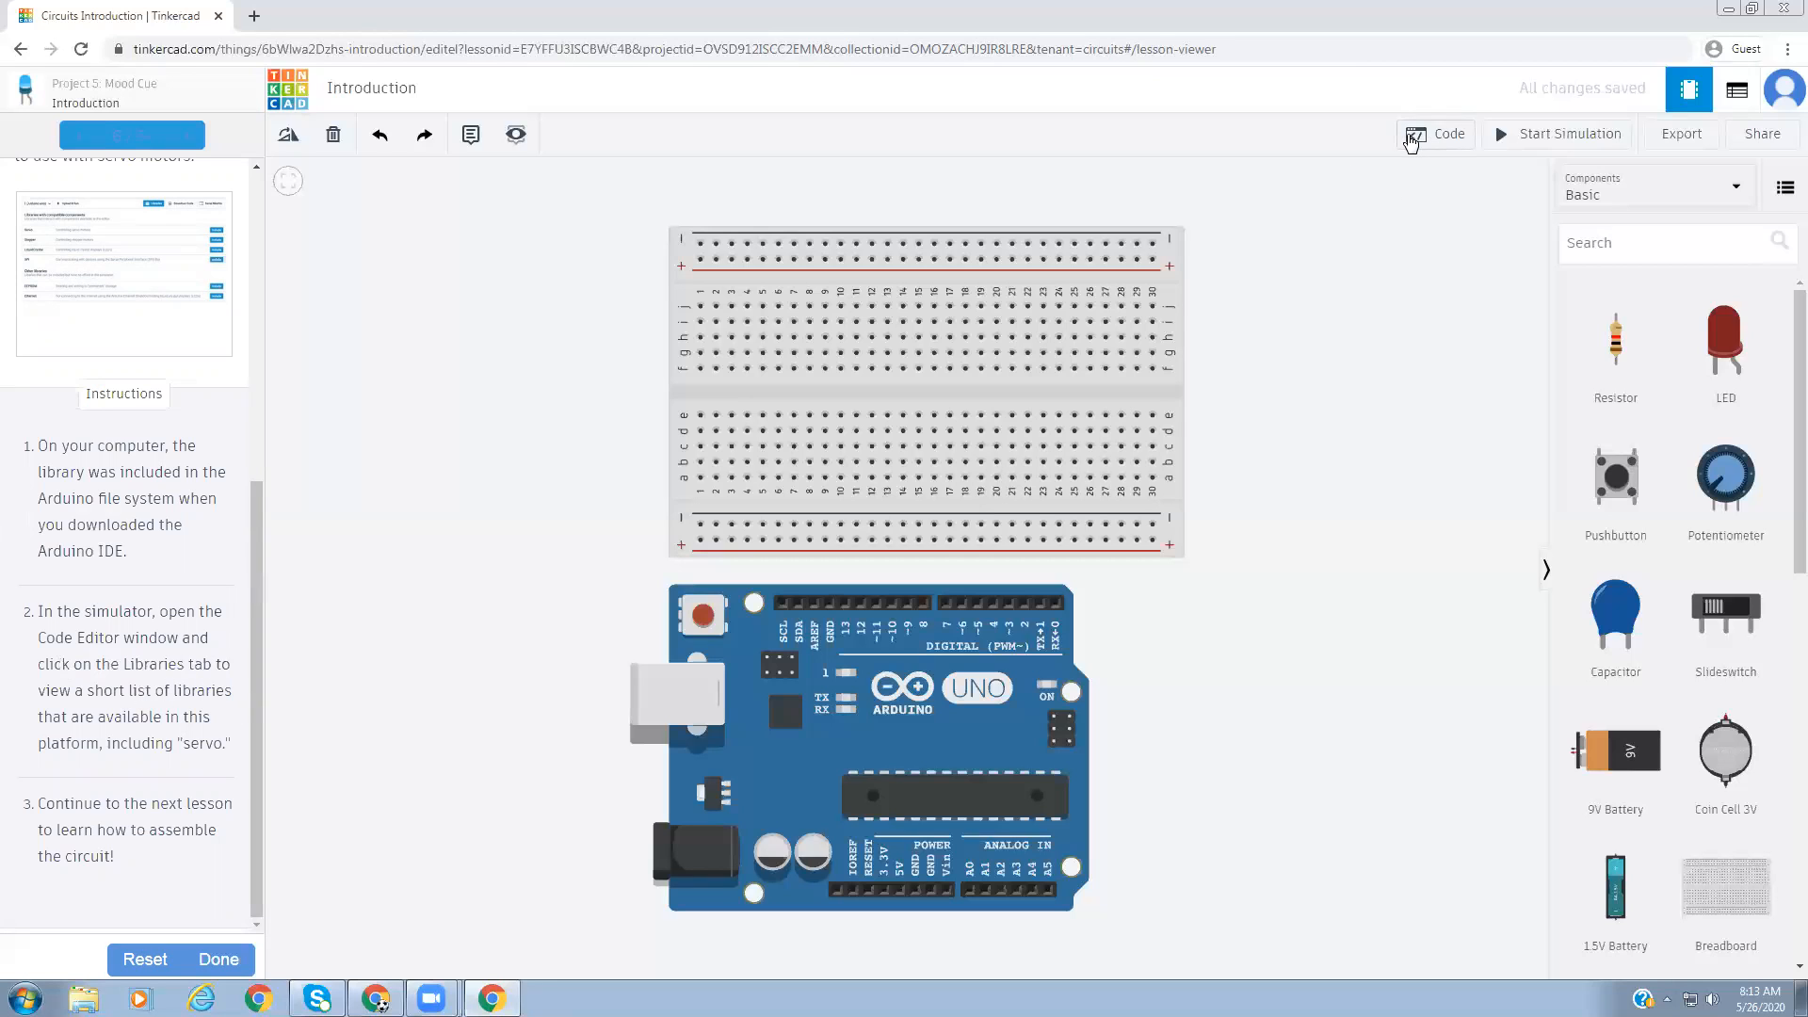
- Open the code editor, complete the Introduction lesson and continue to lesson 2, Setting Up the Circuit
left_click(1411, 143)
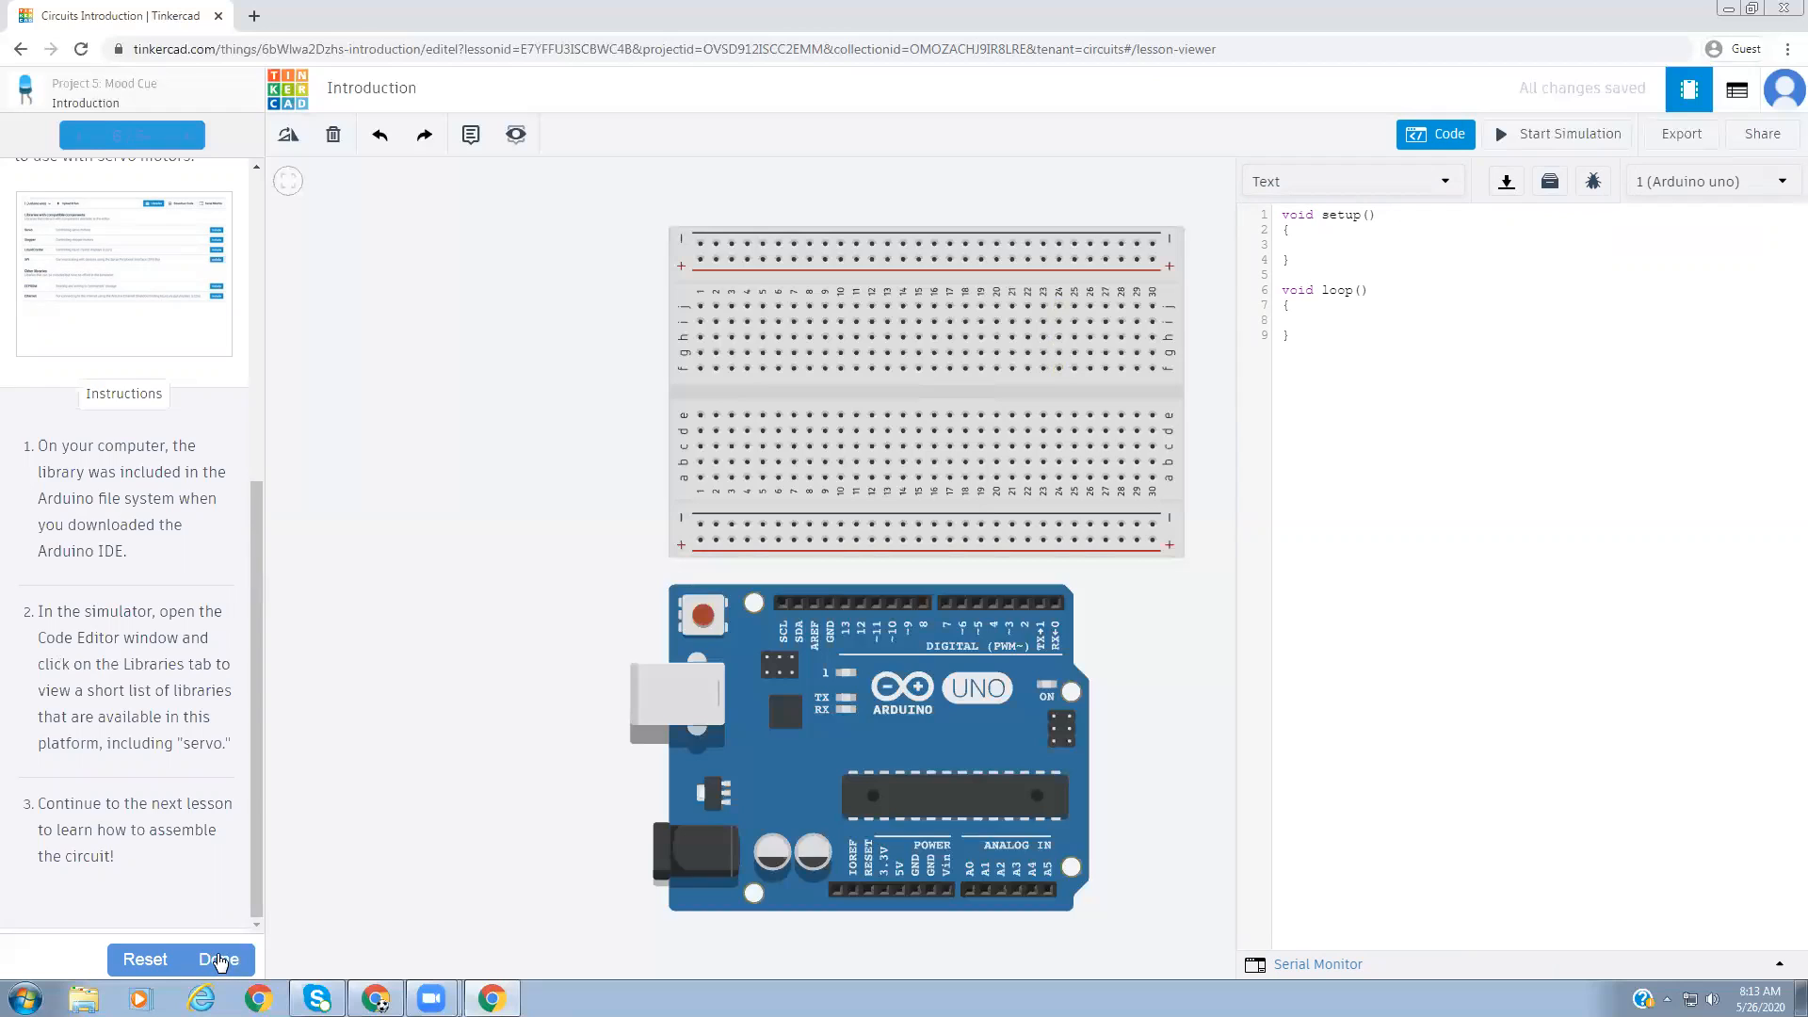
left_click(219, 962)
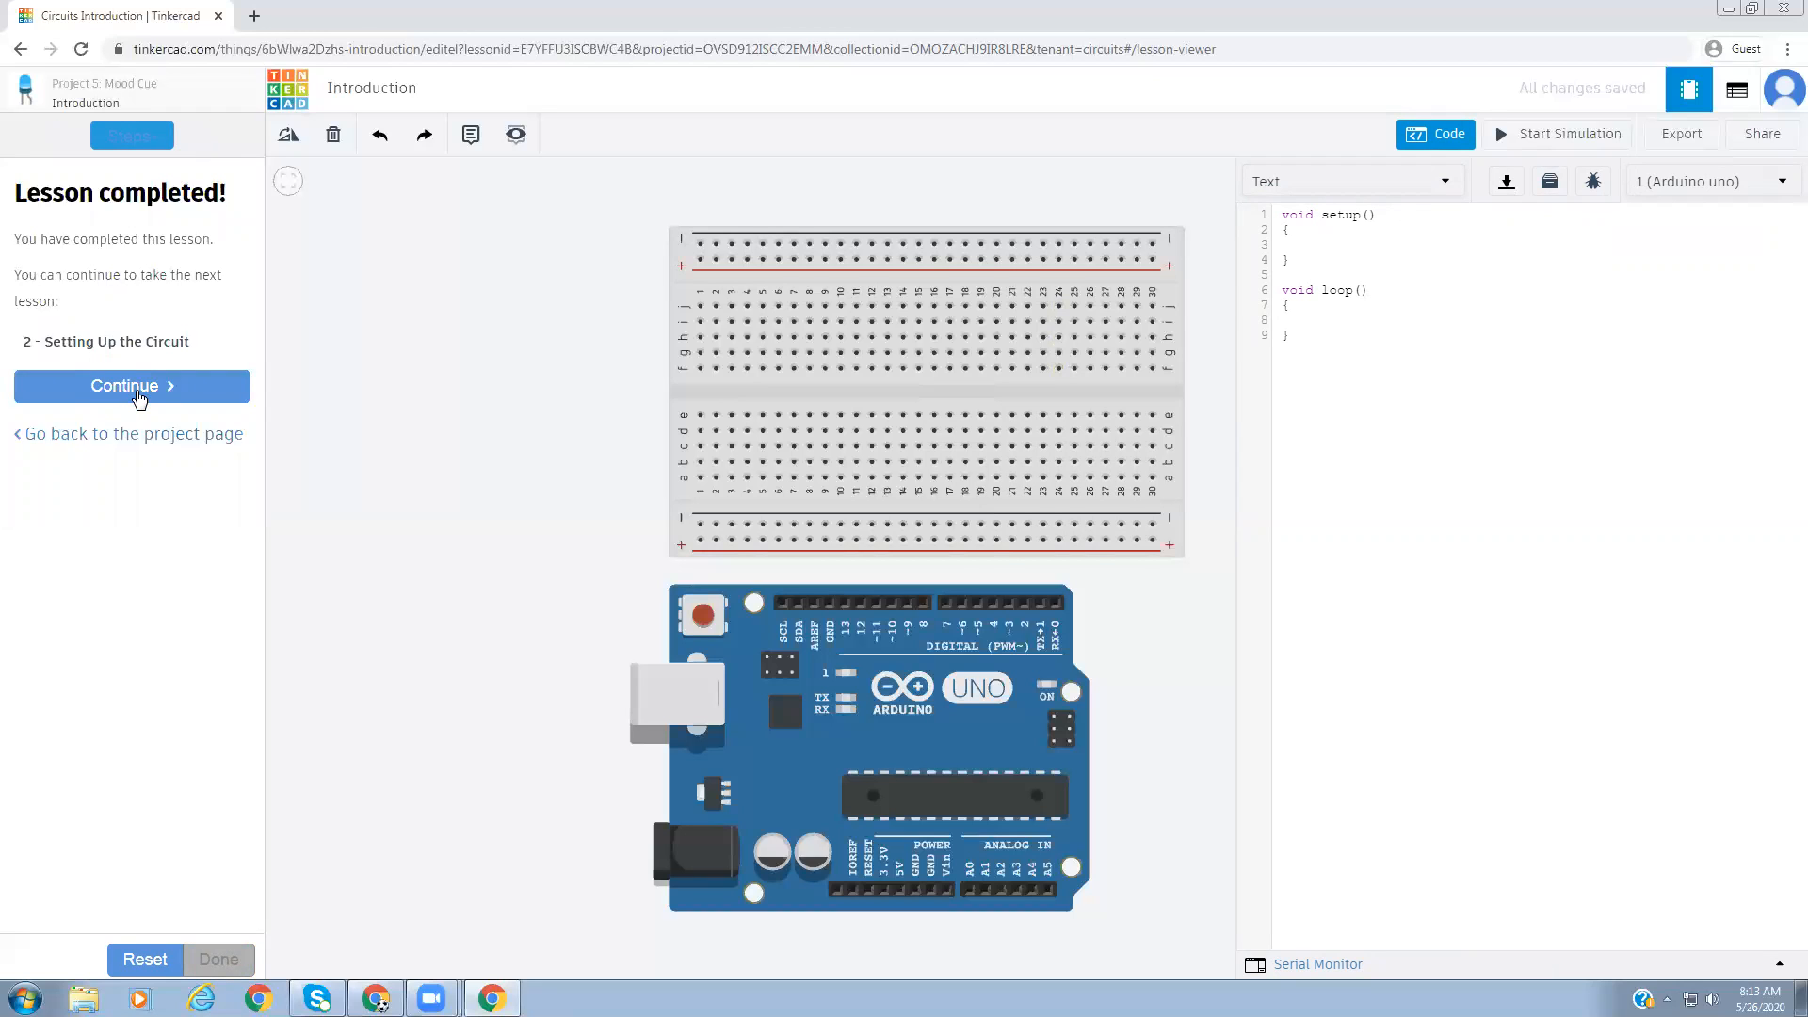
left_click(139, 399)
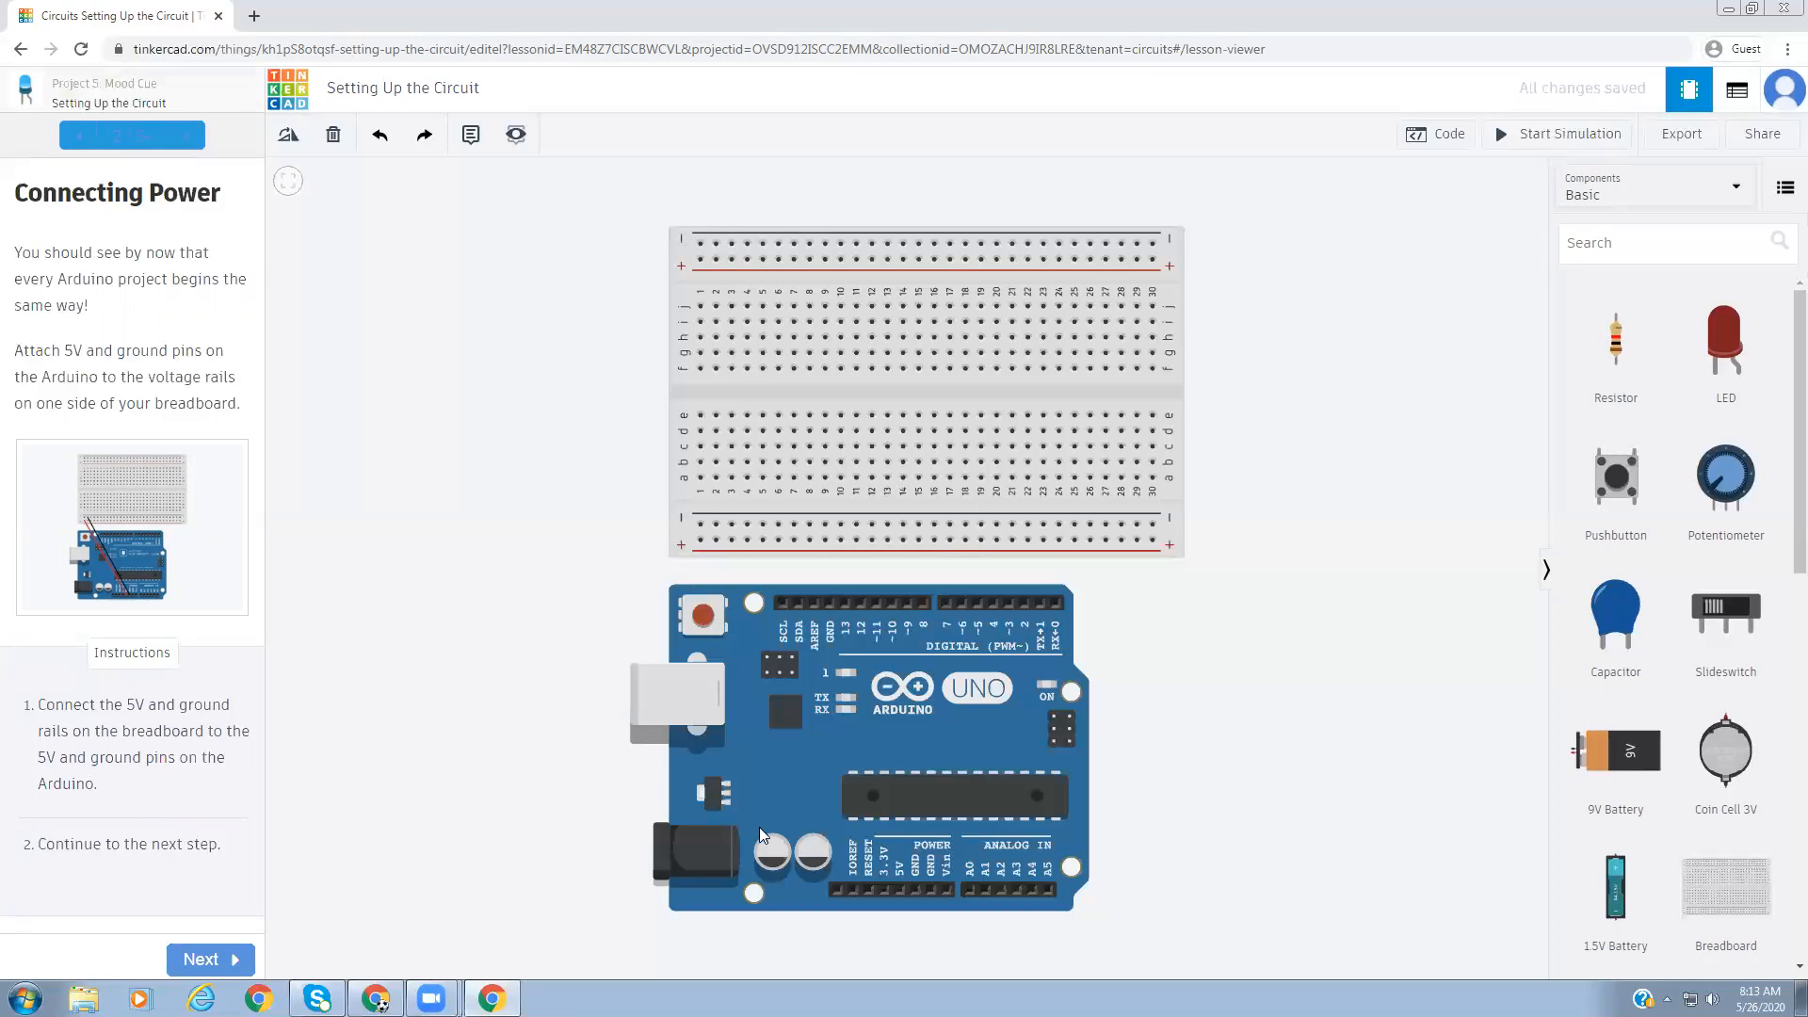
- Wire the Arduino's 5V pin to the first hole of the breadboard's lower positive rail, routing it around the board's USB side
left_click(897, 886)
left_click(897, 936)
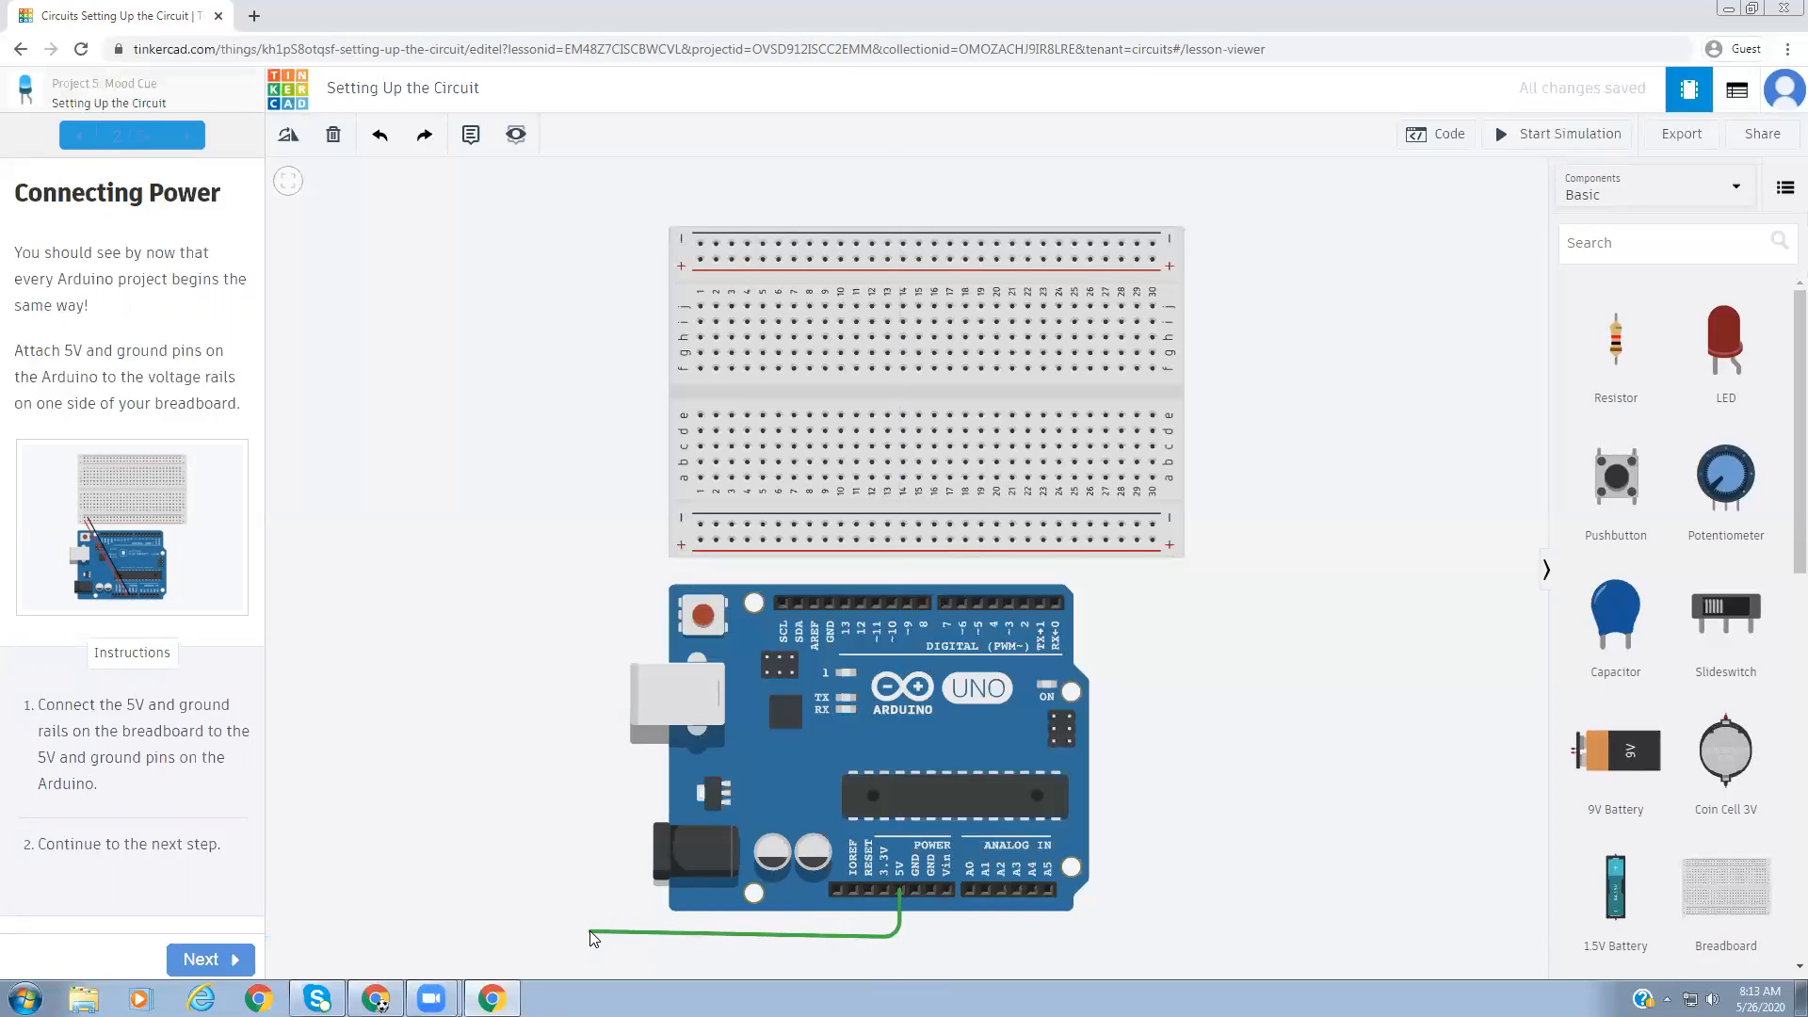
left_click(590, 931)
left_click(593, 542)
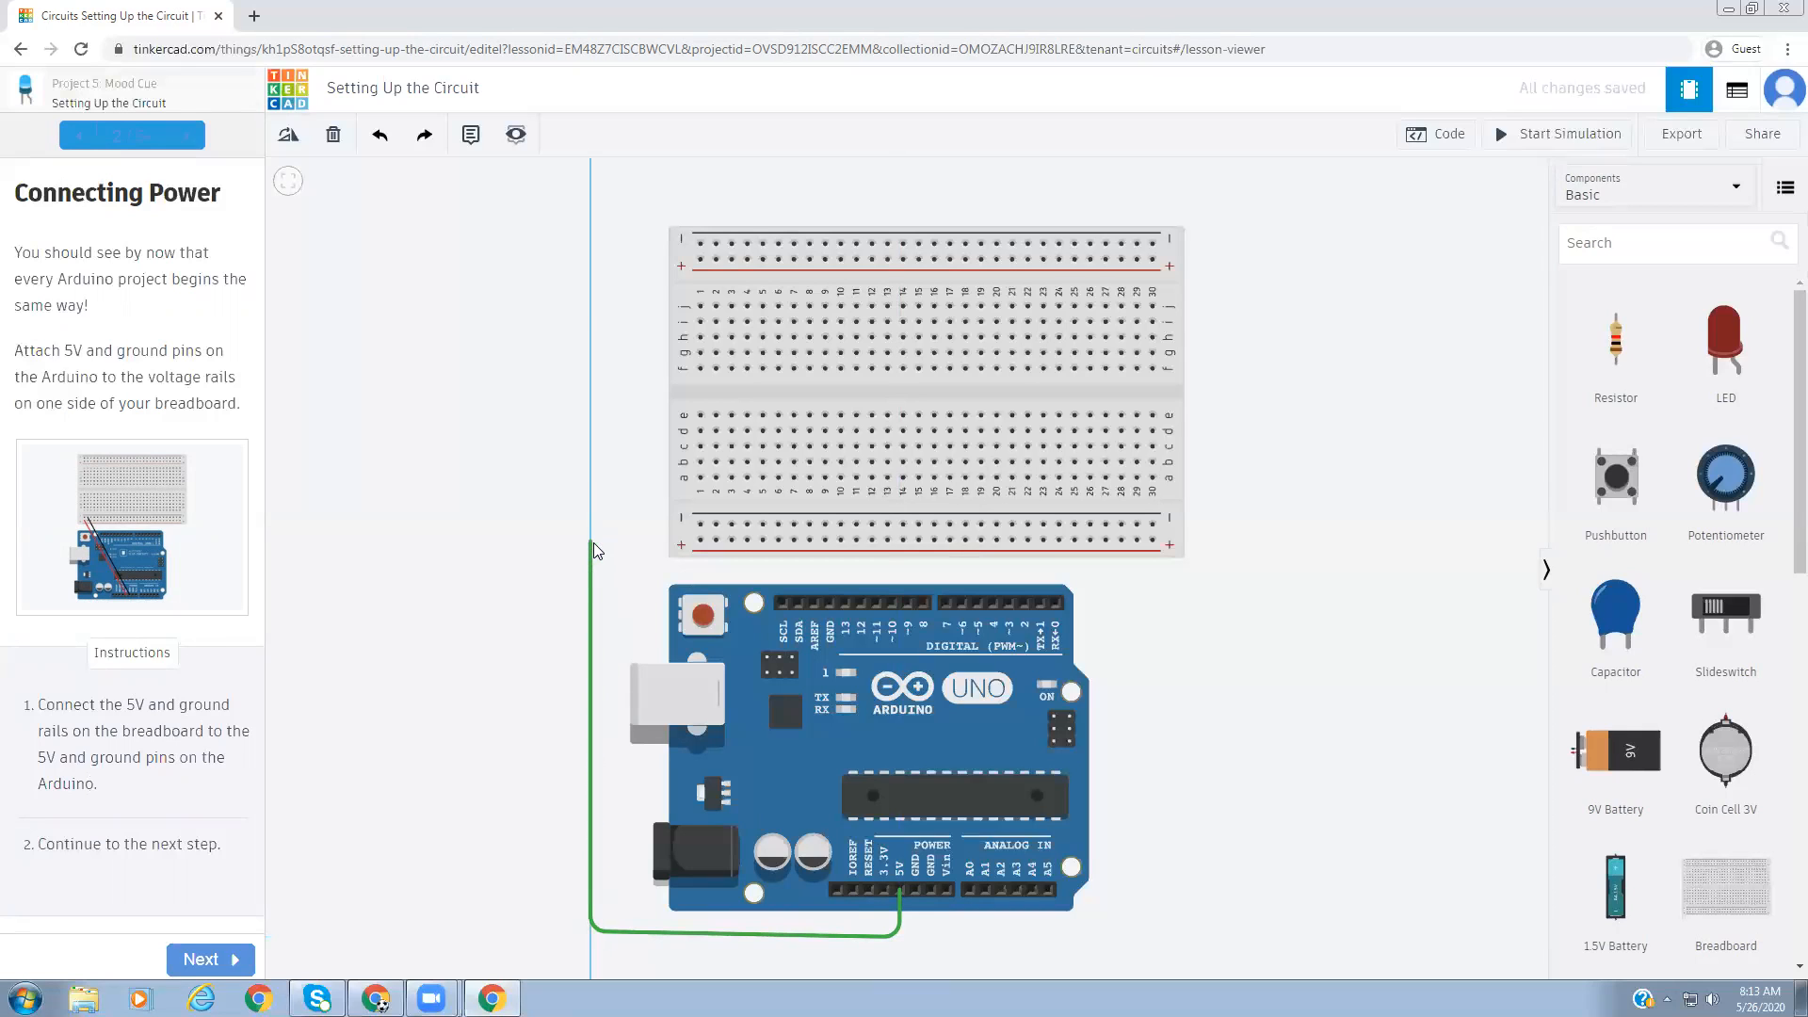
left_click(701, 541)
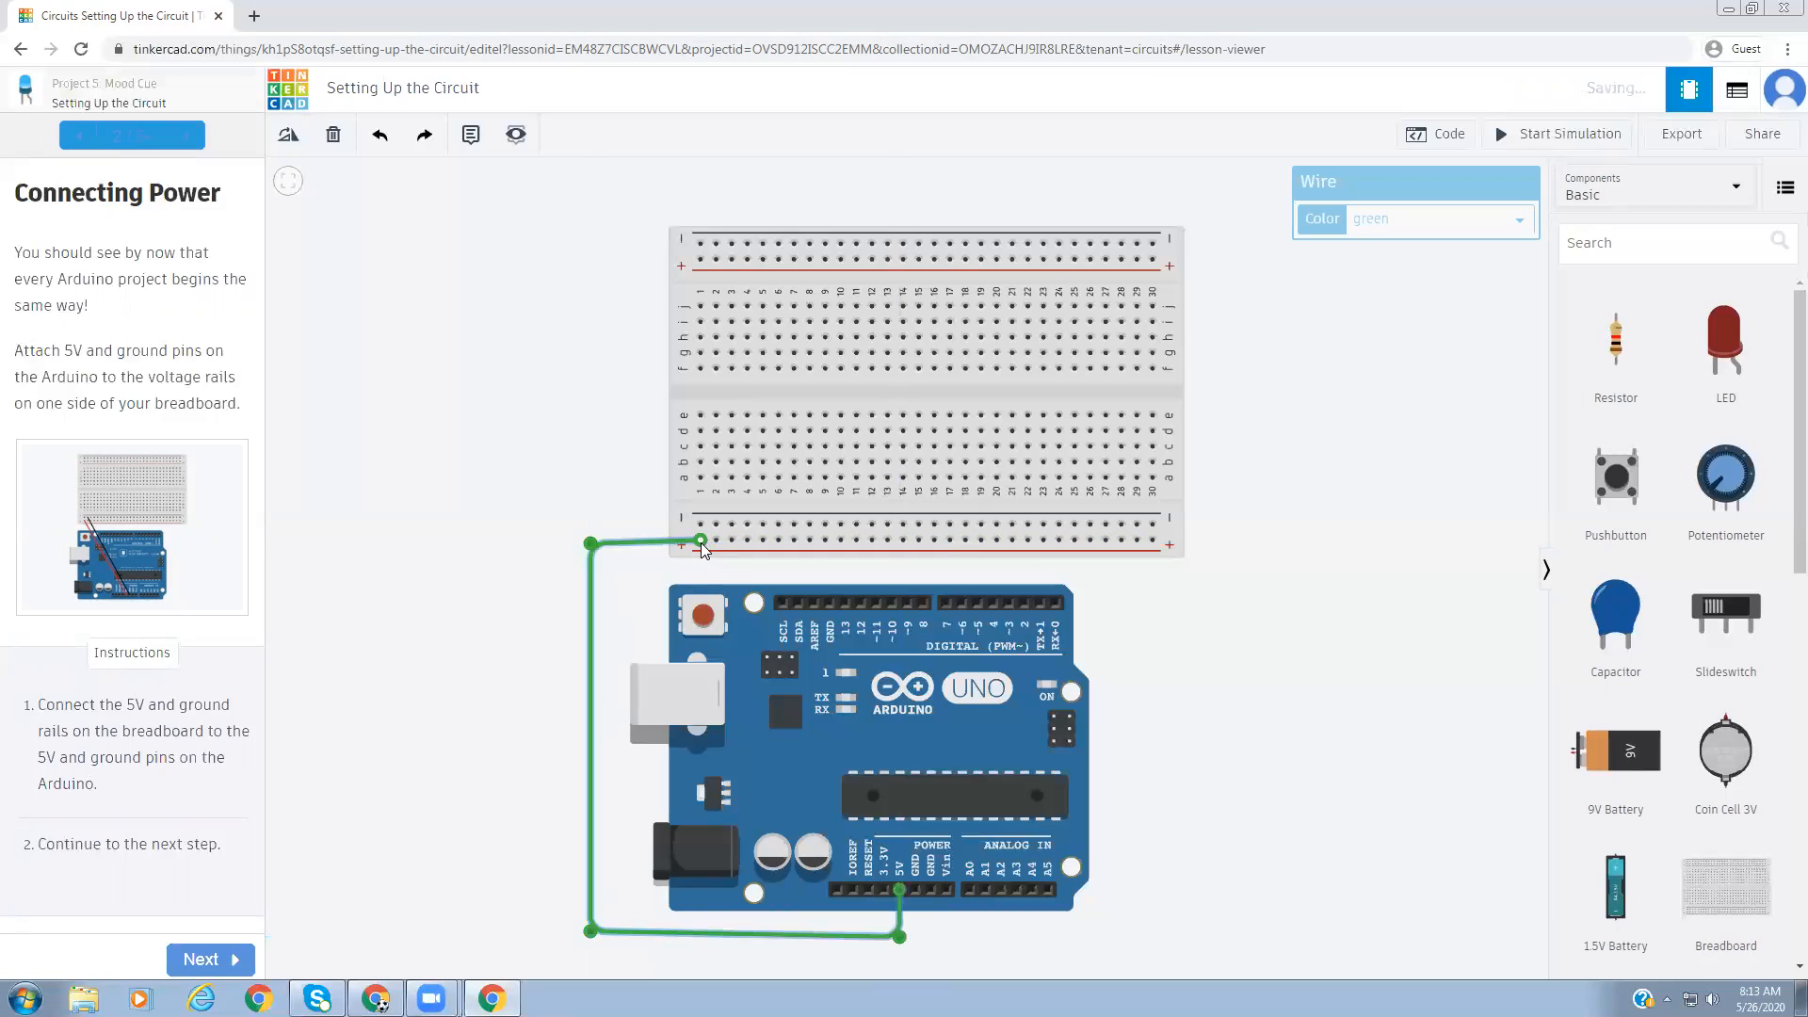
- Straighten the bends of the 5V wire and set its color to red
left_click_drag(589, 544, 590, 539)
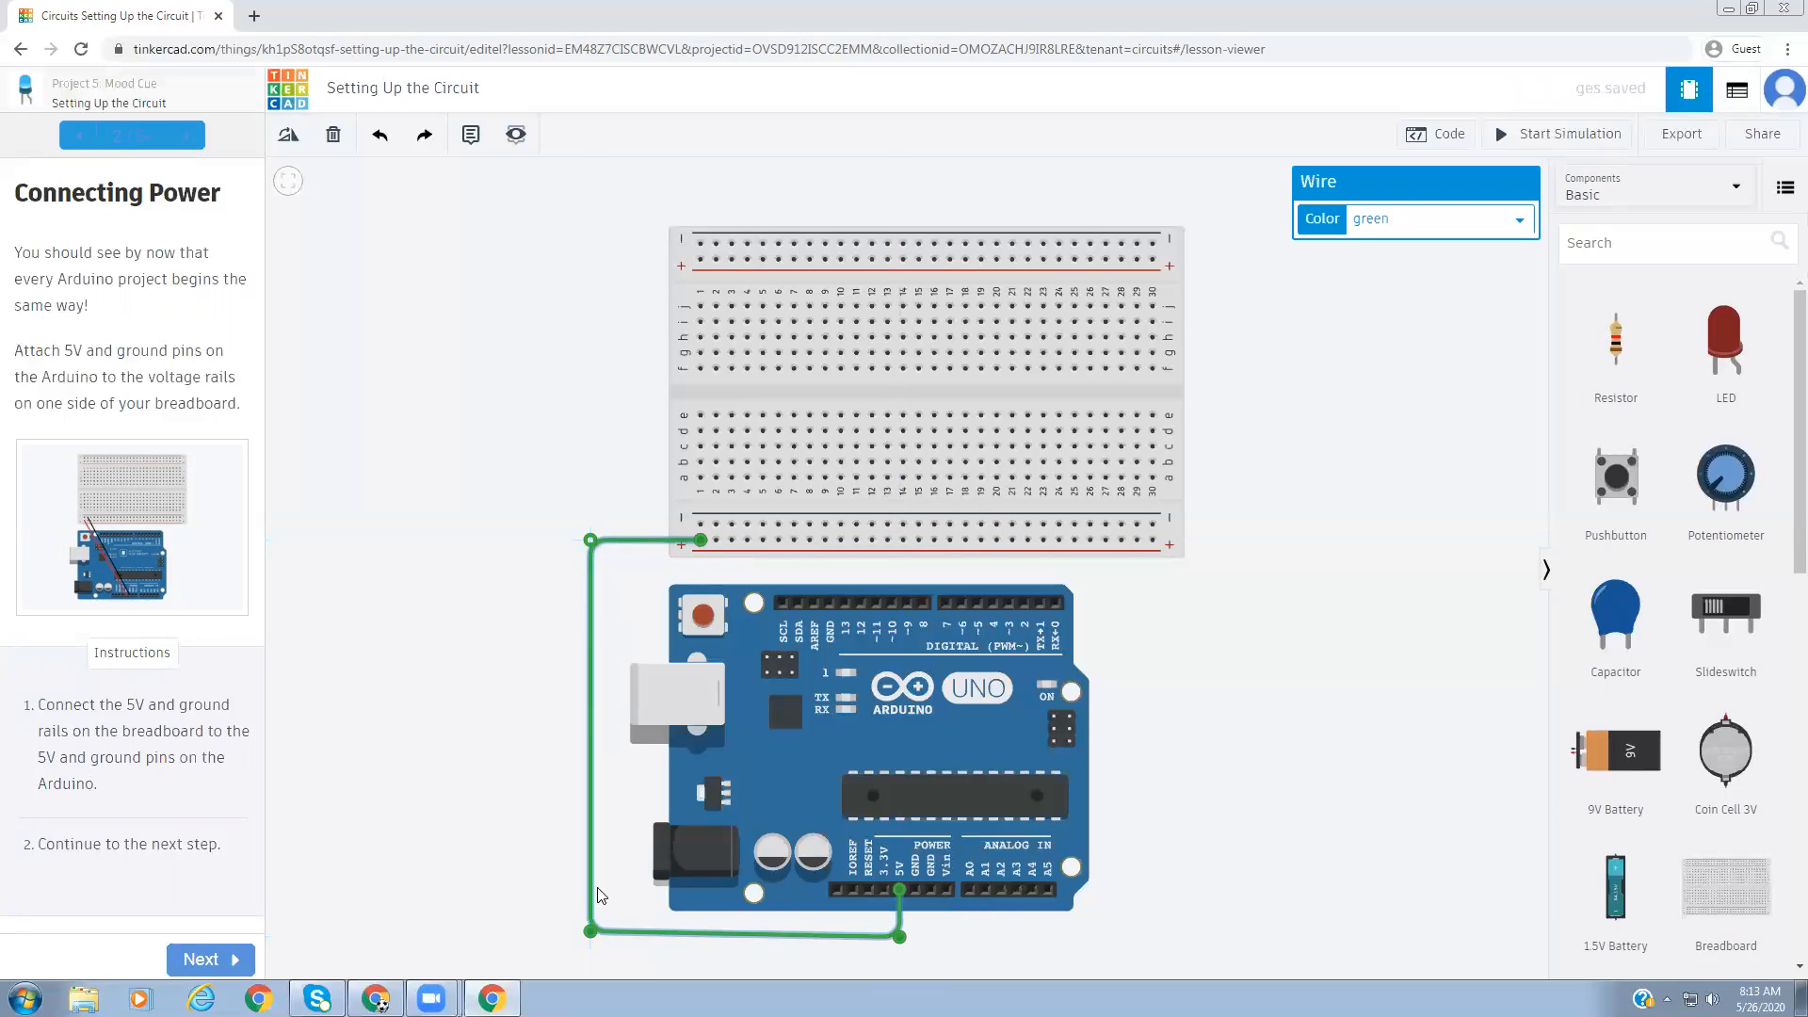
left_click_drag(586, 934, 588, 940)
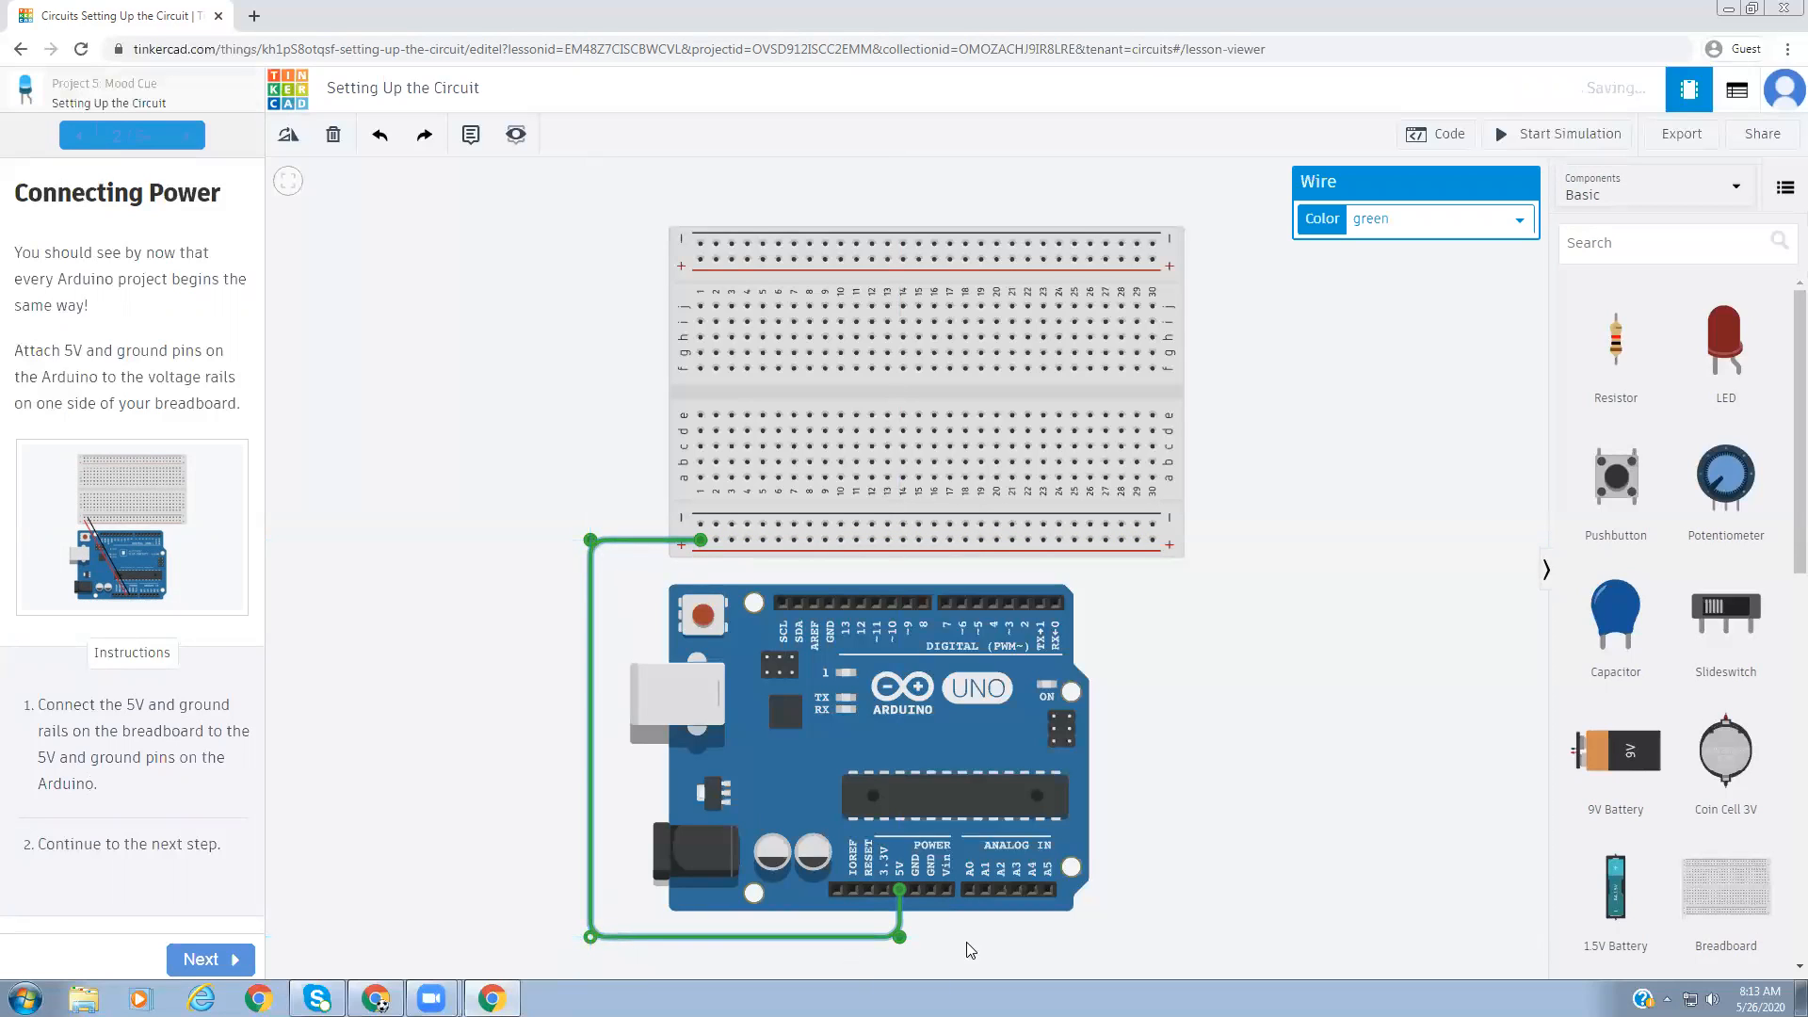
left_click_drag(900, 938, 901, 938)
key("1")
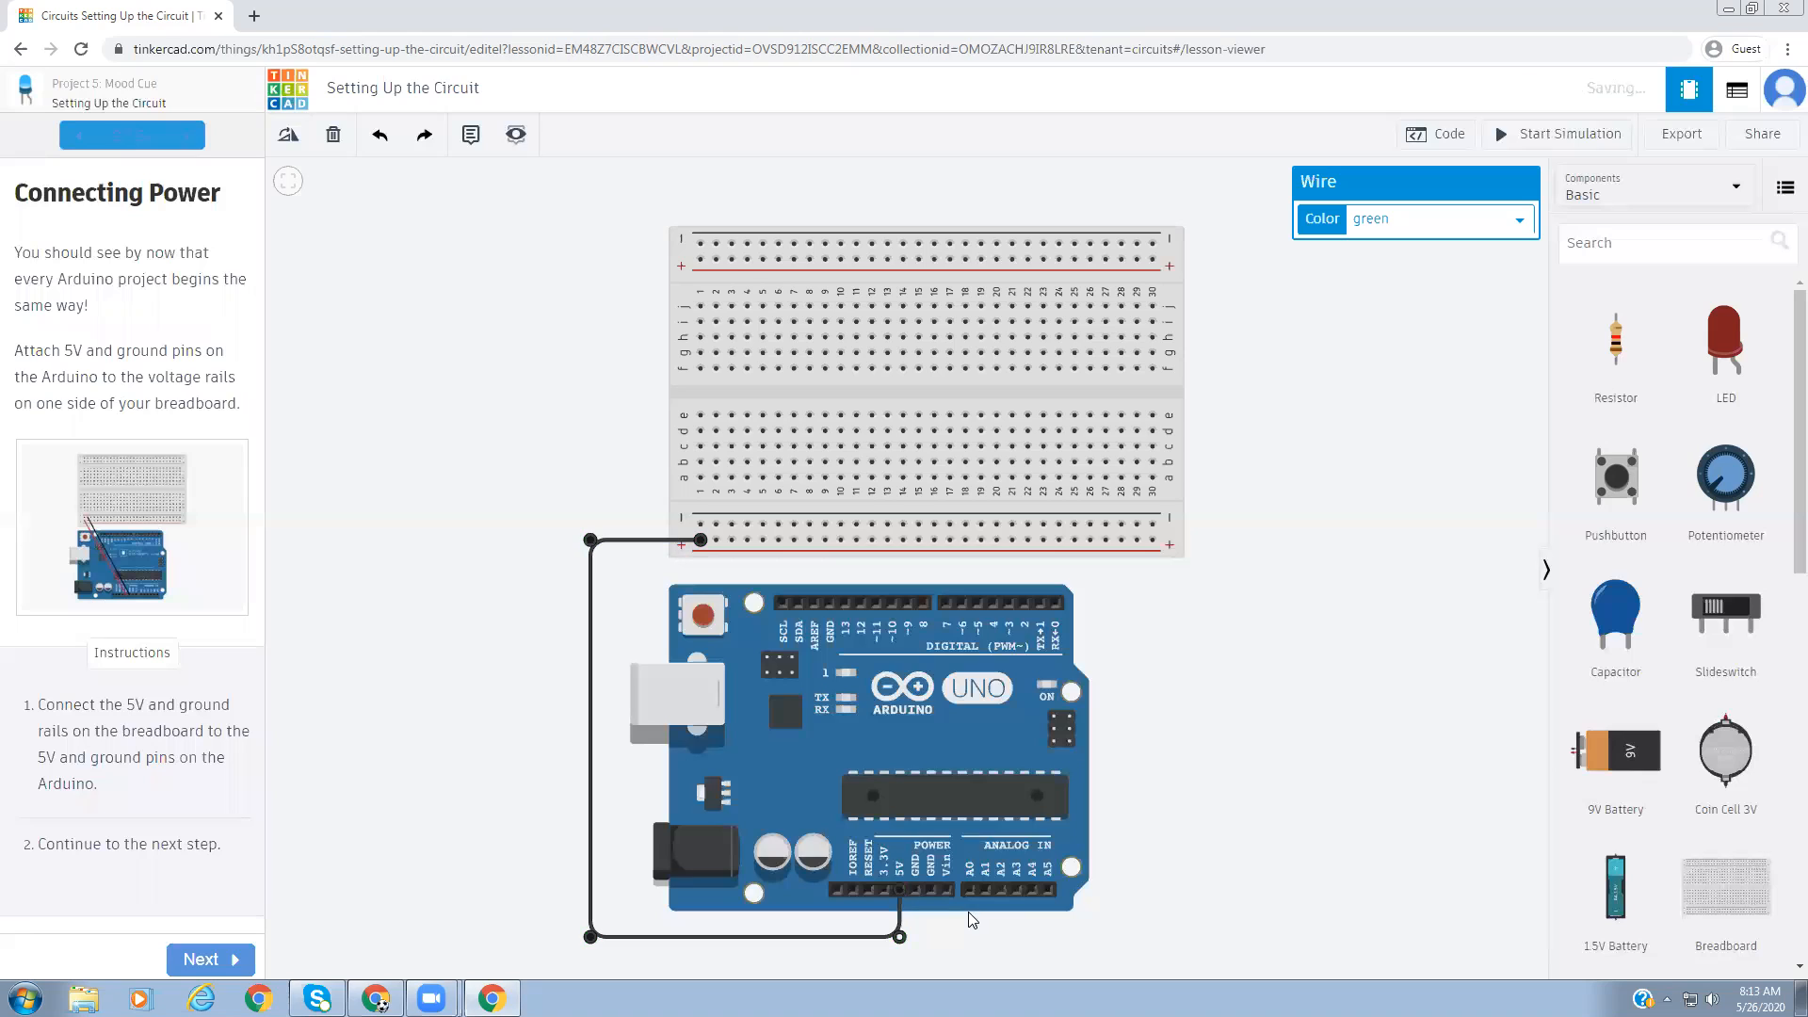
key("2")
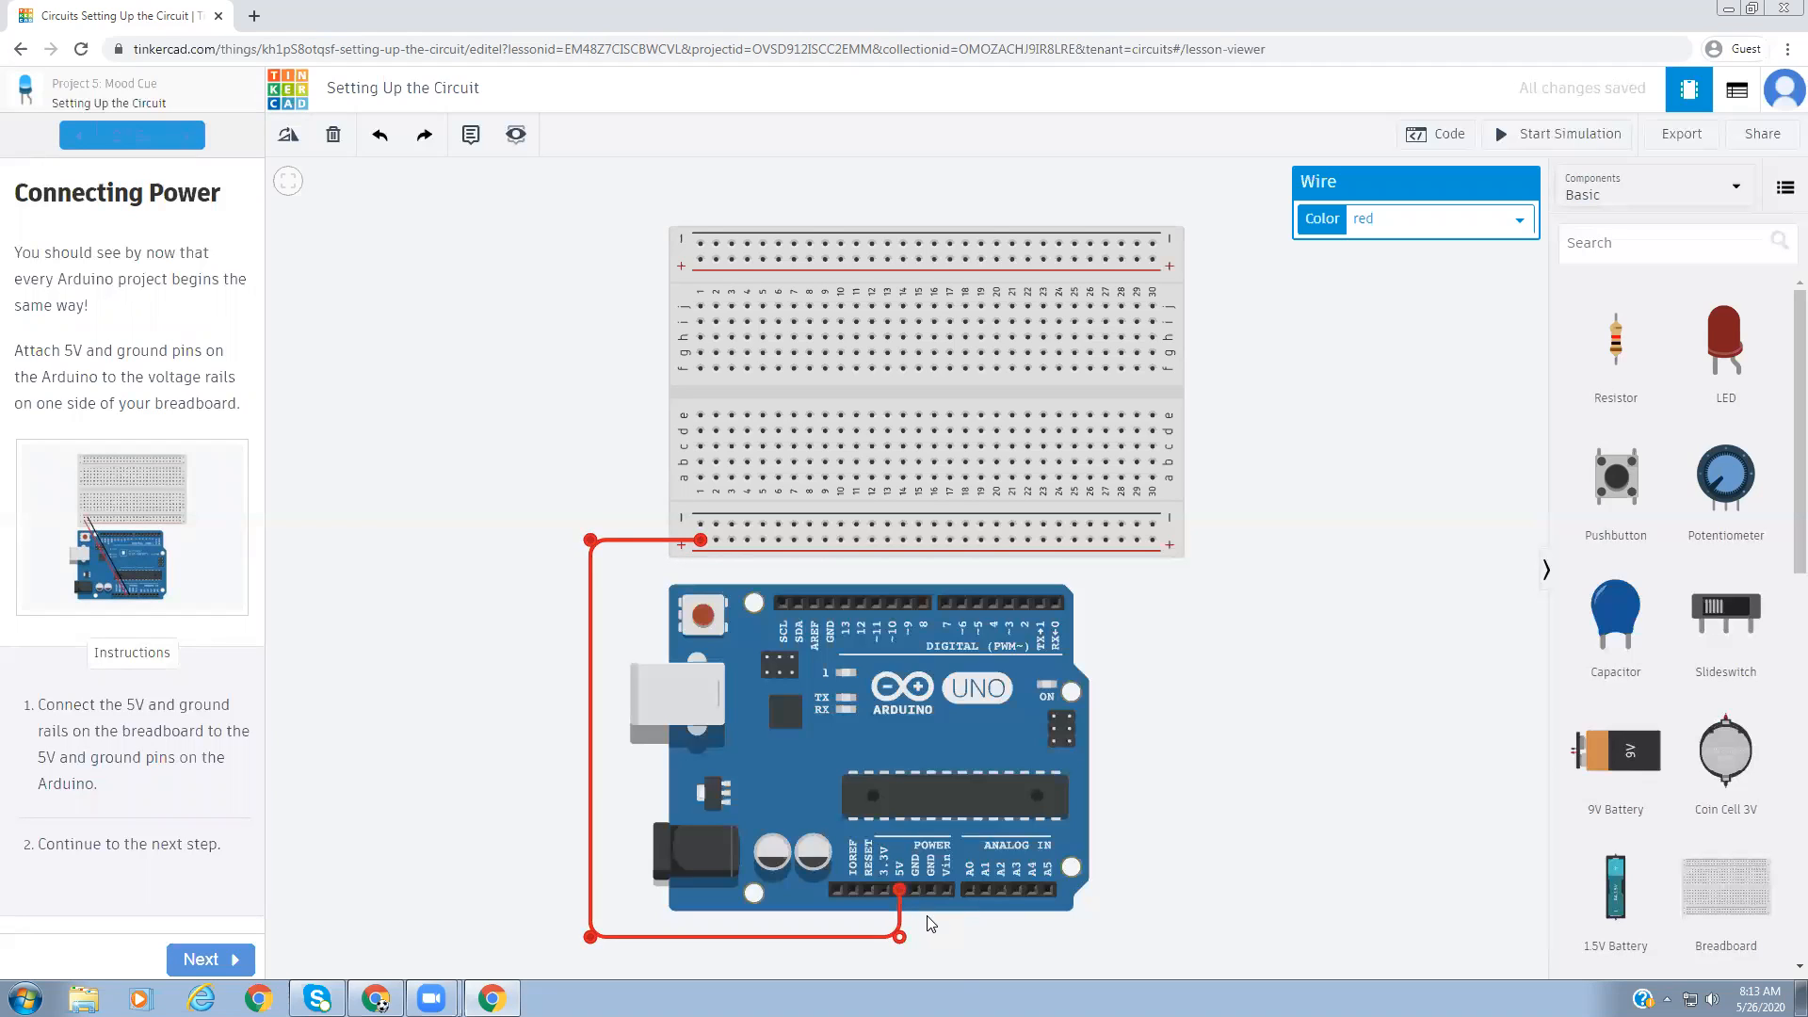
- Wire the Arduino's GND pin to the first hole of the lower negative rail, routing it squarely outside the 5V wire, and color it black
left_click(911, 891)
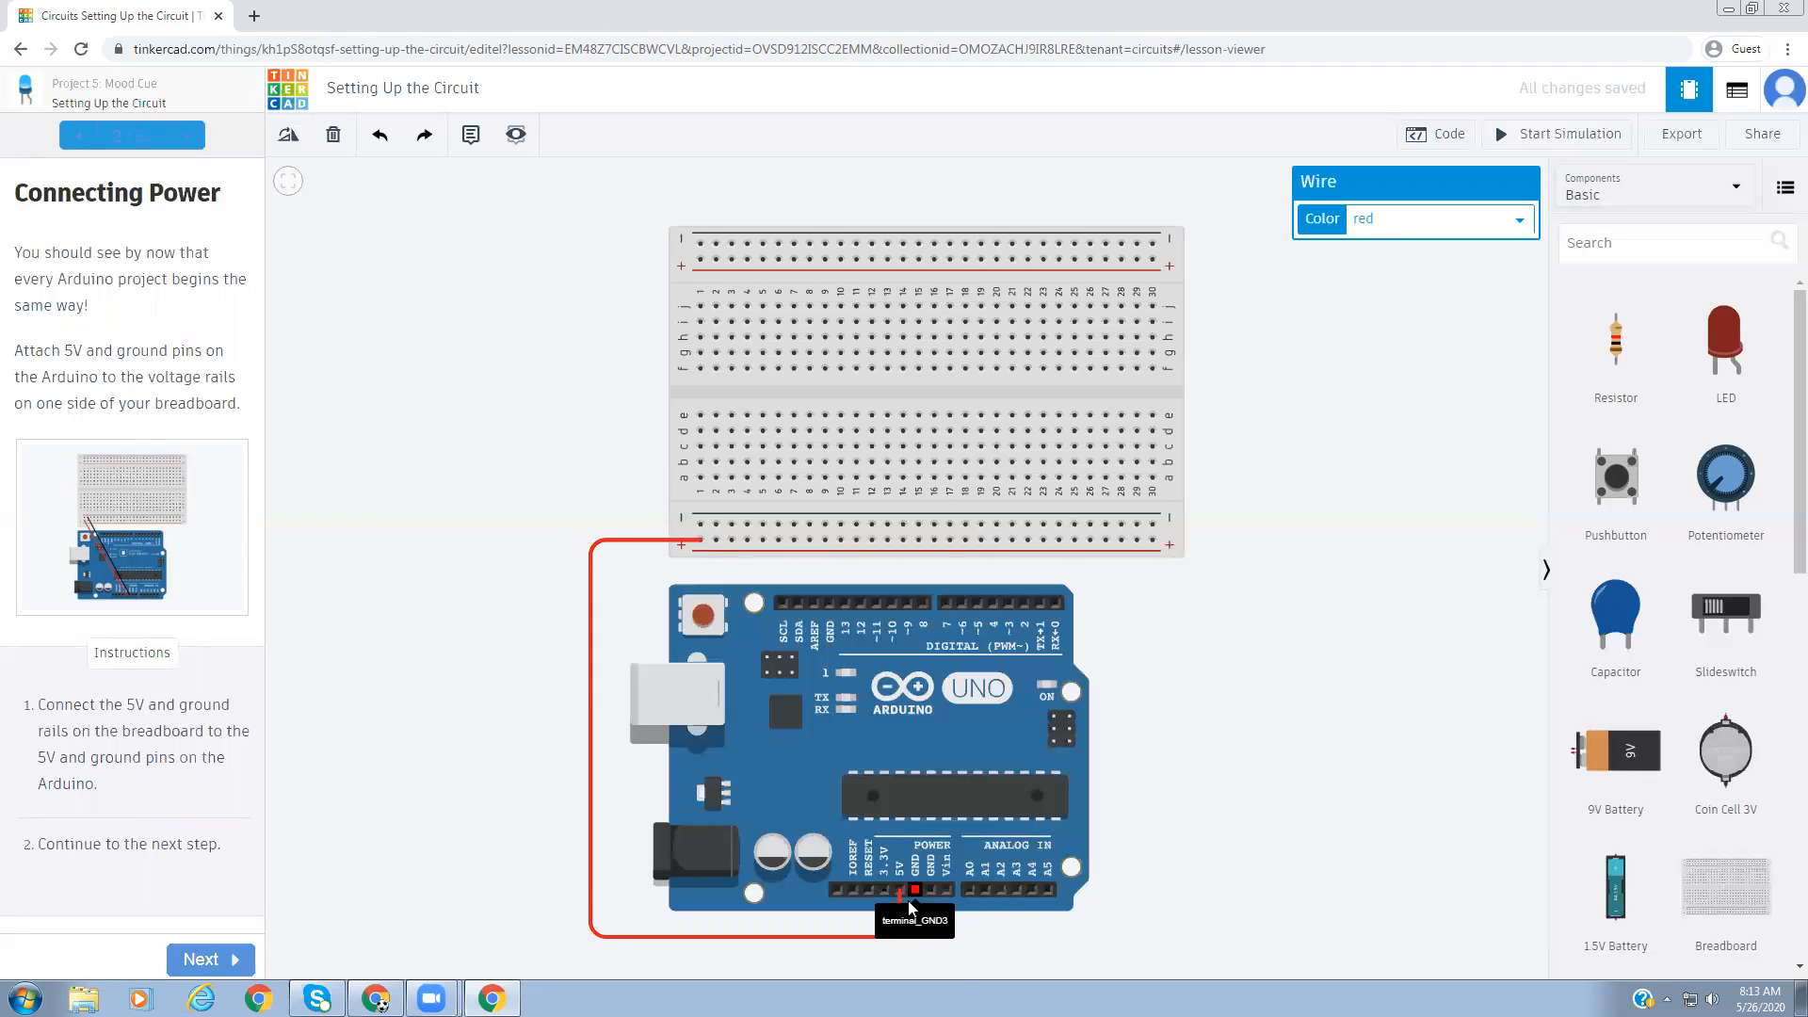
left_click(912, 945)
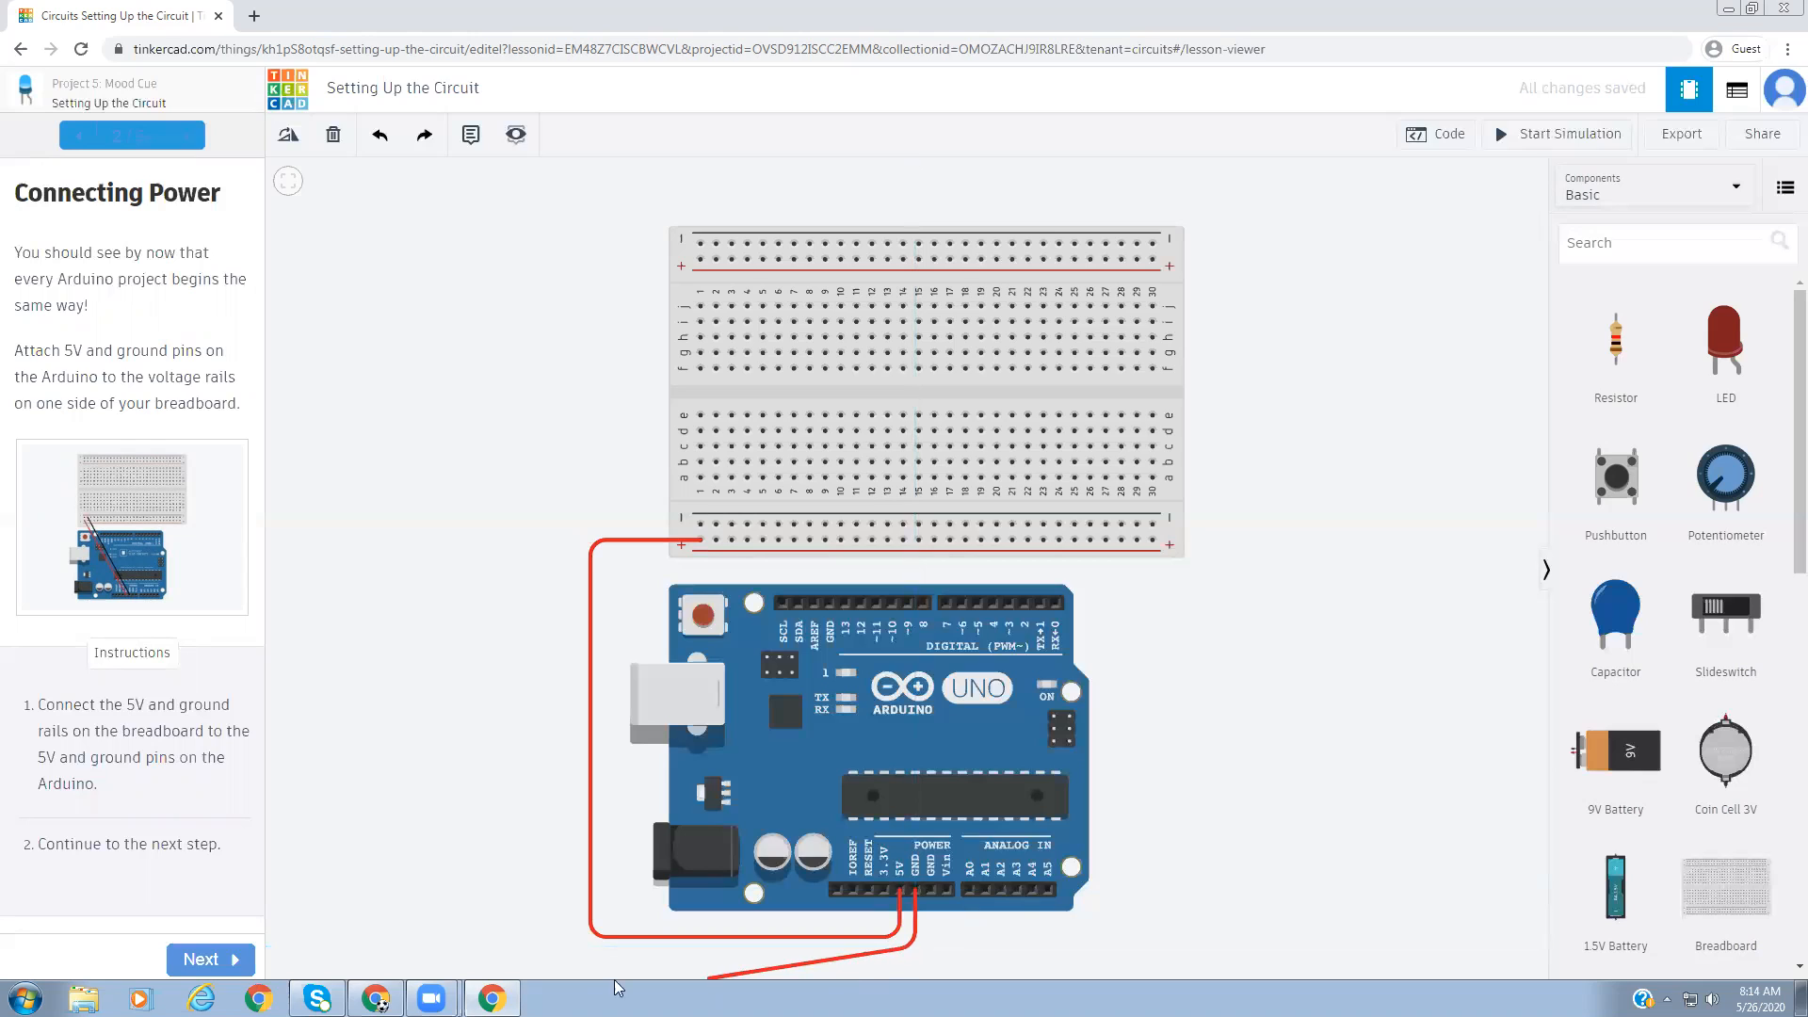
left_click(572, 946)
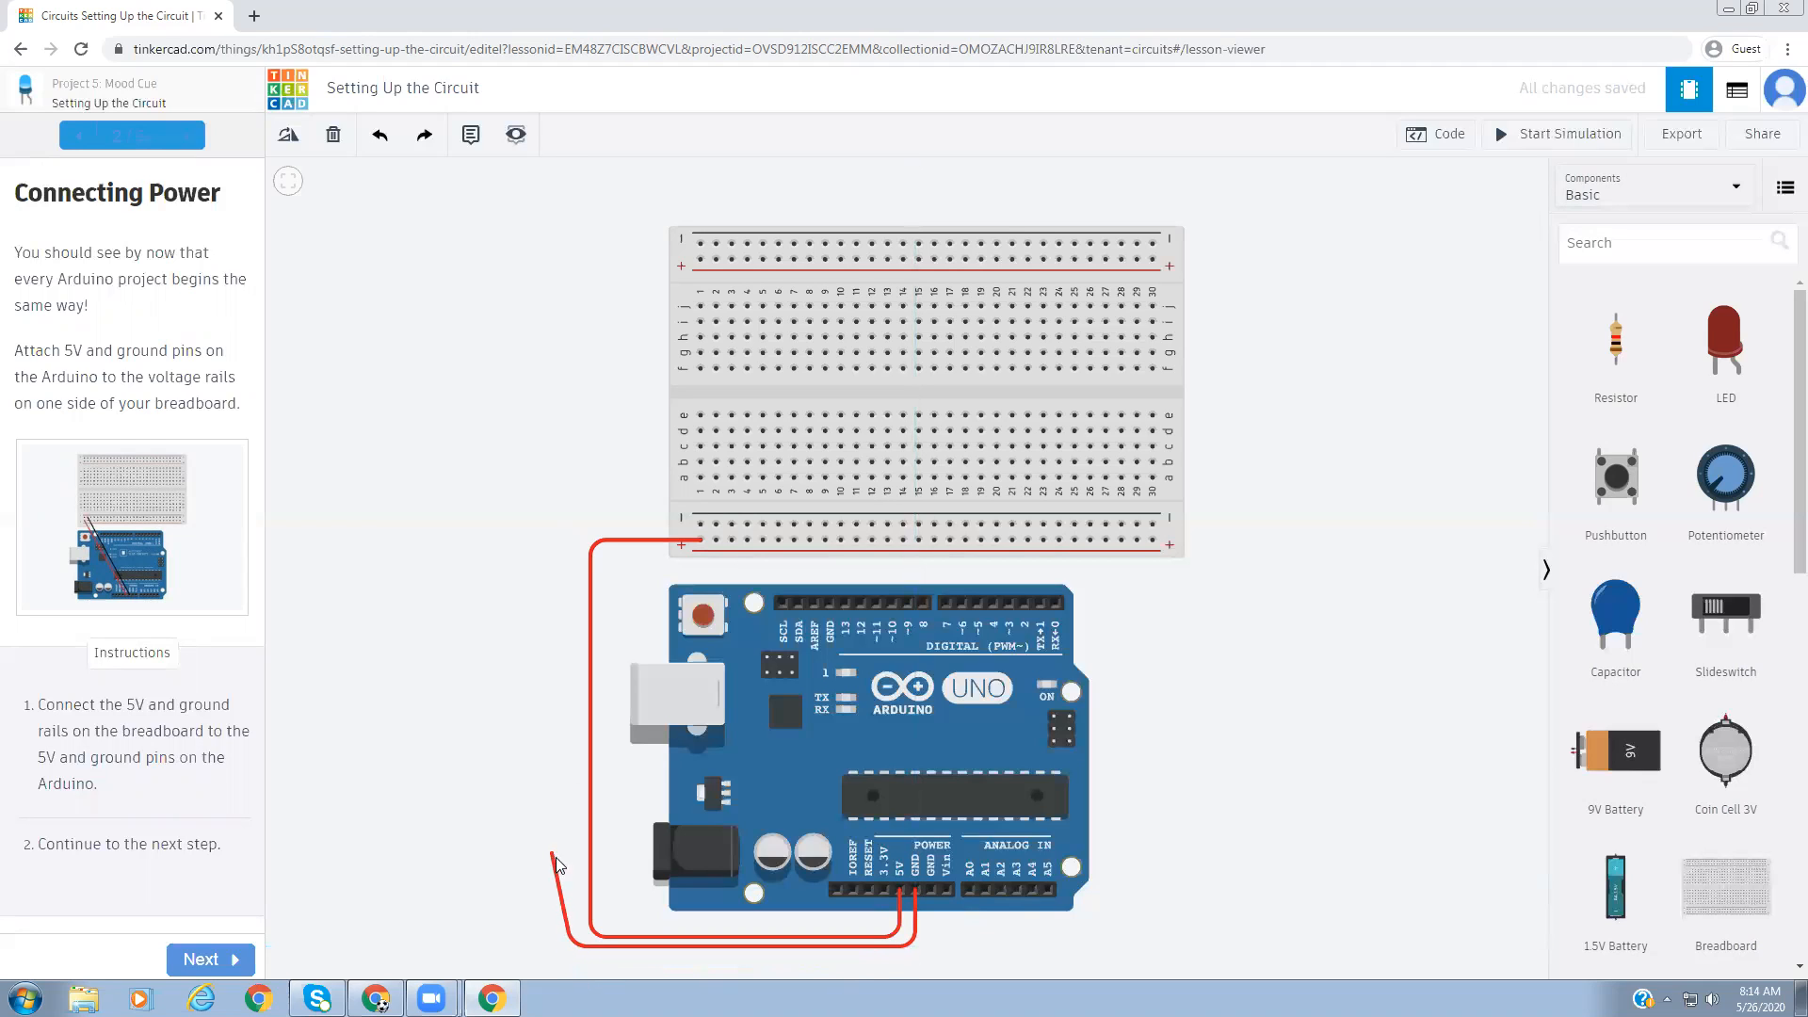
left_click(572, 521)
left_click(700, 524)
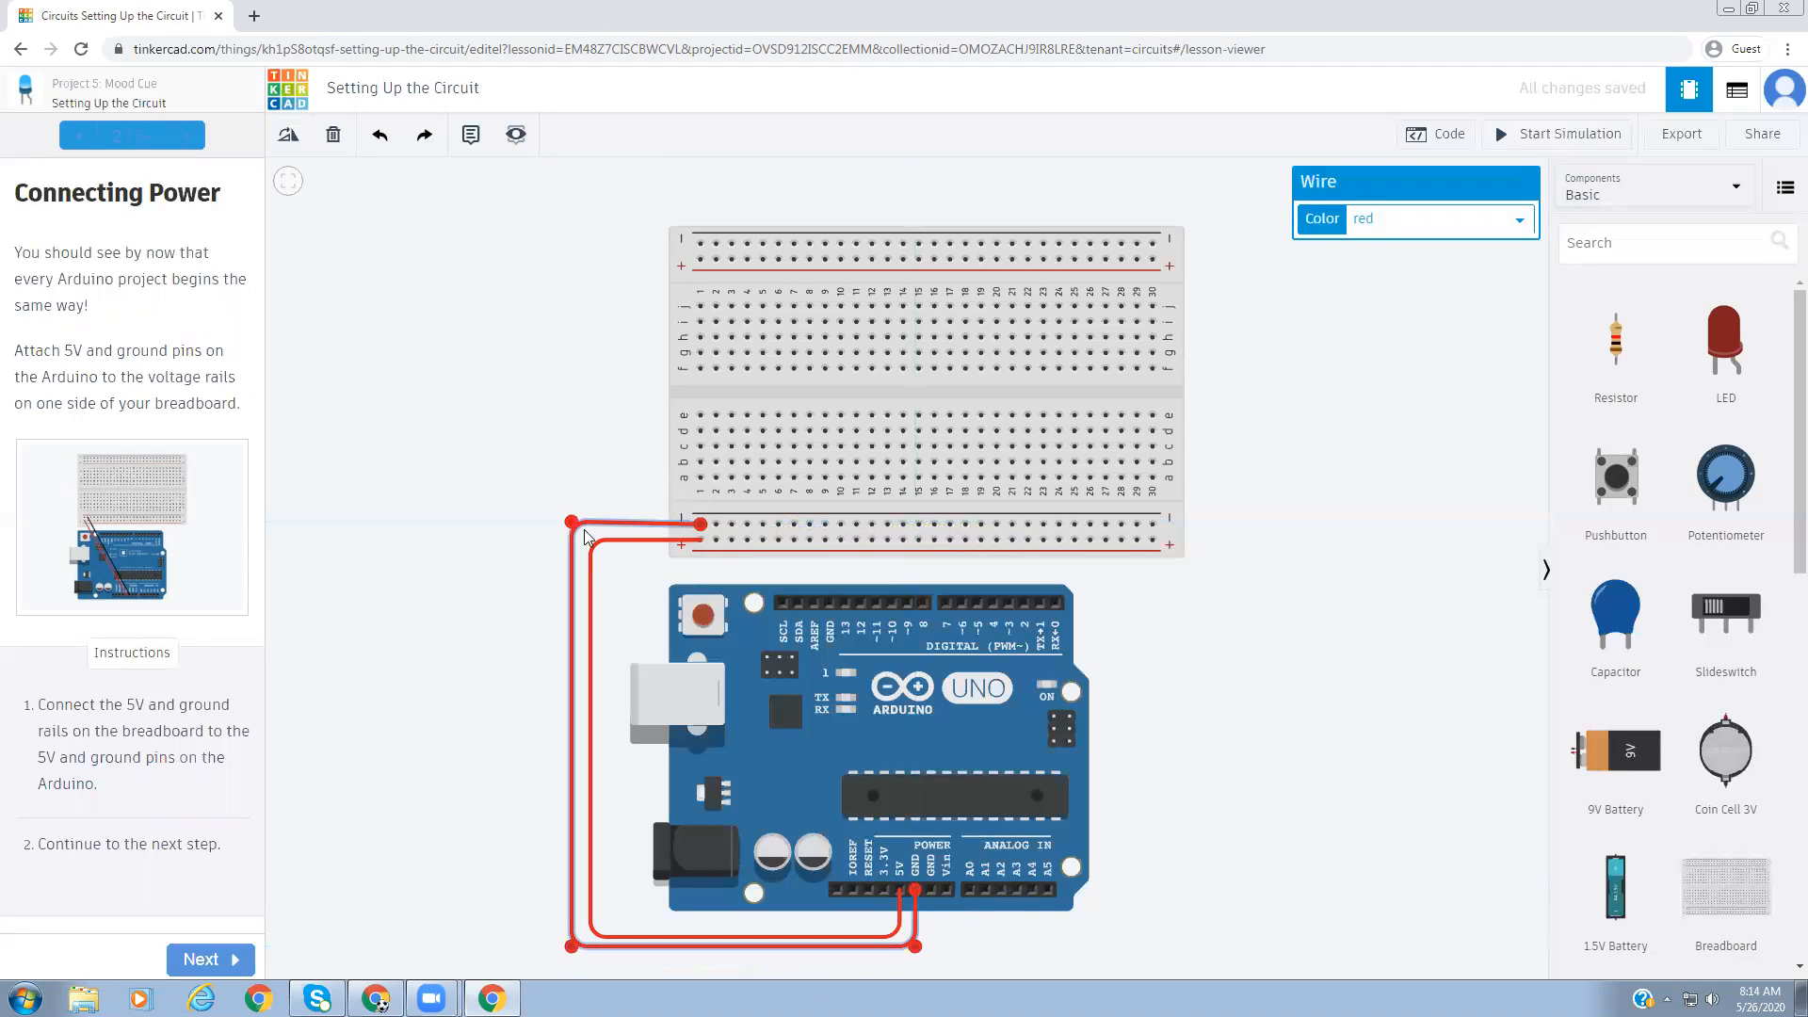
left_click_drag(572, 522, 575, 526)
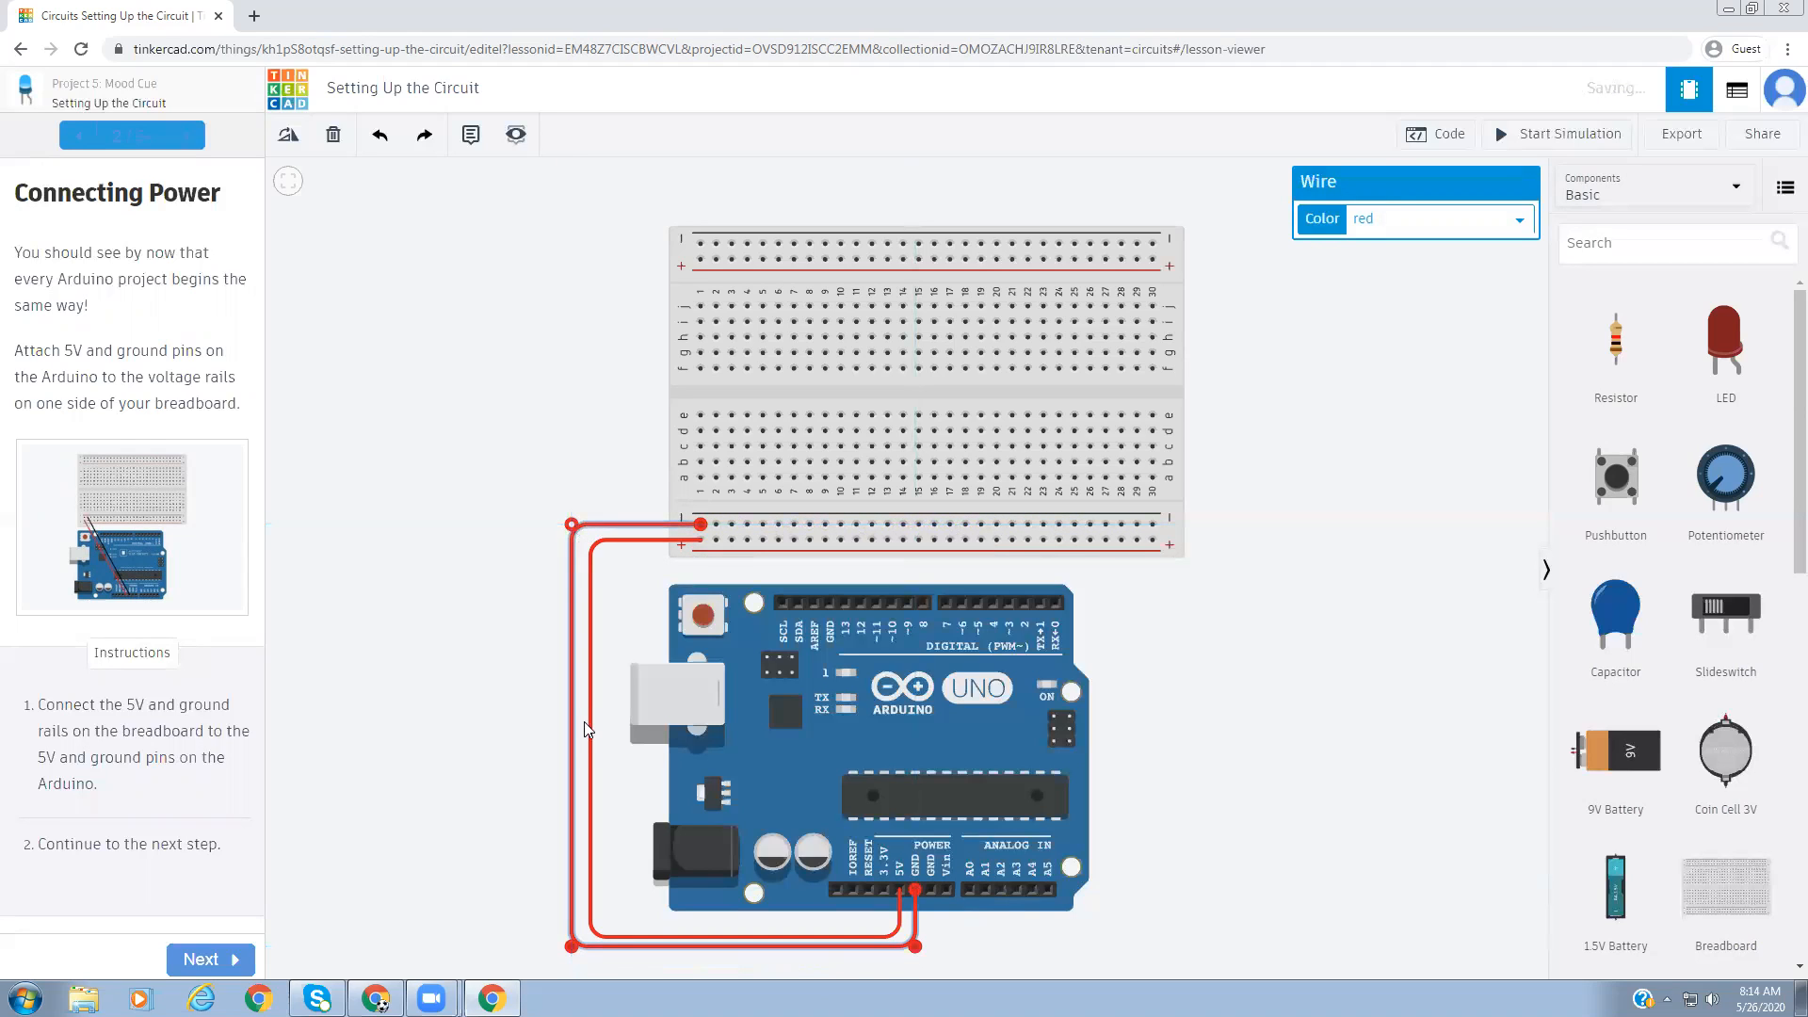
key("1")
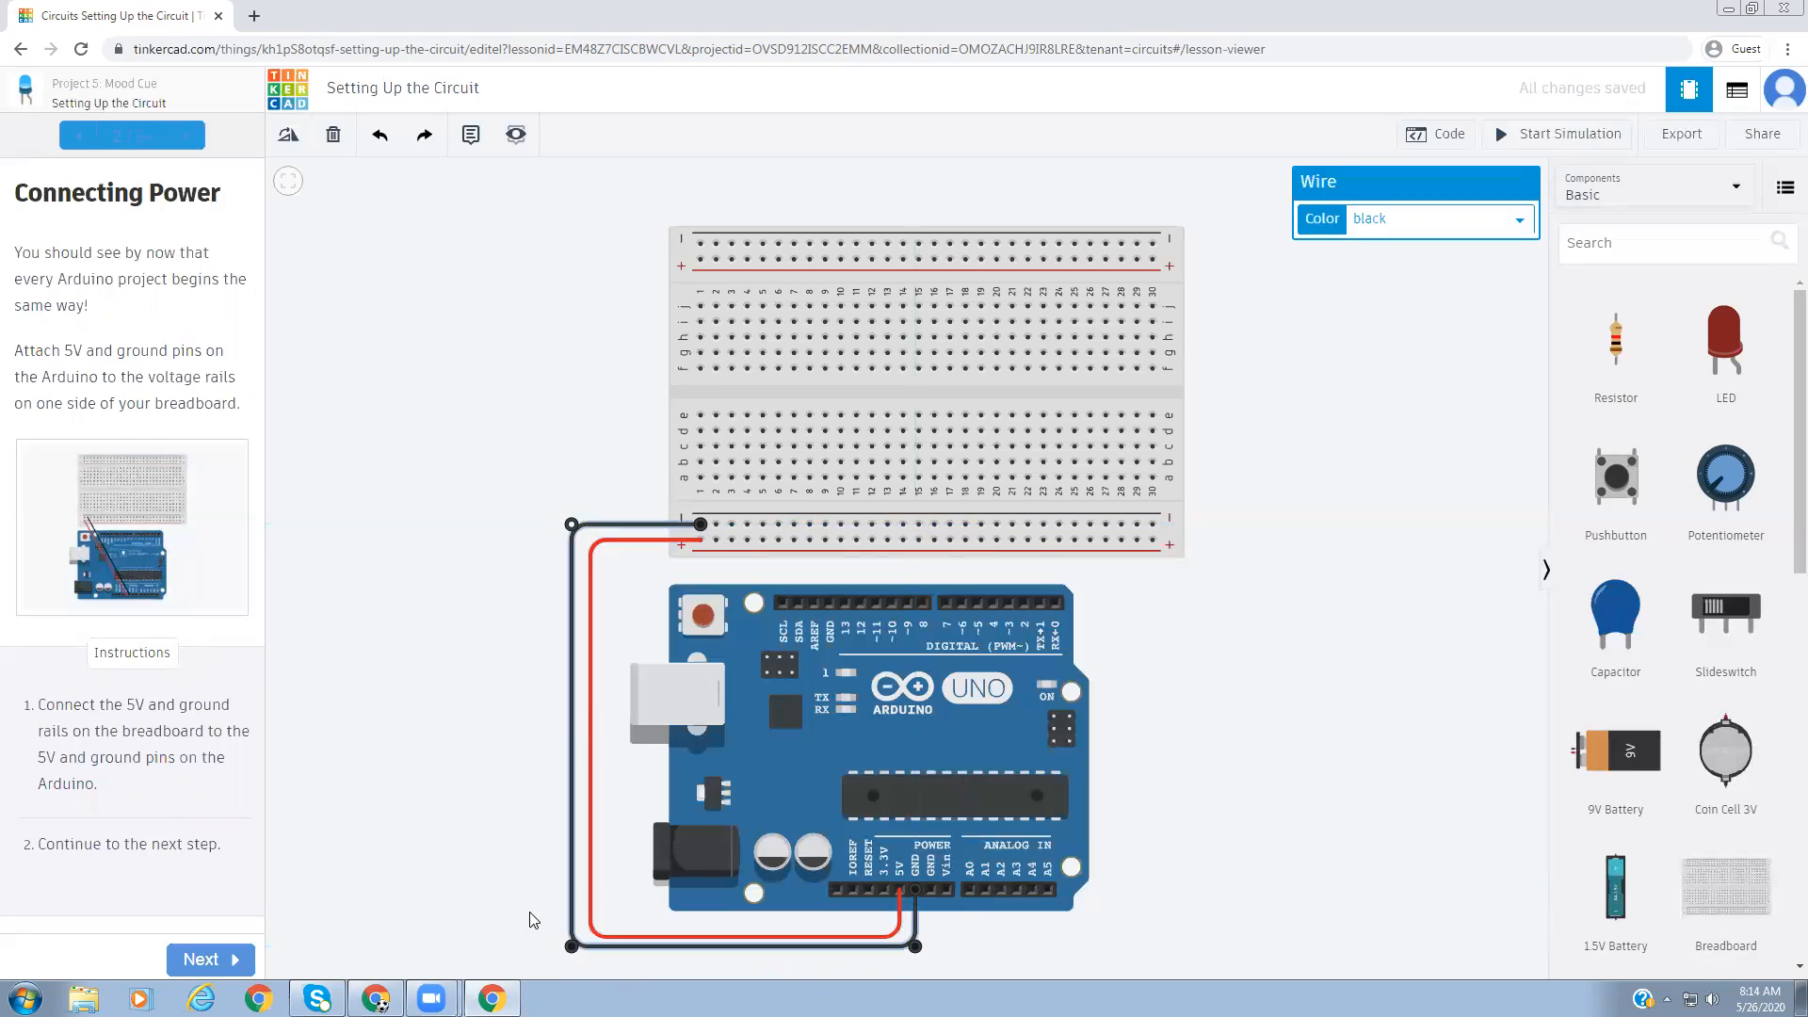
- Advance to the Place the Potentiometer page and examine its wiring picture enlarged
left_click(211, 964)
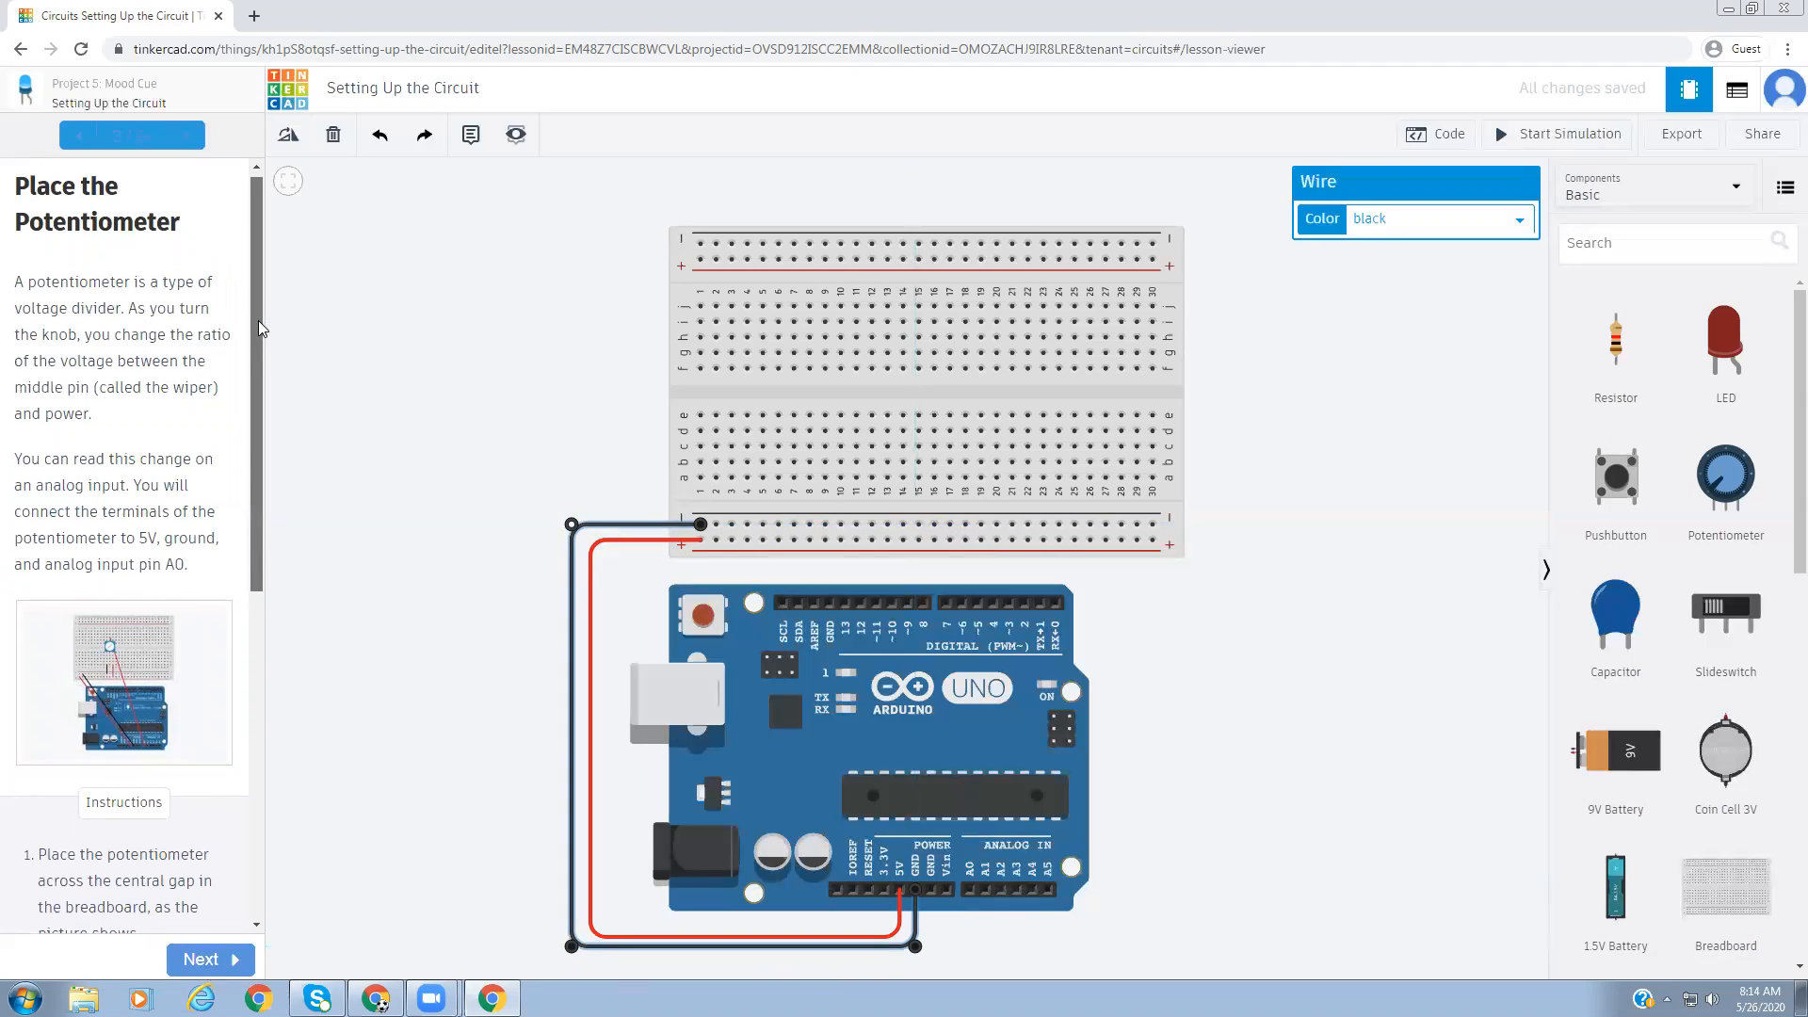
scroll(256, 325, "down", 1)
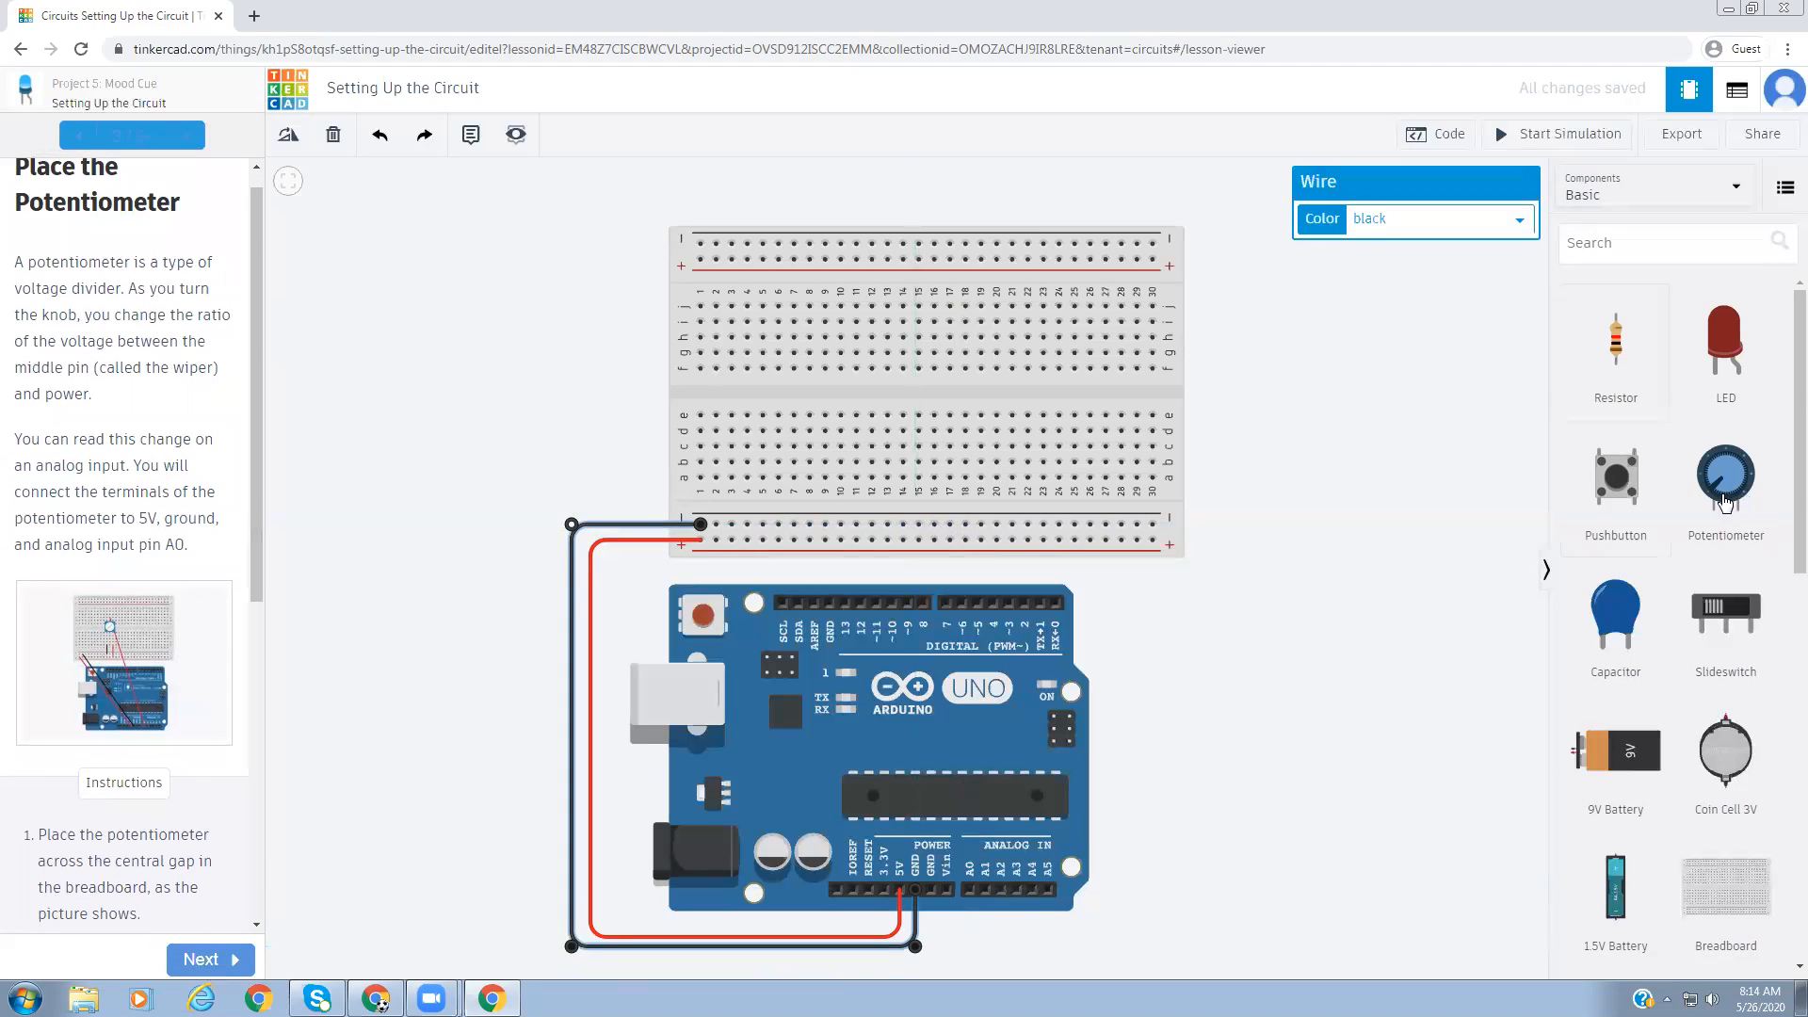
left_click_drag(256, 413, 258, 488)
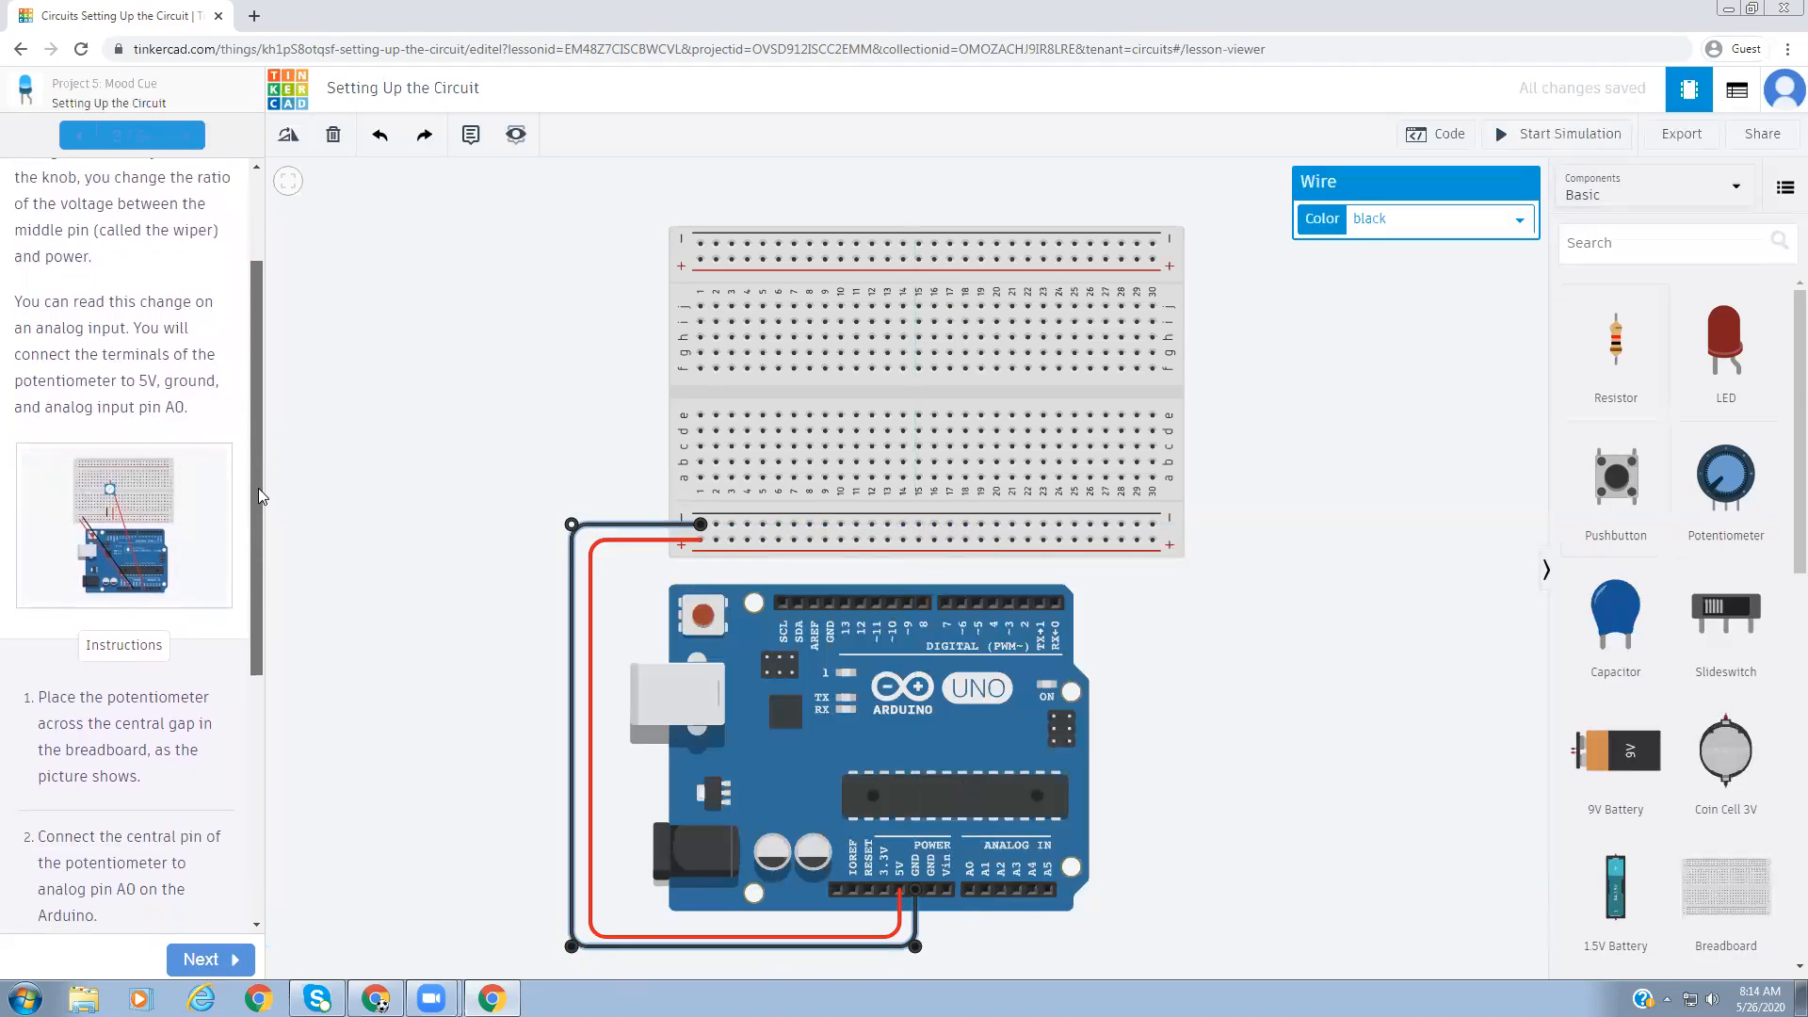
left_click(114, 494)
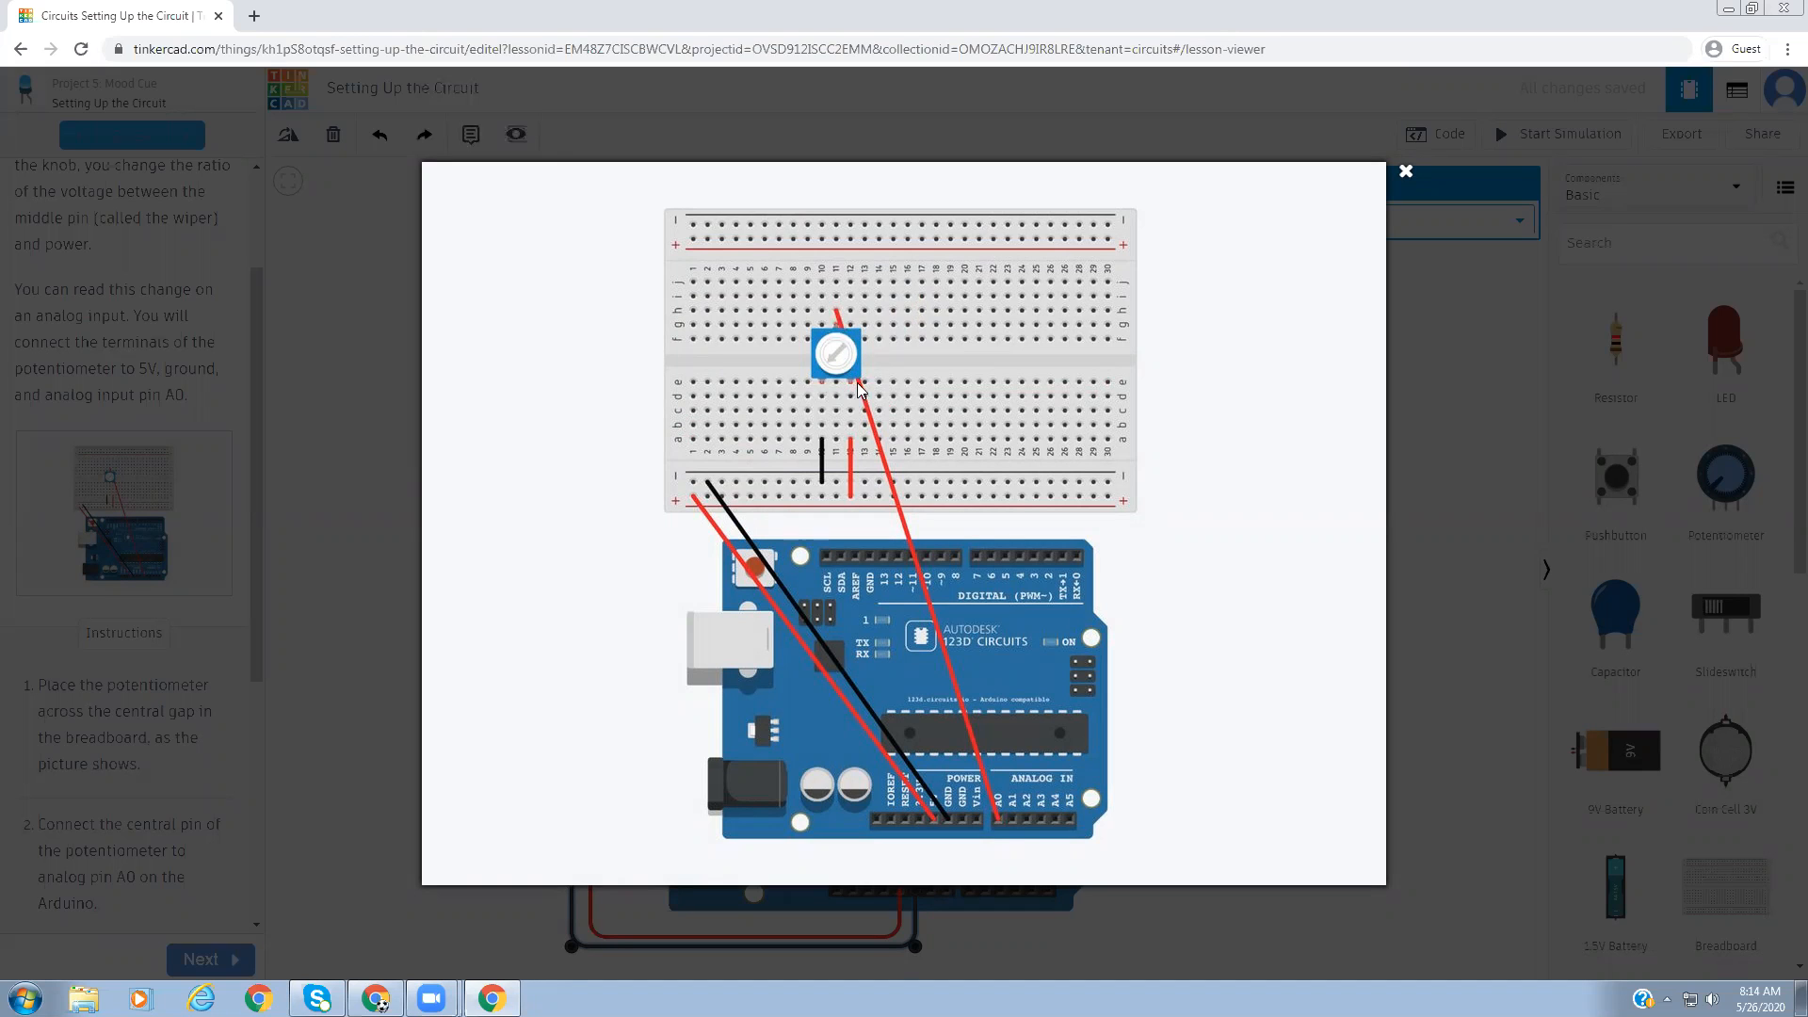
left_click(1406, 170)
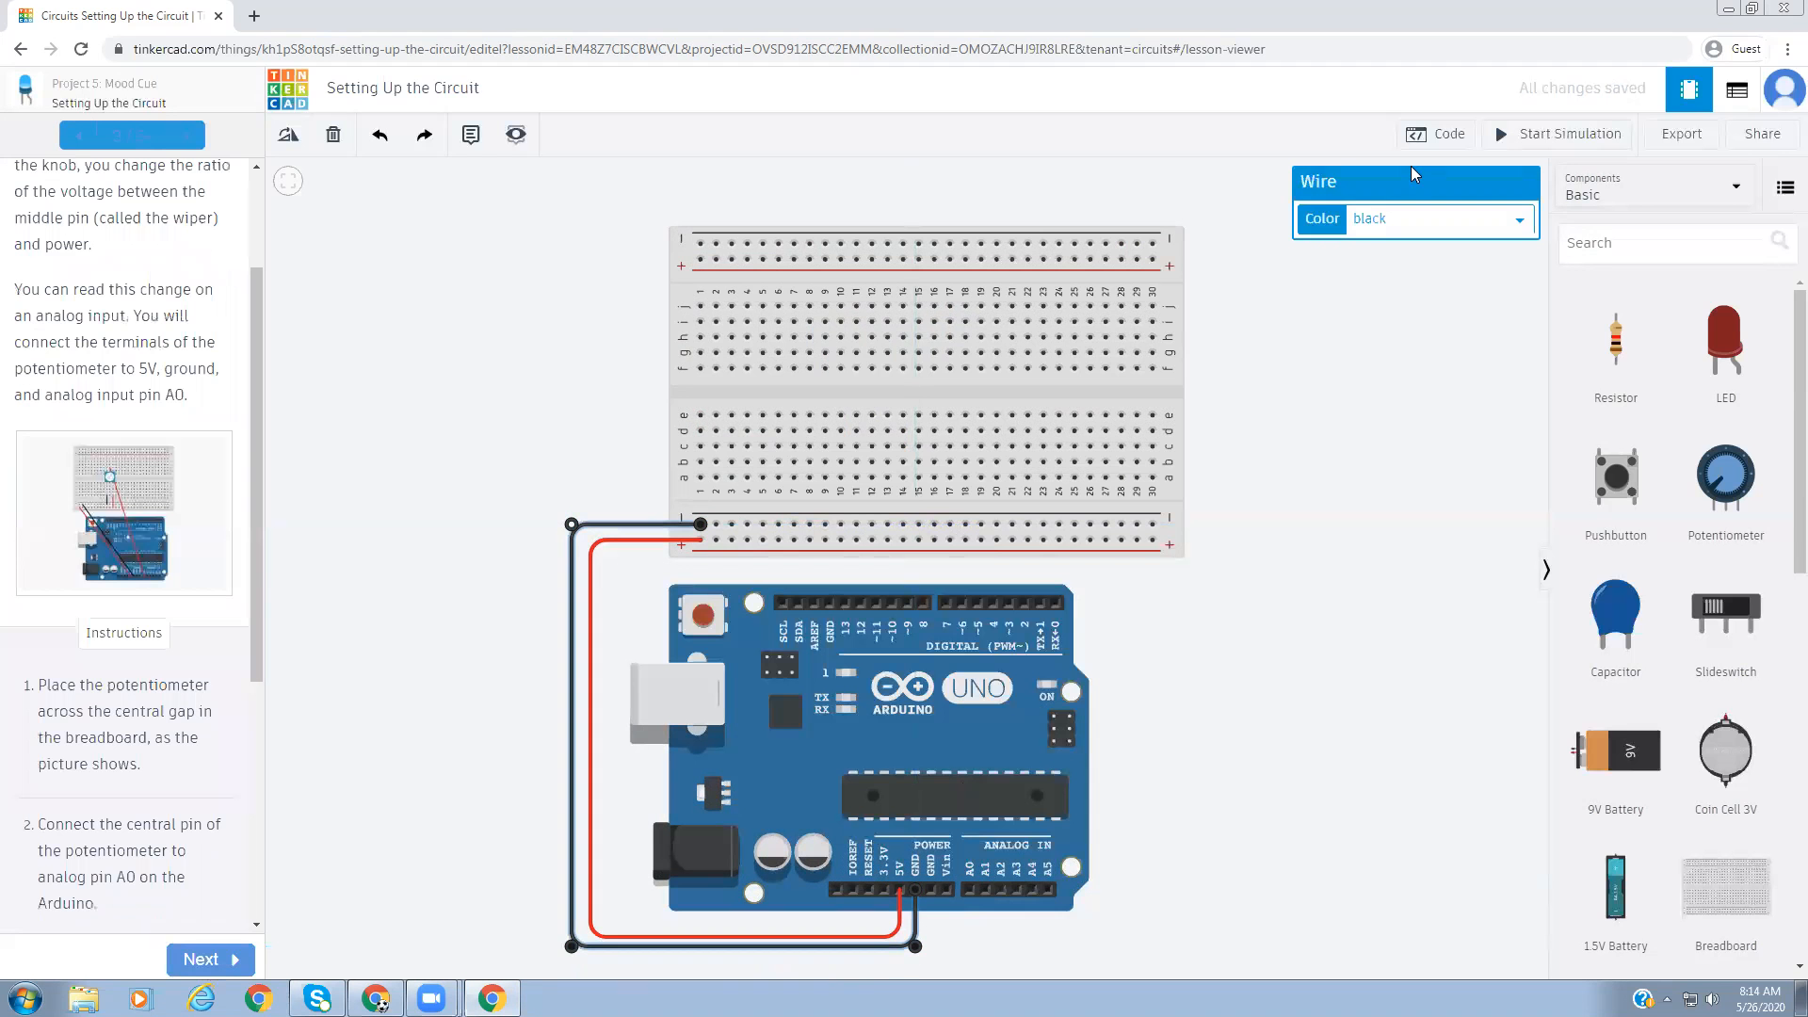
- Place a potentiometer on the breadboard with its terminals in columns 6 to 8 and read the instructions for connecting it
left_click_drag(1714, 484, 803, 431)
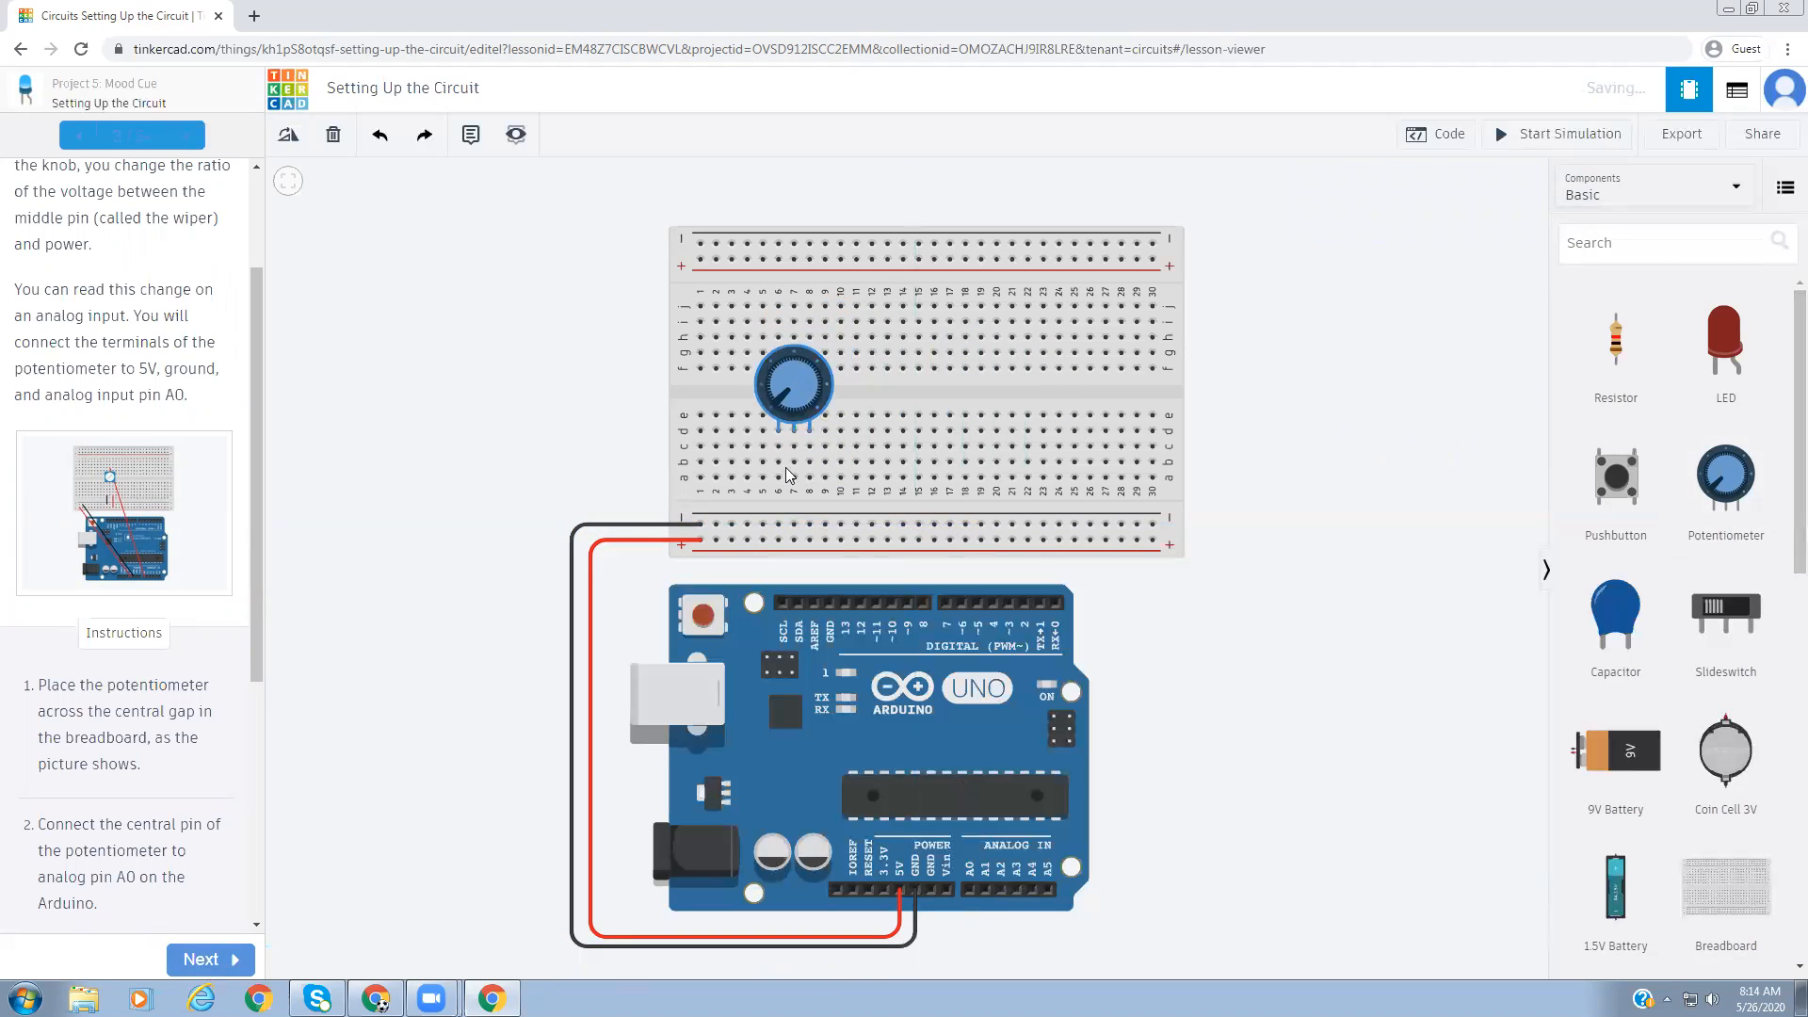
left_click(764, 426)
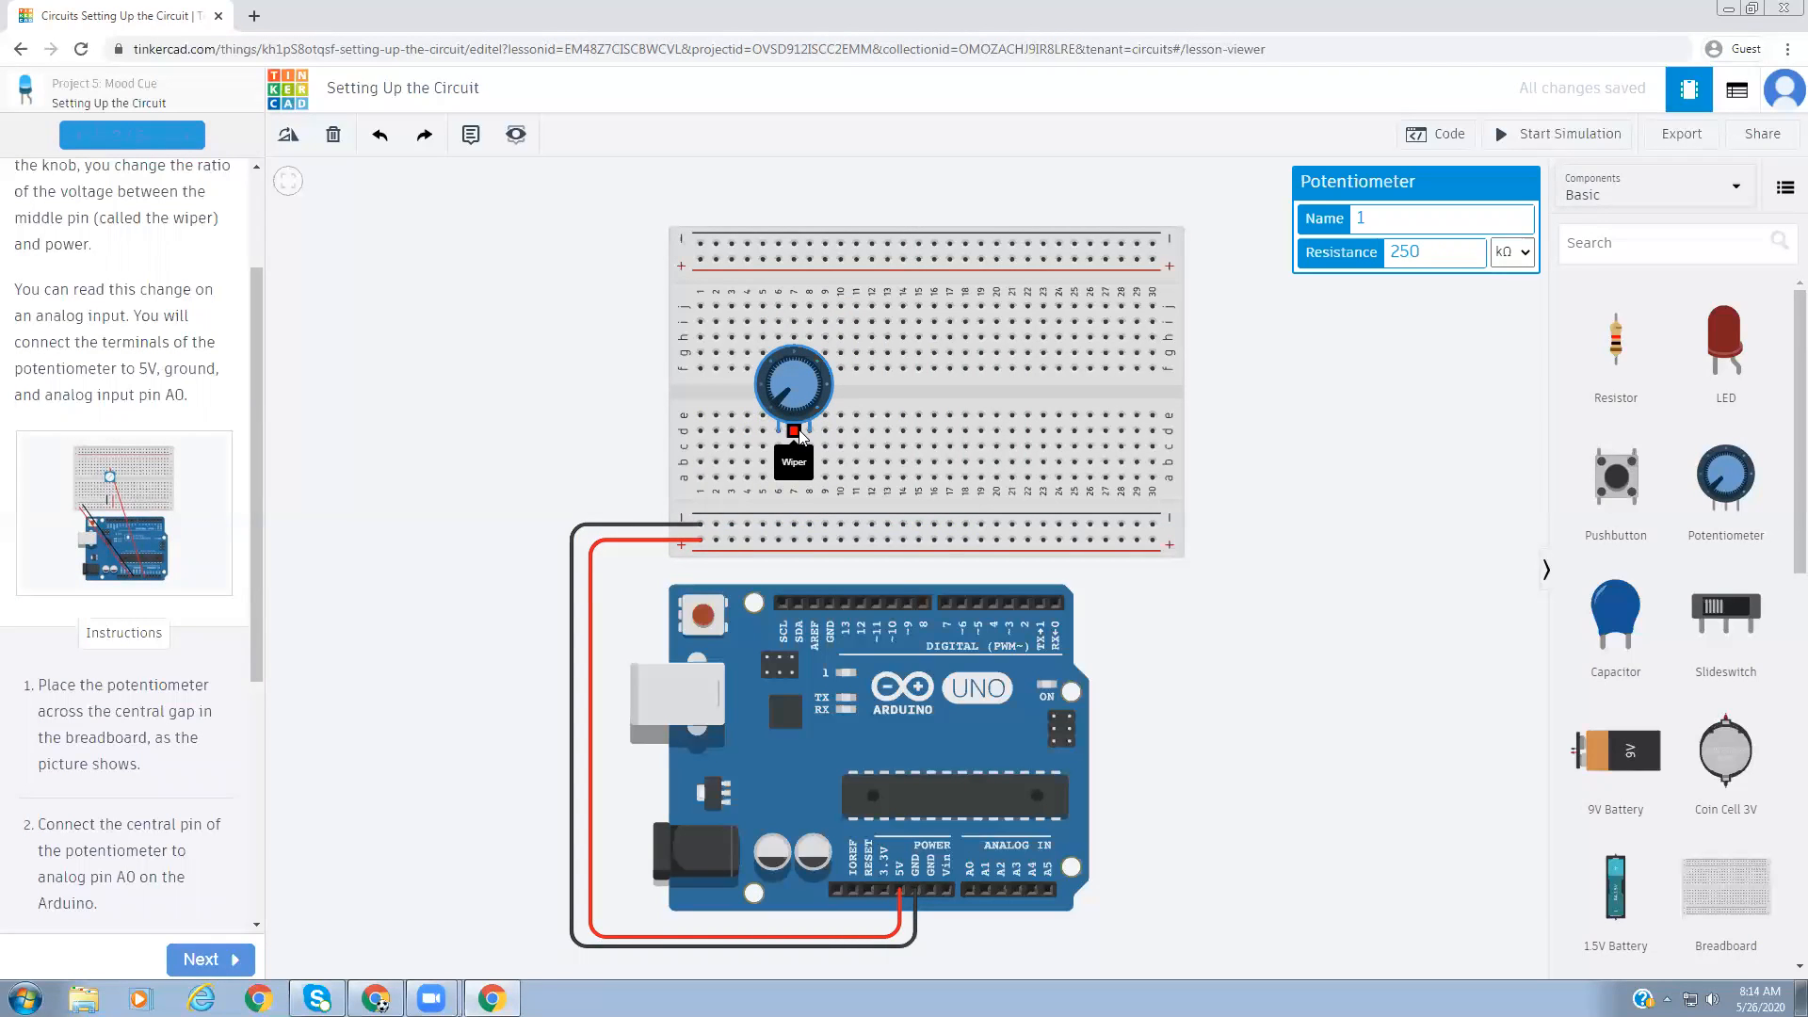
left_click_drag(256, 539, 245, 727)
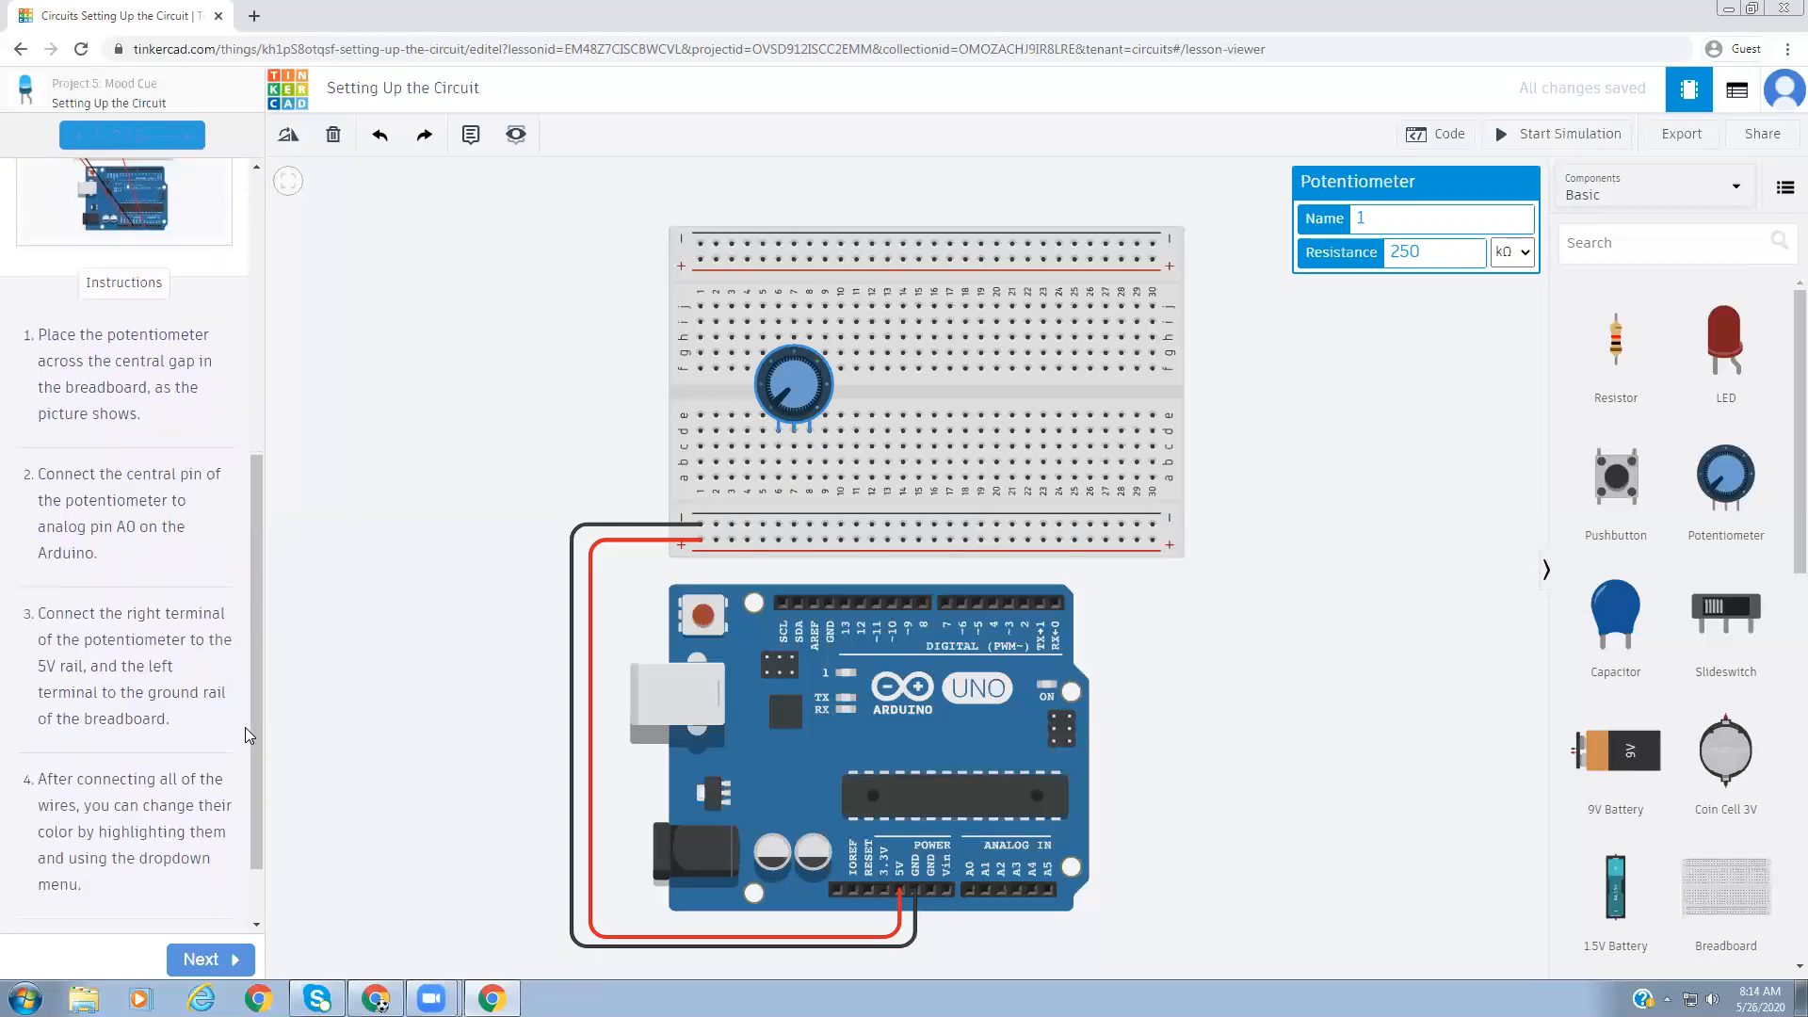
left_click_drag(44, 473, 142, 533)
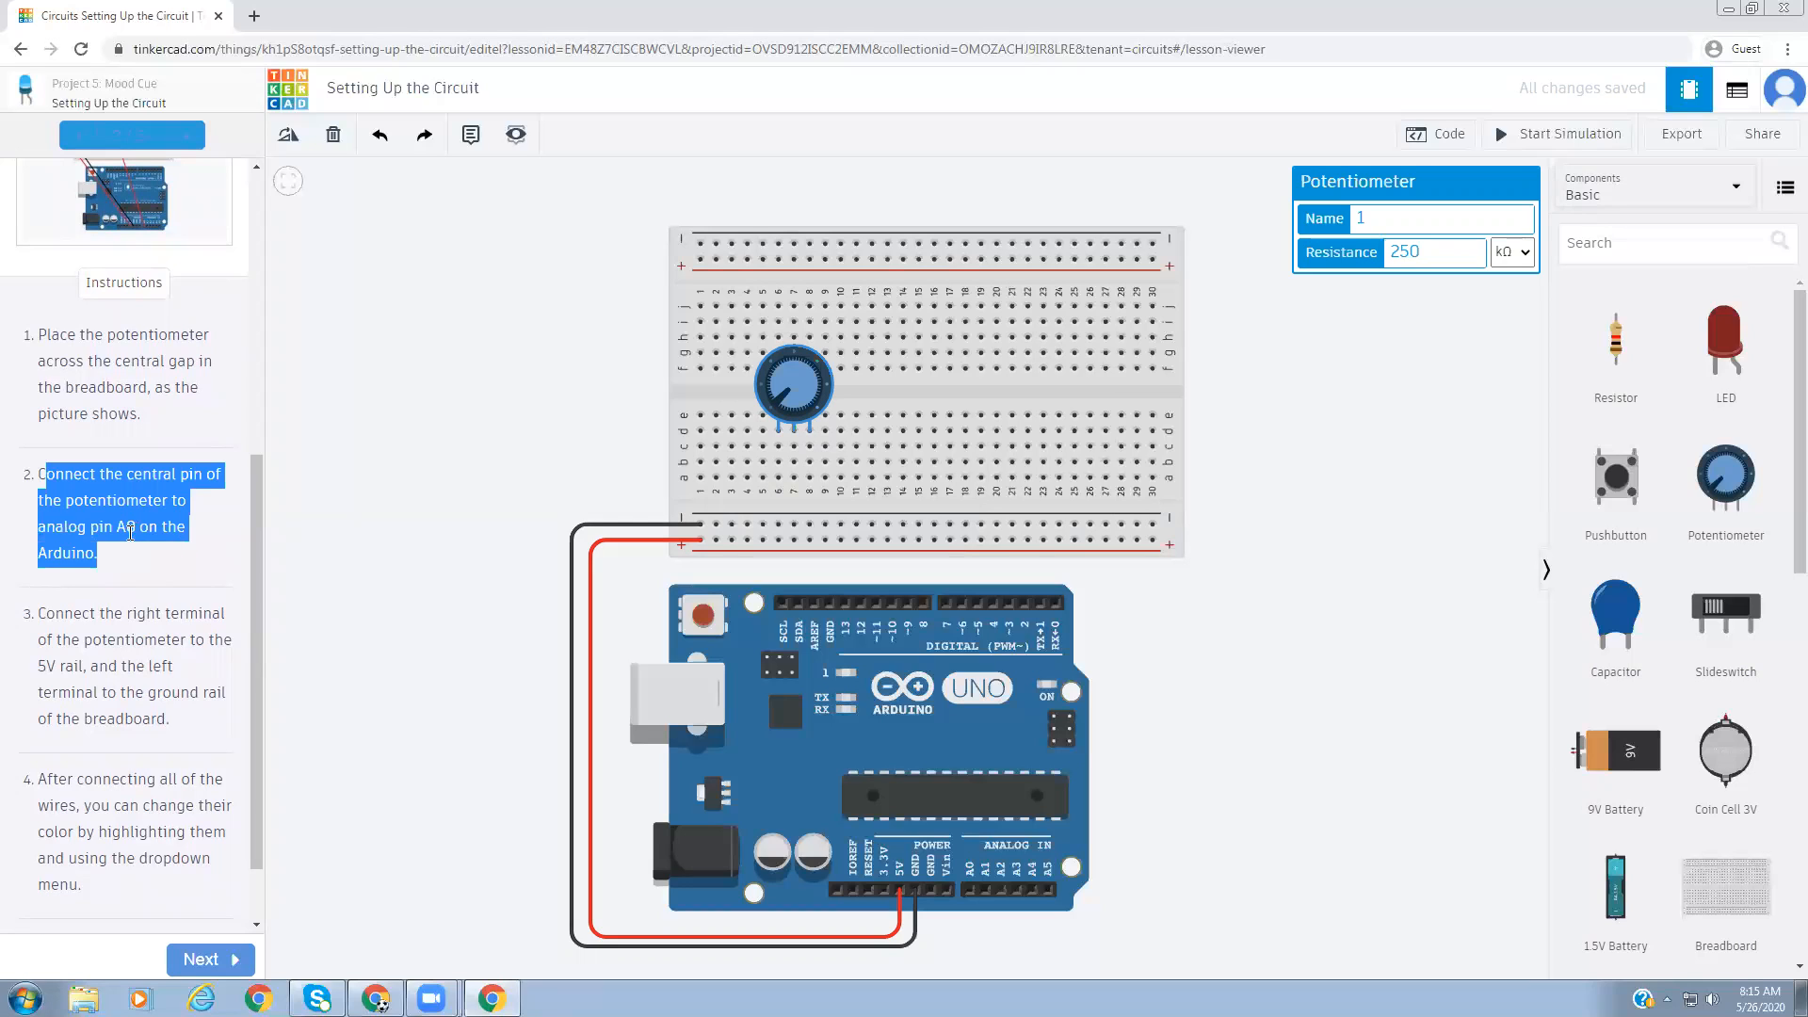
- Wire analog pin A0 around the Arduino's right side to row a, column 7 below the potentiometer's wiper, keeping the bends square
left_click(969, 891)
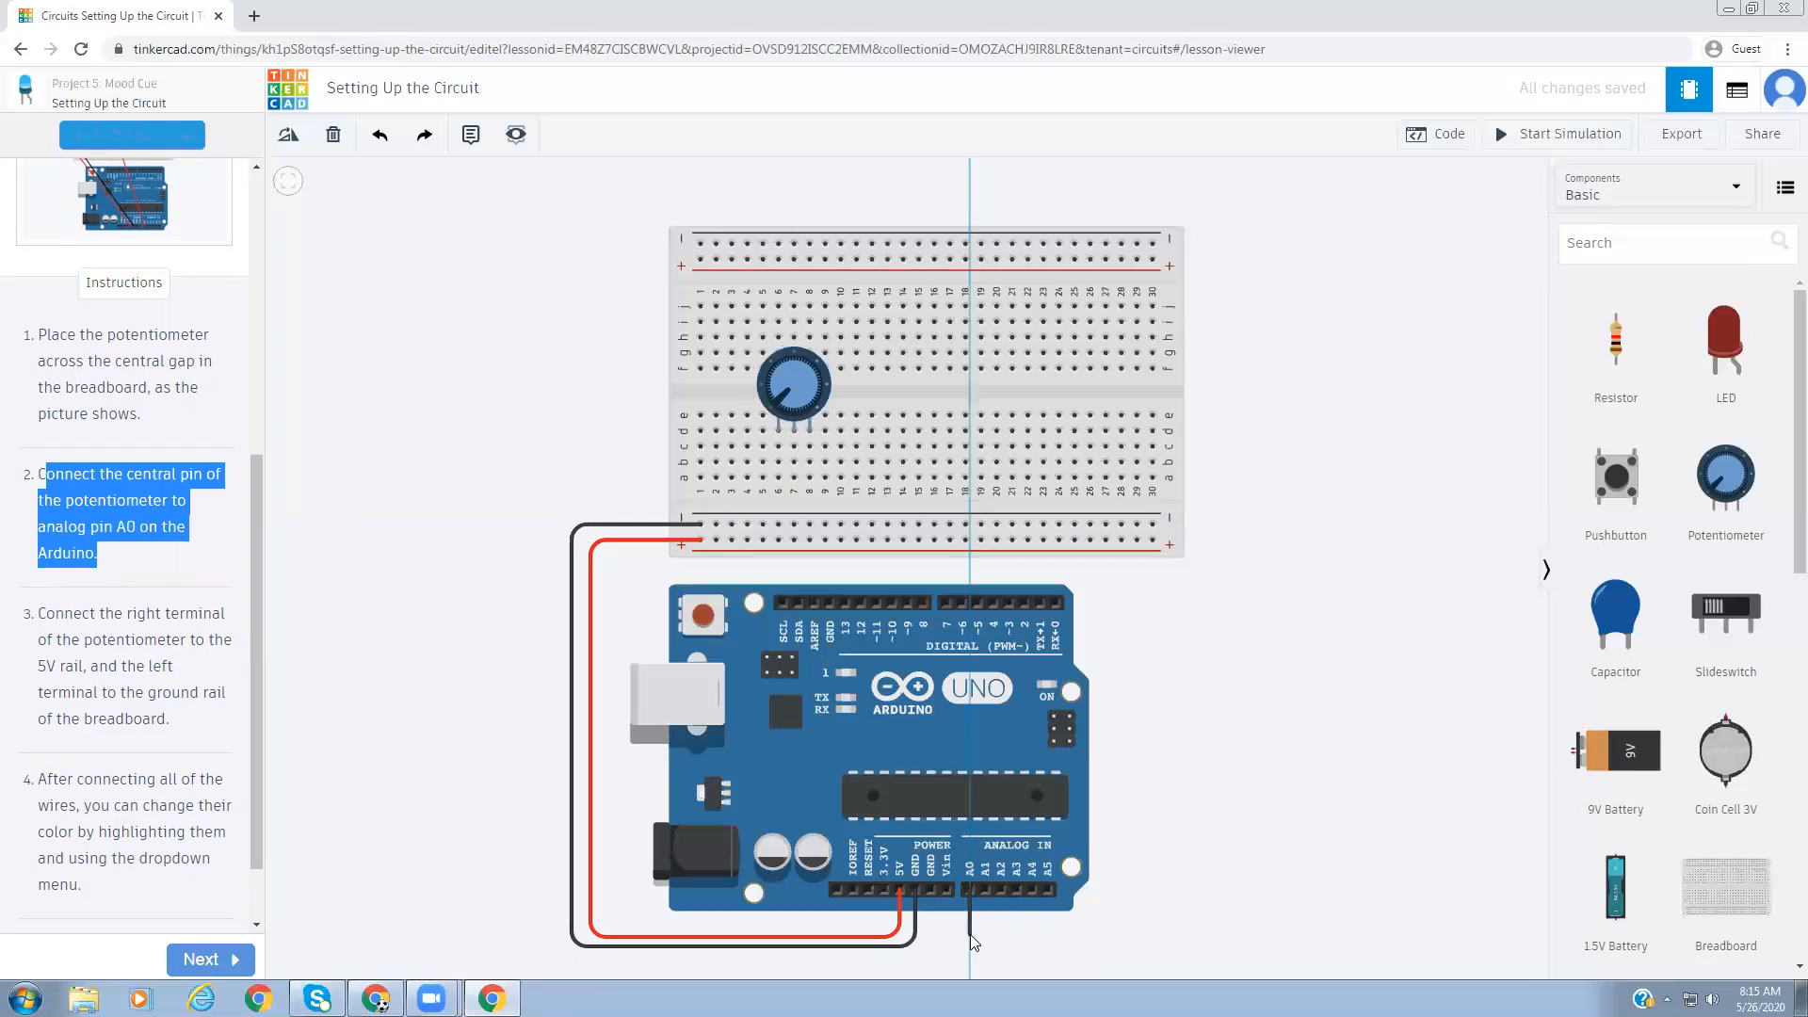
left_click(970, 930)
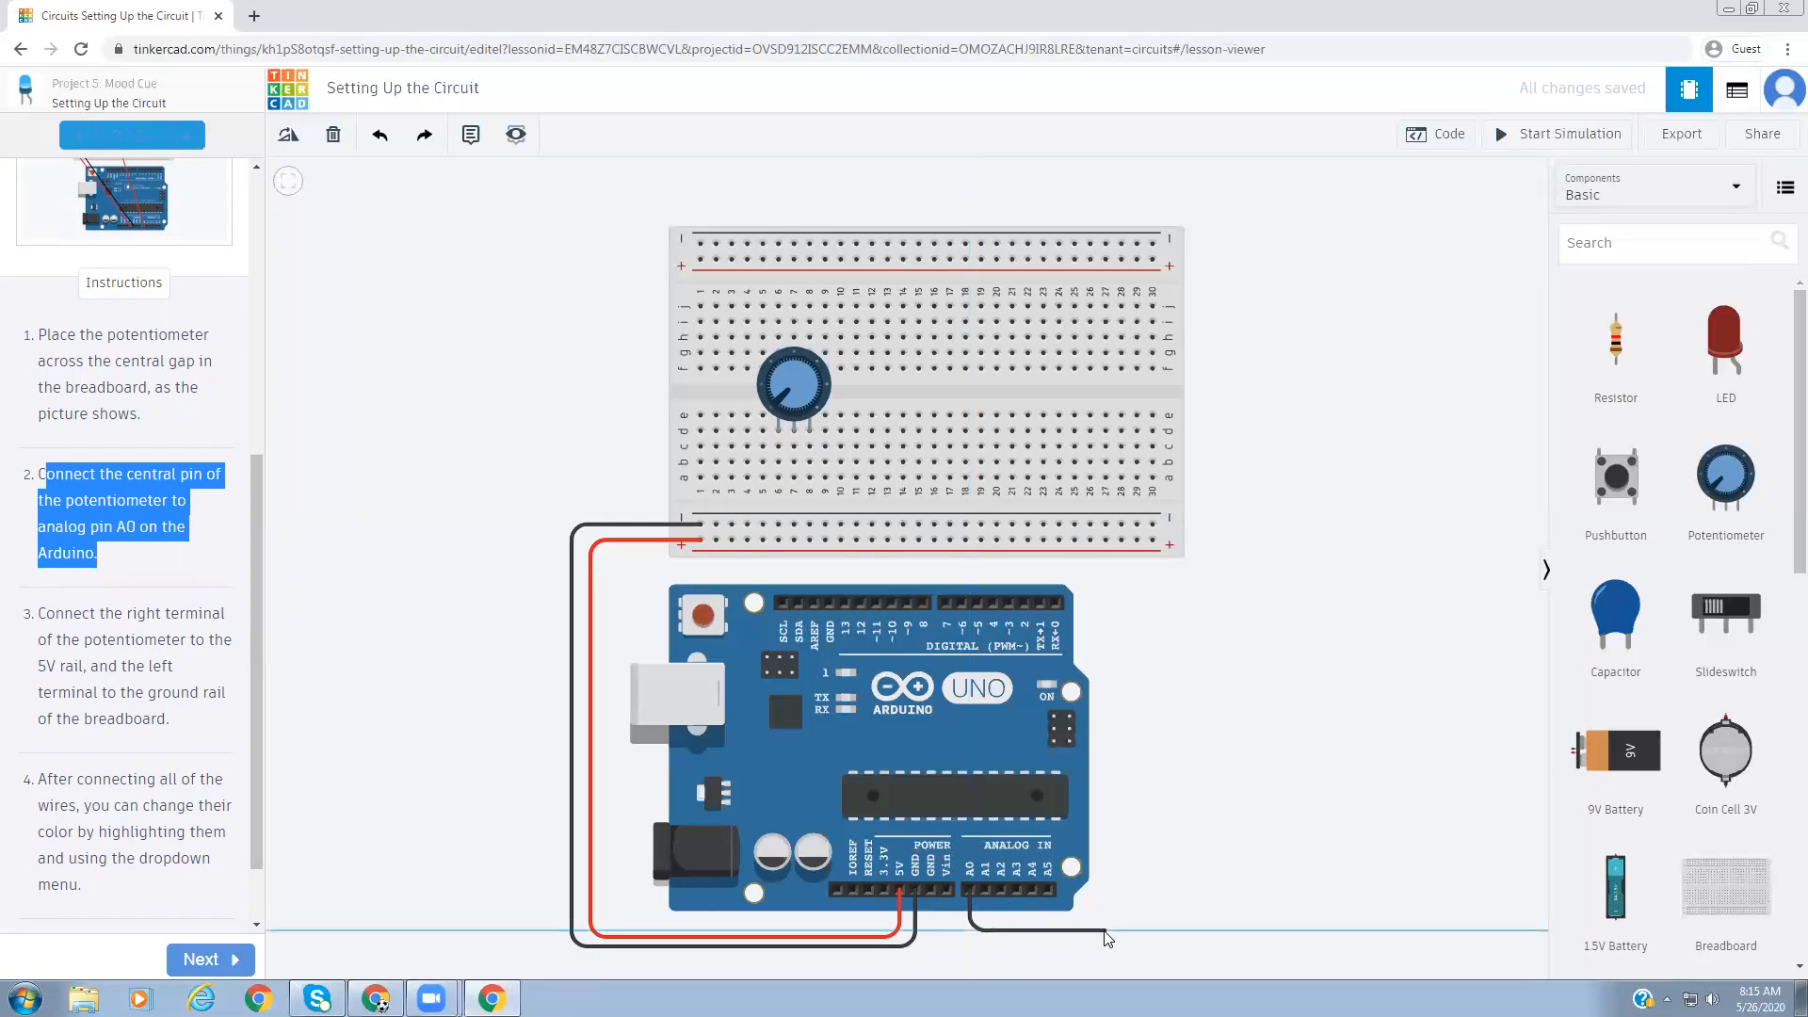
left_click(1105, 932)
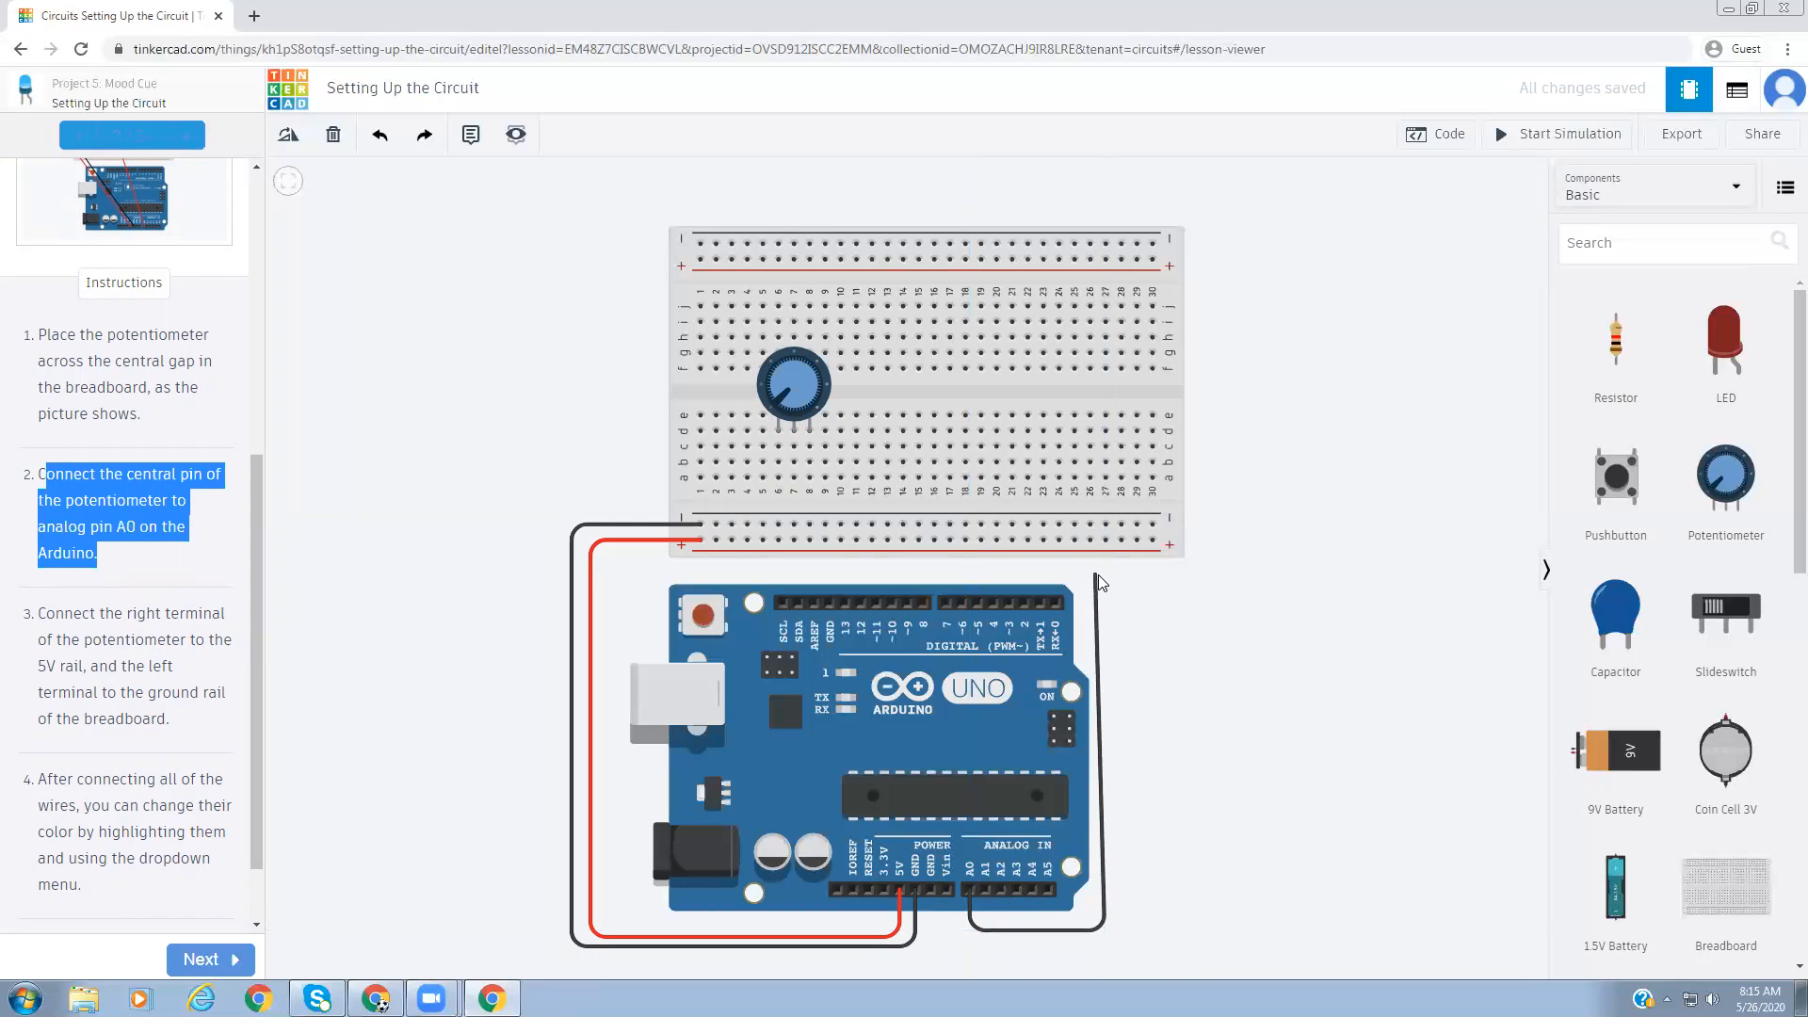
left_click(1106, 577)
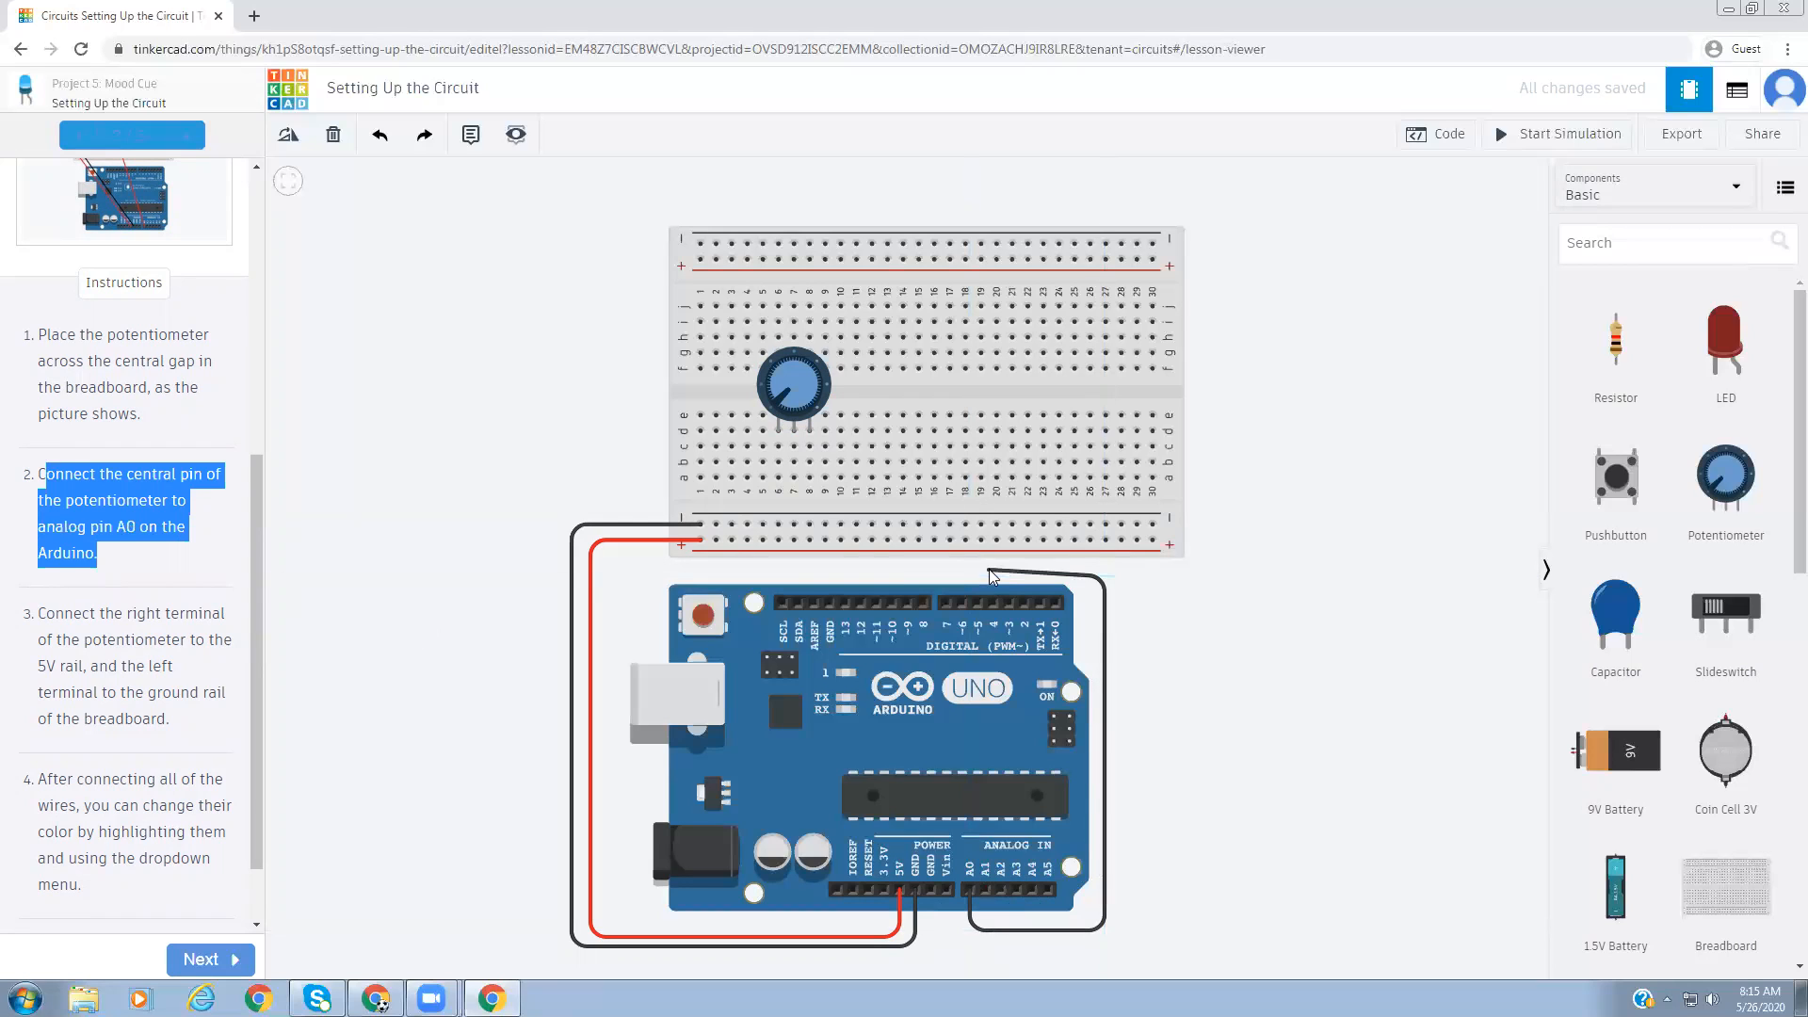
left_click(799, 575)
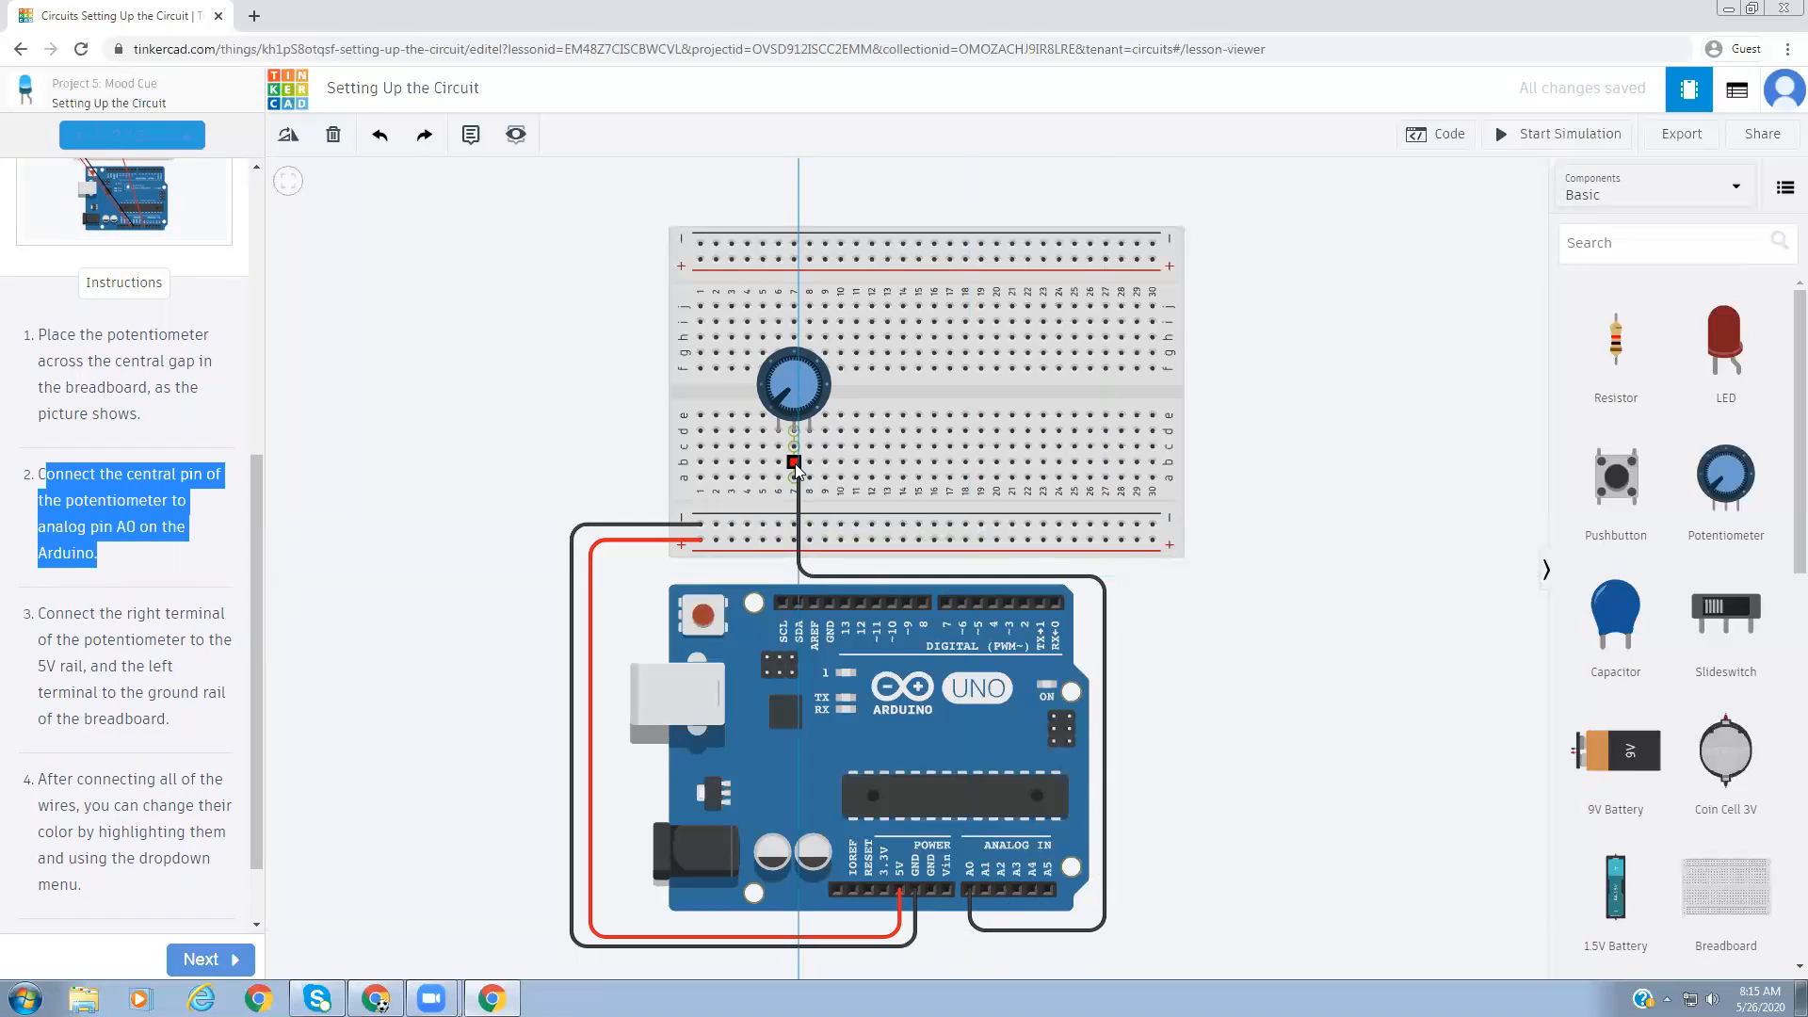
left_click(794, 477)
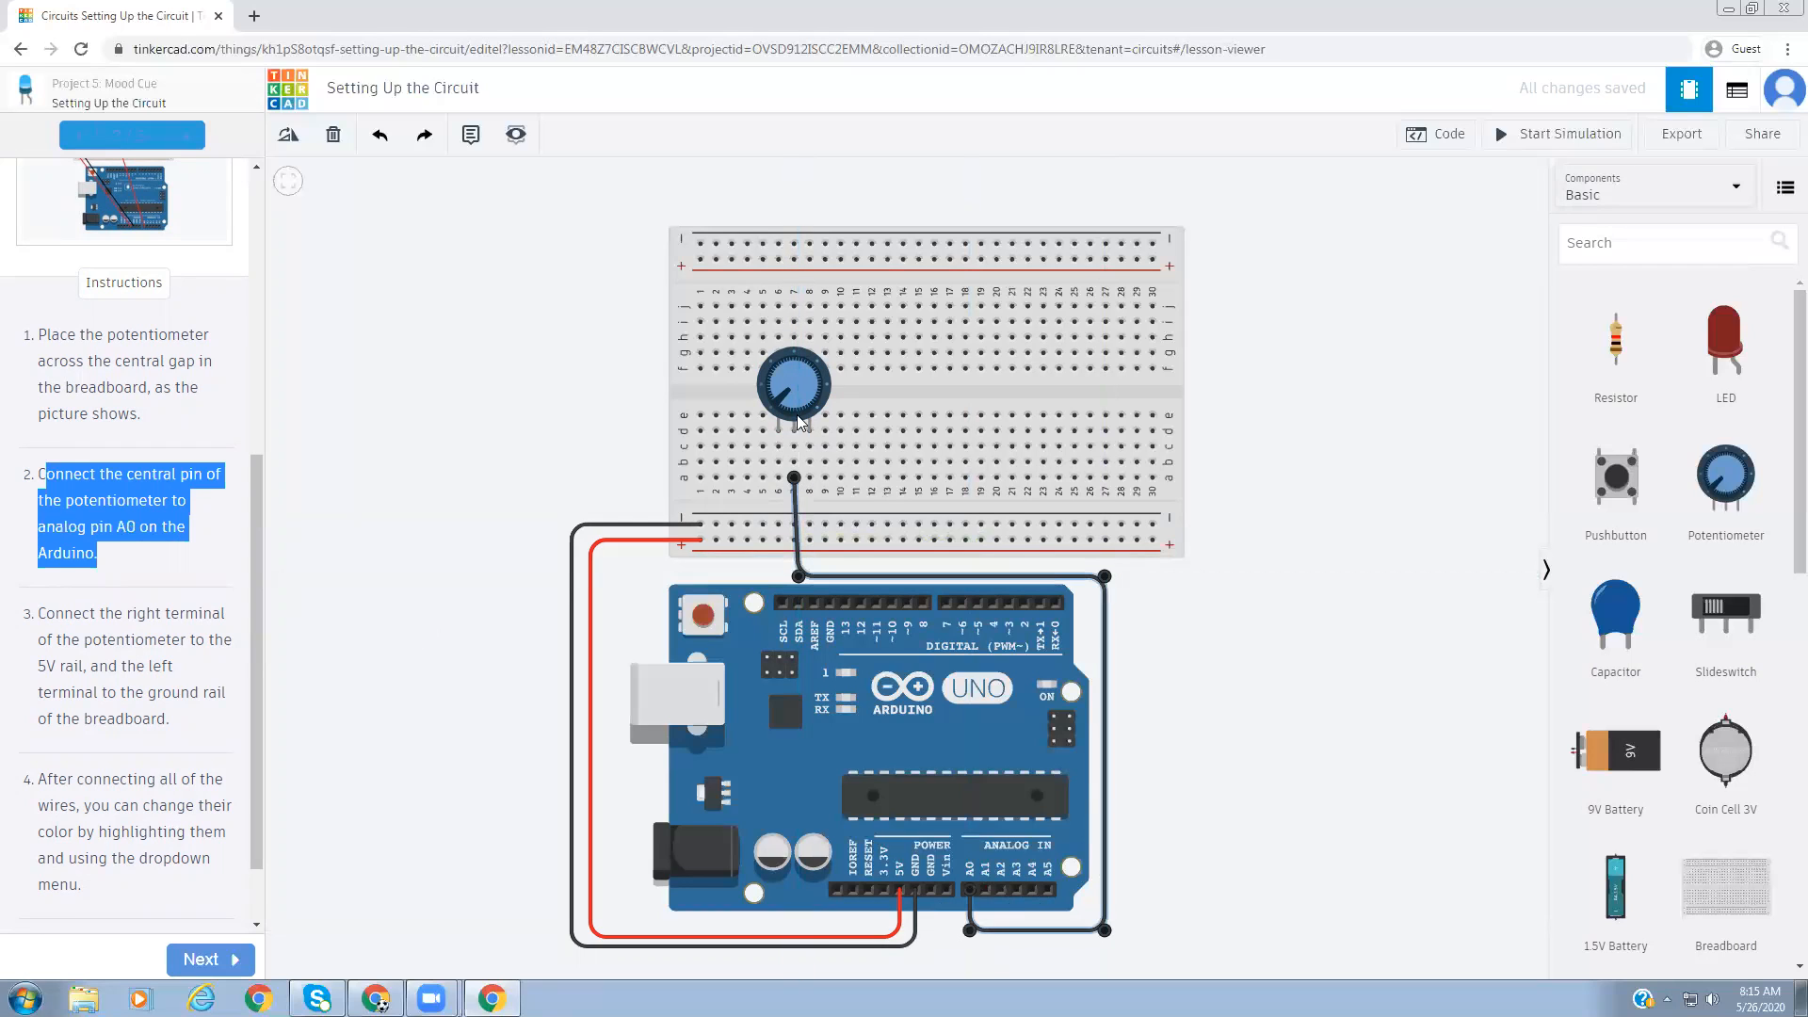
left_click(793, 576)
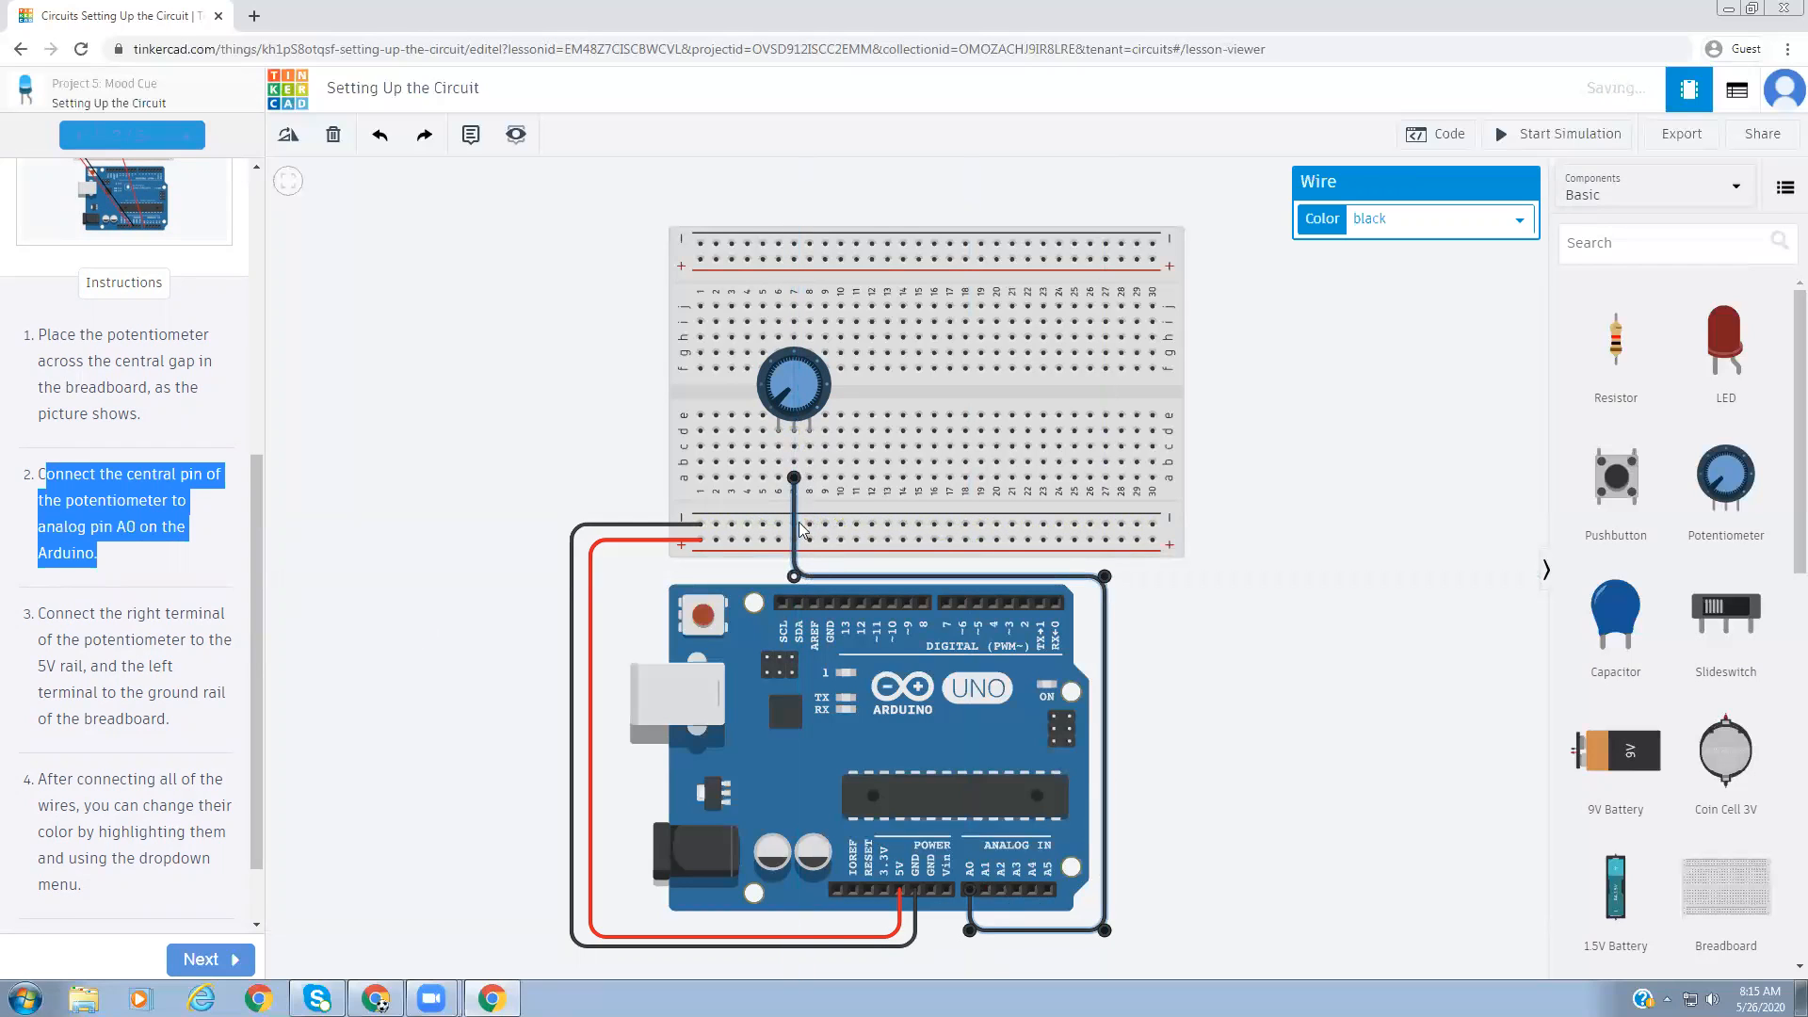
- Set the color of the A0 wire to green and deselect it
left_click(1106, 577)
key("Down")
key("Down")
key("Down")
key("Down")
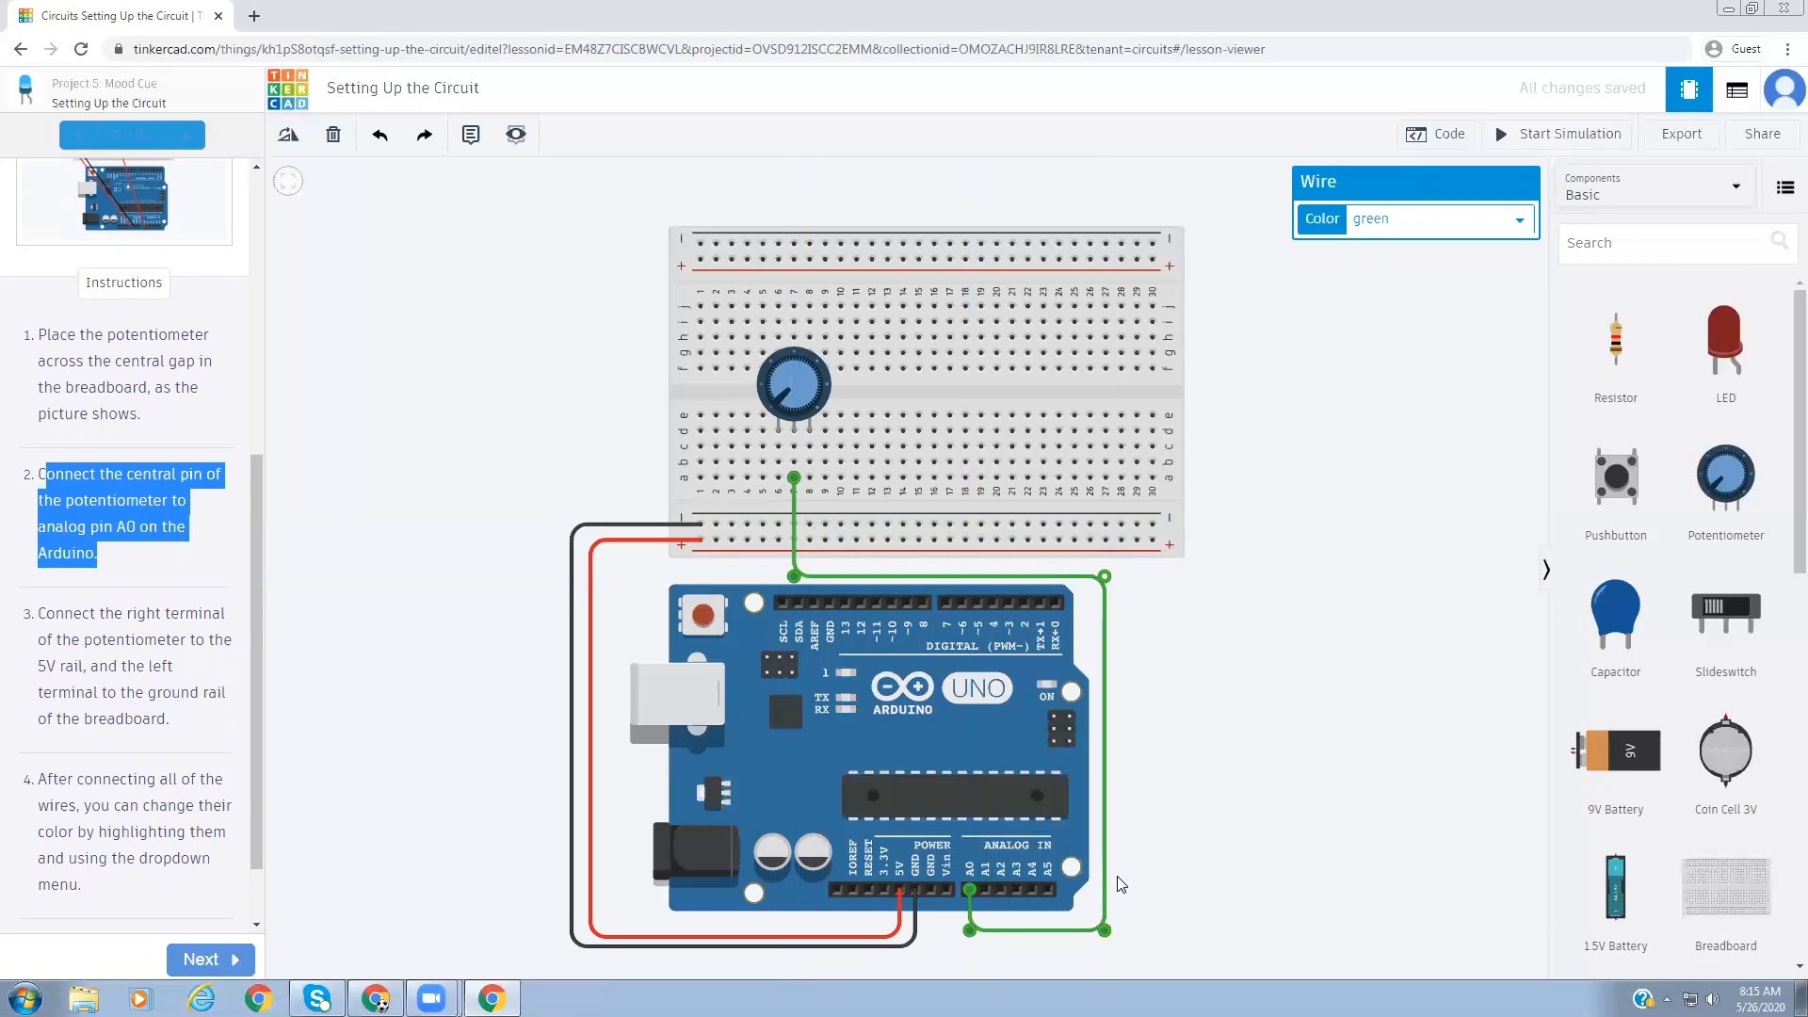
left_click(1222, 831)
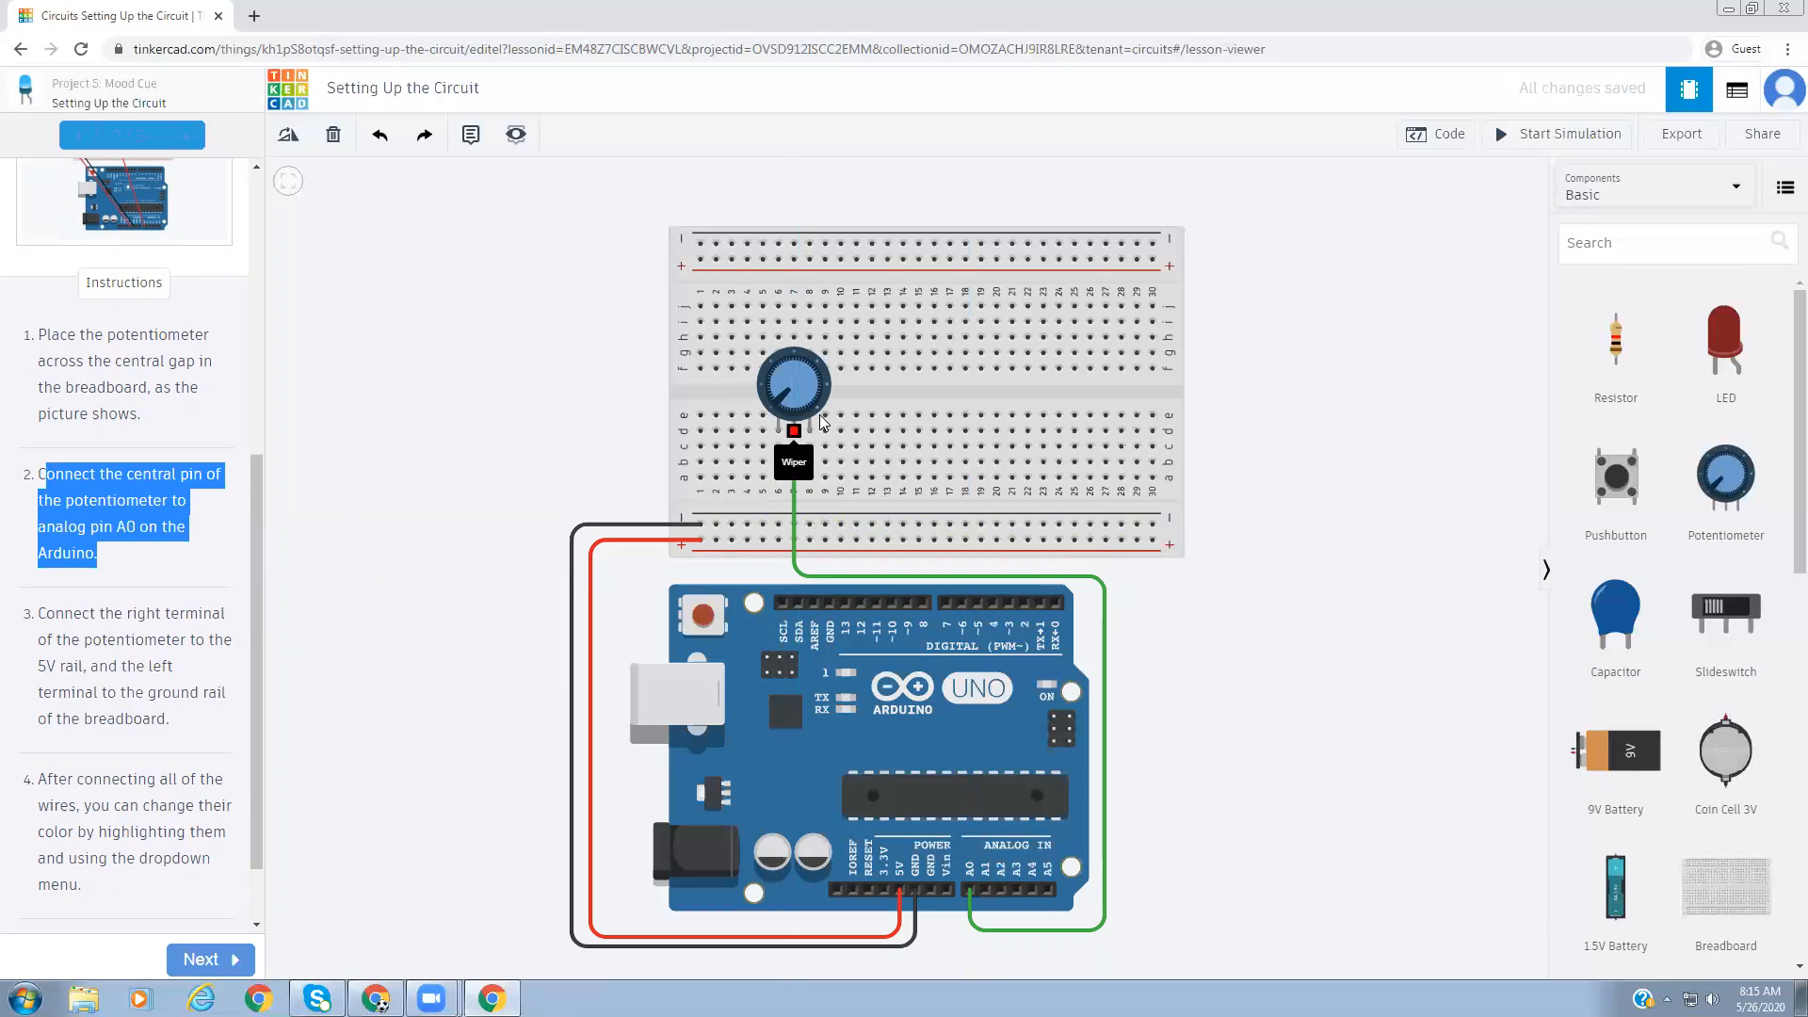
- Wire the potentiometer's right terminal column to the positive rail in red and its left terminal column to the negative rail in black
left_click_drag(810, 451, 810, 537)
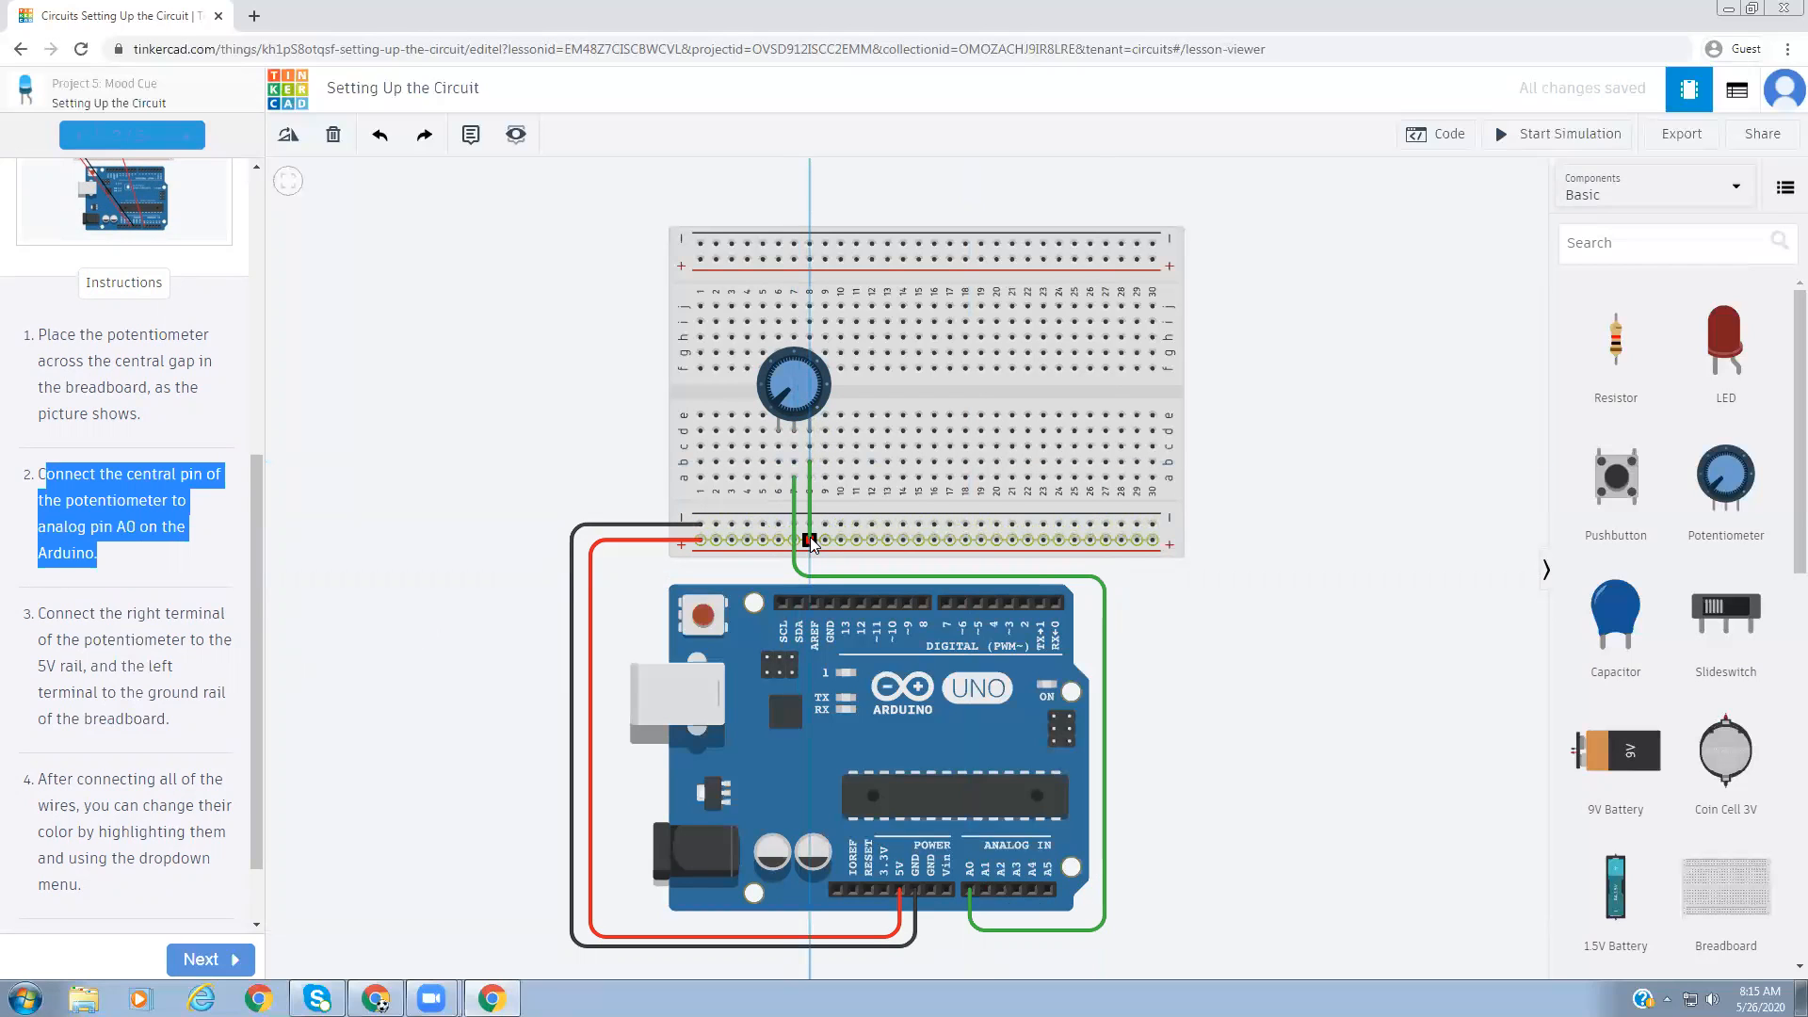
left_click_drag(810, 537, 810, 537)
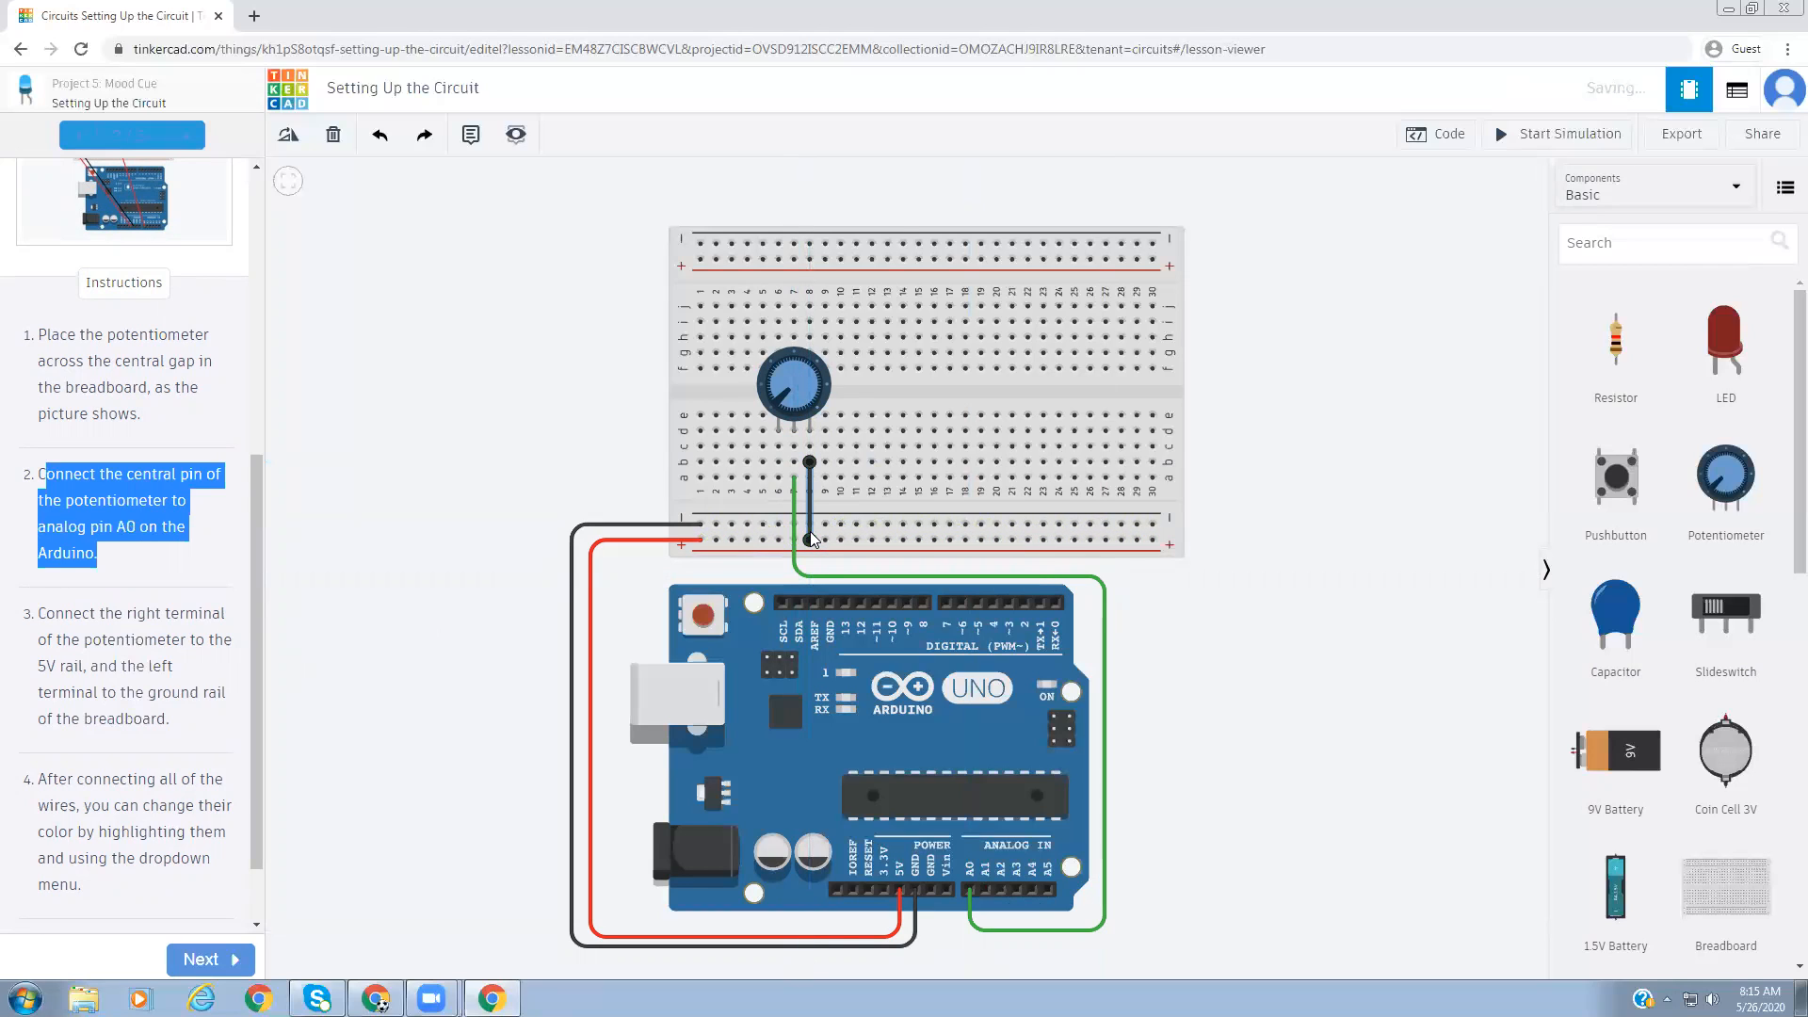
left_click_drag(780, 477, 778, 524)
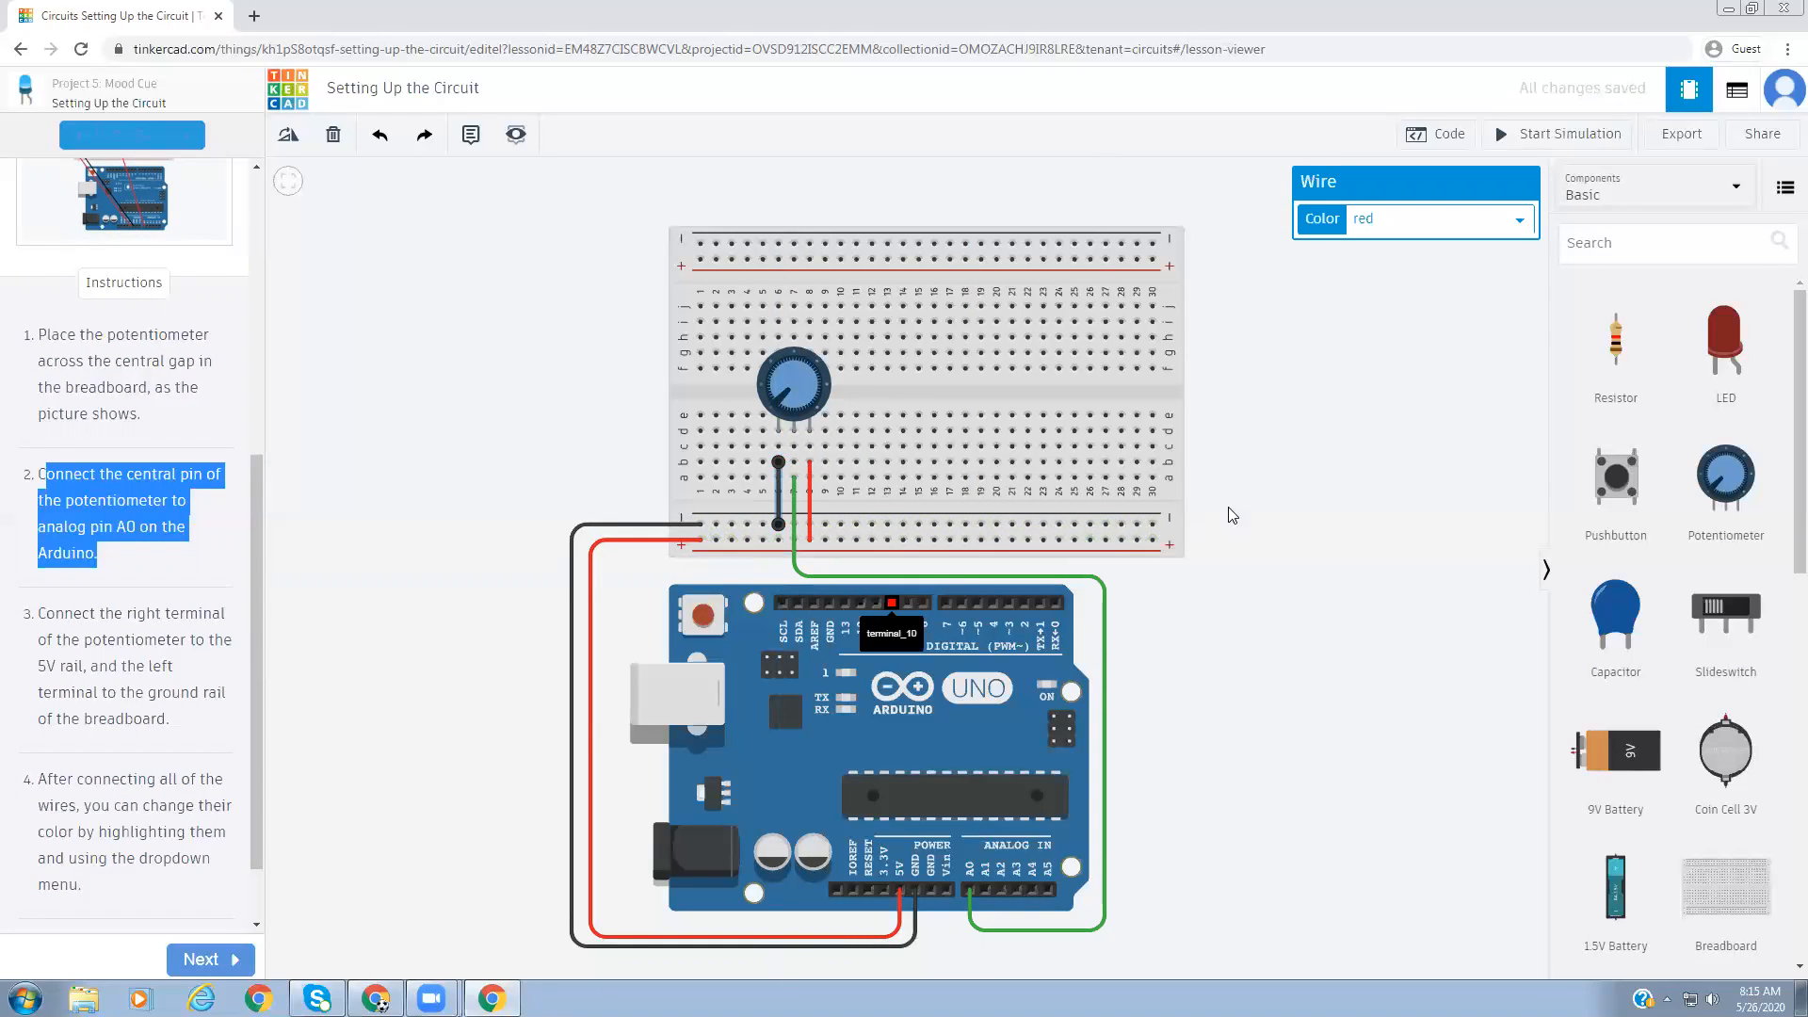
left_click(1268, 598)
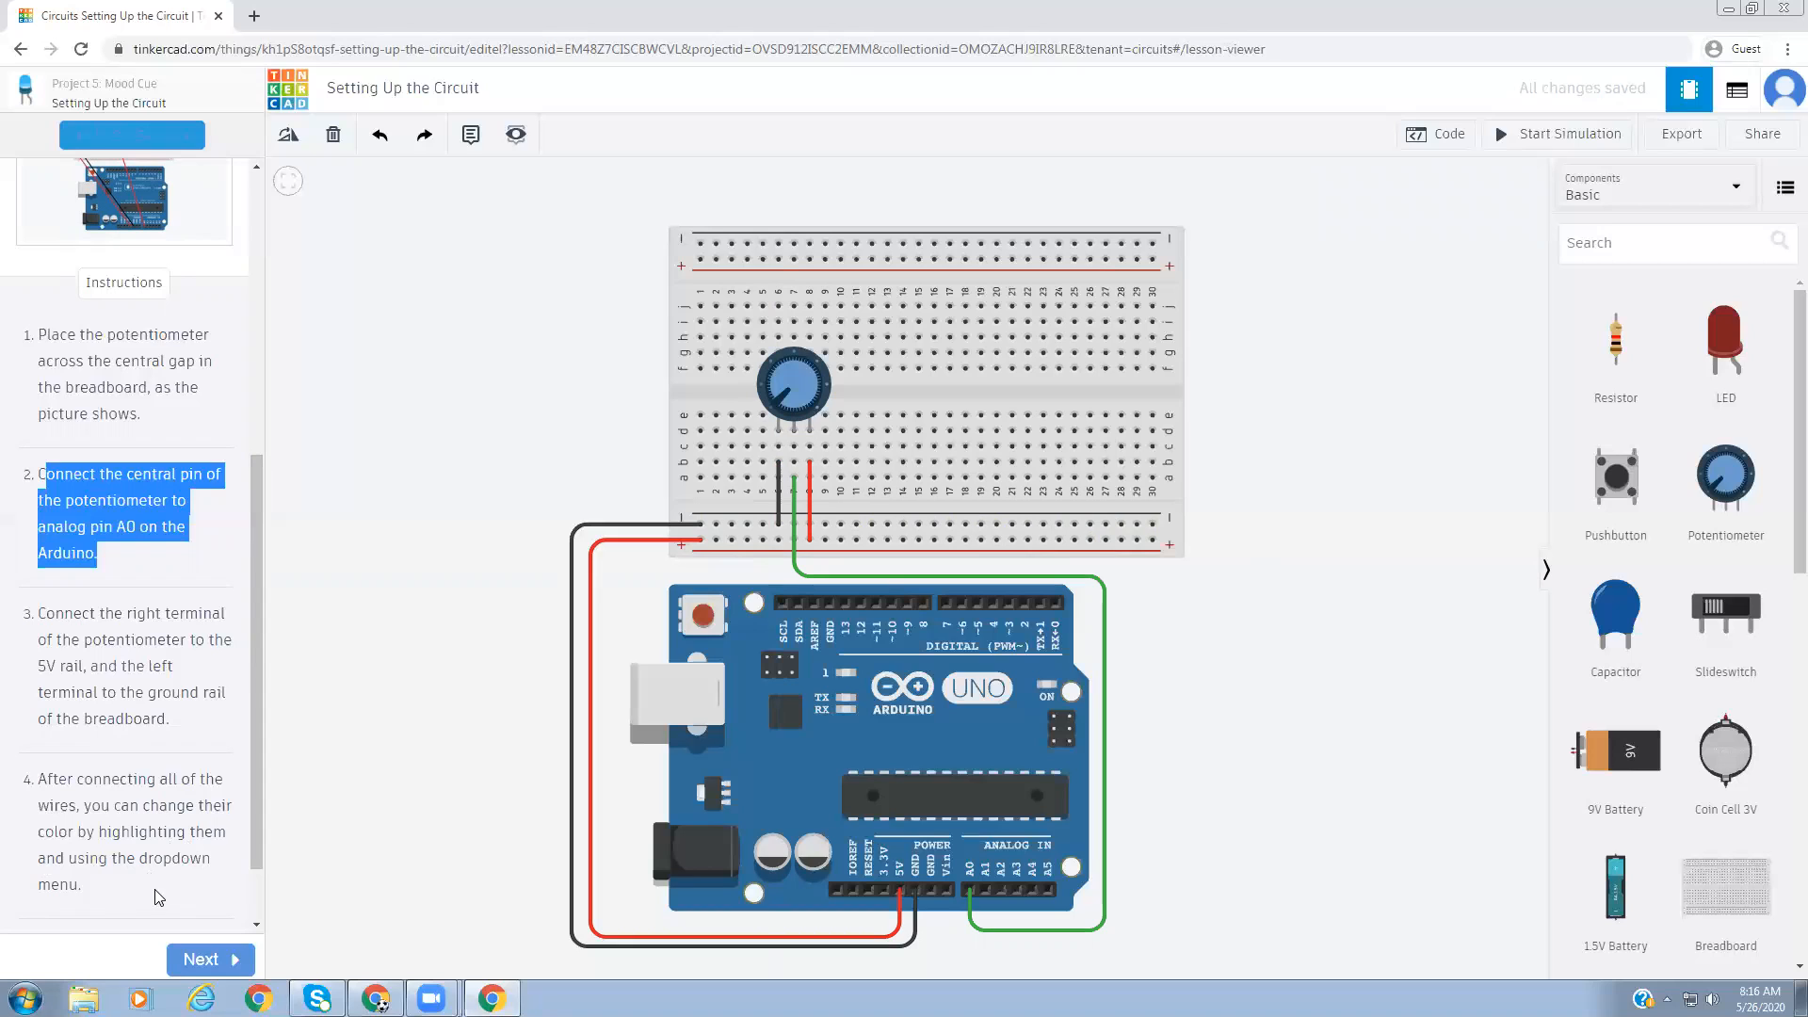
- Look through the color options available for the short red potentiometer wire
left_click(810, 492)
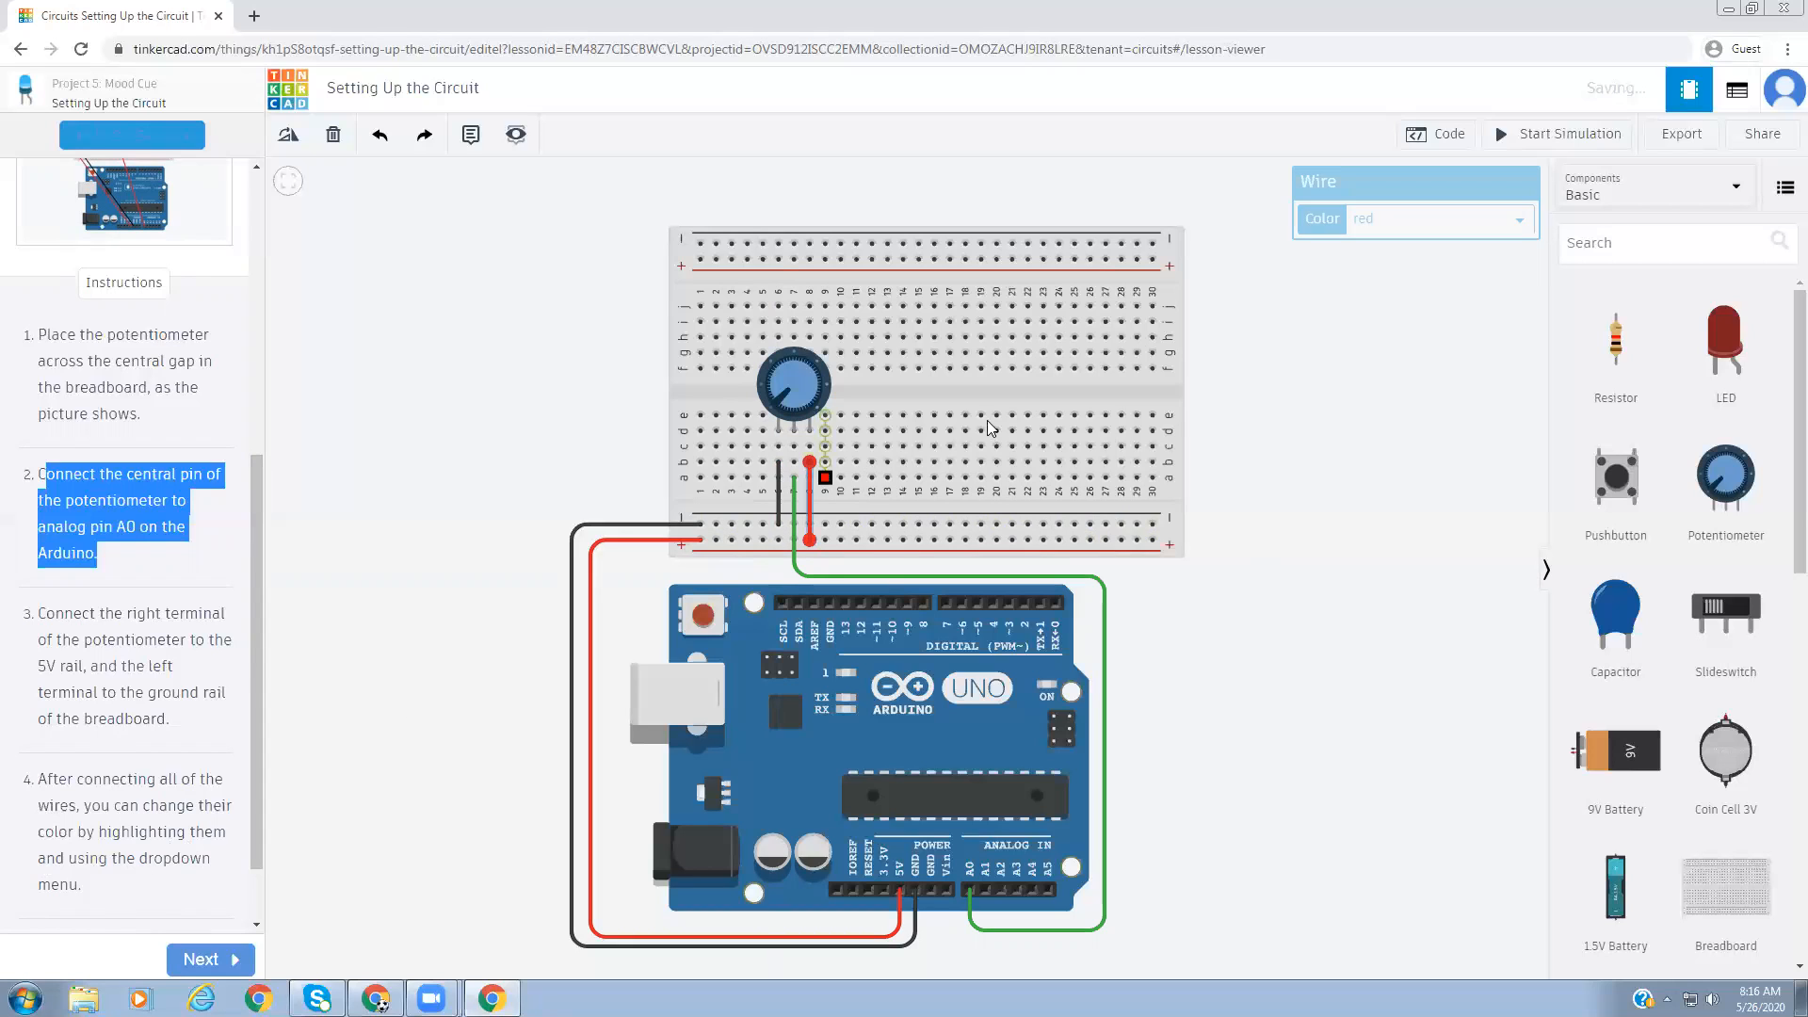
left_click(1416, 218)
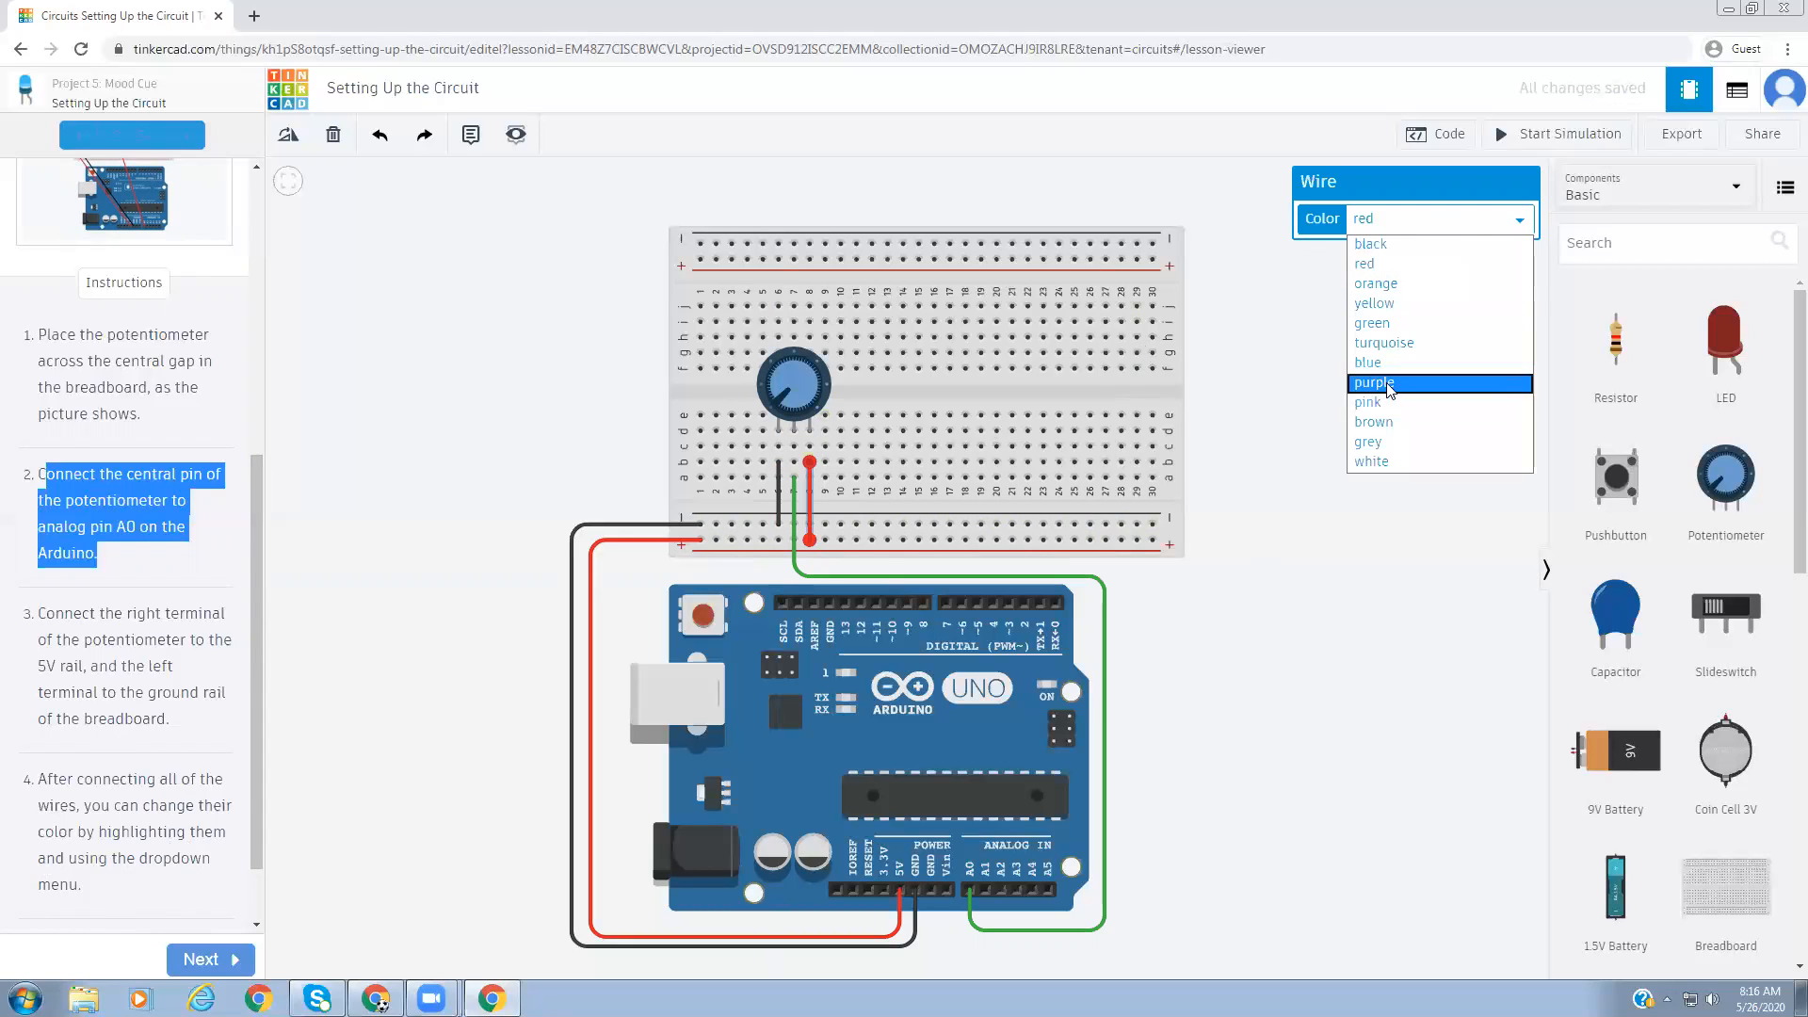
left_click(1303, 557)
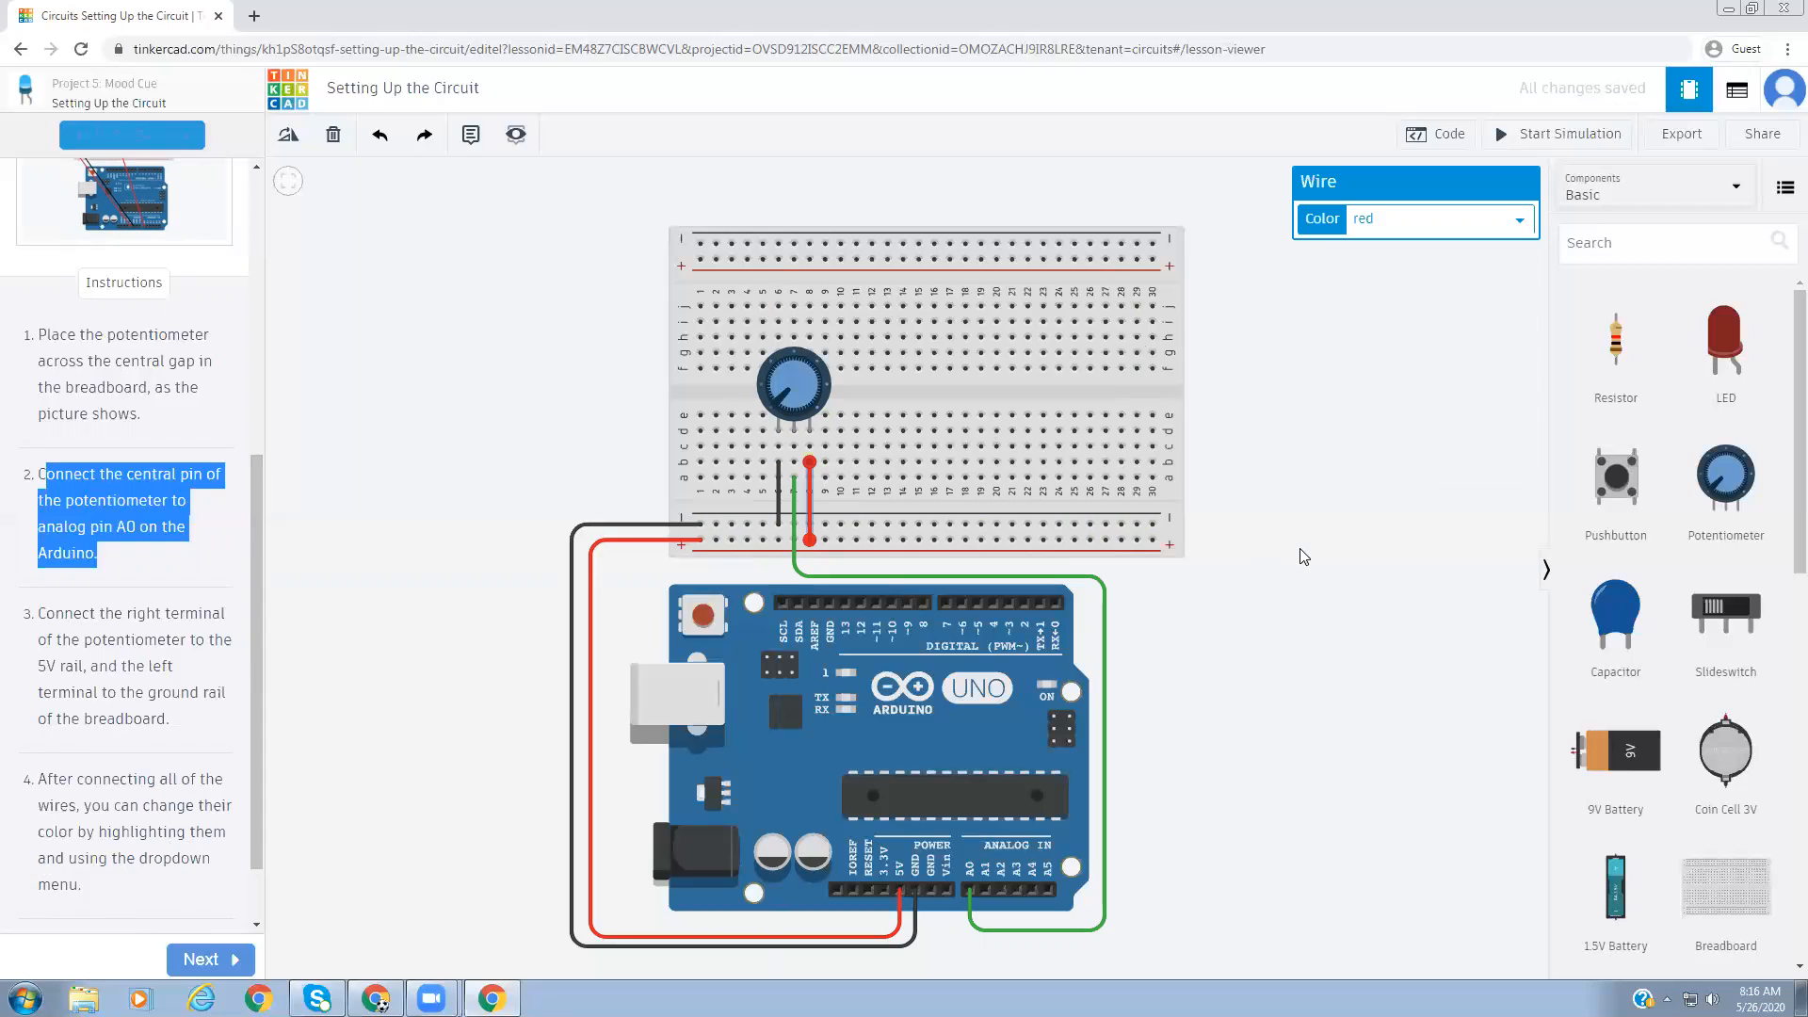
- Advance to the Attach the Servo (simulator) page and read its instructions down to the wiring picture
left_click(214, 962)
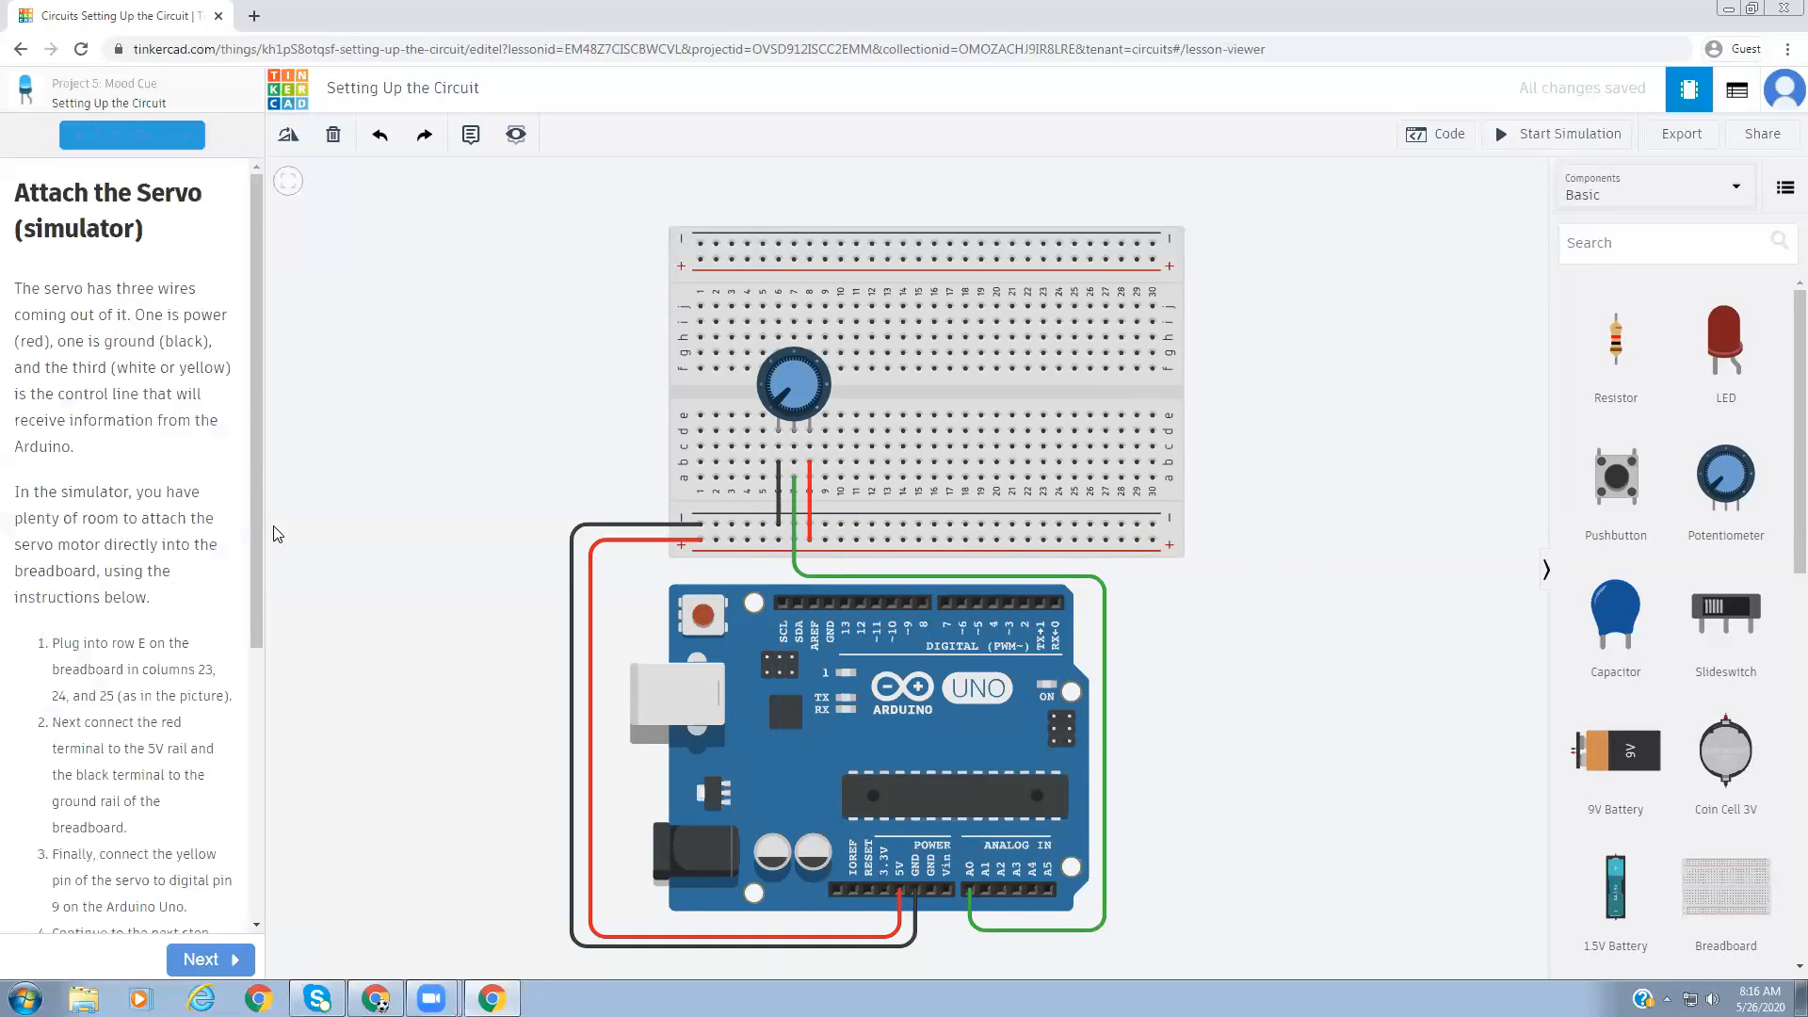
scroll(256, 343, "down", 1)
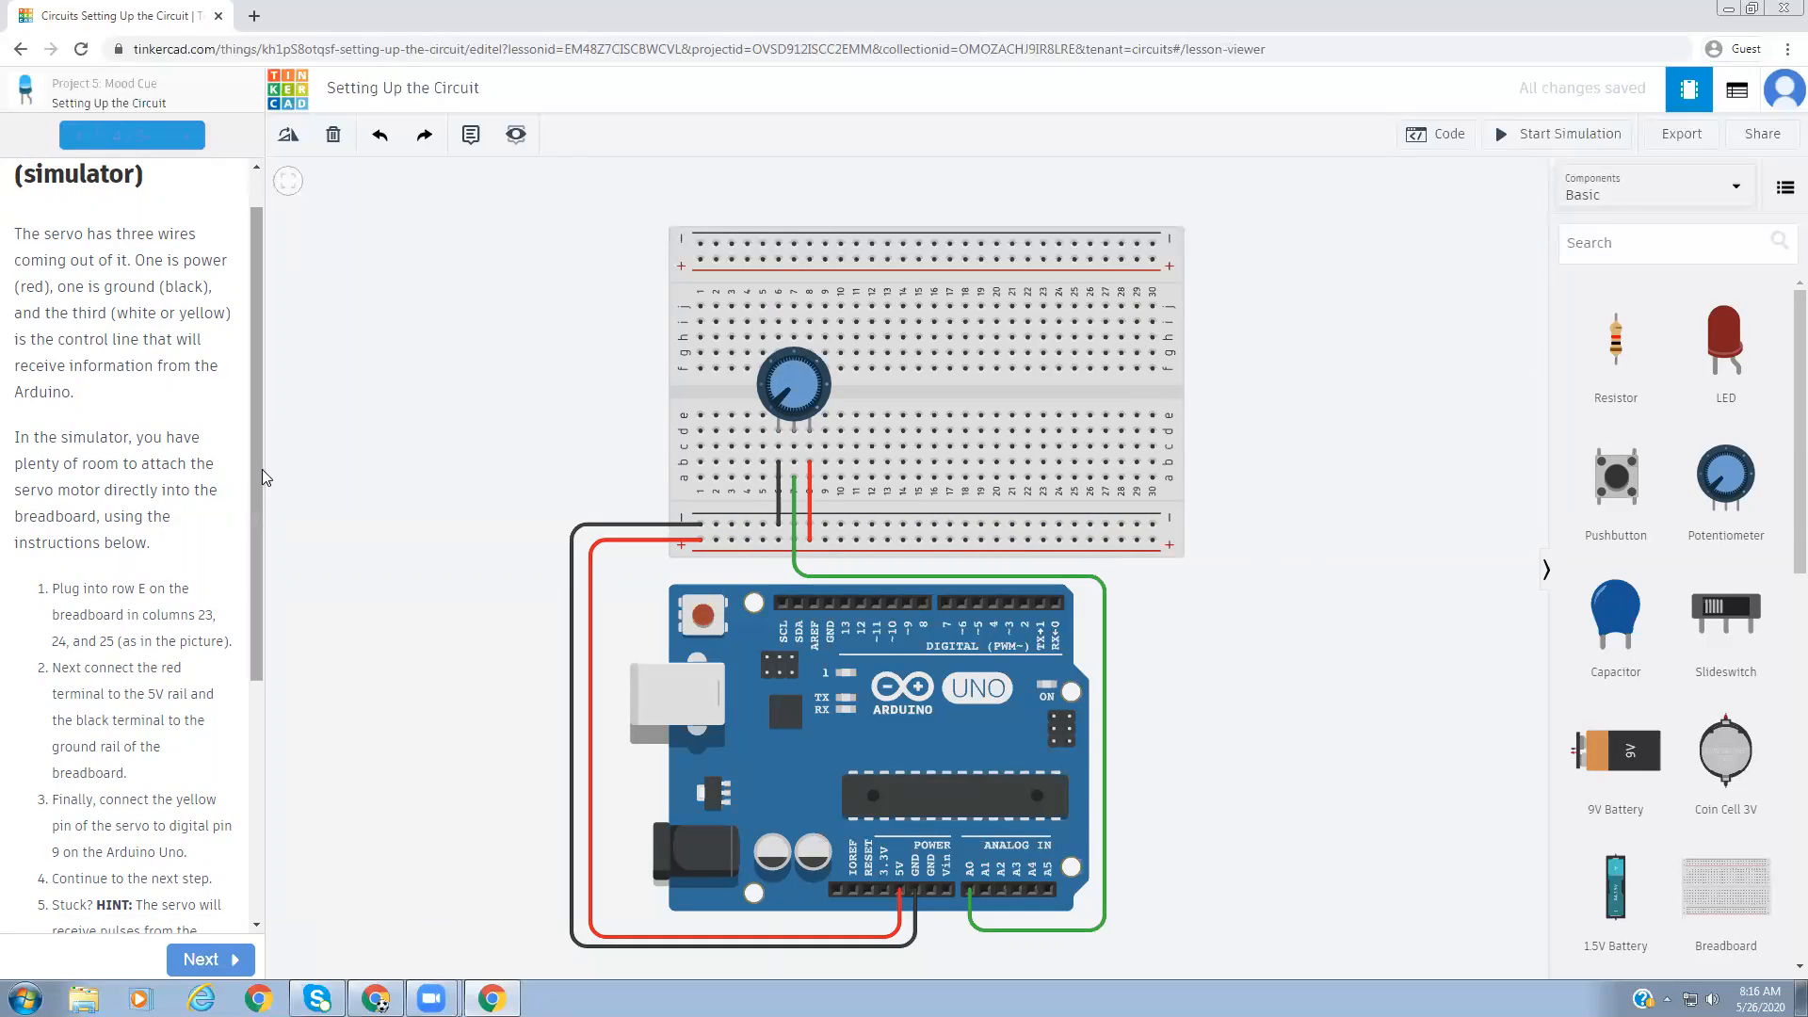
left_click_drag(263, 476, 263, 625)
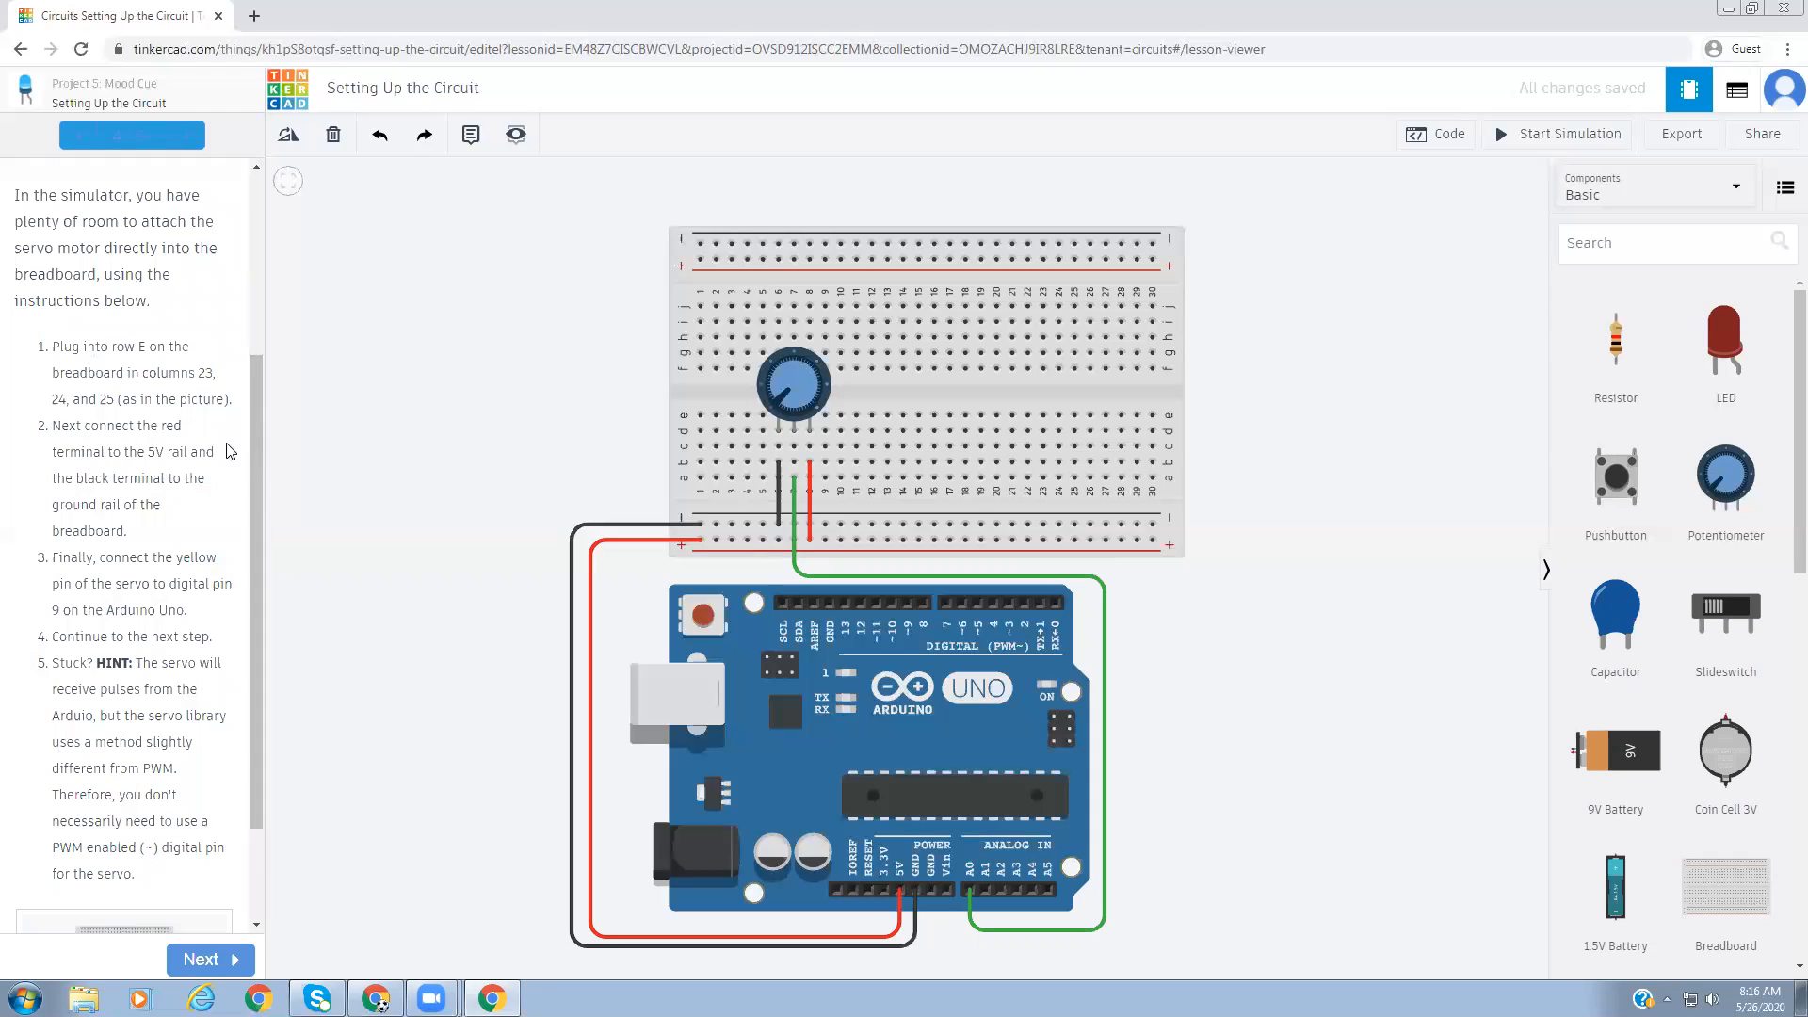
left_click_drag(258, 437, 250, 548)
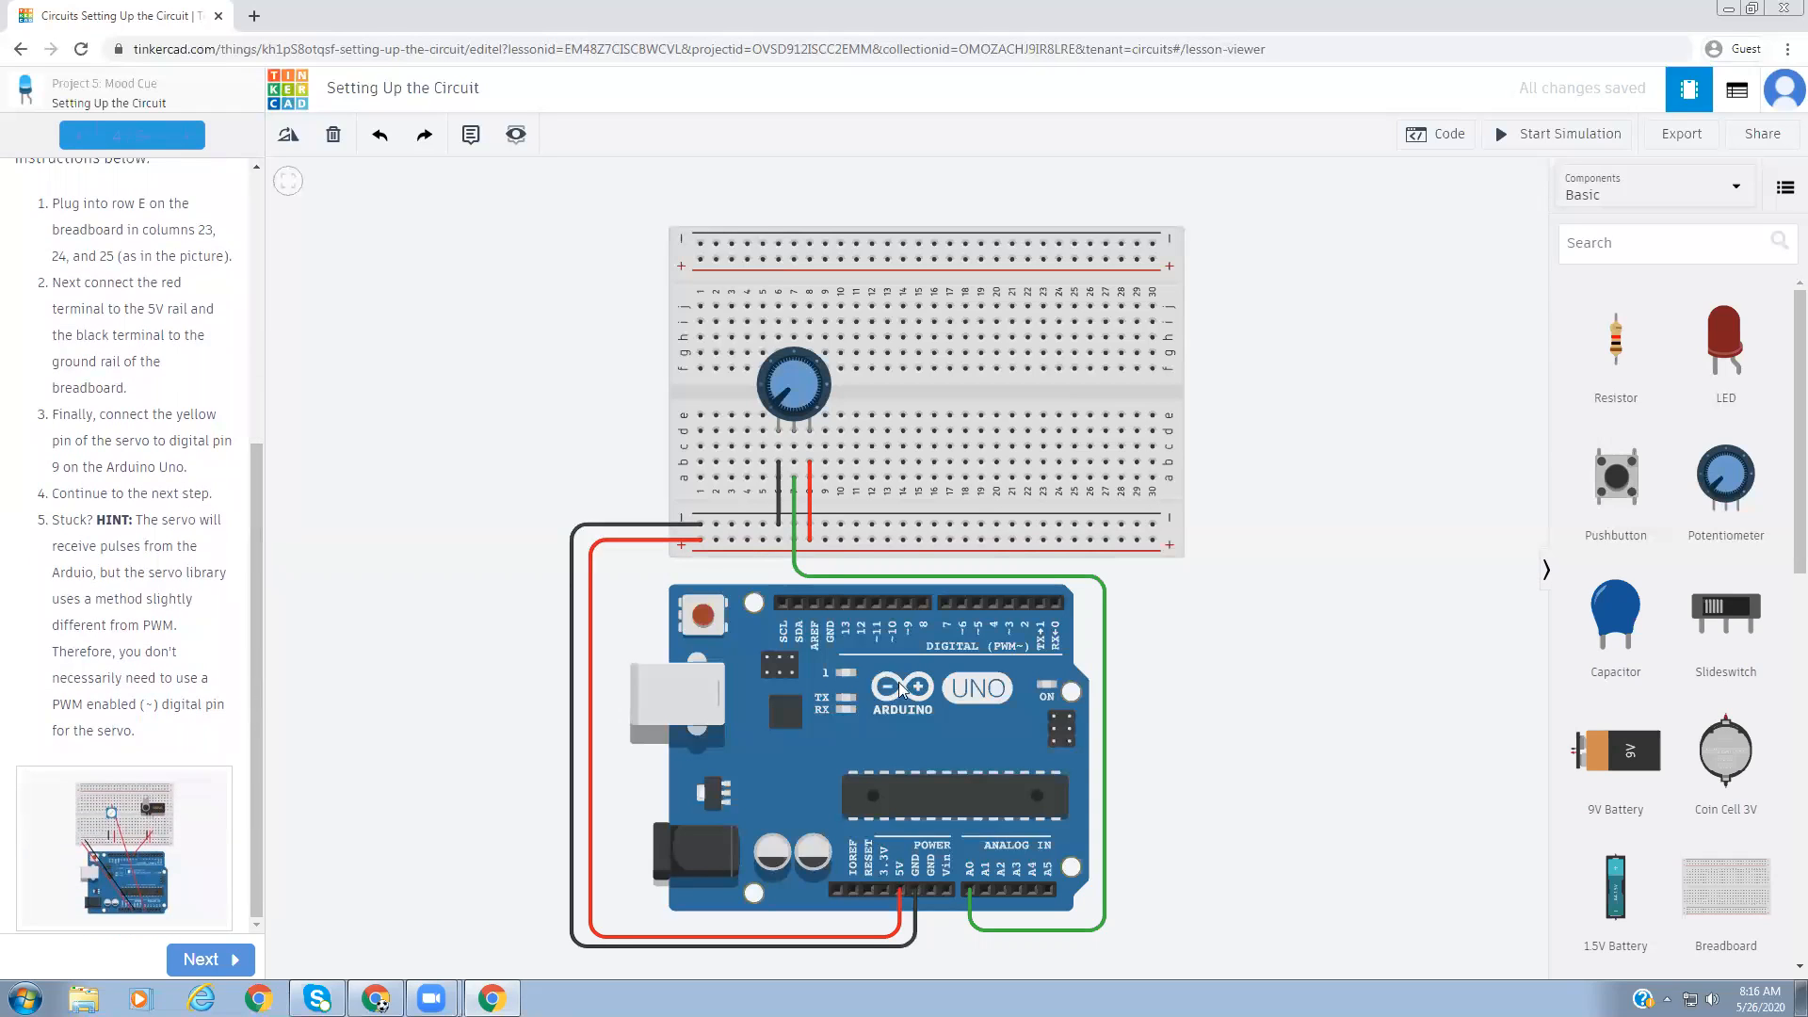
- Check the enlarged wiring picture, search the components for "serv" and place the Micro Servo from Other Components beside the breadboard
left_click(175, 812)
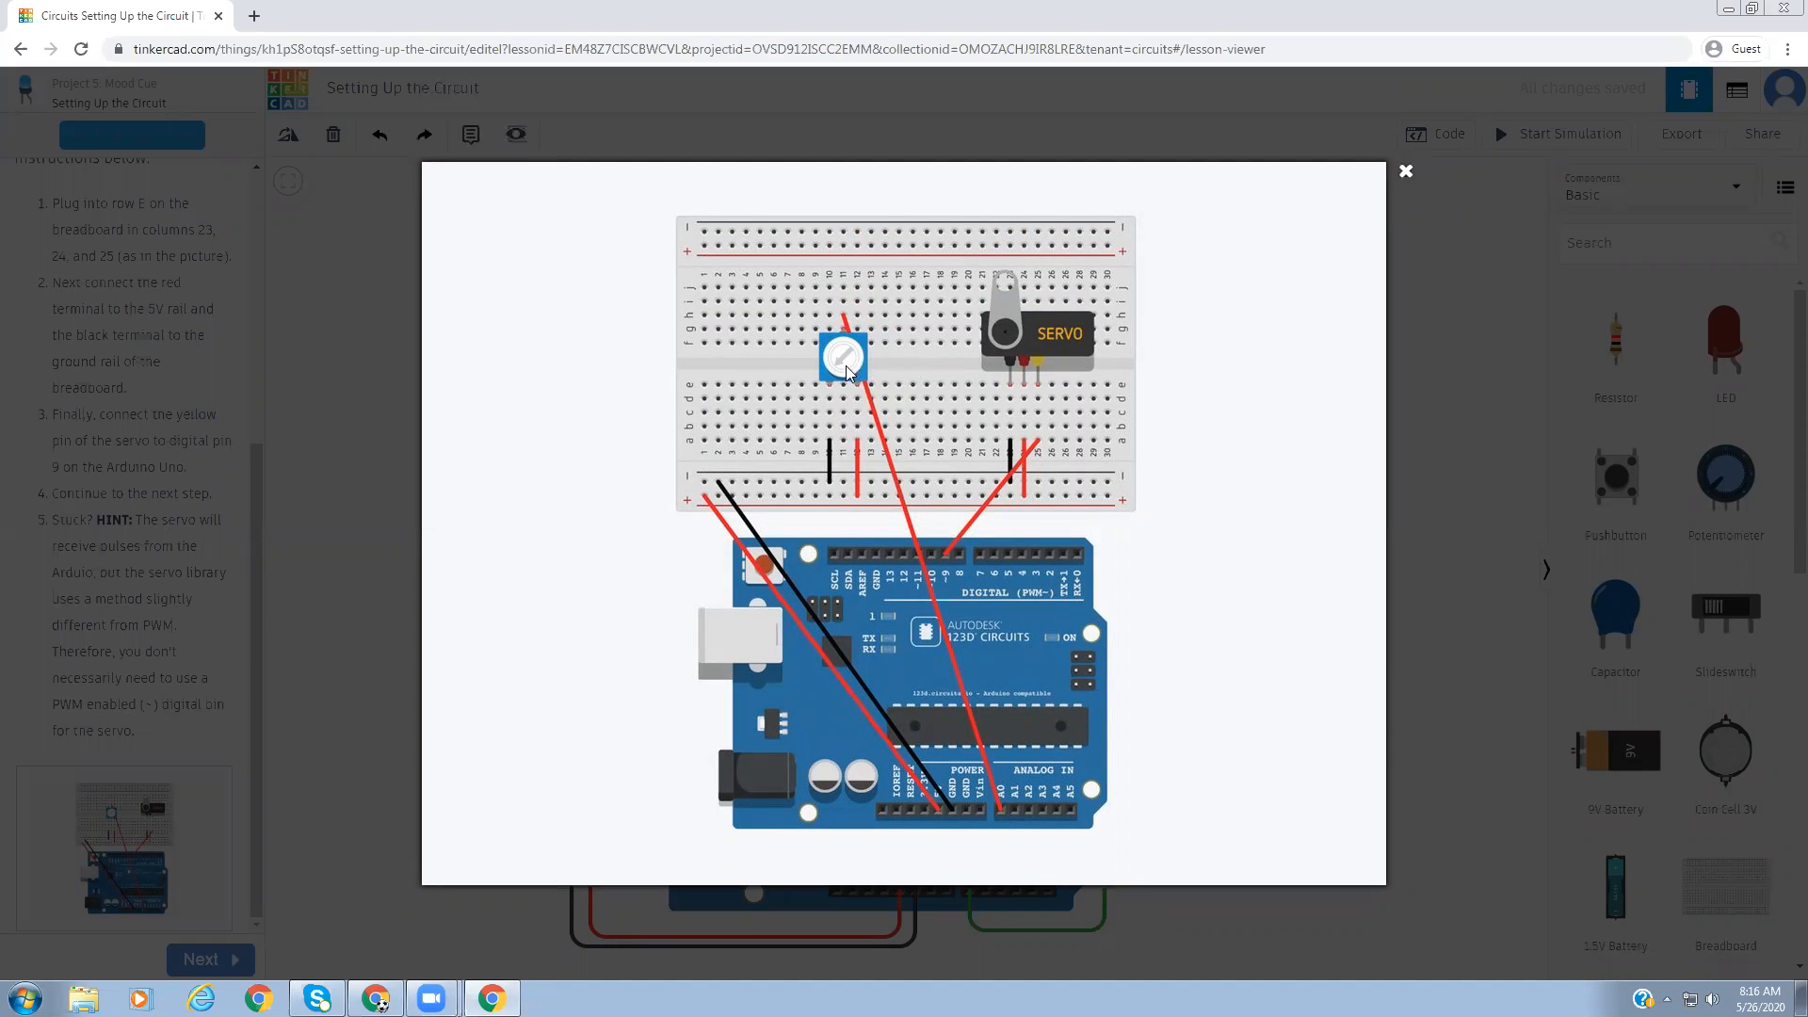
left_click(1407, 175)
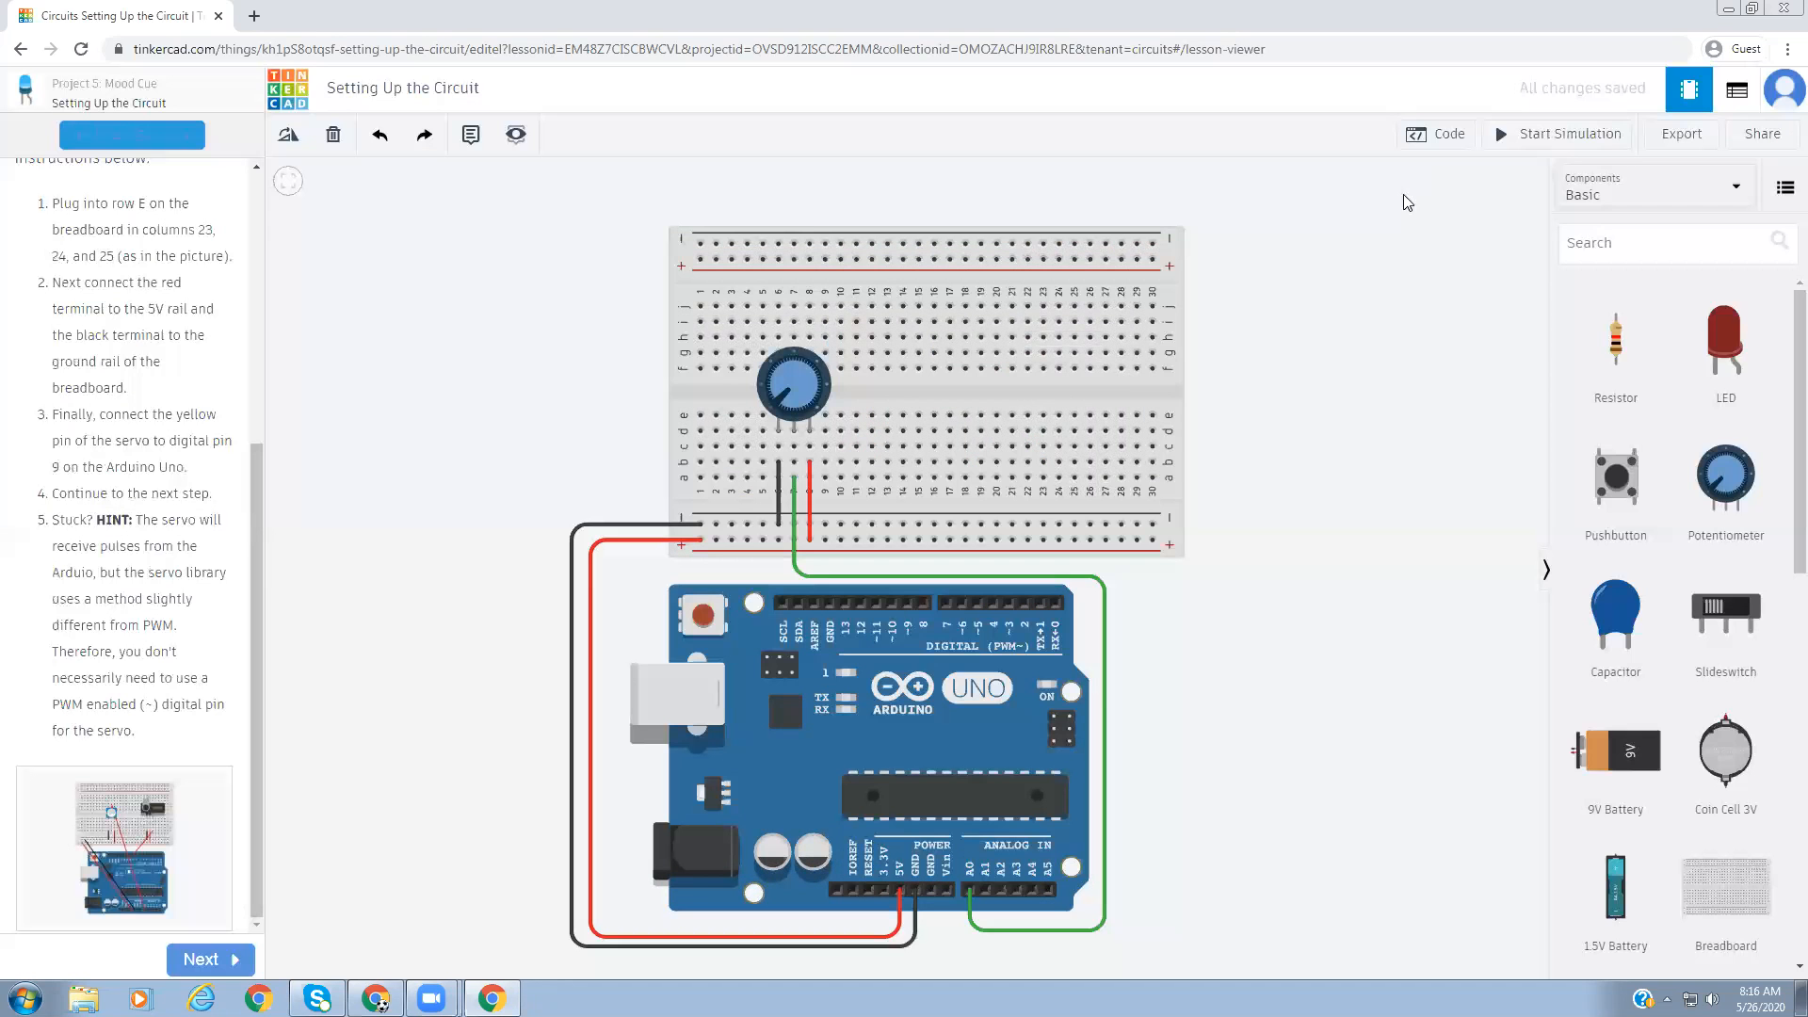
scroll(1785, 442, "down", 2)
scroll(1685, 622, "down", 5)
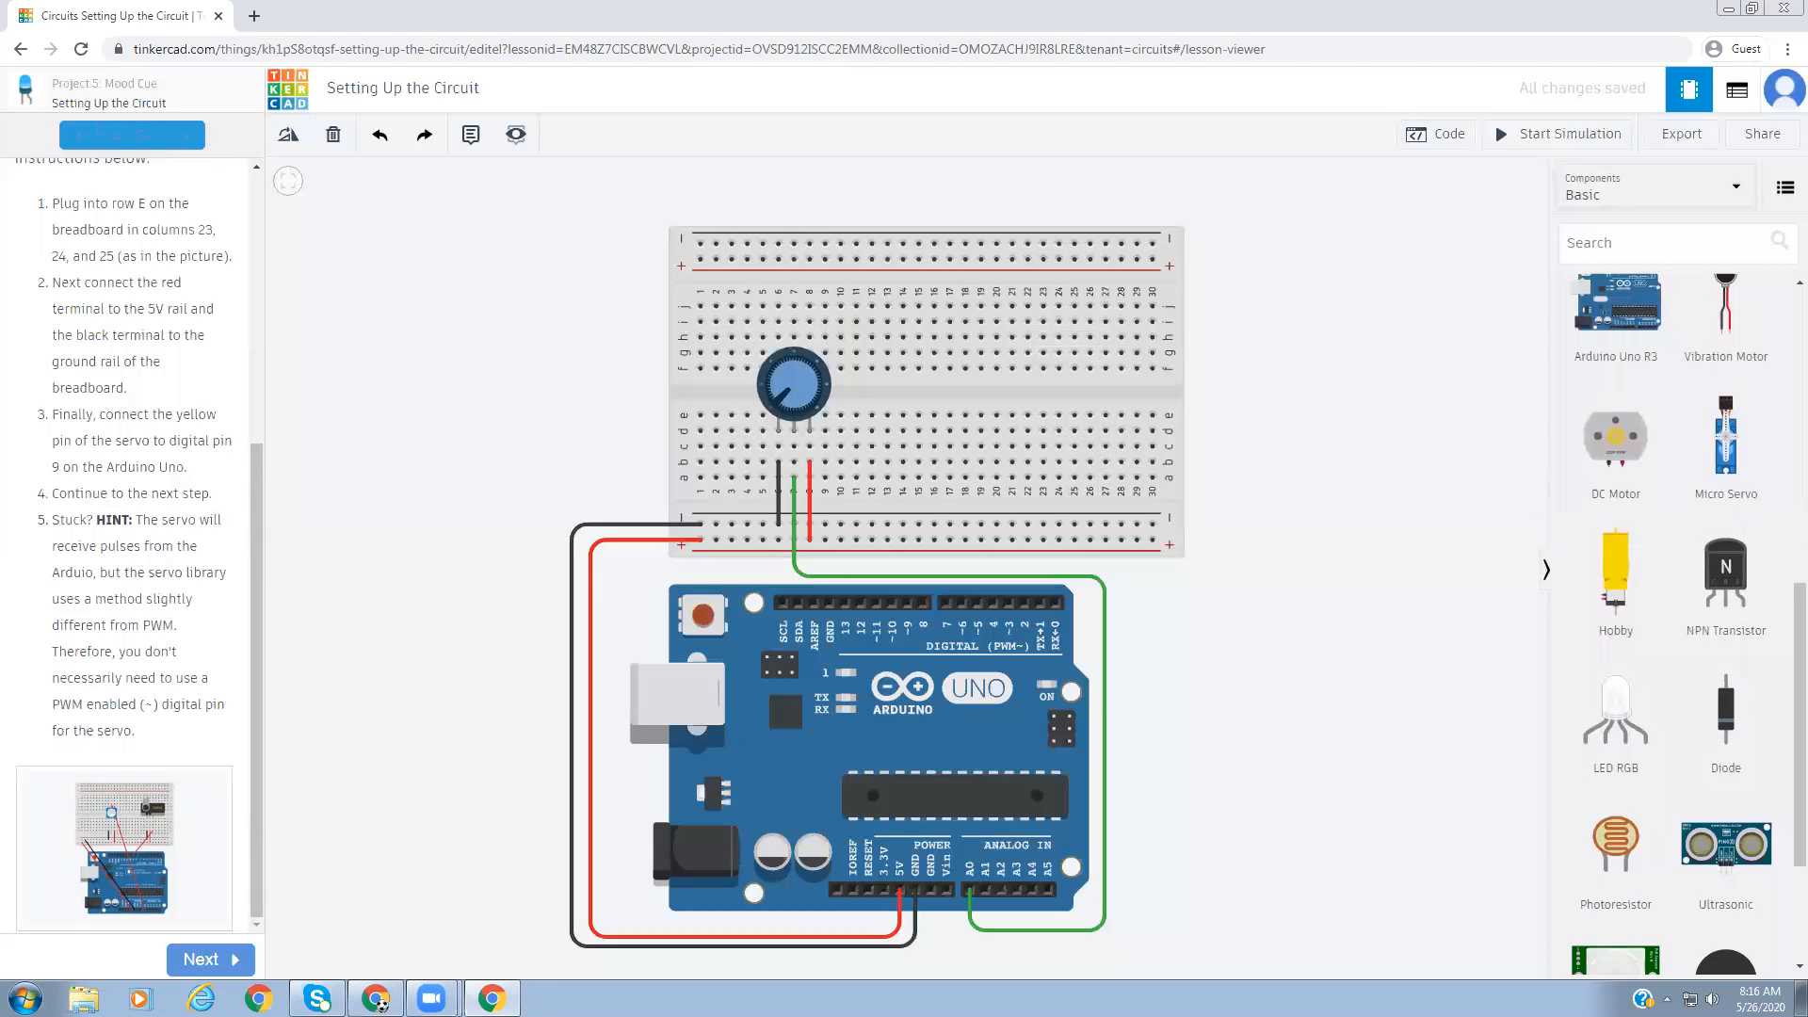
scroll(1783, 640, "up", 3)
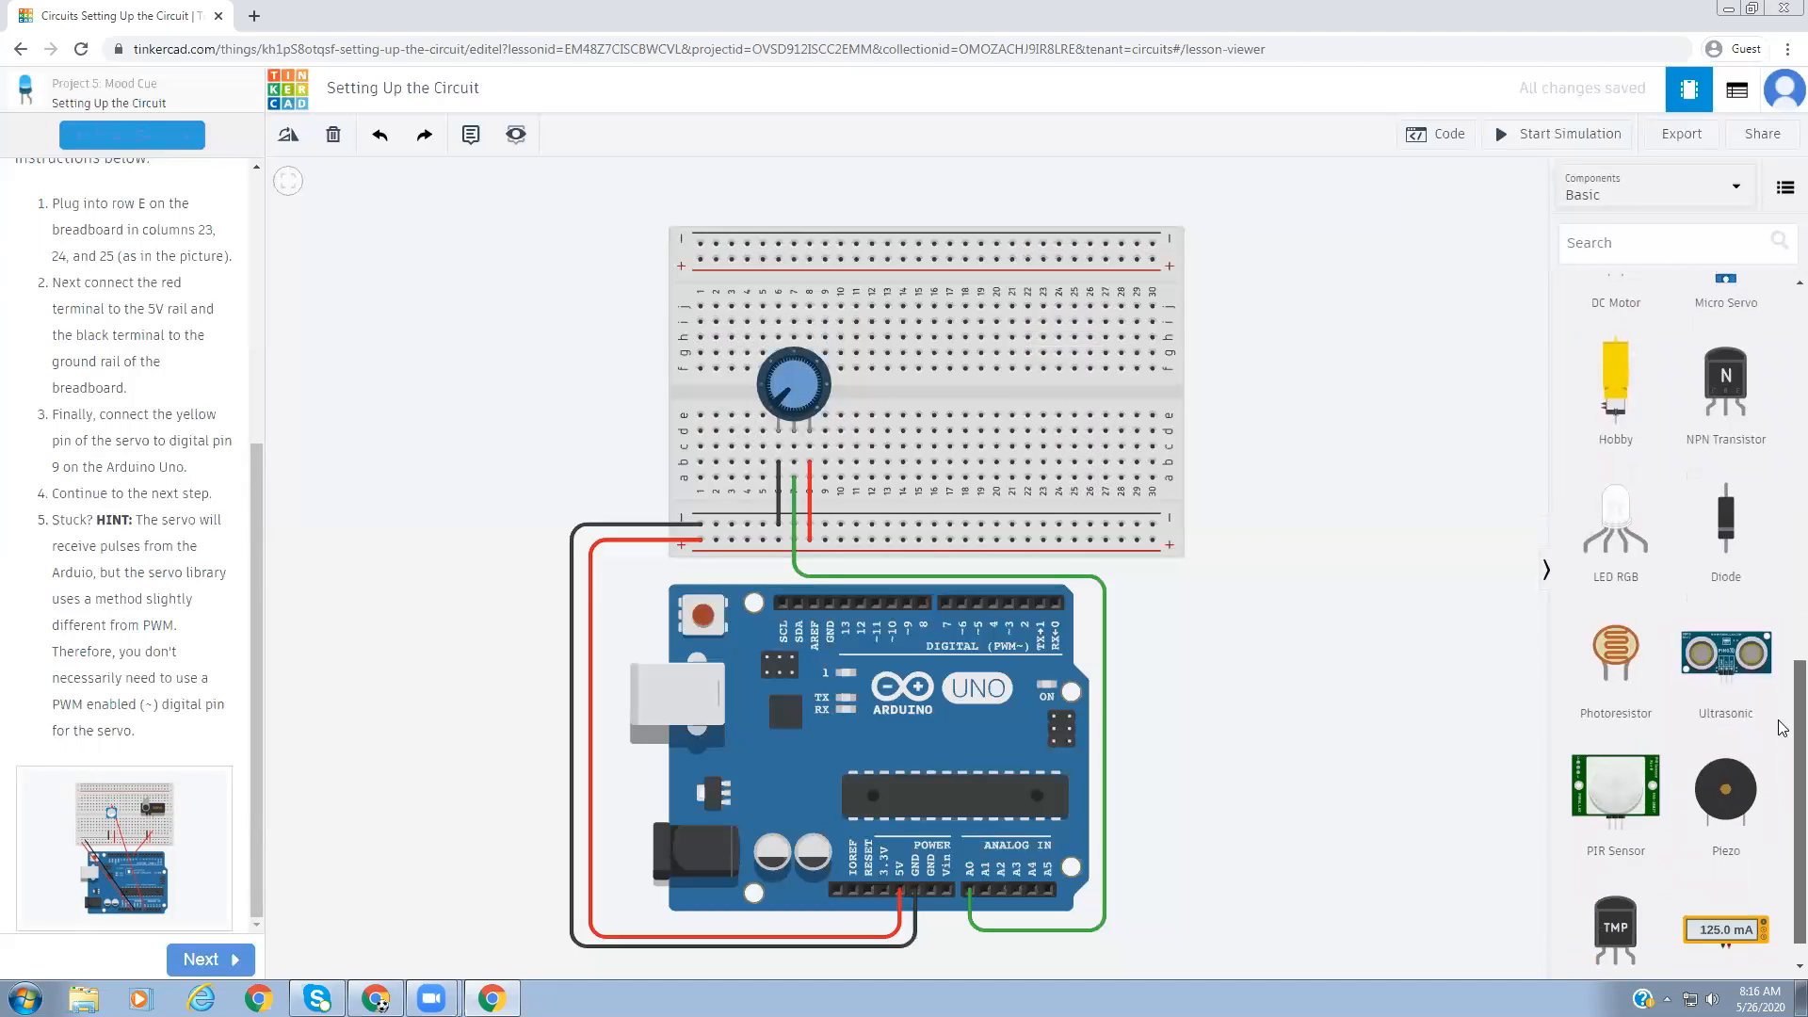
scroll(1686, 621, "up", 5)
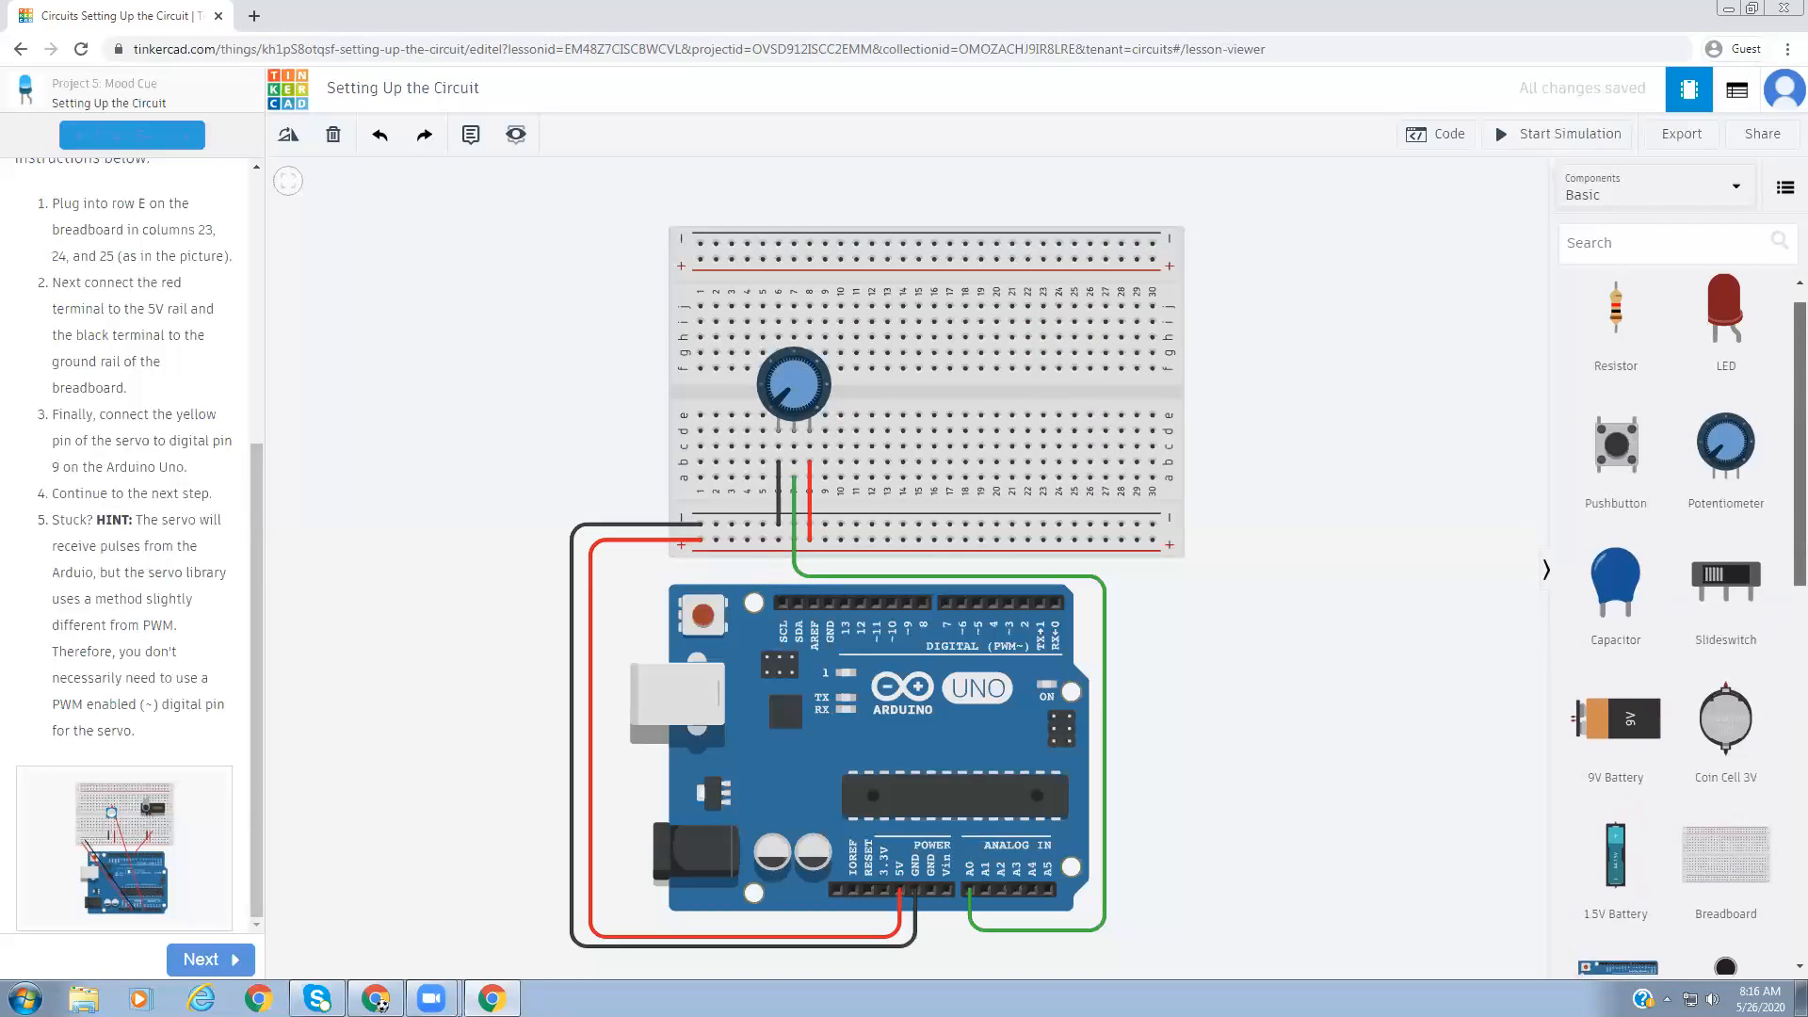
left_click(1620, 246)
type("serv")
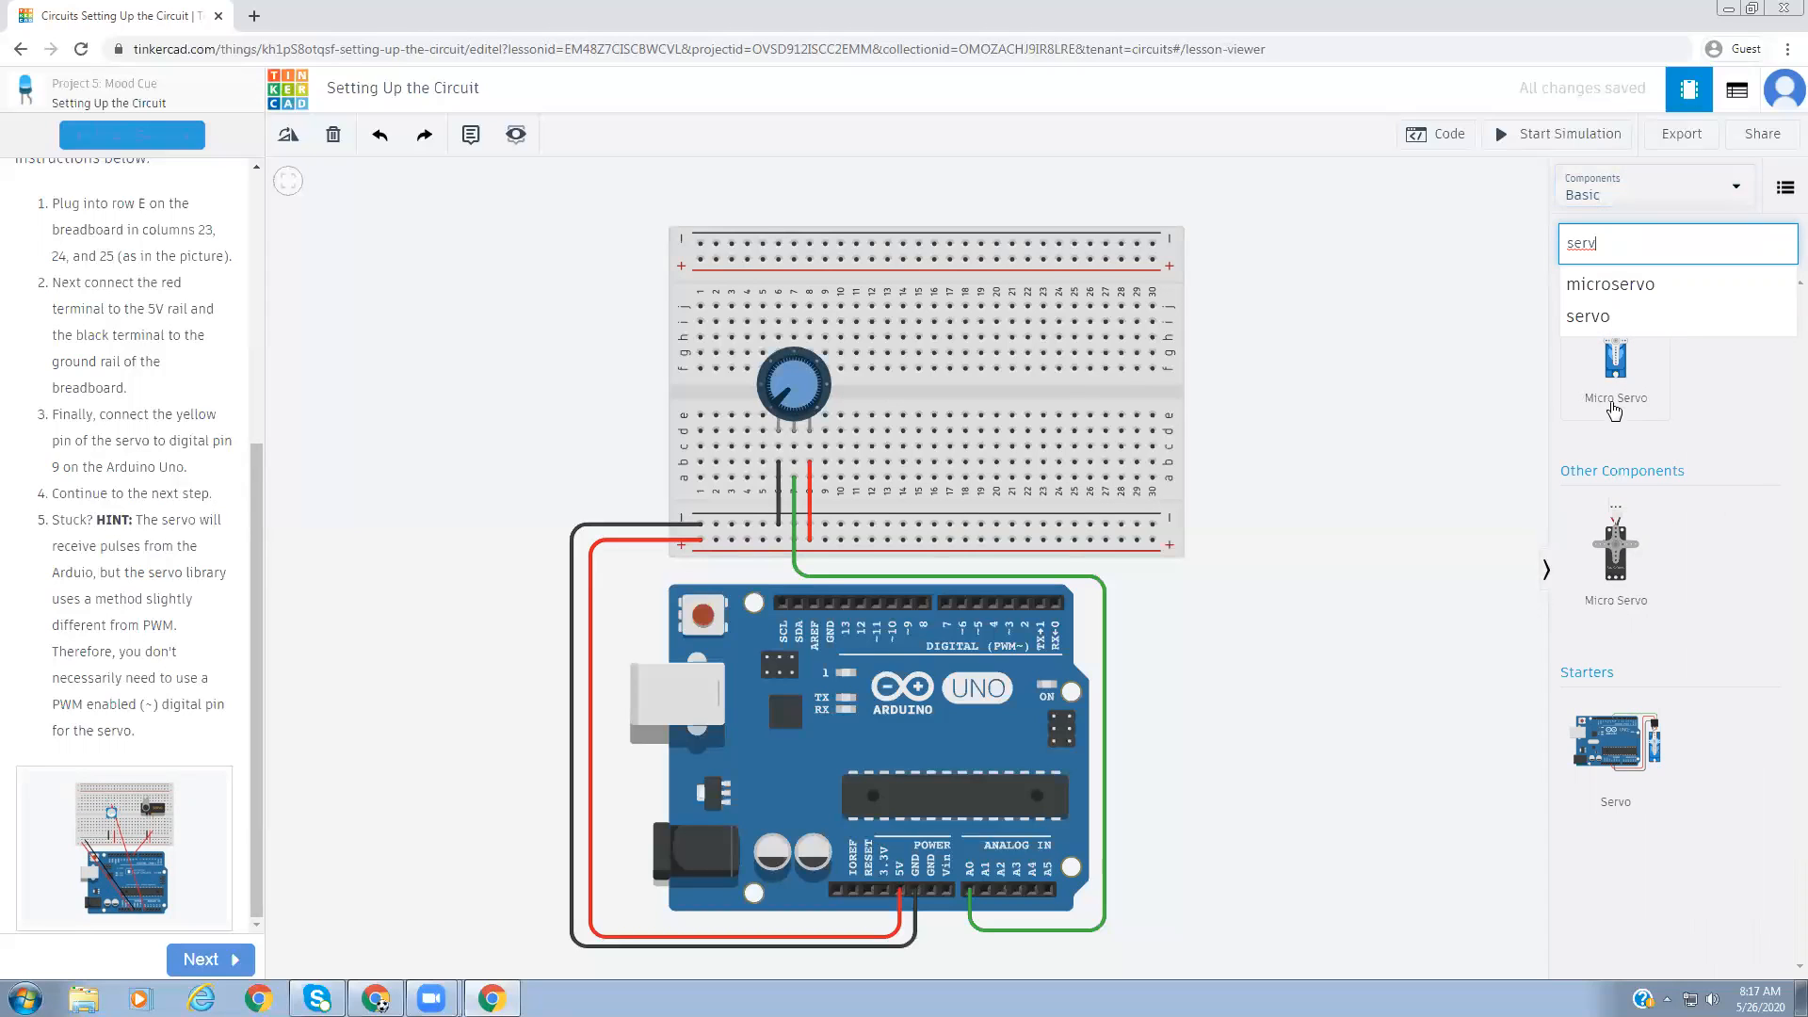
left_click_drag(1496, 562, 1289, 441)
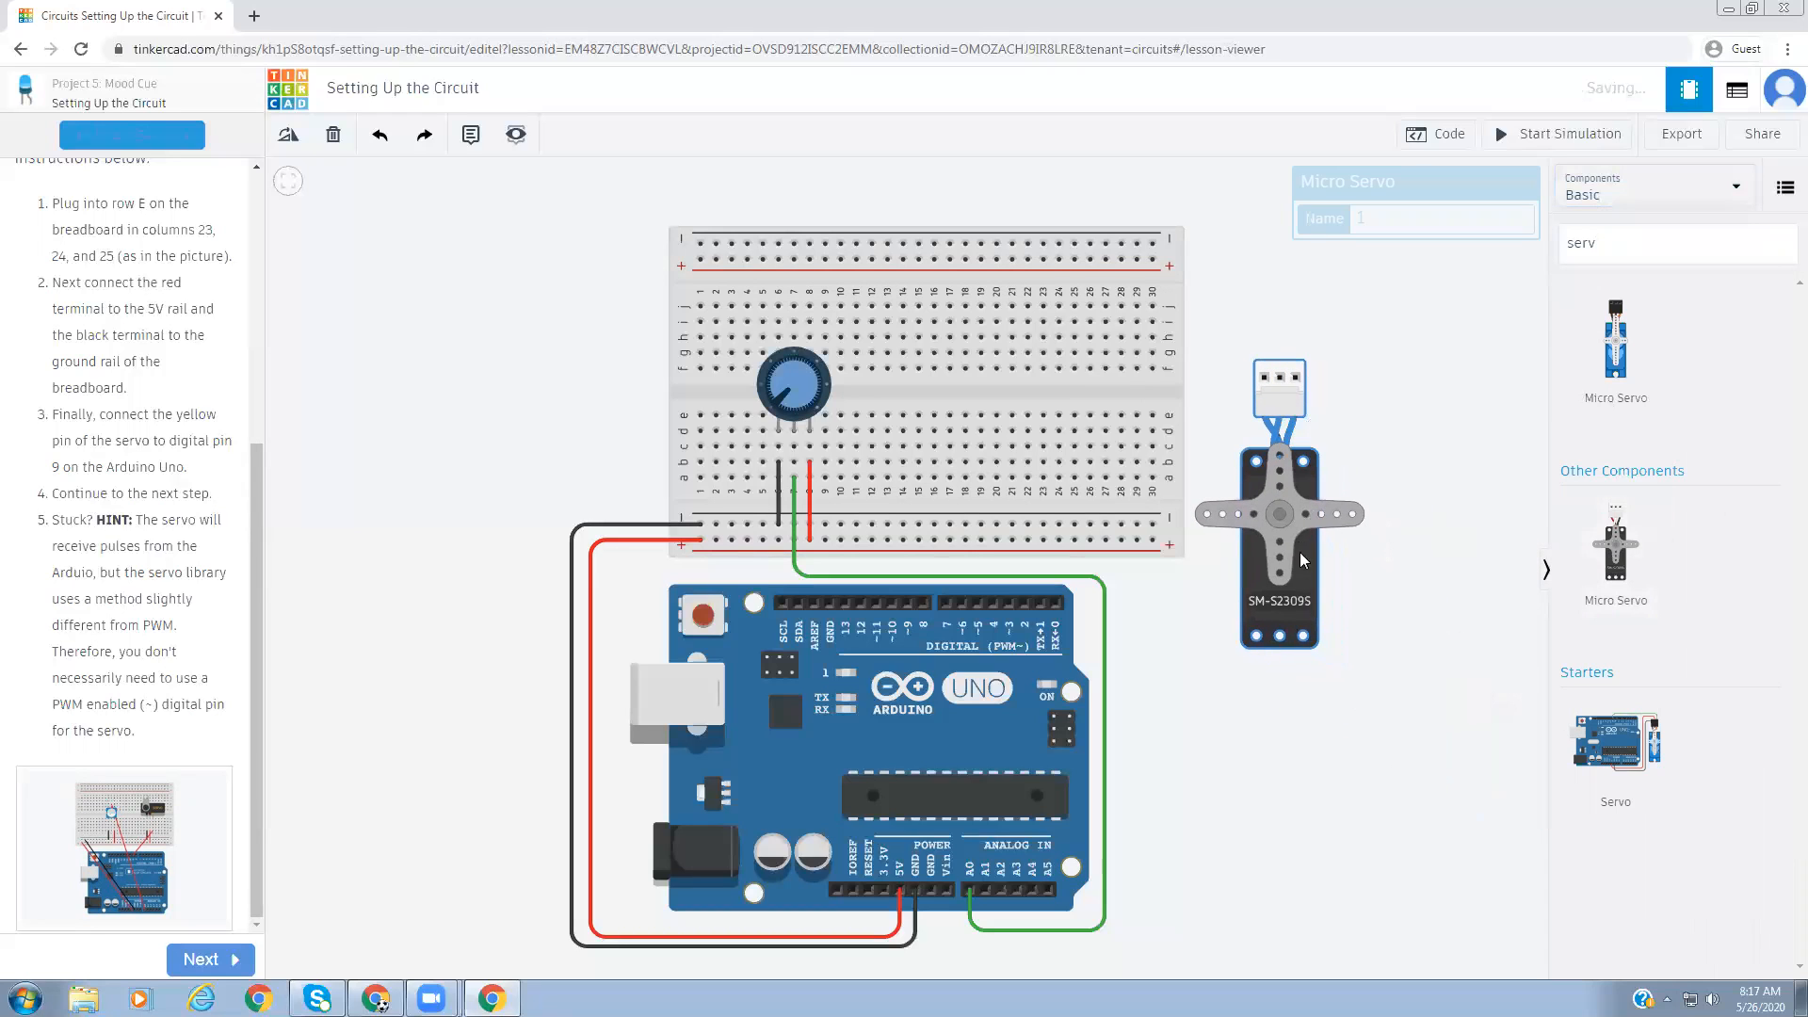
- Rotate the Micro Servo 180 degrees and position it over the breadboard with its connector pins at columns 23, 24 and 25
left_click(289, 141)
left_click(289, 141)
left_click(289, 142)
left_click(290, 143)
left_click(288, 145)
left_click(288, 145)
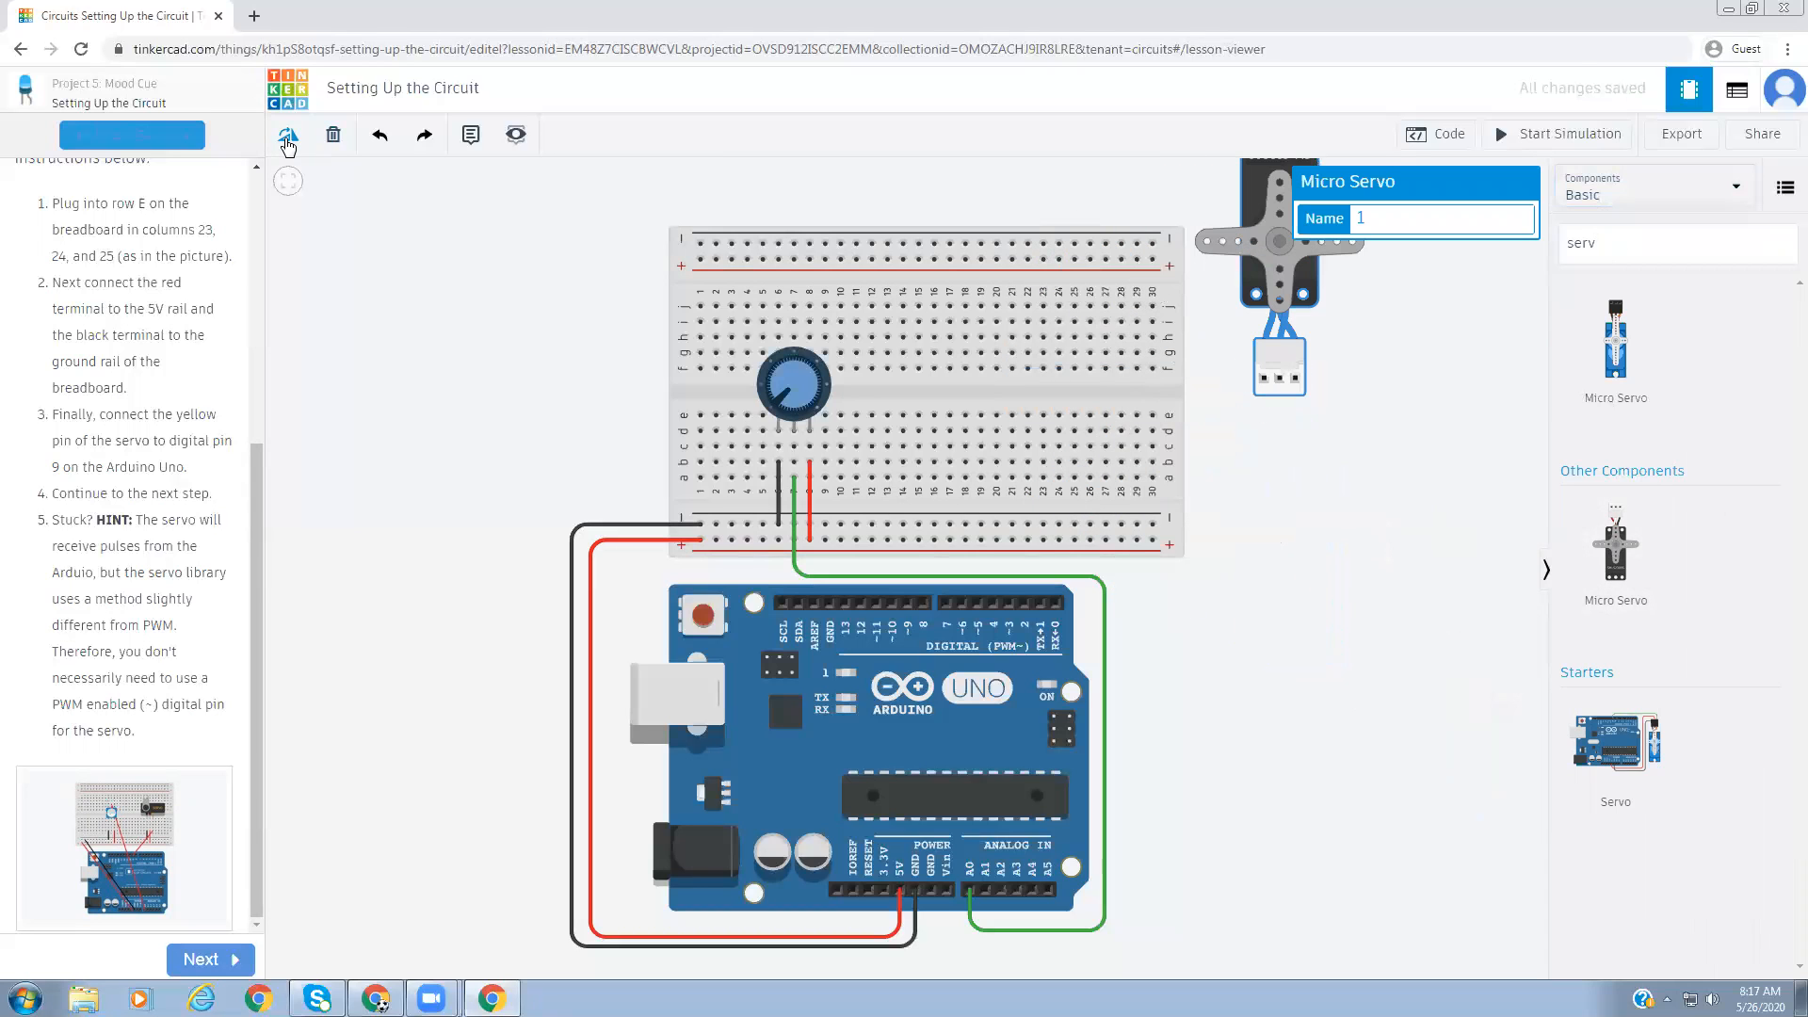
left_click_drag(1279, 266, 1038, 276)
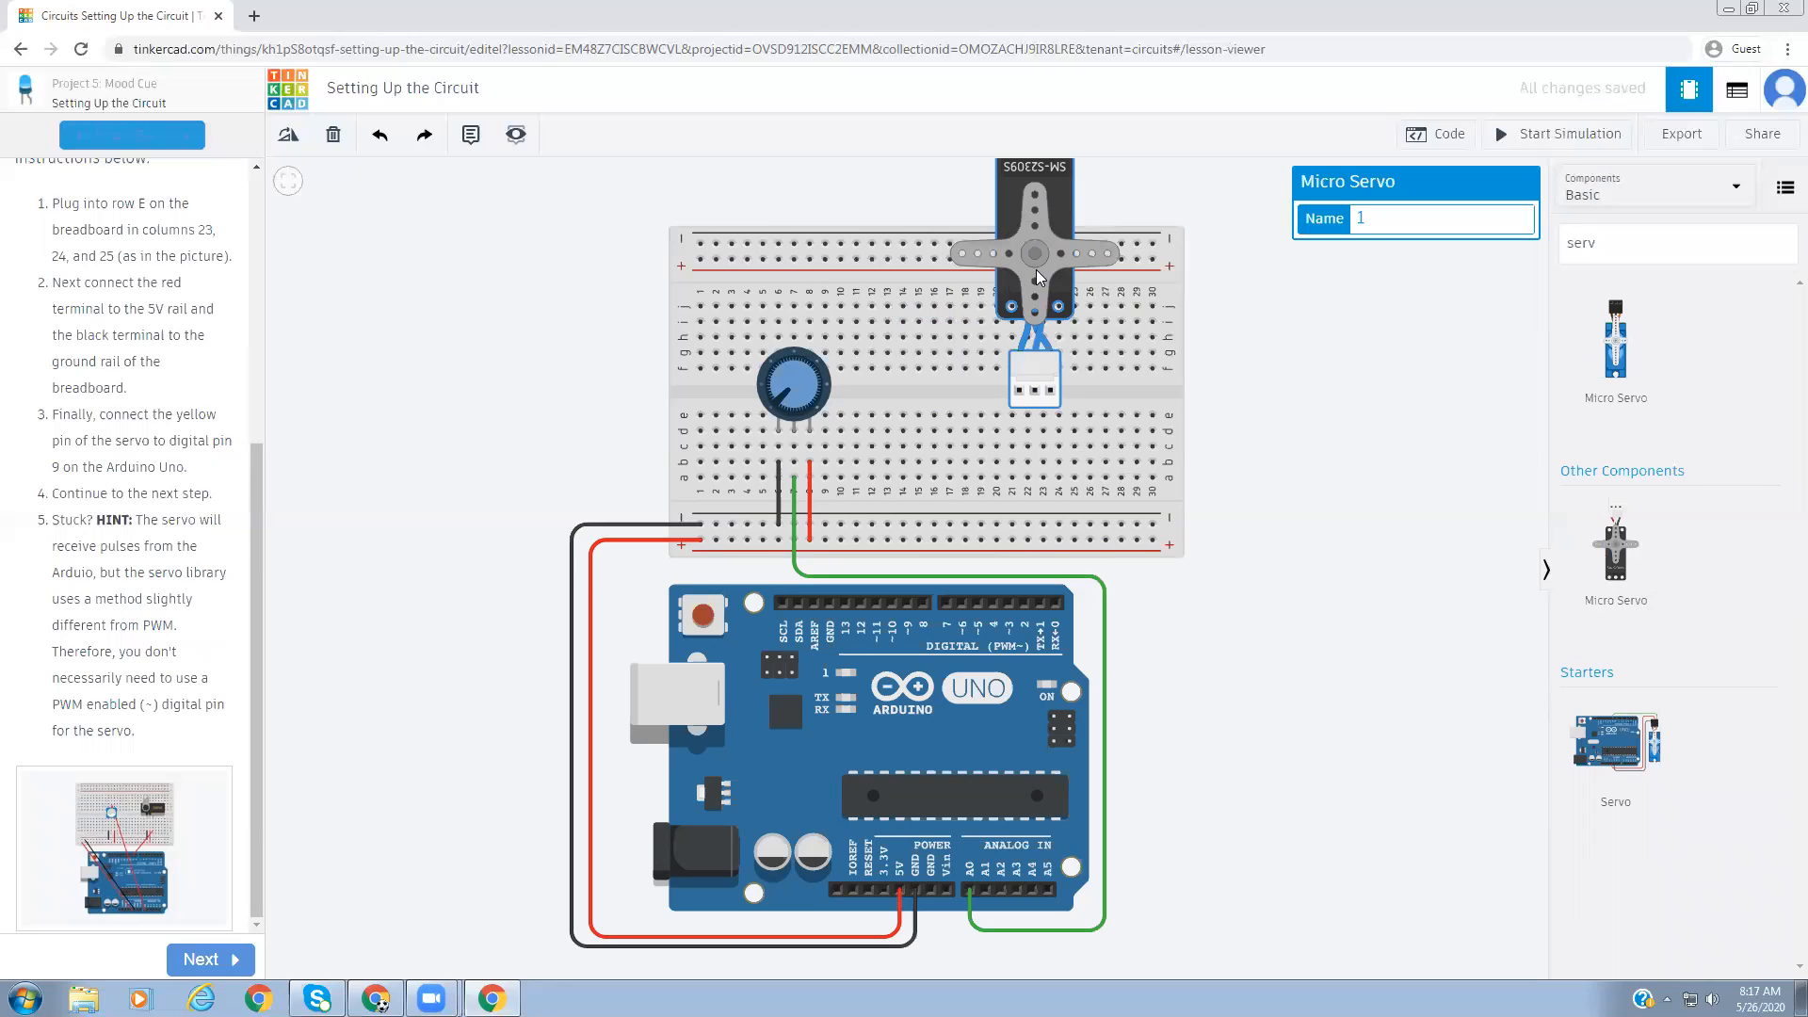
left_click_drag(1040, 275, 1064, 272)
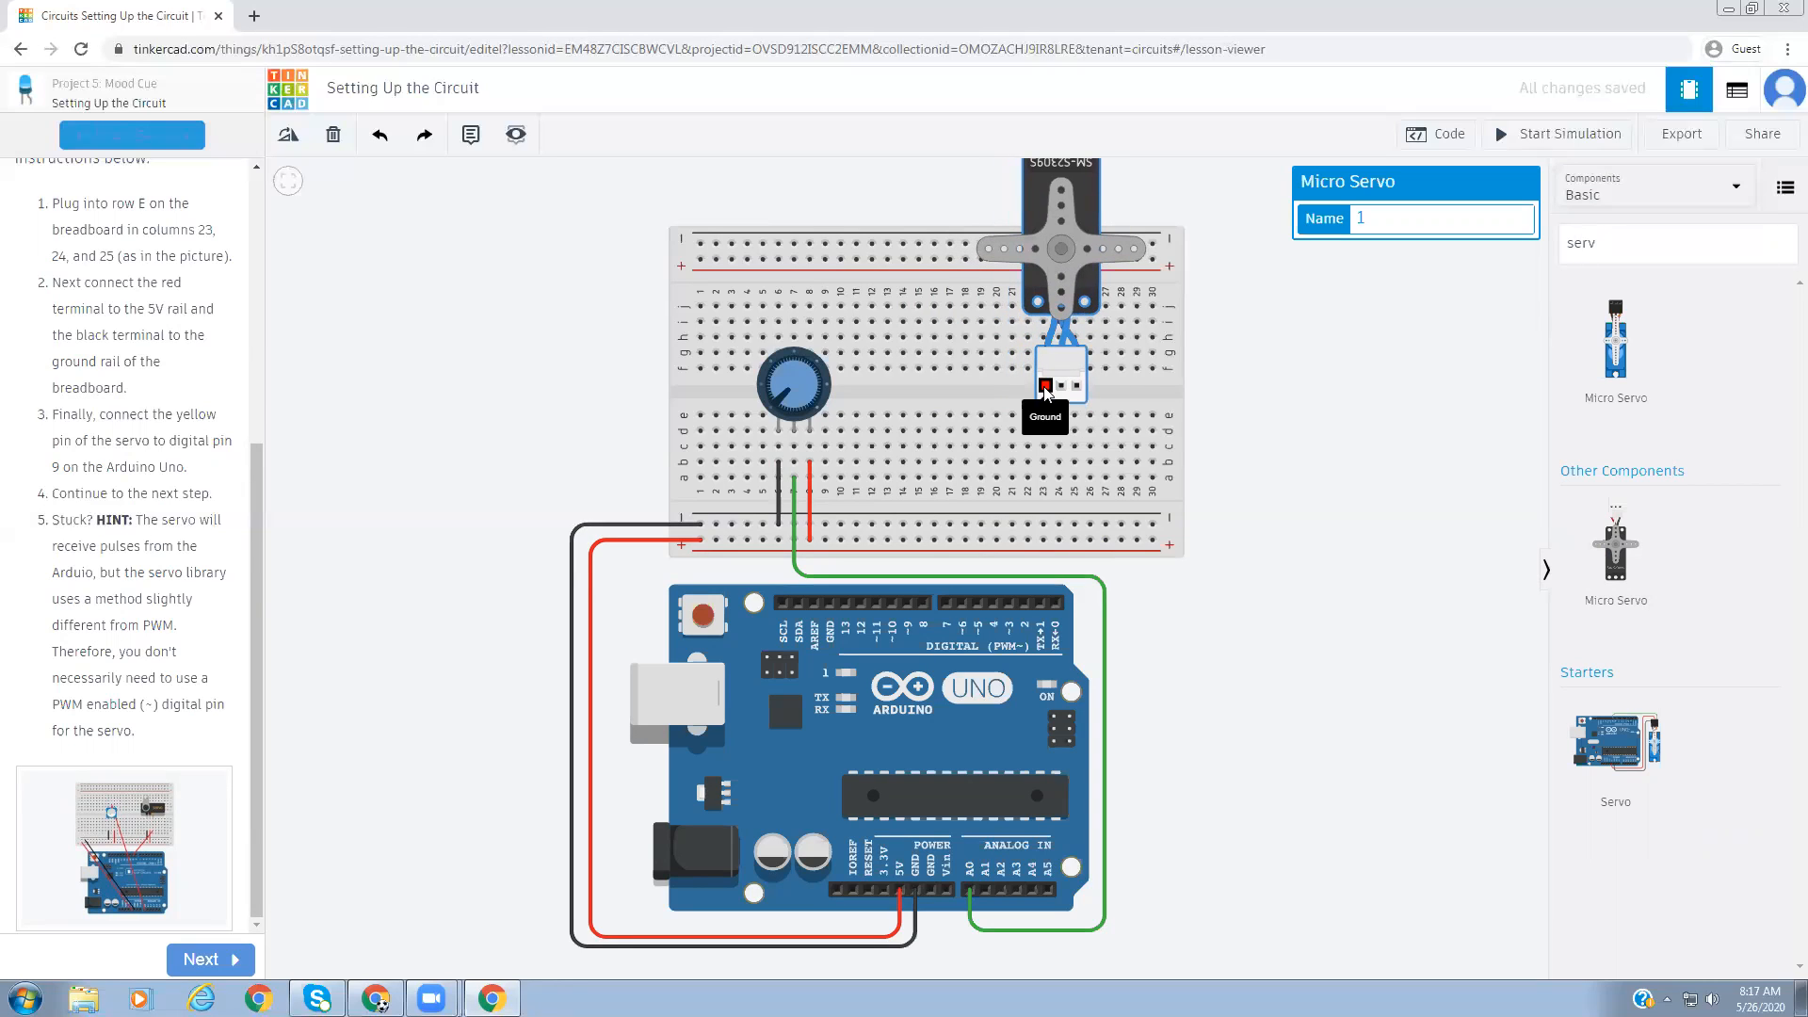
left_click(1212, 367)
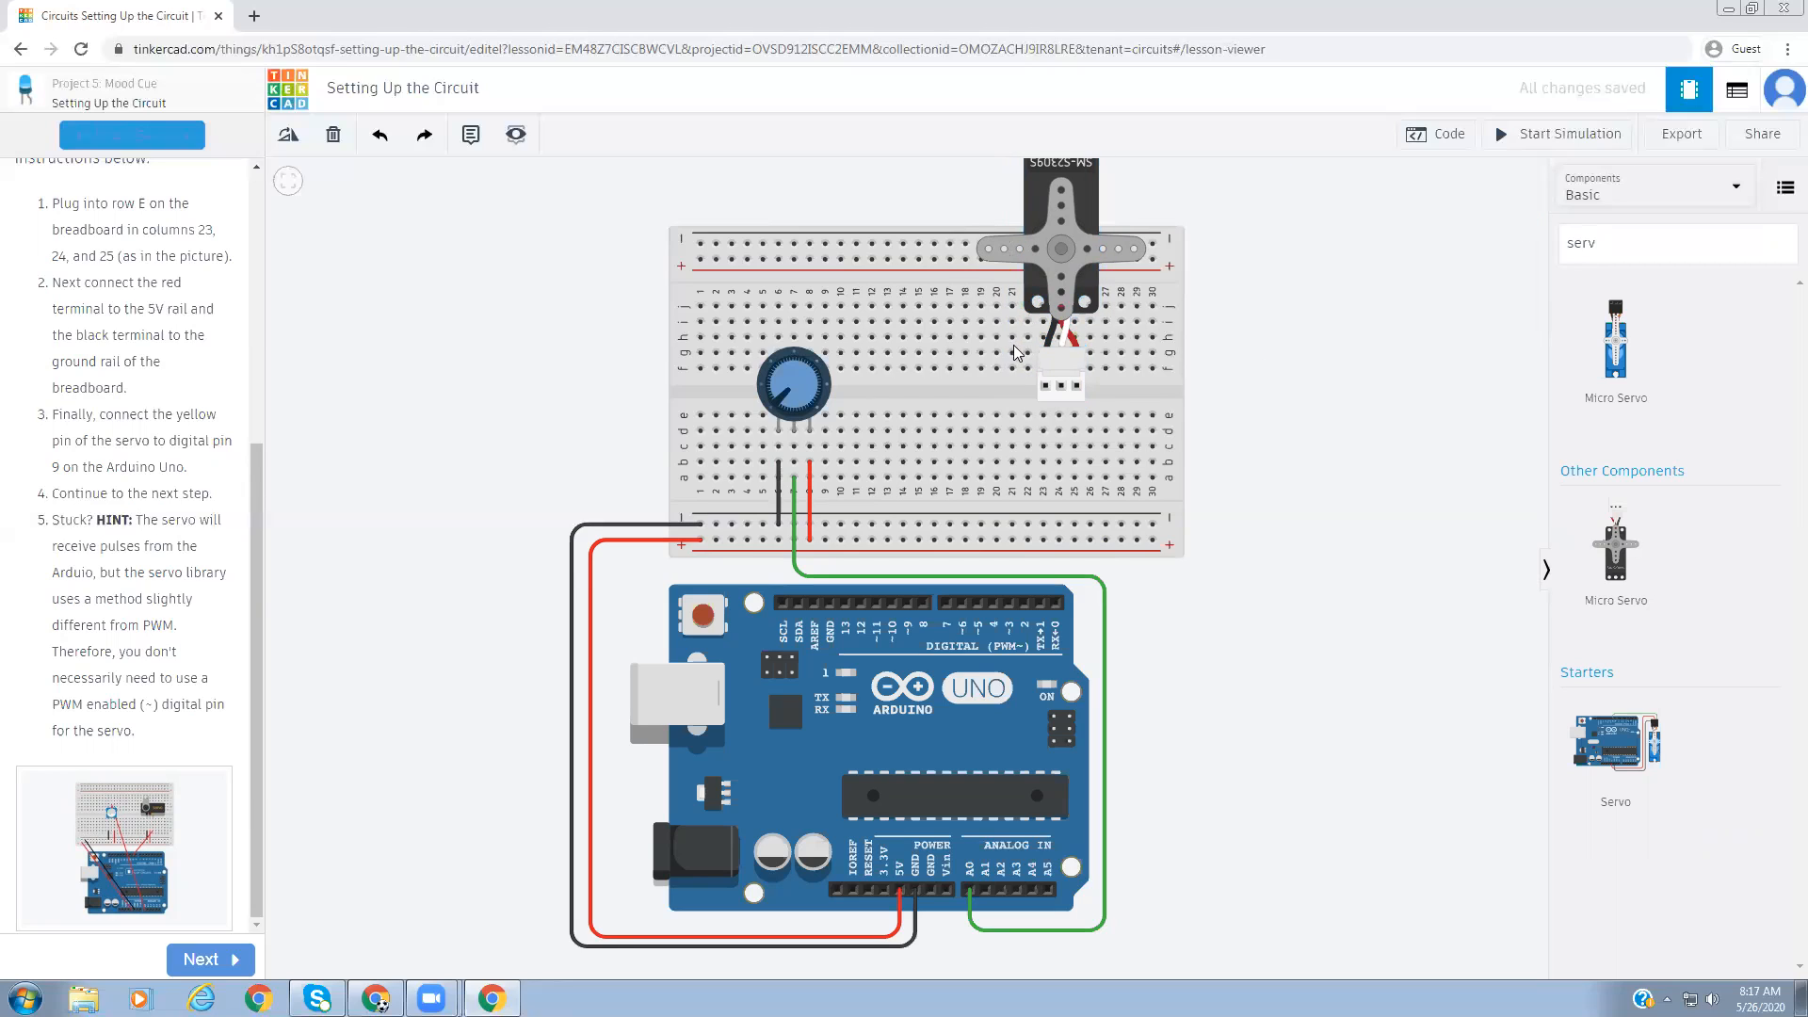
- Wire the servo's ground pin to the negative rail in black and its right pin to the positive rail in red, nudging the servo slightly left
left_click(1046, 385)
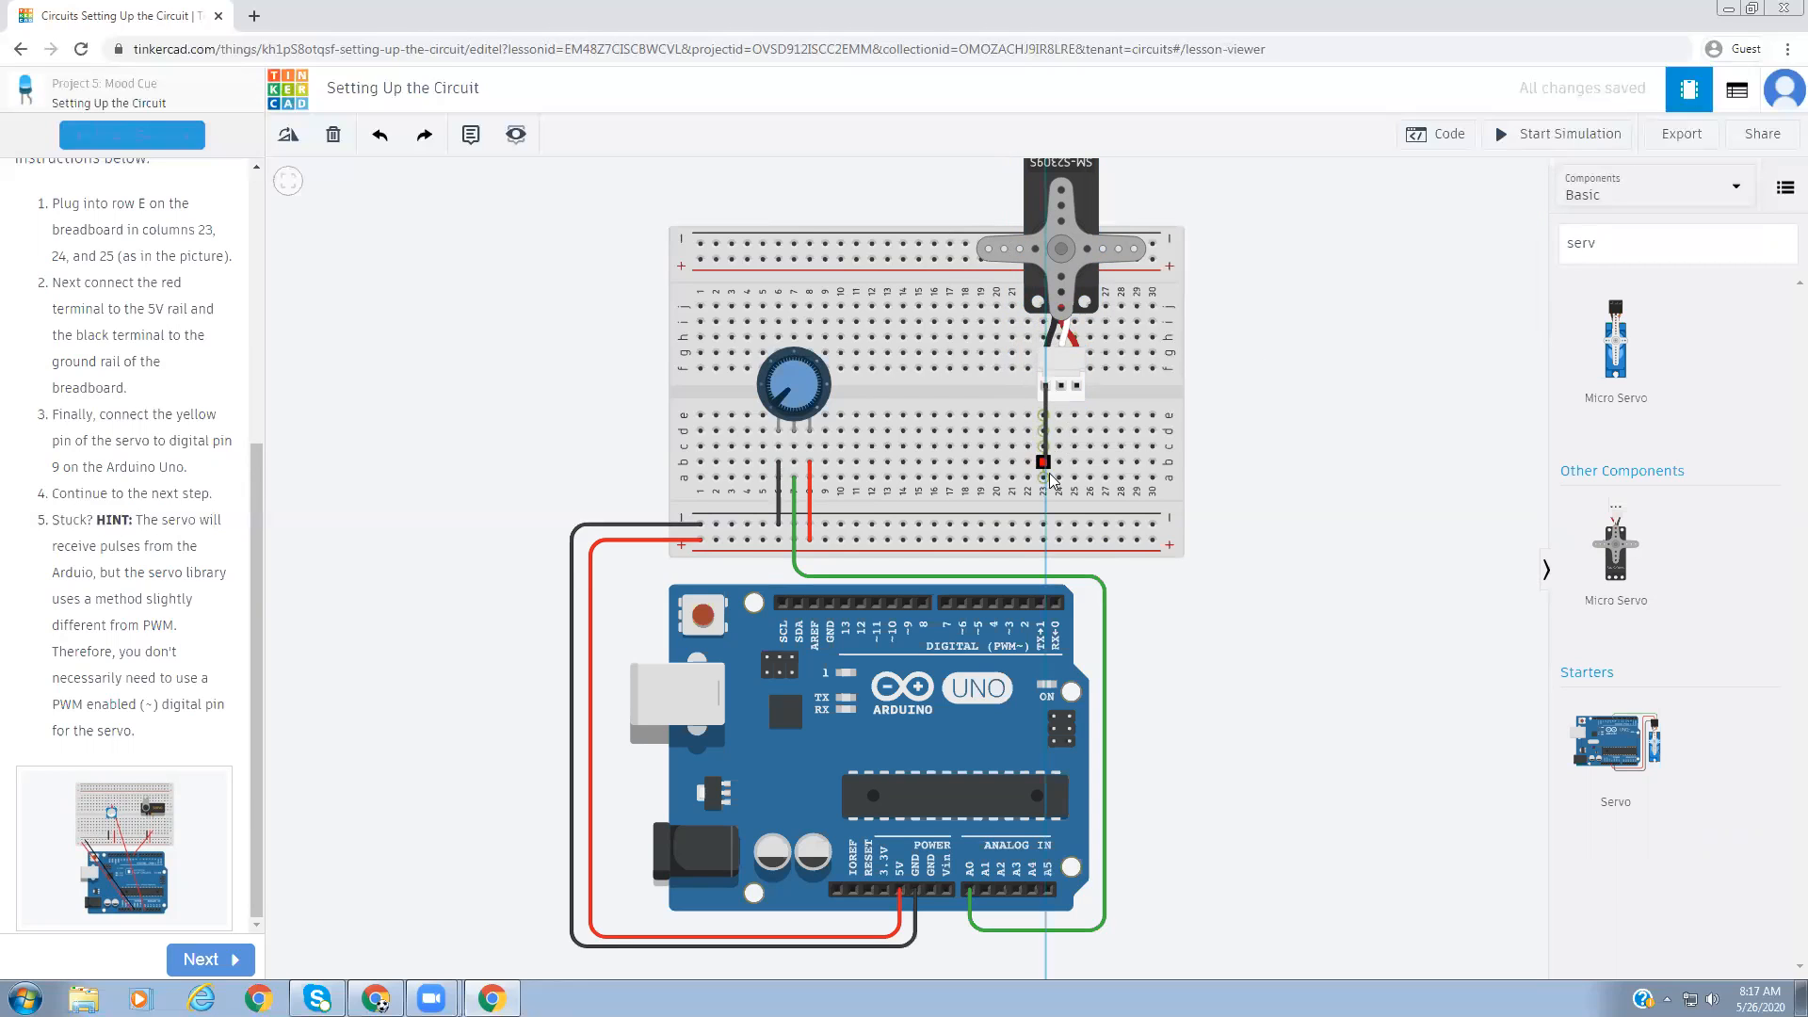
left_click(1044, 525)
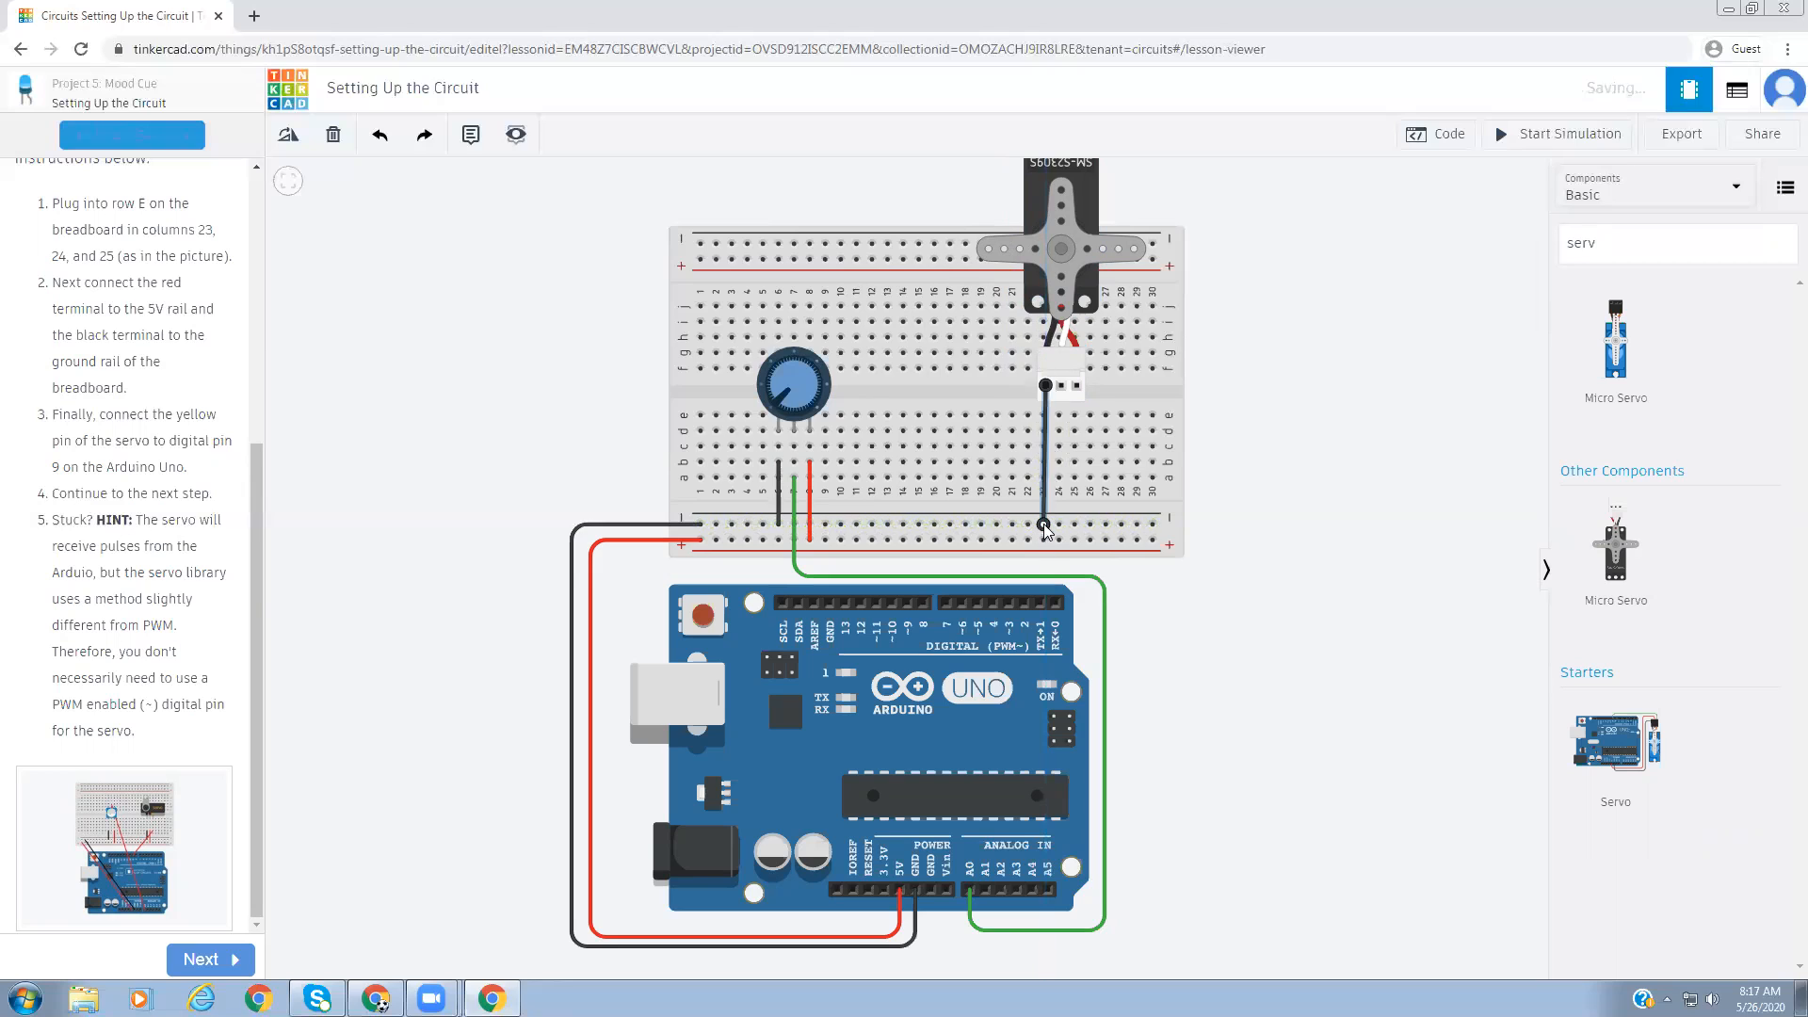
left_click(1077, 387)
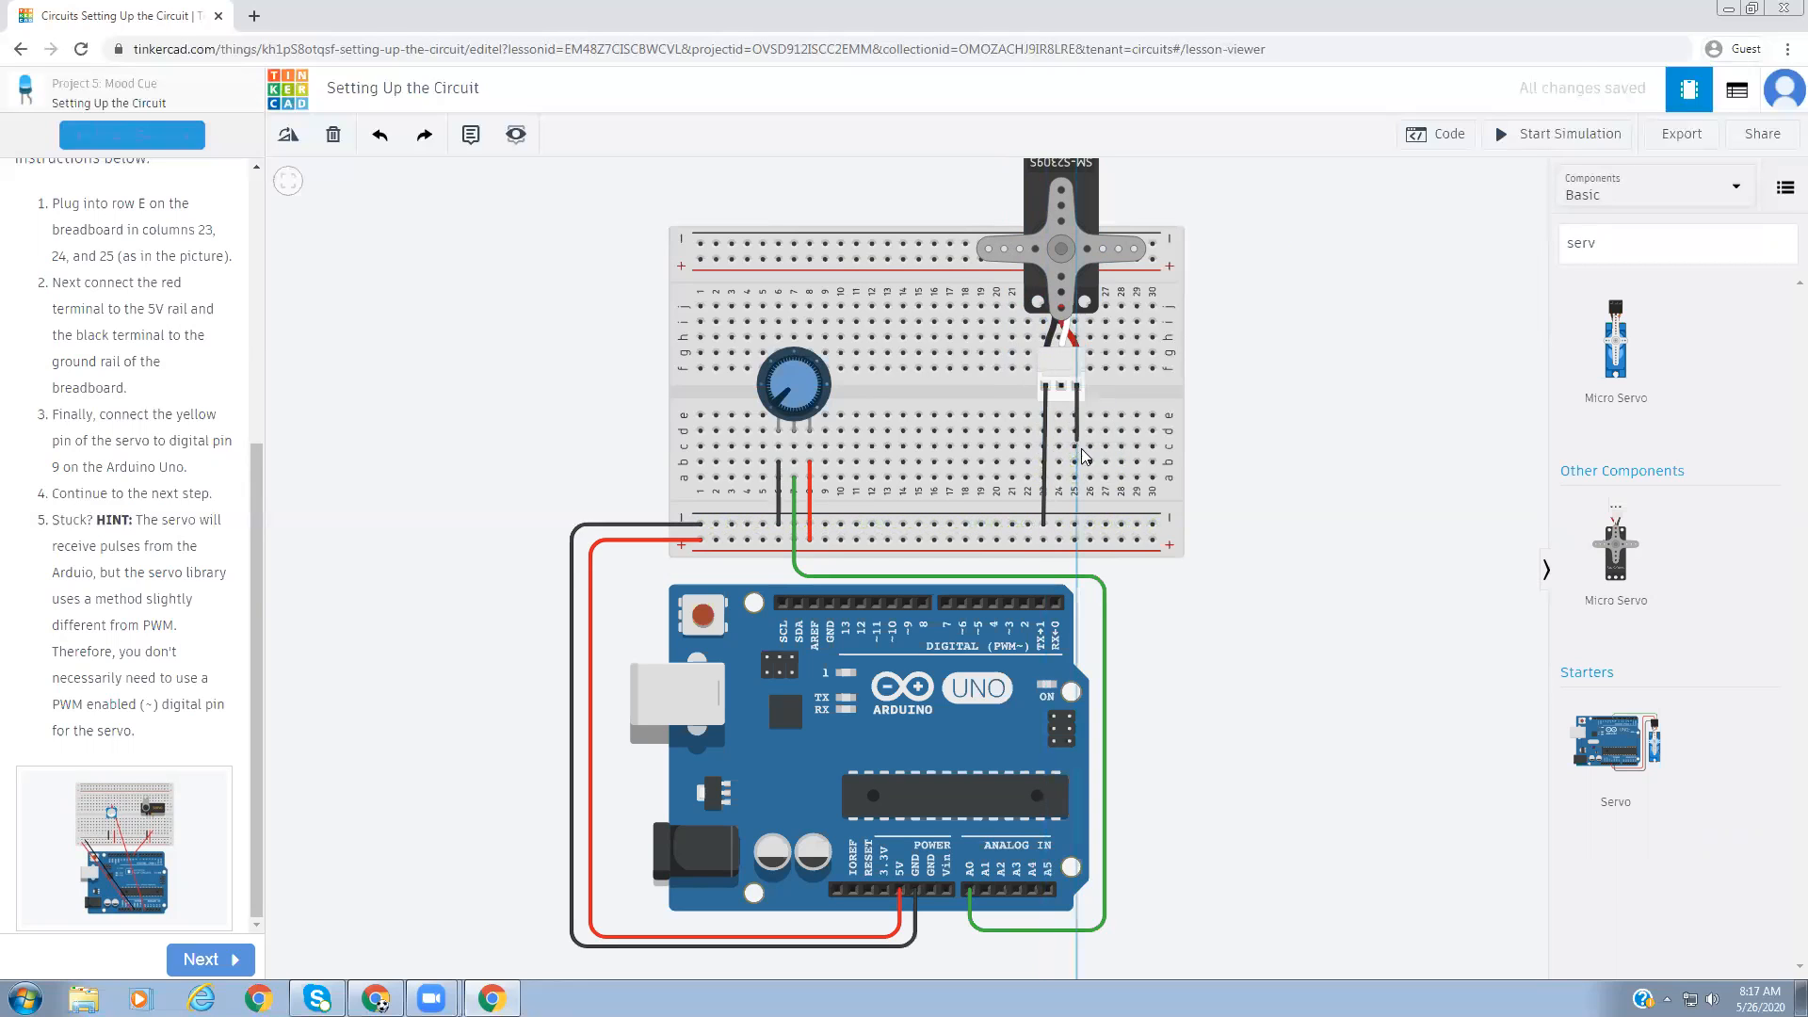
left_click(1075, 540)
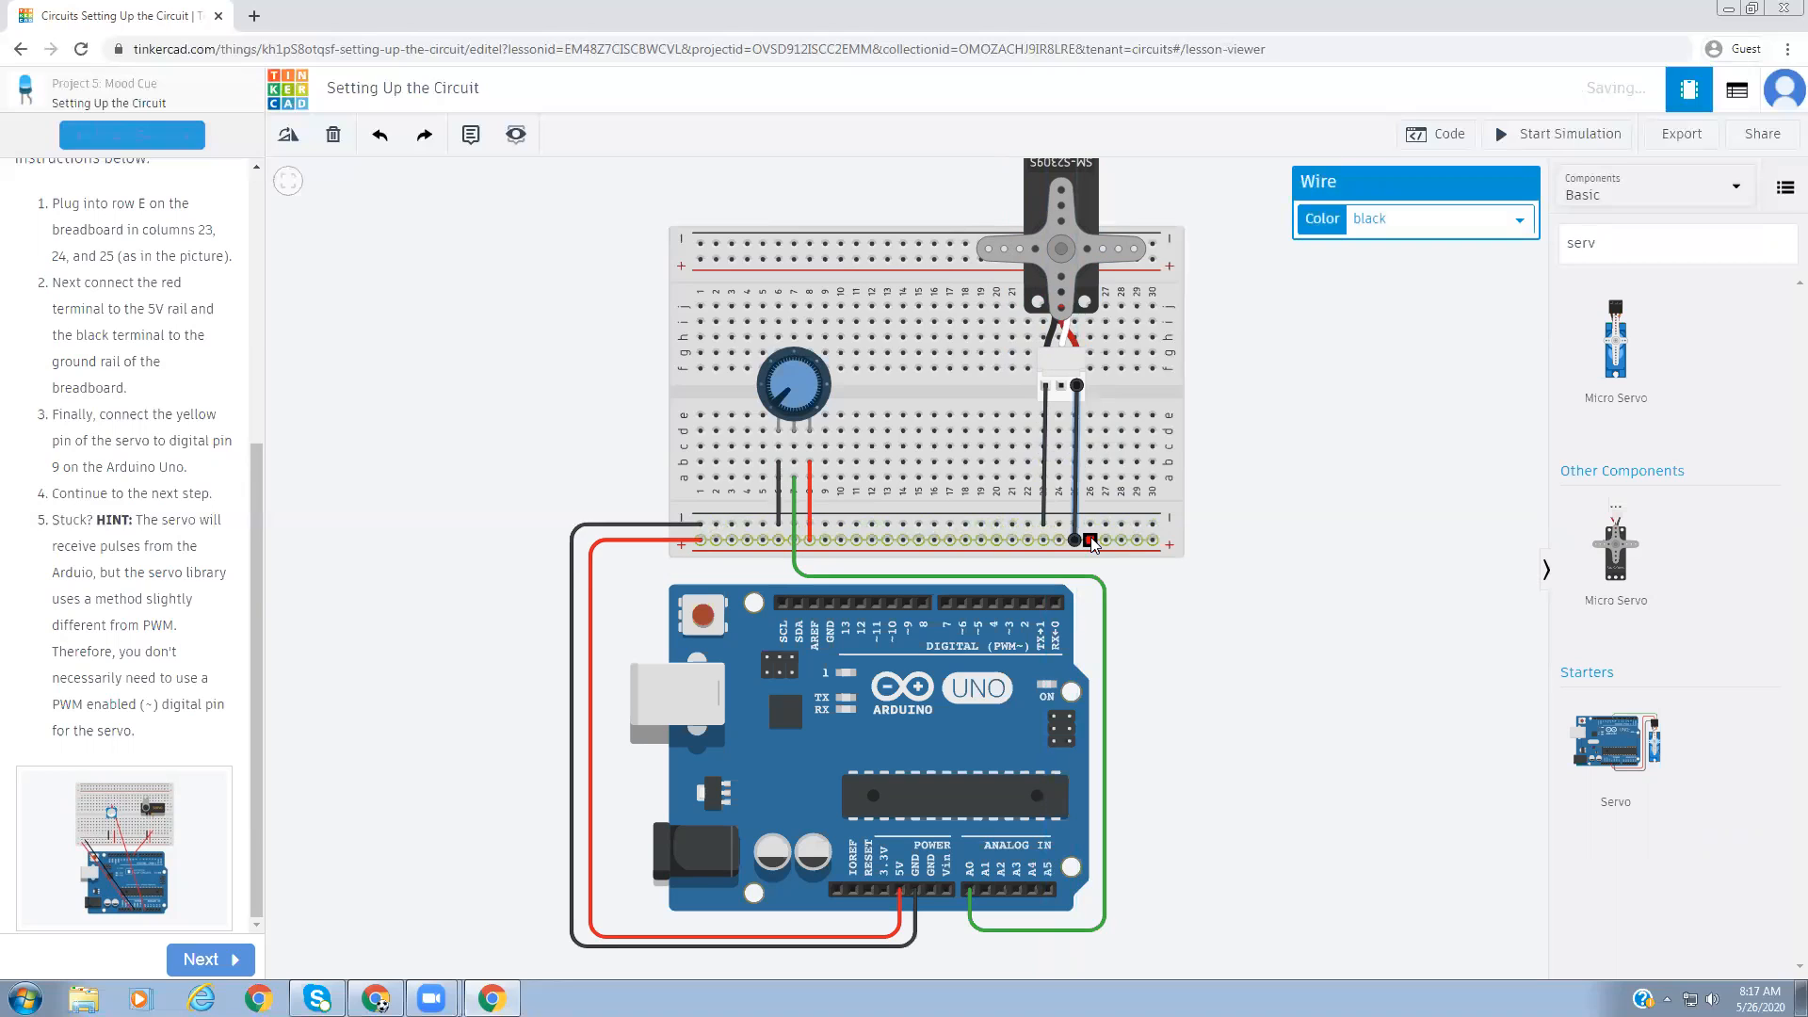
key("2")
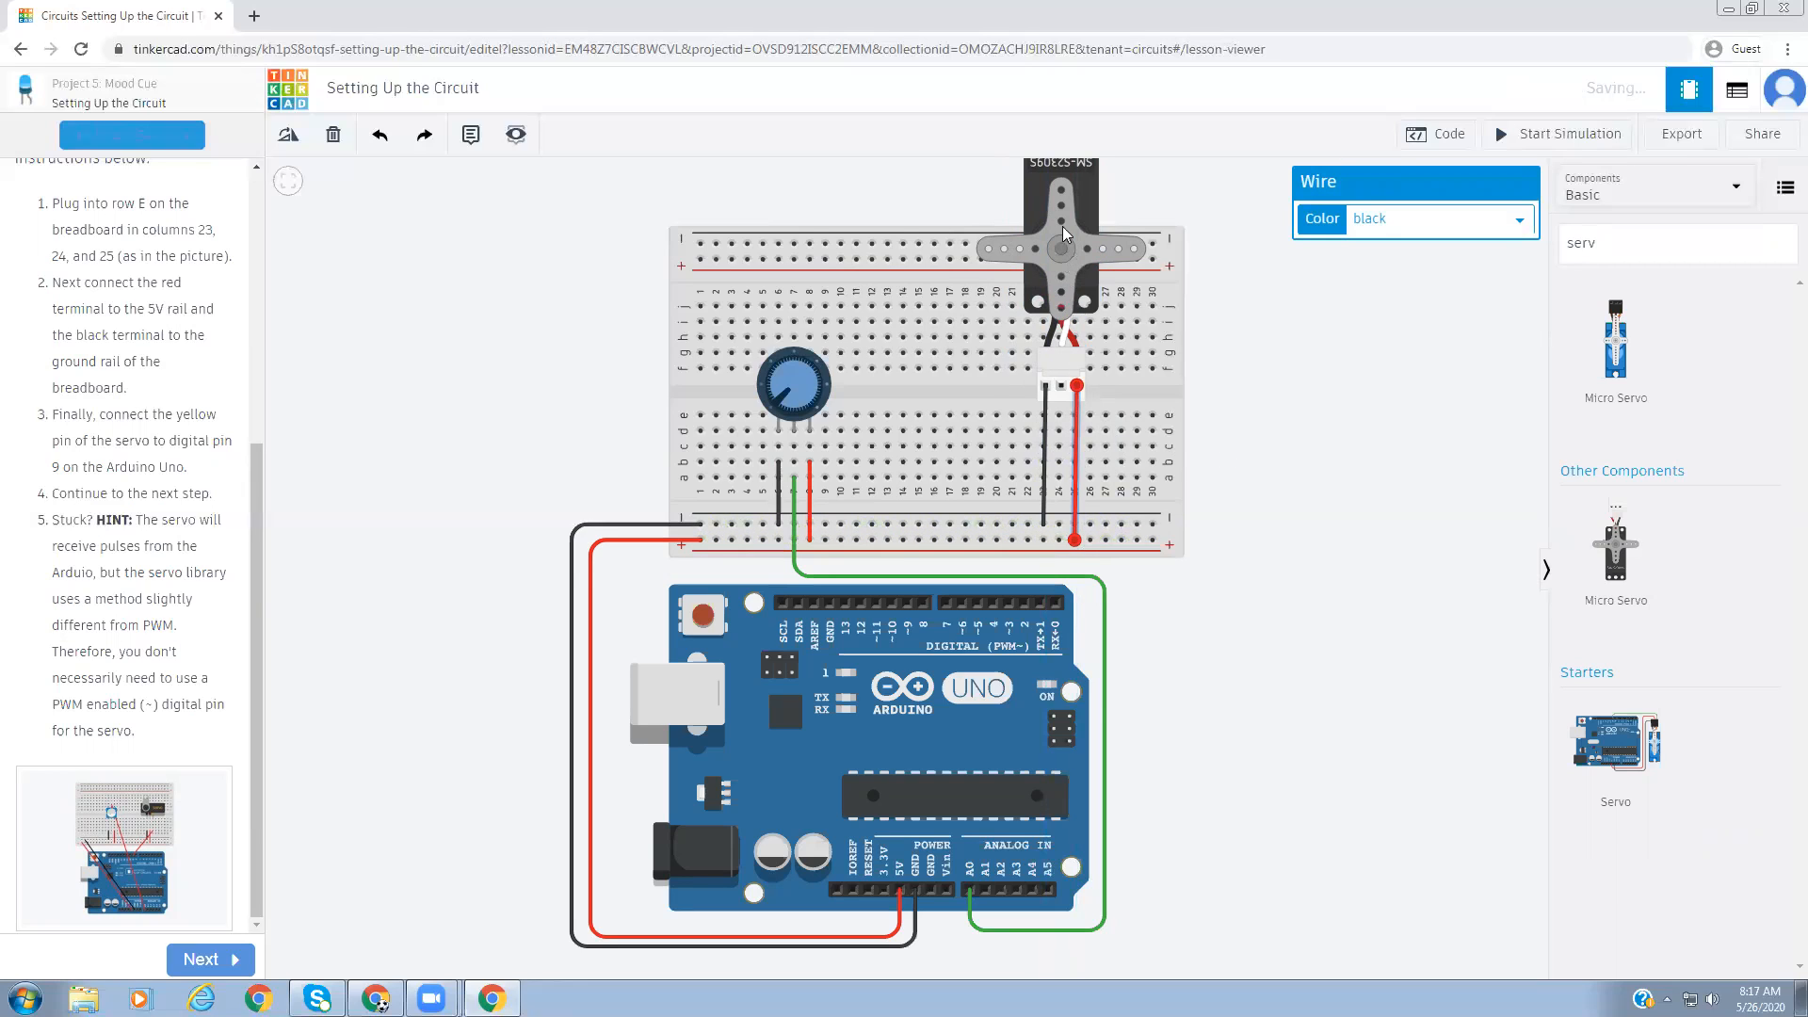
left_click_drag(1068, 198, 1079, 212)
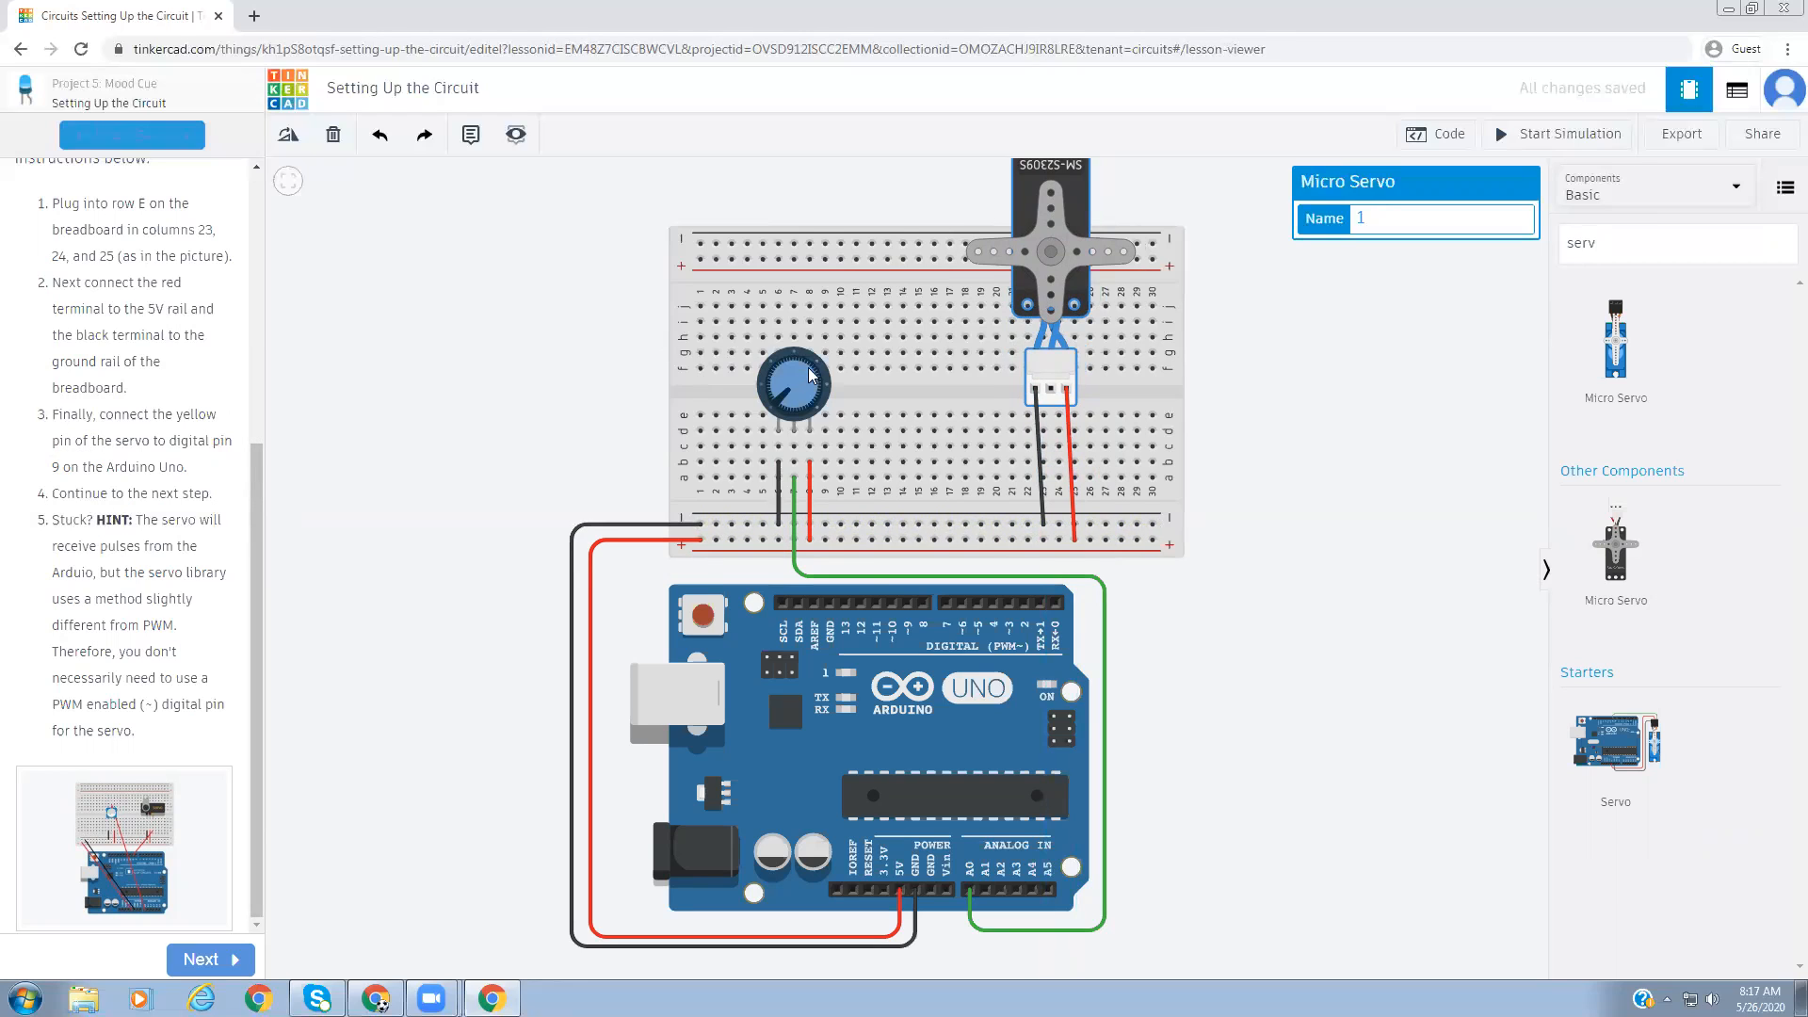
left_click(1053, 334)
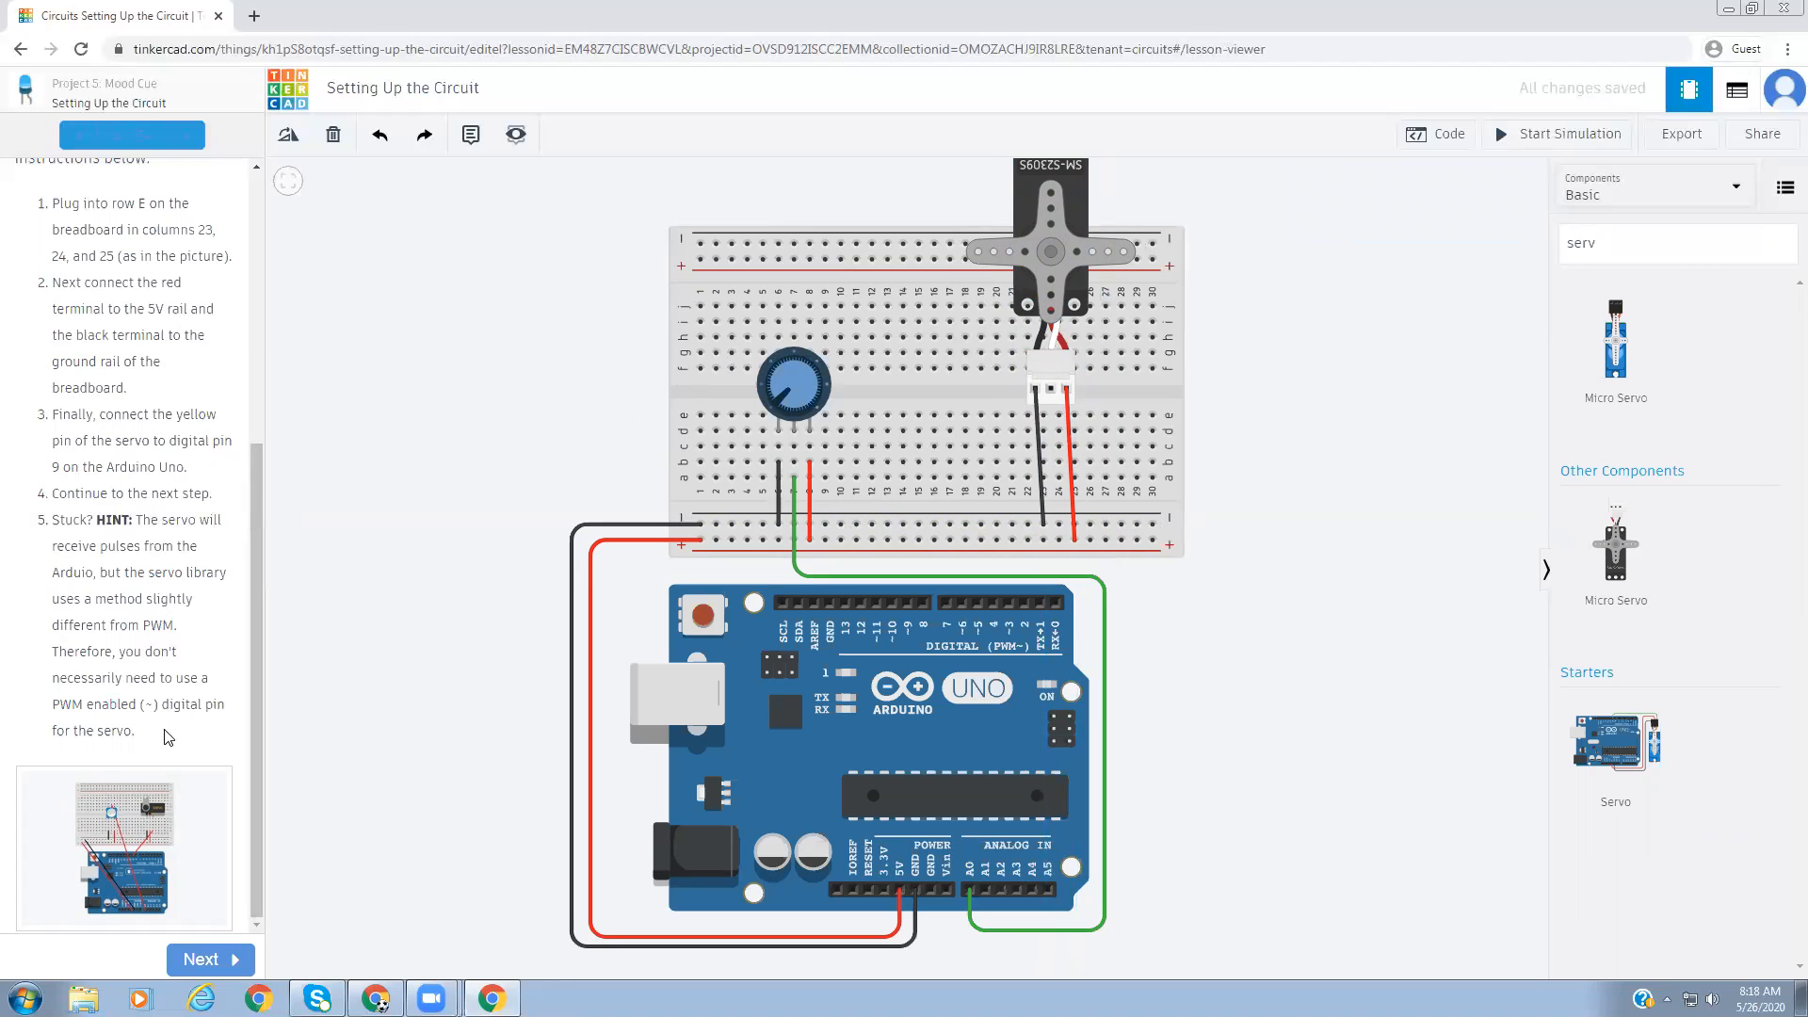
- Check the enlarged wiring picture and route a wire from the servo's middle pin below the breadboard to Arduino digital pin 9
left_click(159, 853)
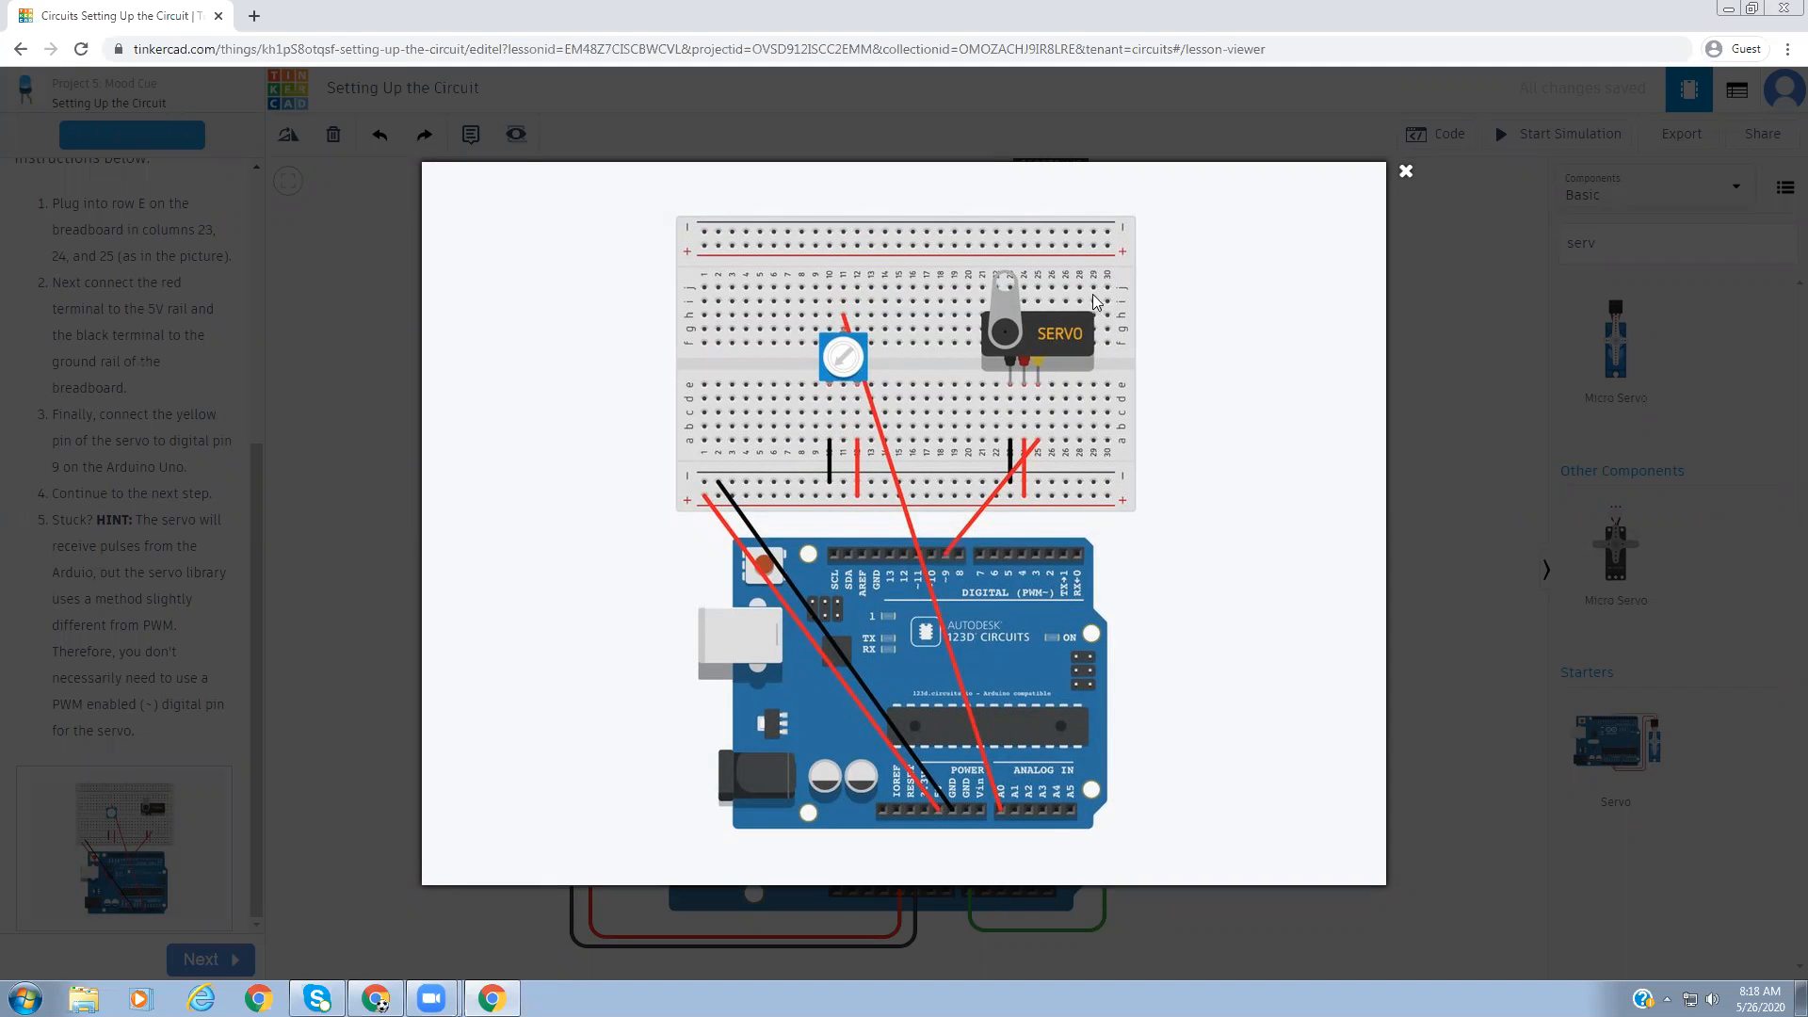
left_click(1407, 171)
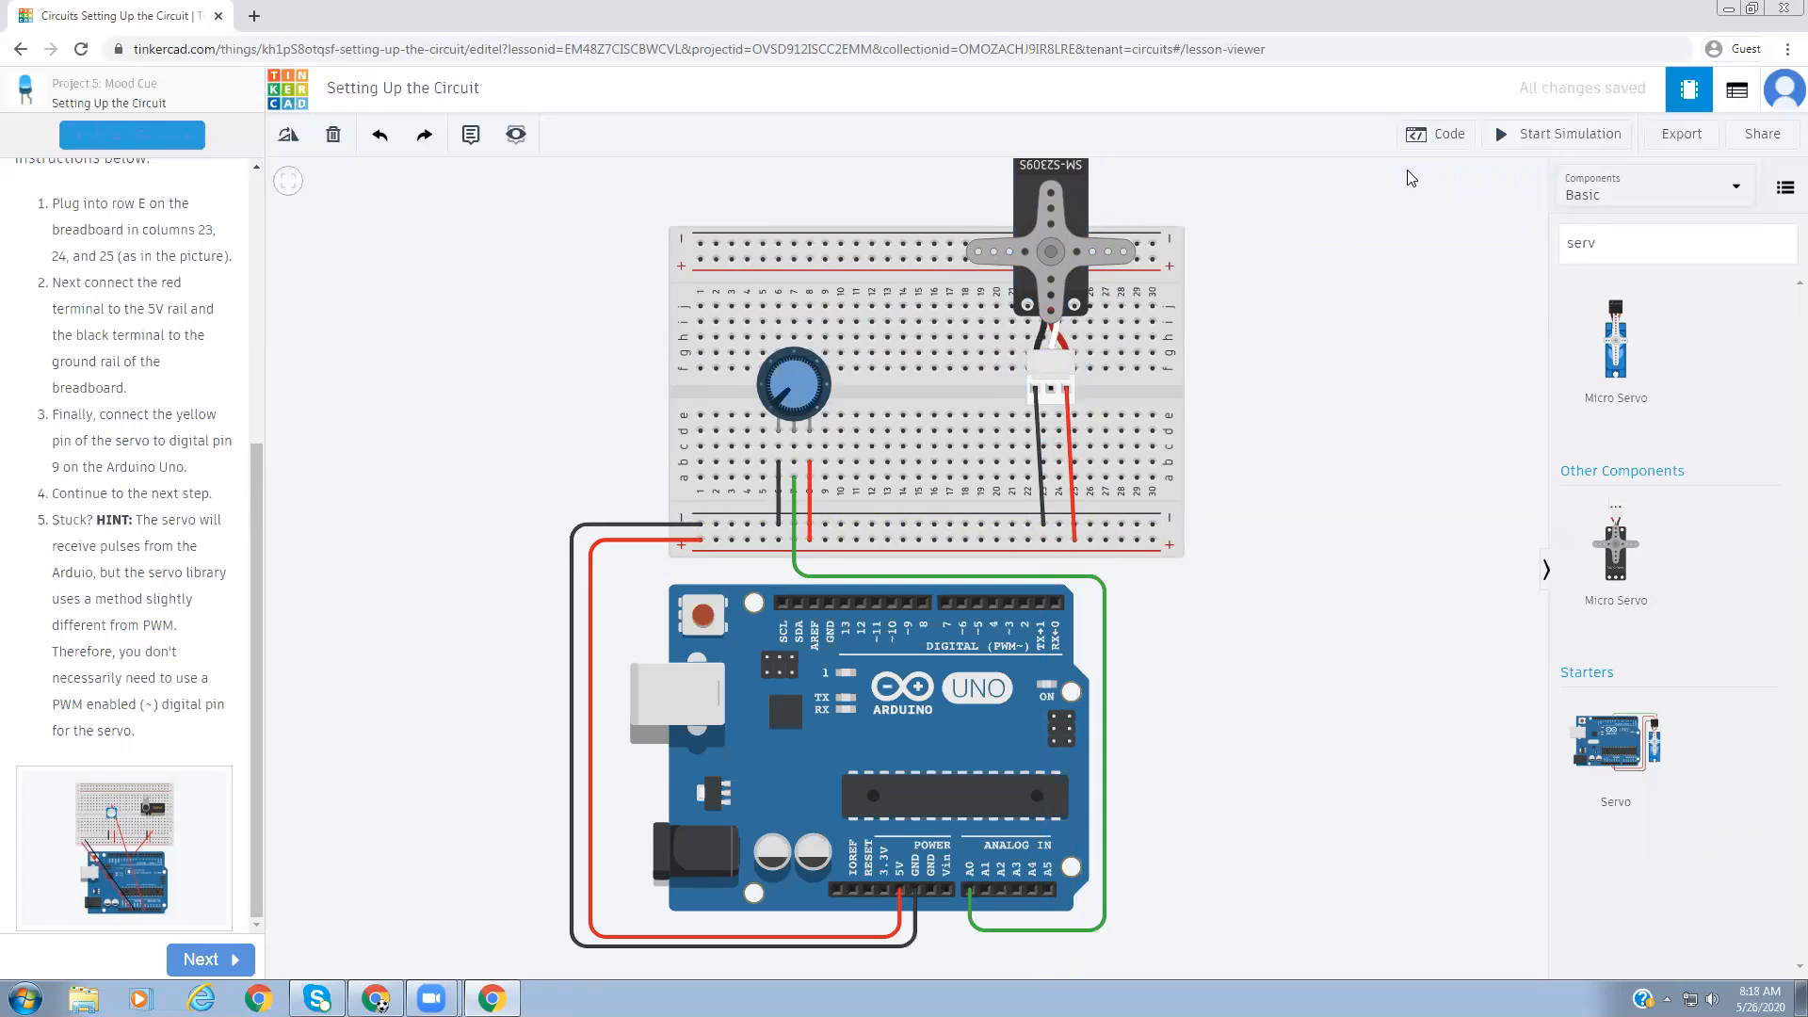
left_click(1050, 388)
left_click(1053, 566)
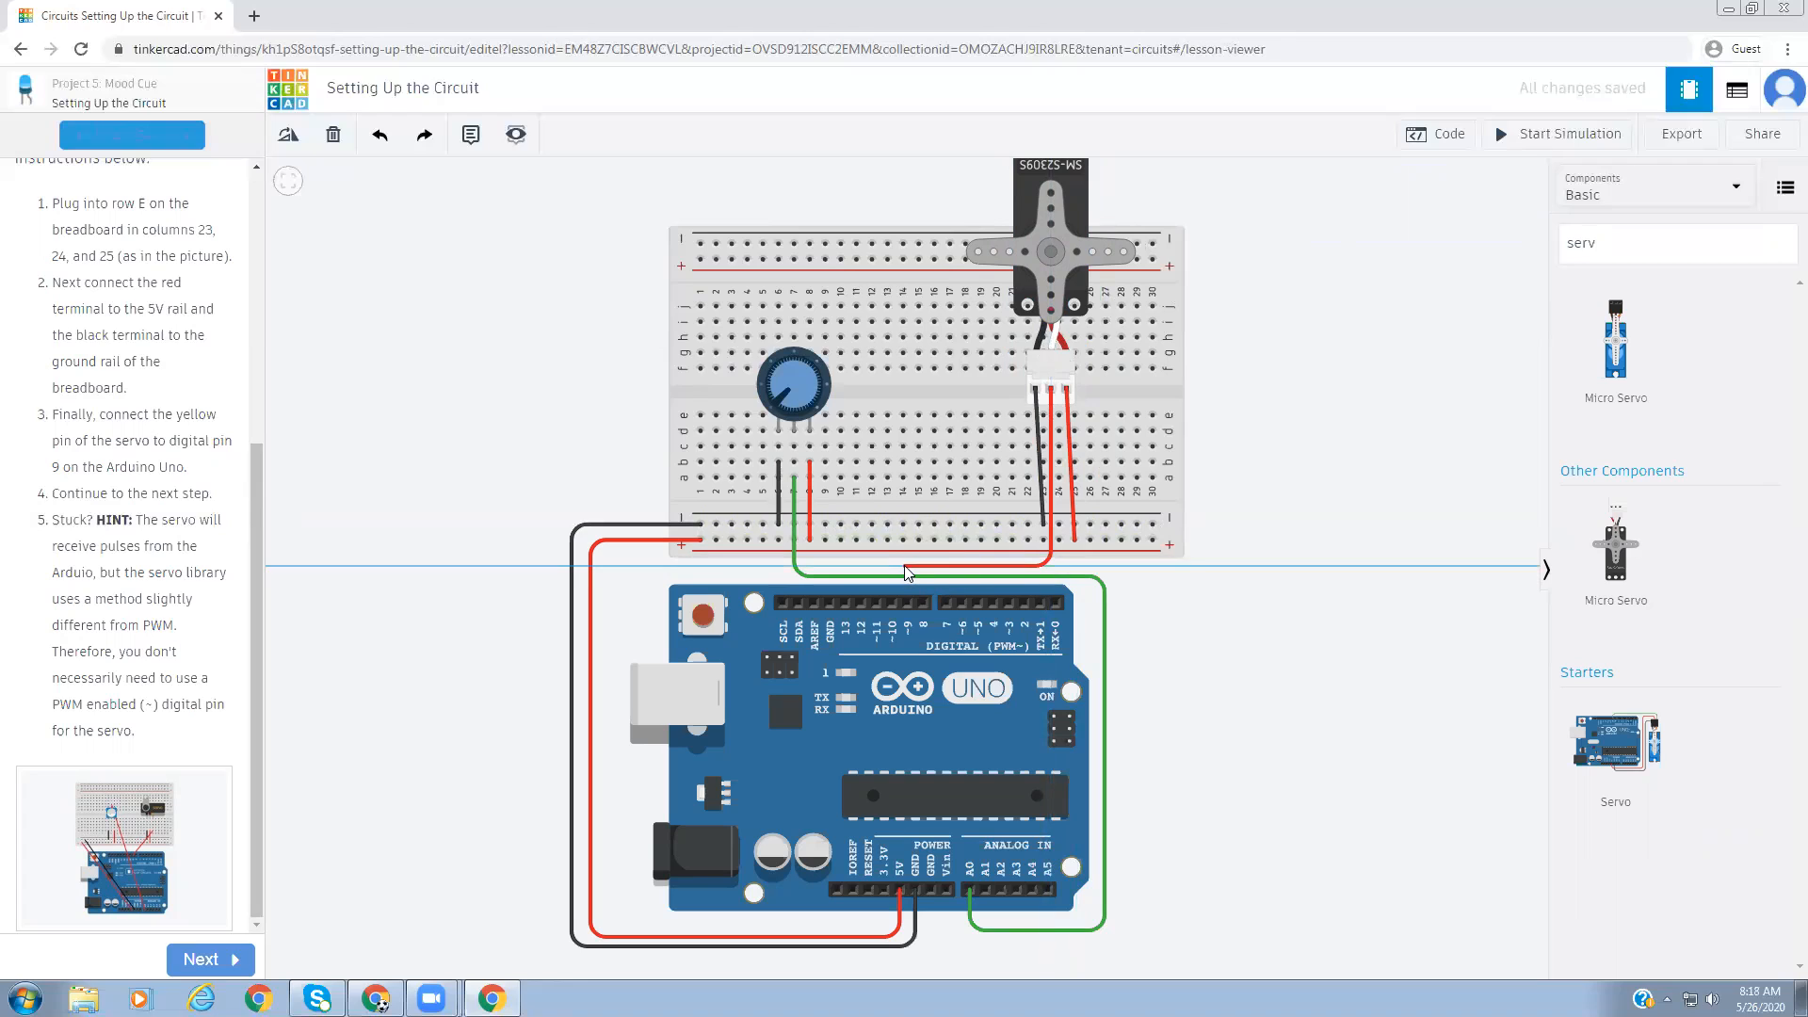
left_click(912, 565)
left_click(907, 601)
left_click_drag(910, 569, 906, 569)
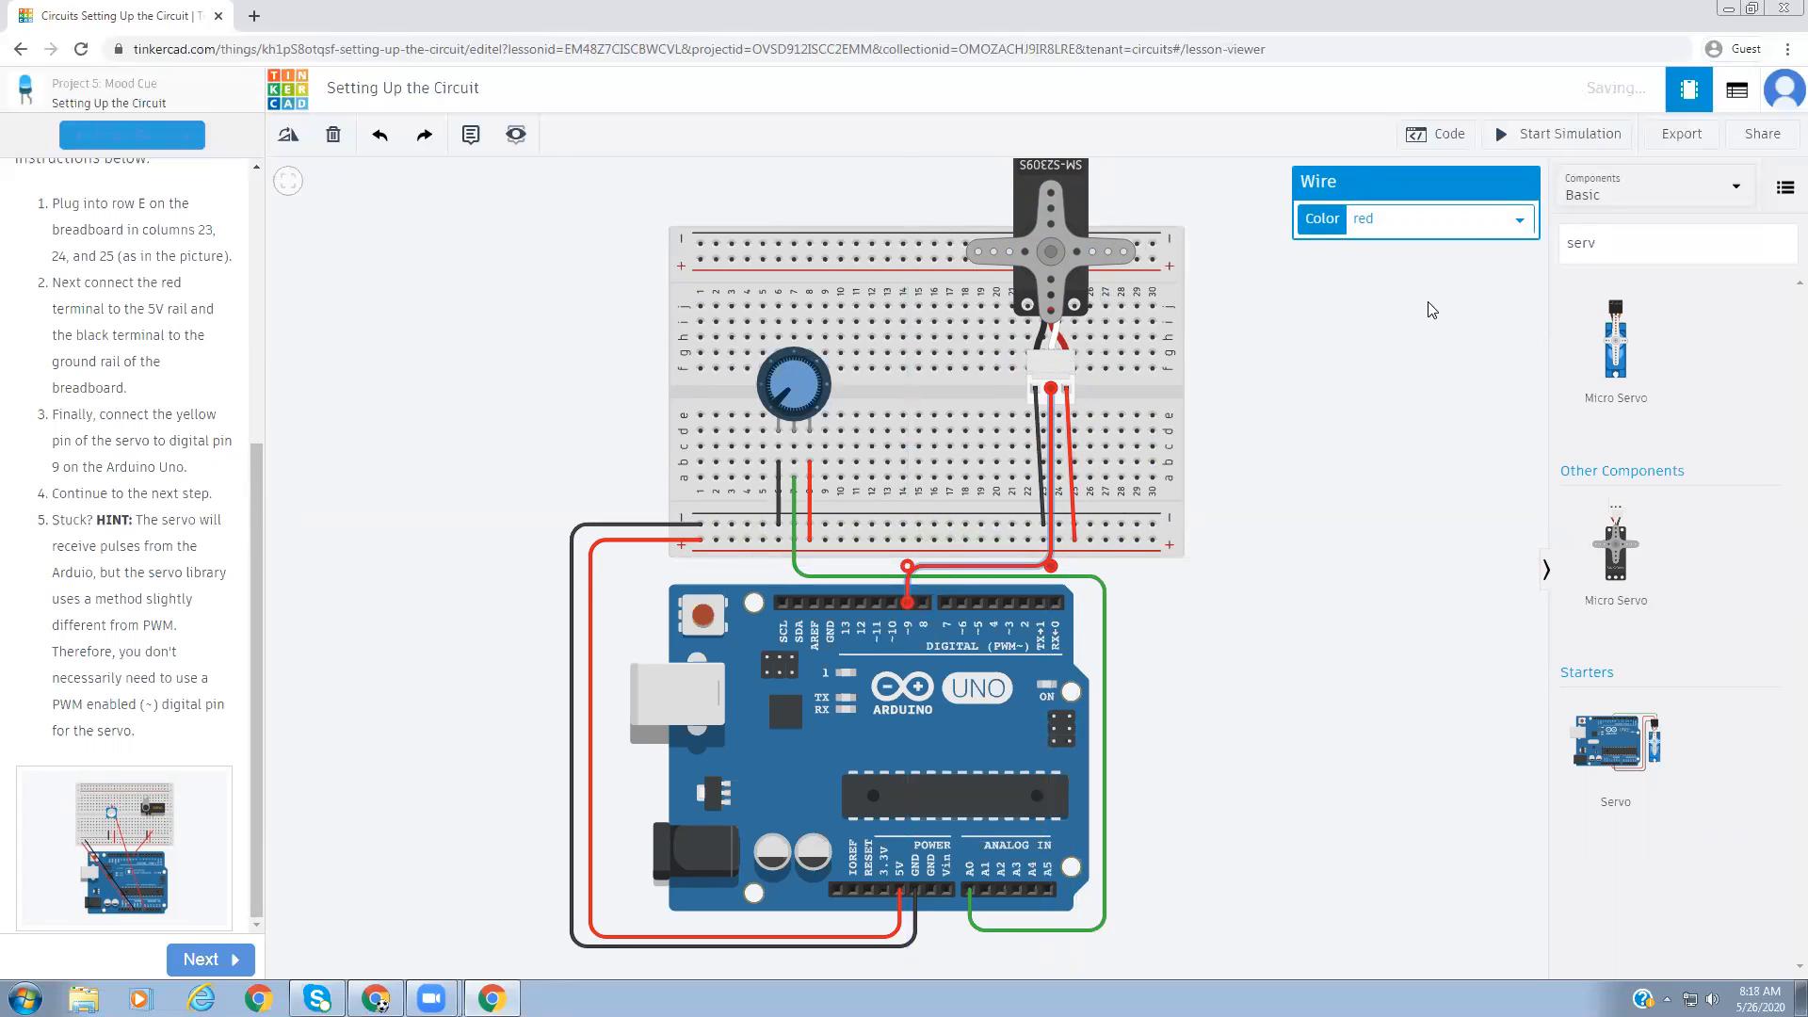
- Set the color of the servo's pin 9 wire to white and deselect it
left_click(1498, 227)
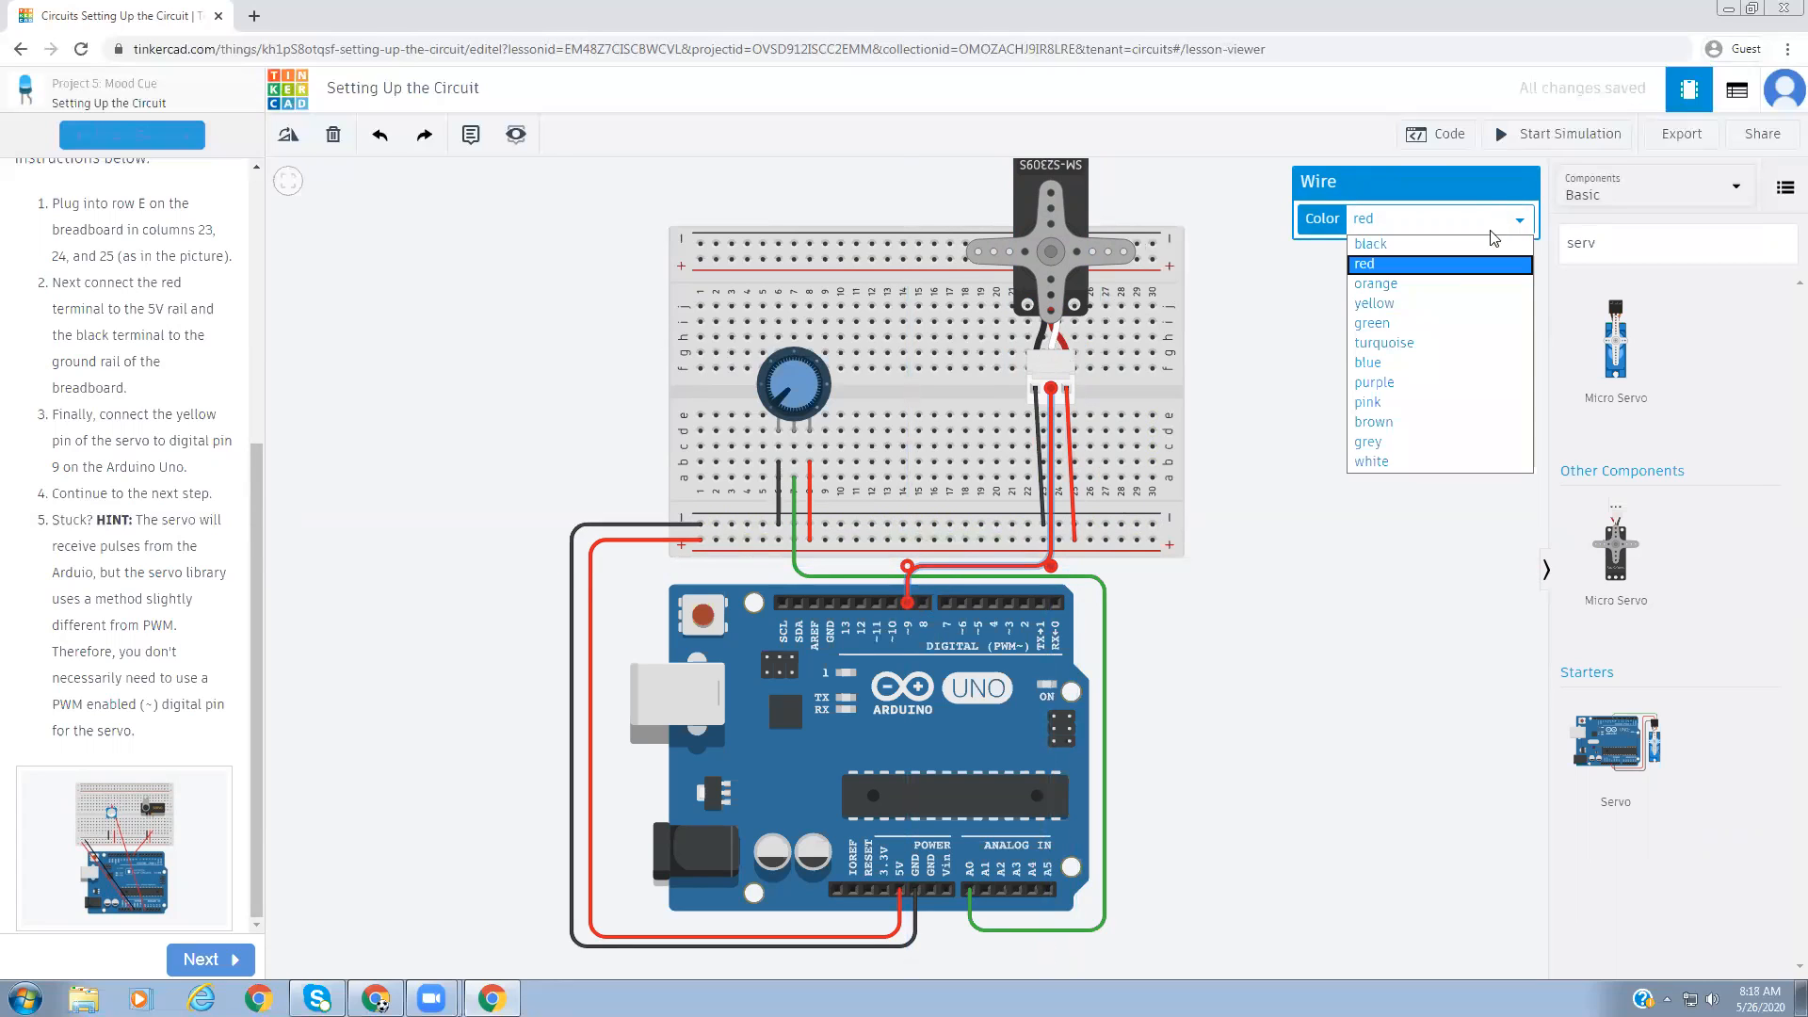
left_click(1384, 463)
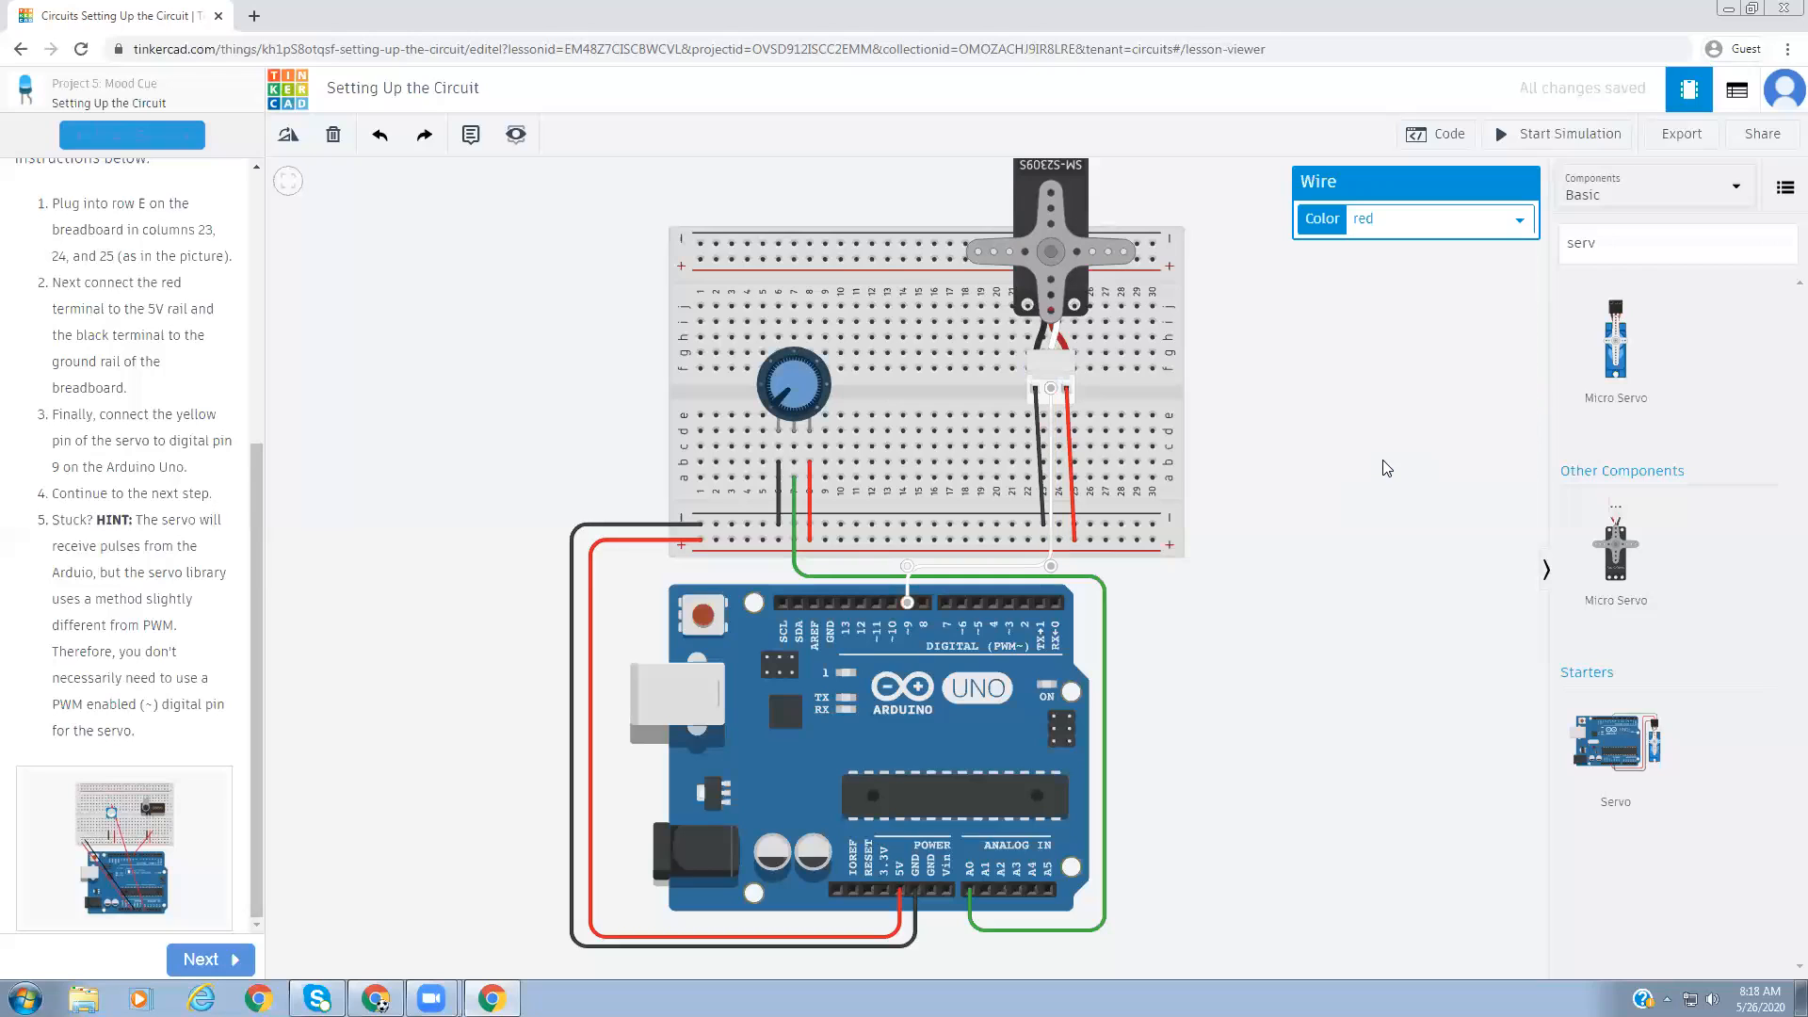
left_click(1307, 515)
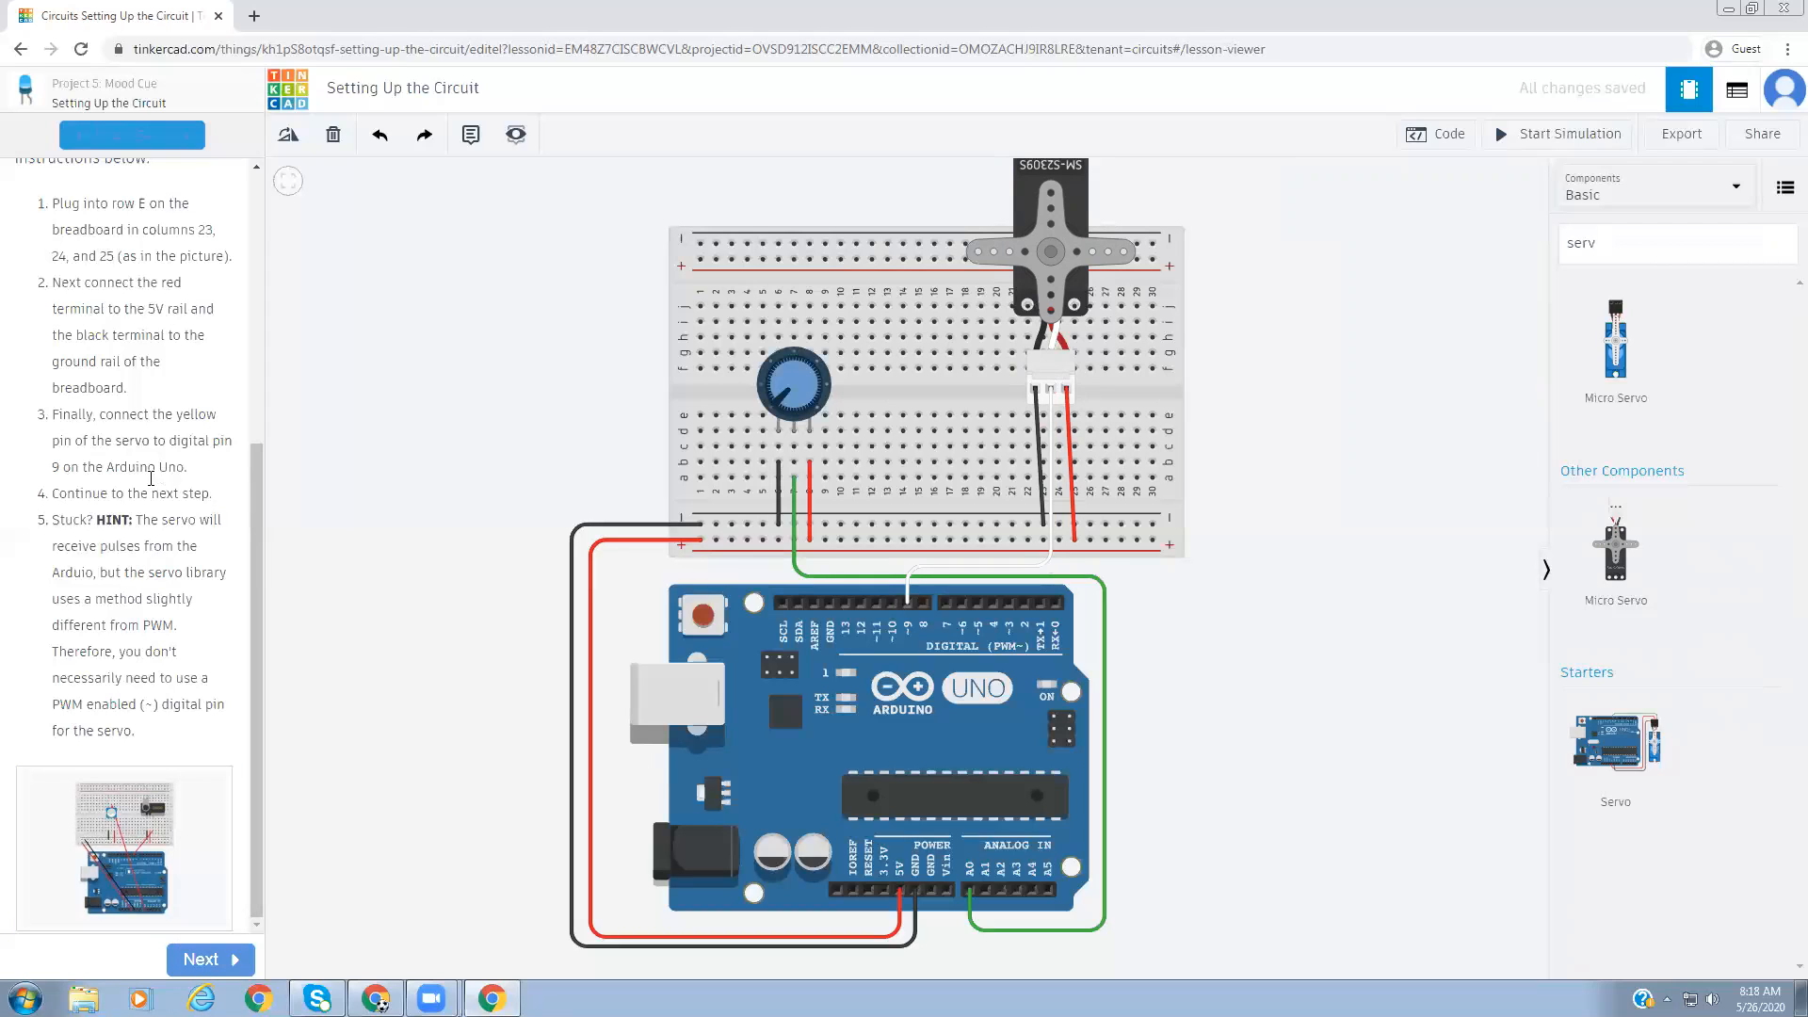
- Advance to the Attach the Servo (Arduino Kit) page and read its instructions through to the hint
mouse_move(52, 705)
left_mouse_down()
mouse_move(99, 705)
mouse_move(81, 703)
left_mouse_up()
left_click(208, 960)
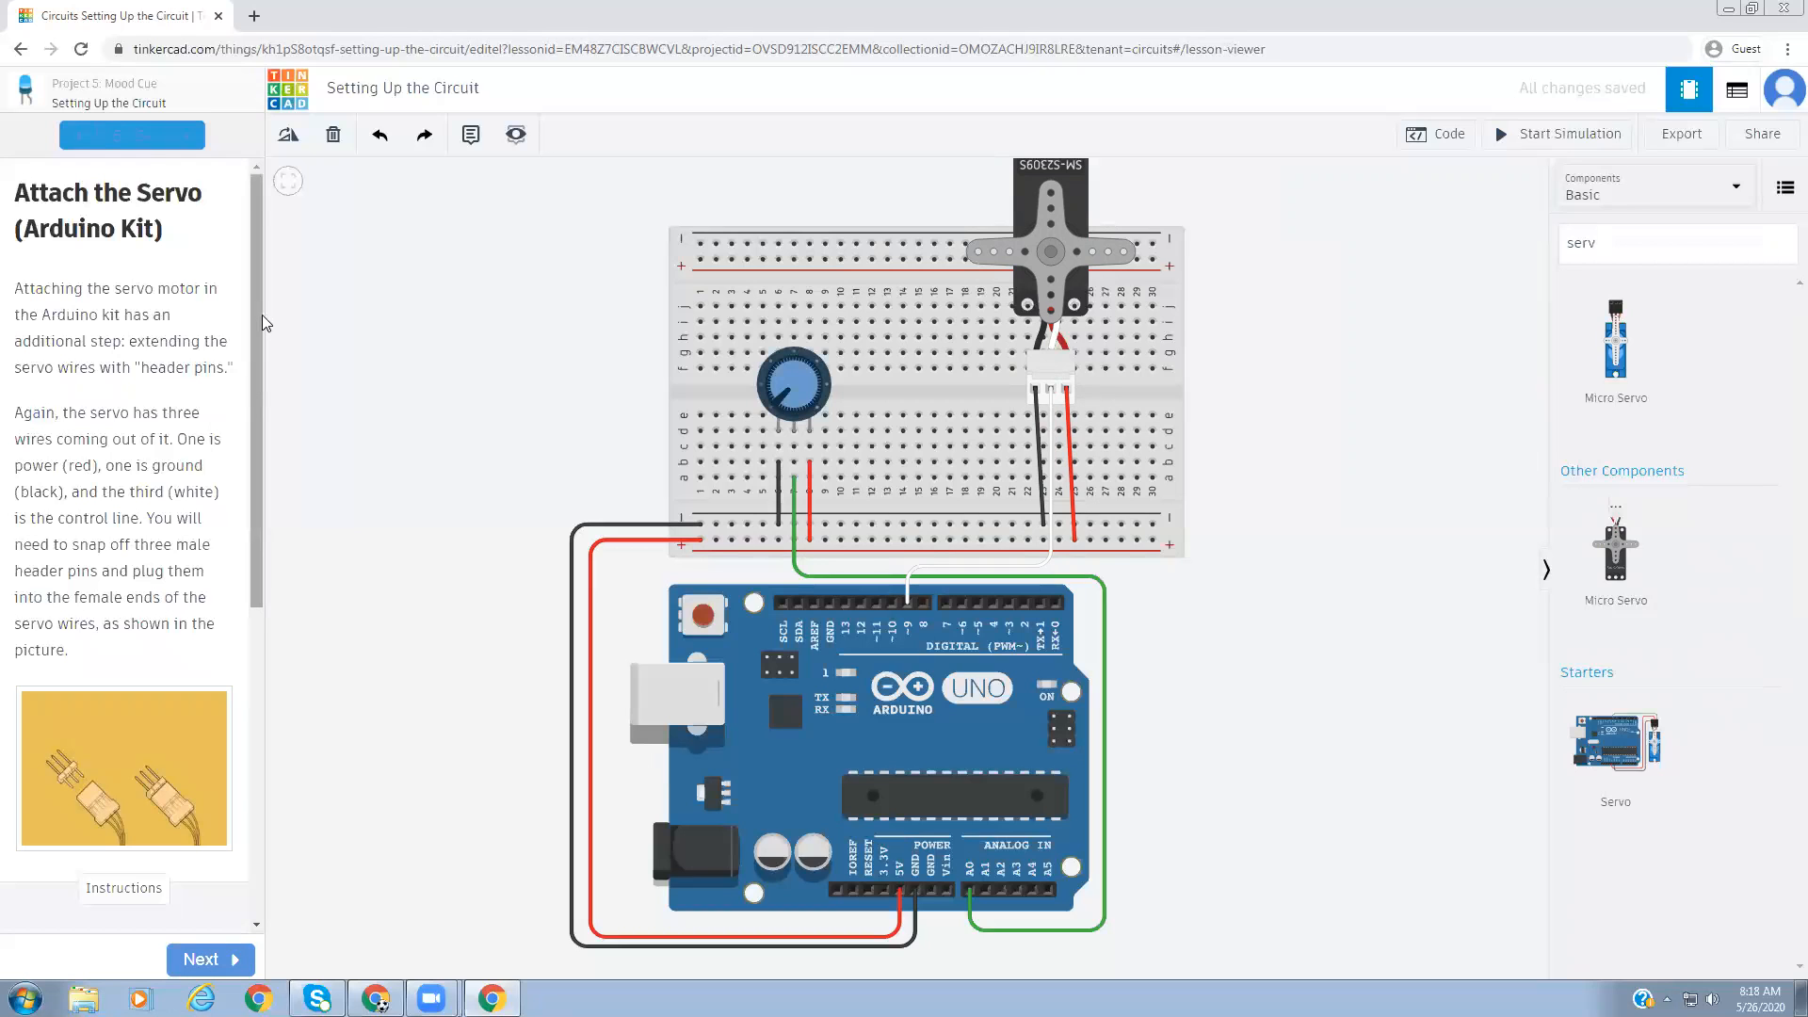
left_click_drag(259, 315, 262, 469)
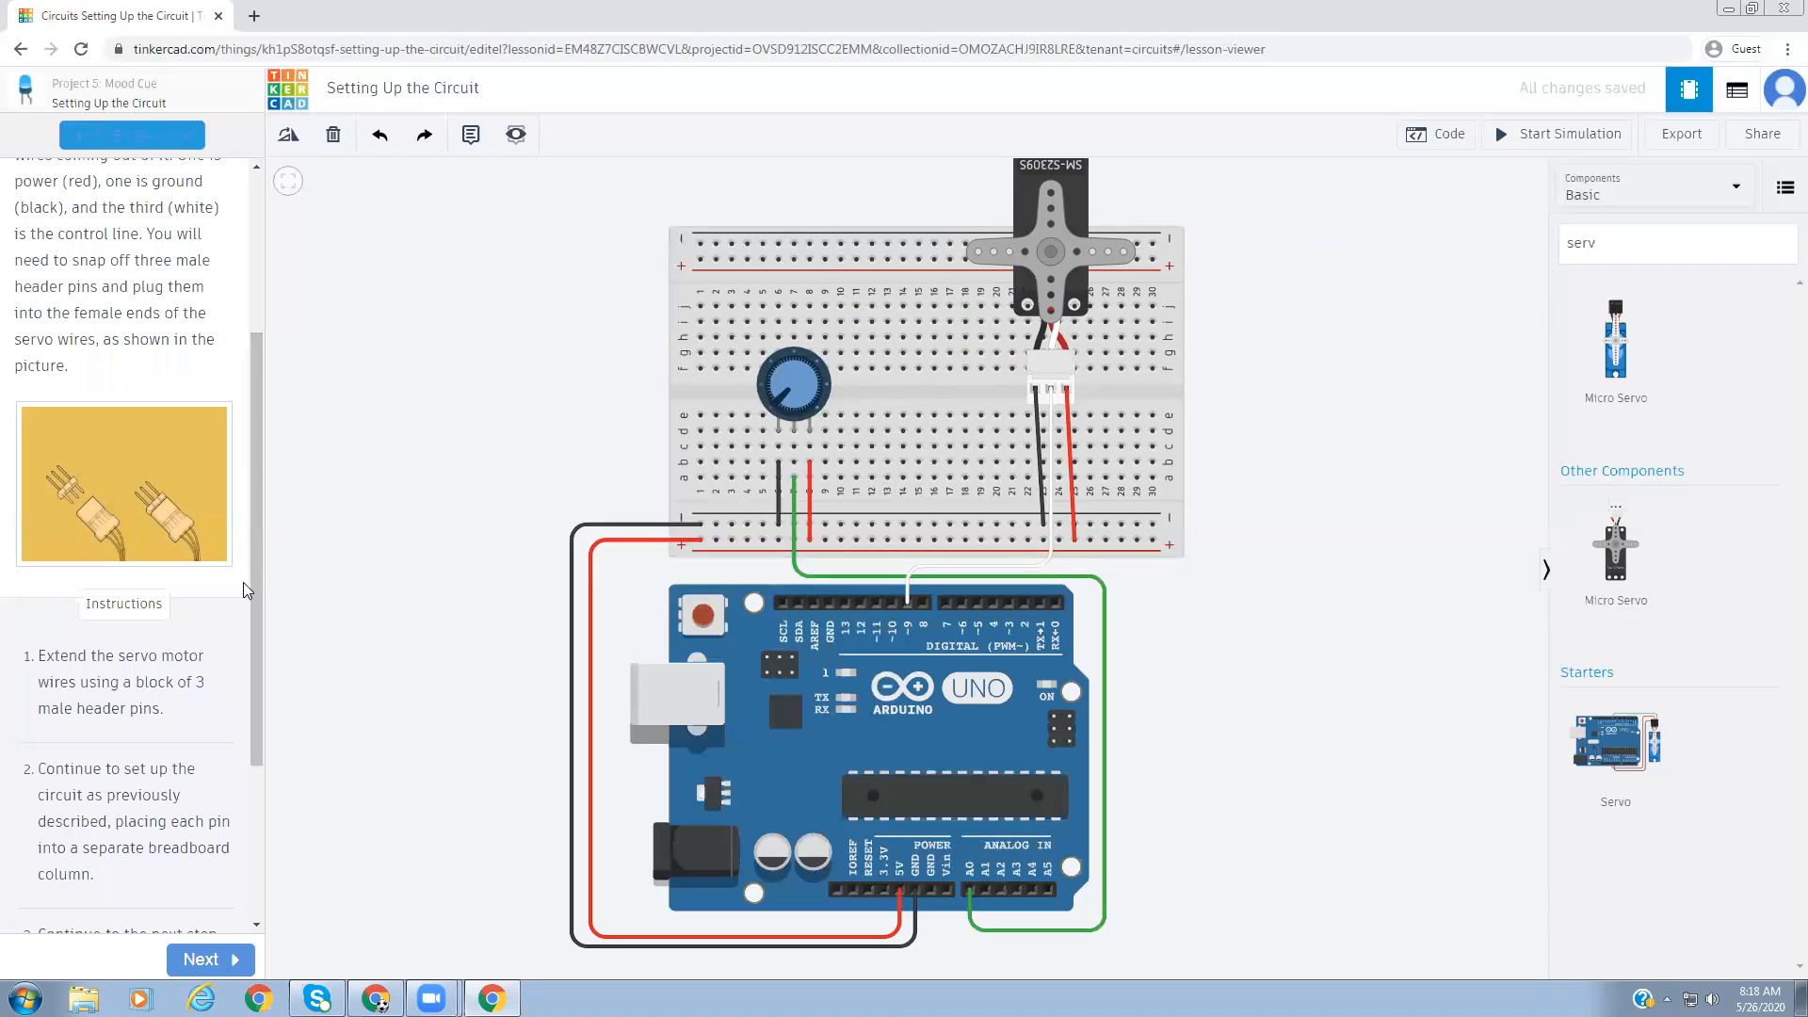
scroll(252, 595, "down", 3)
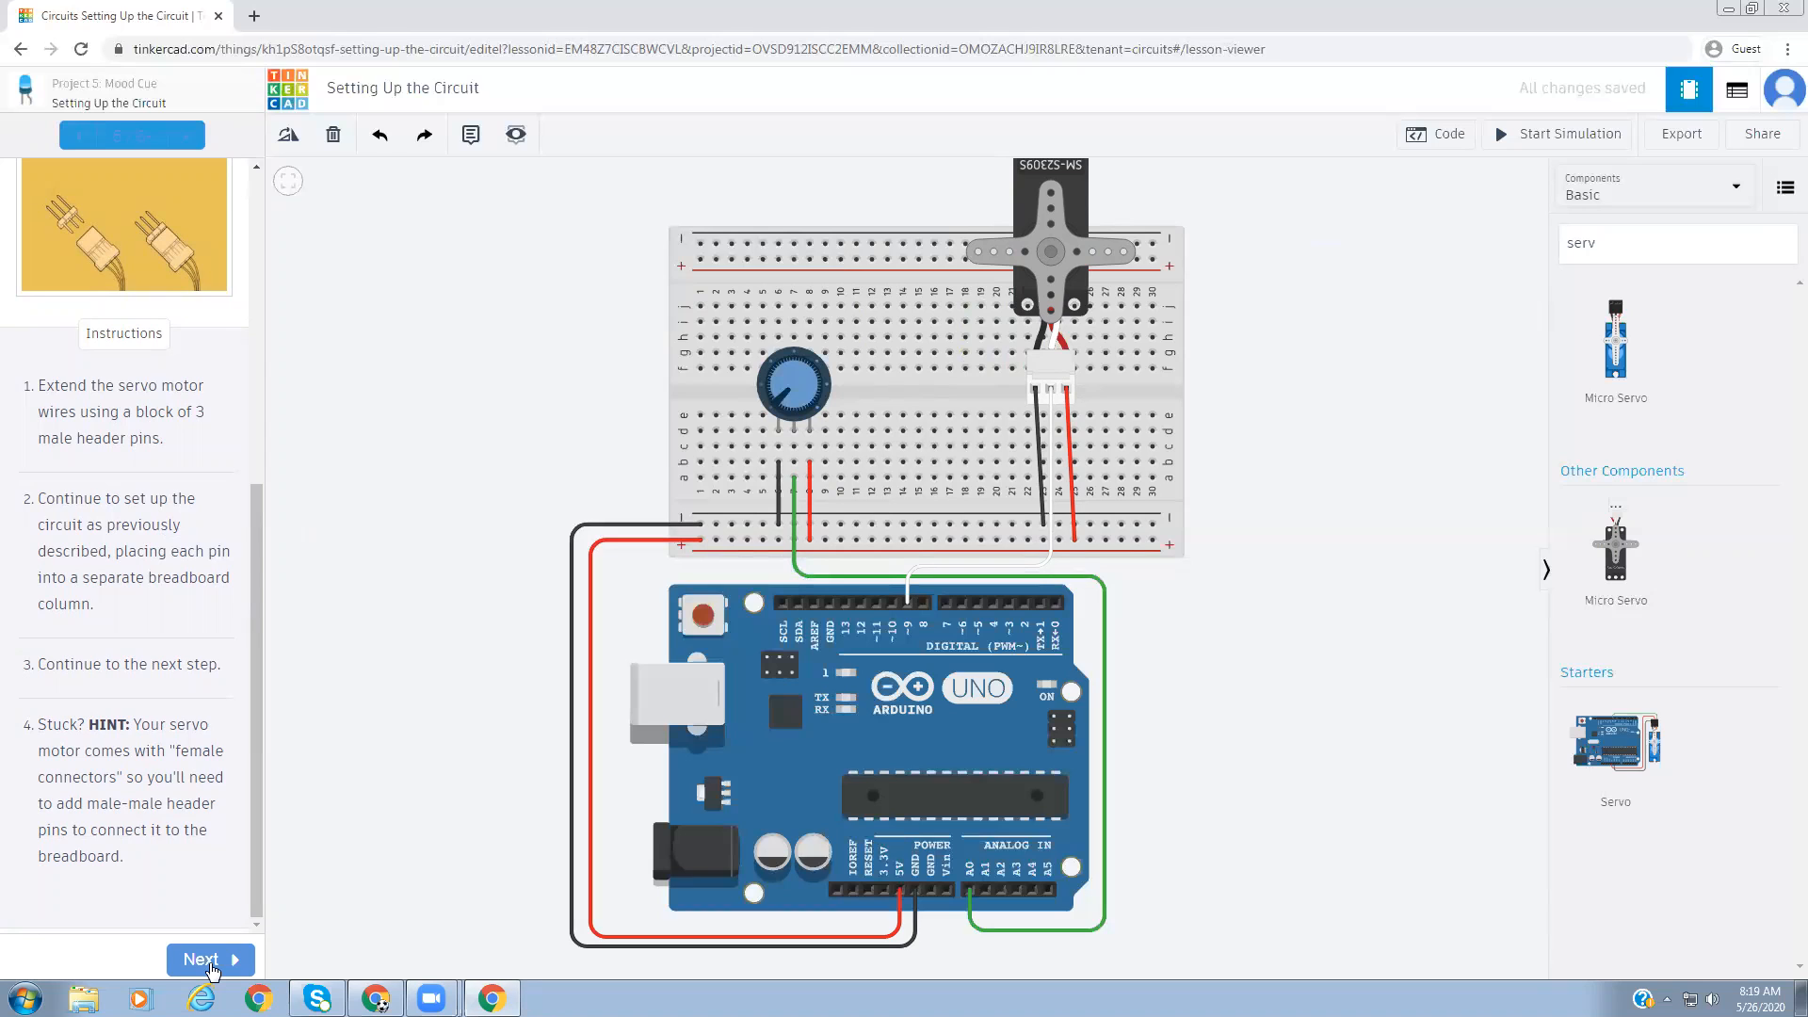
- Advance to the Decoupling Capacitors page and read it down to the capacitor placement instructions
left_click(209, 962)
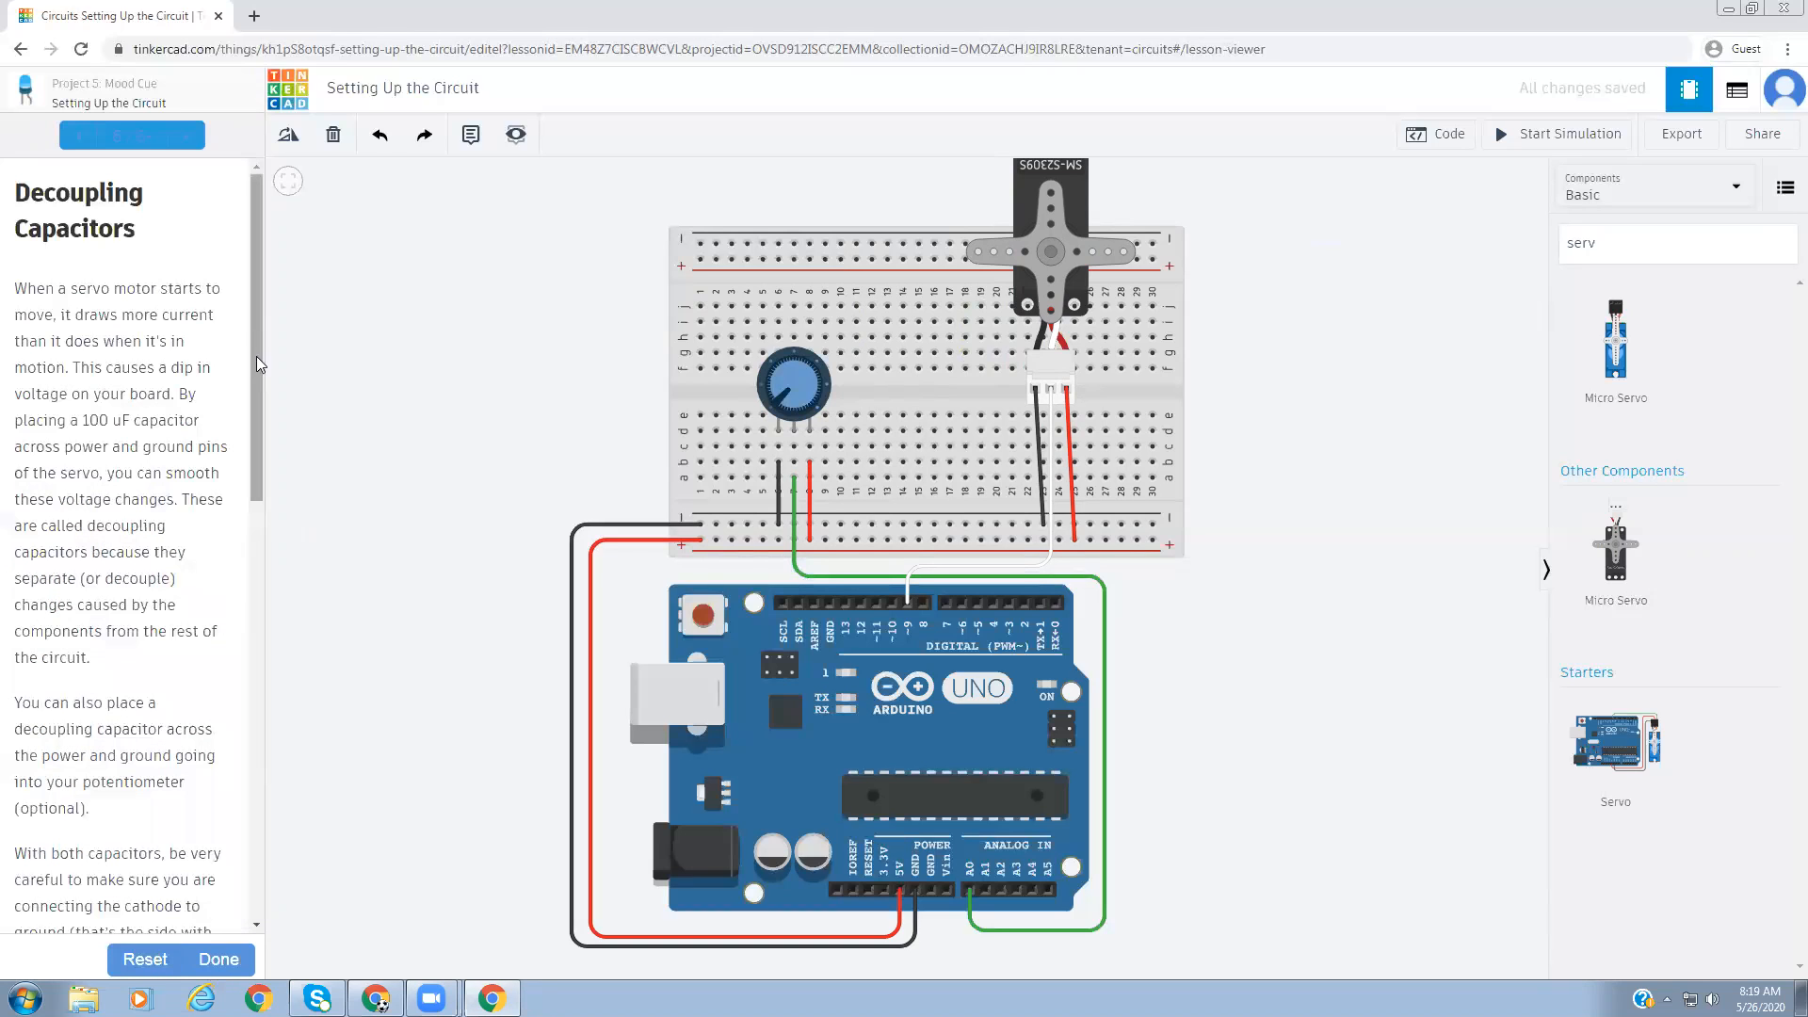
mouse_move(261, 310)
left_mouse_down()
mouse_move(261, 367)
mouse_move(262, 316)
left_mouse_up()
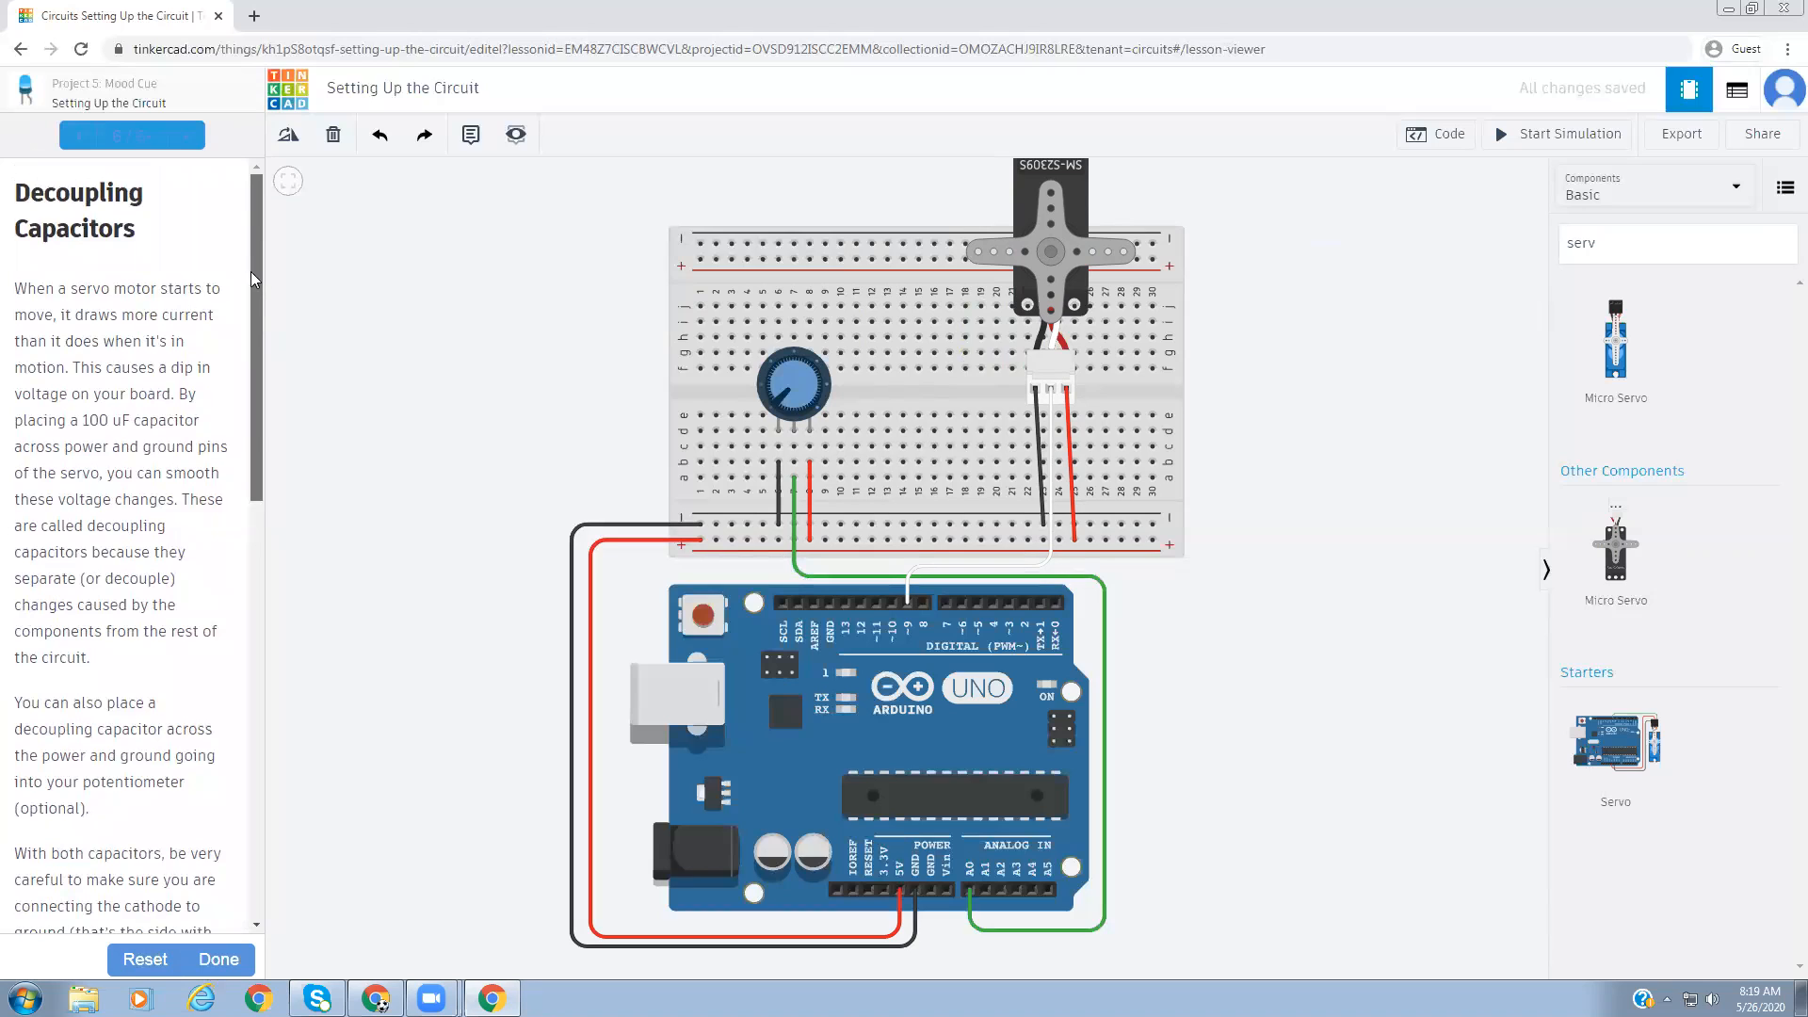
left_click_drag(255, 301, 257, 359)
left_click_drag(136, 678, 14, 581)
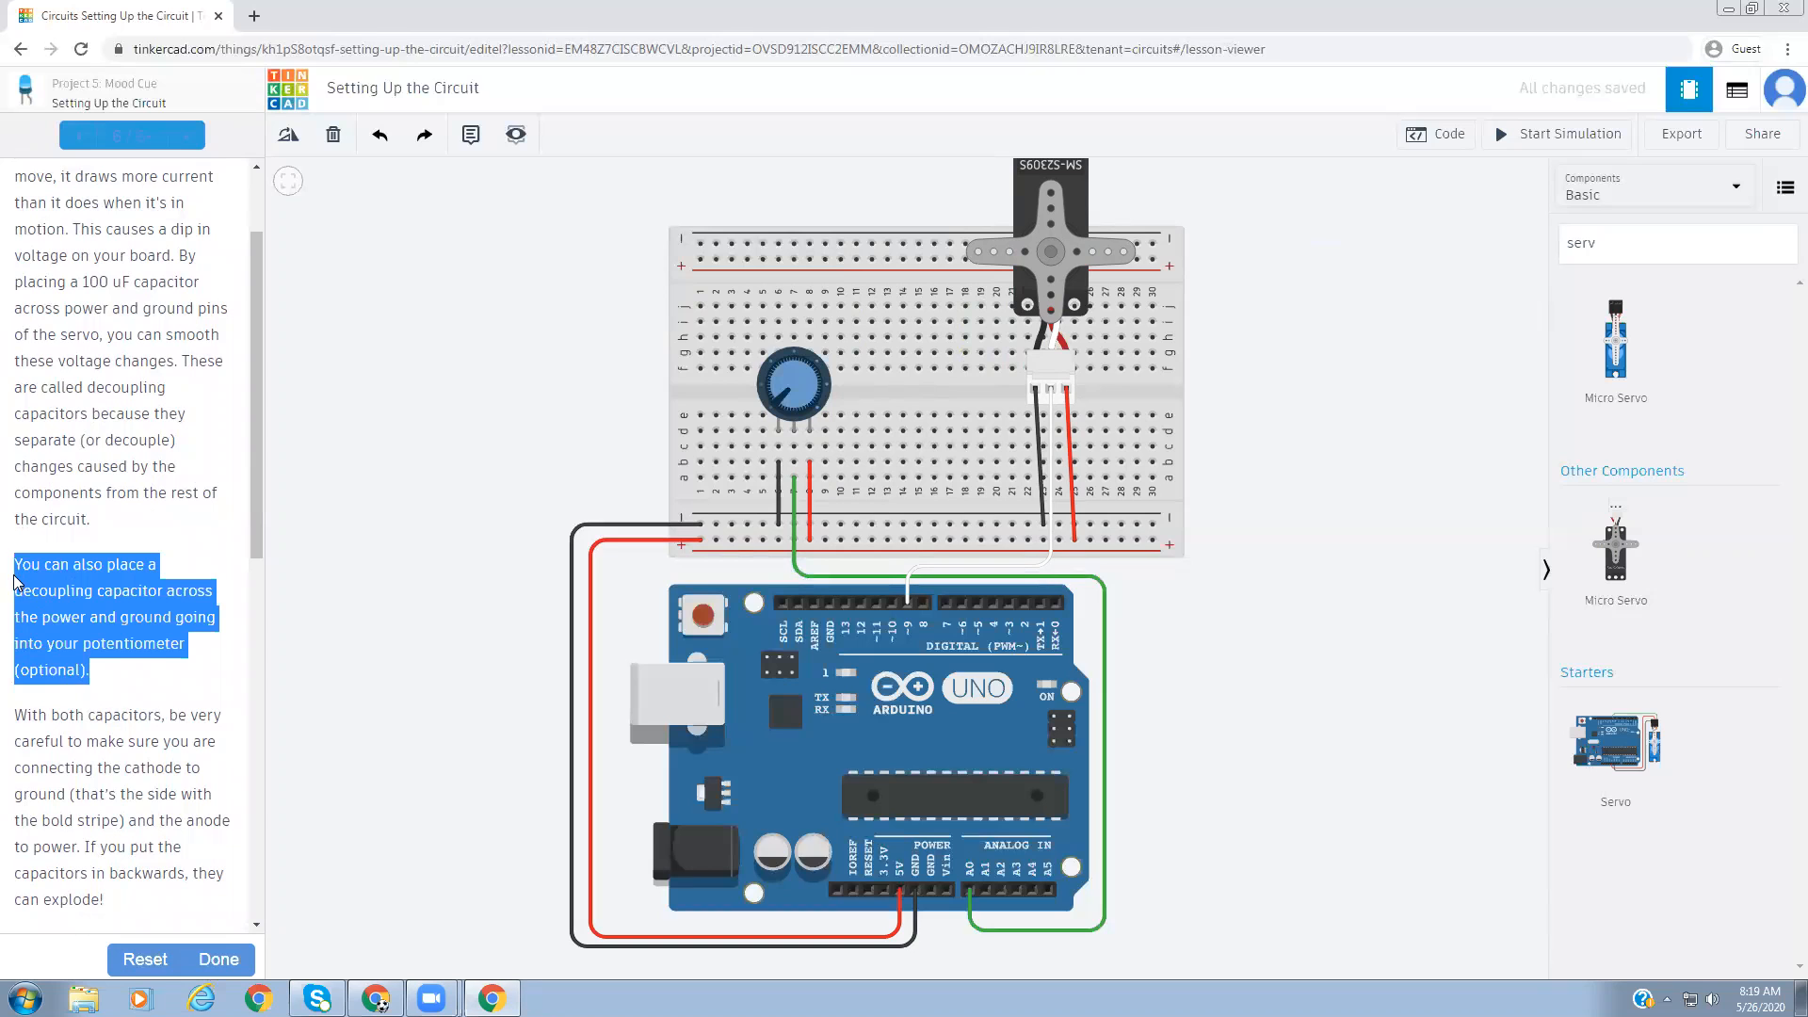
left_click_drag(258, 471, 262, 829)
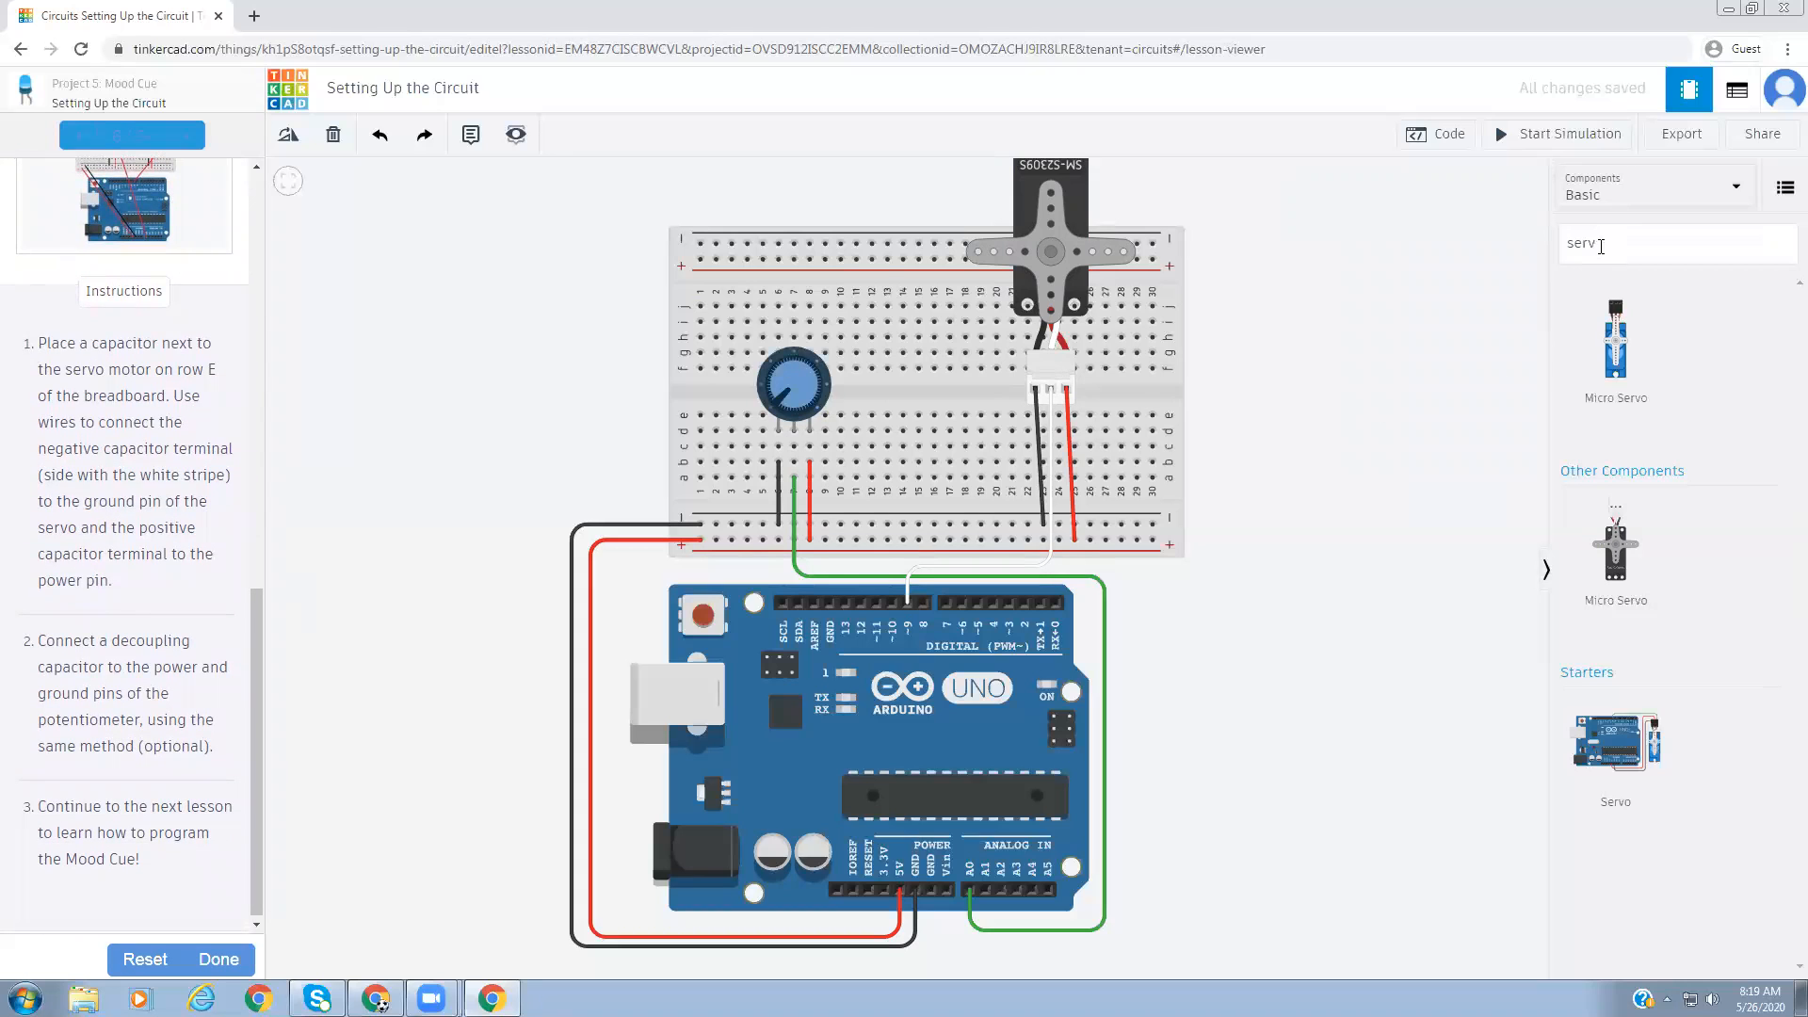
- Show all components and place a polarized capacitor on the breadboard just left of the servo's connector
left_click(1634, 195)
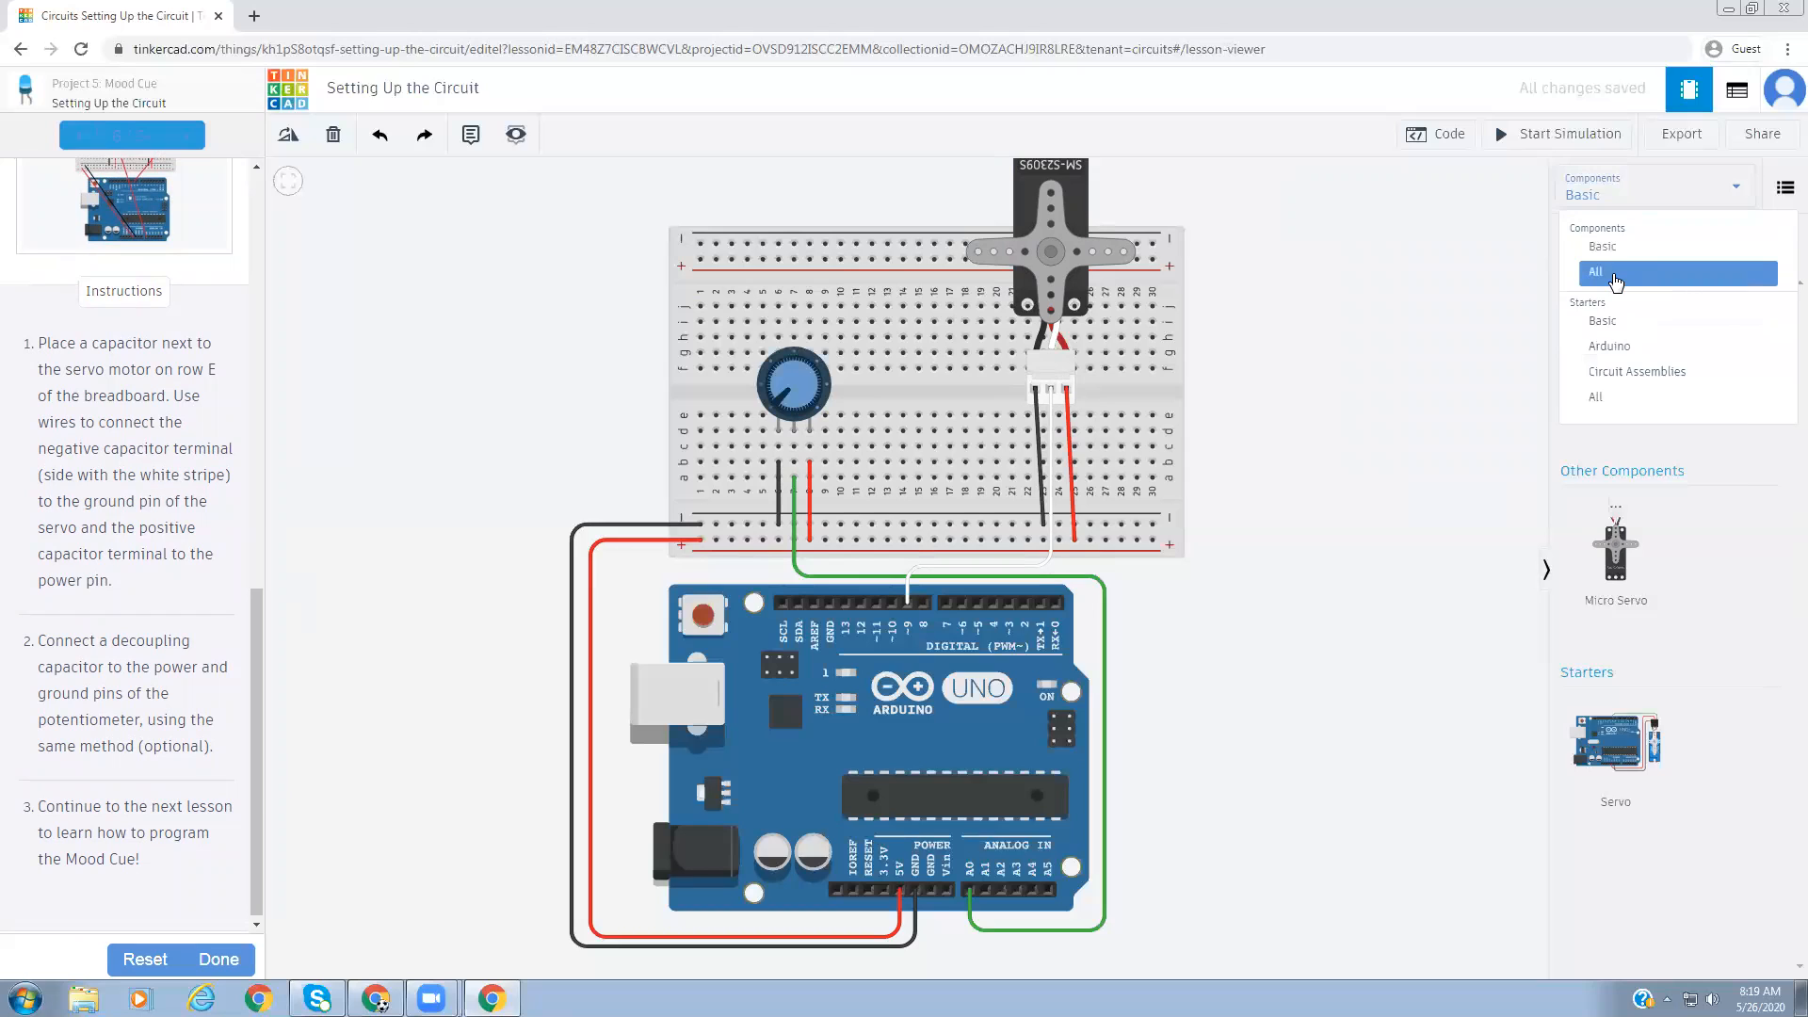
left_click(1614, 274)
left_click_drag(1613, 535, 986, 431)
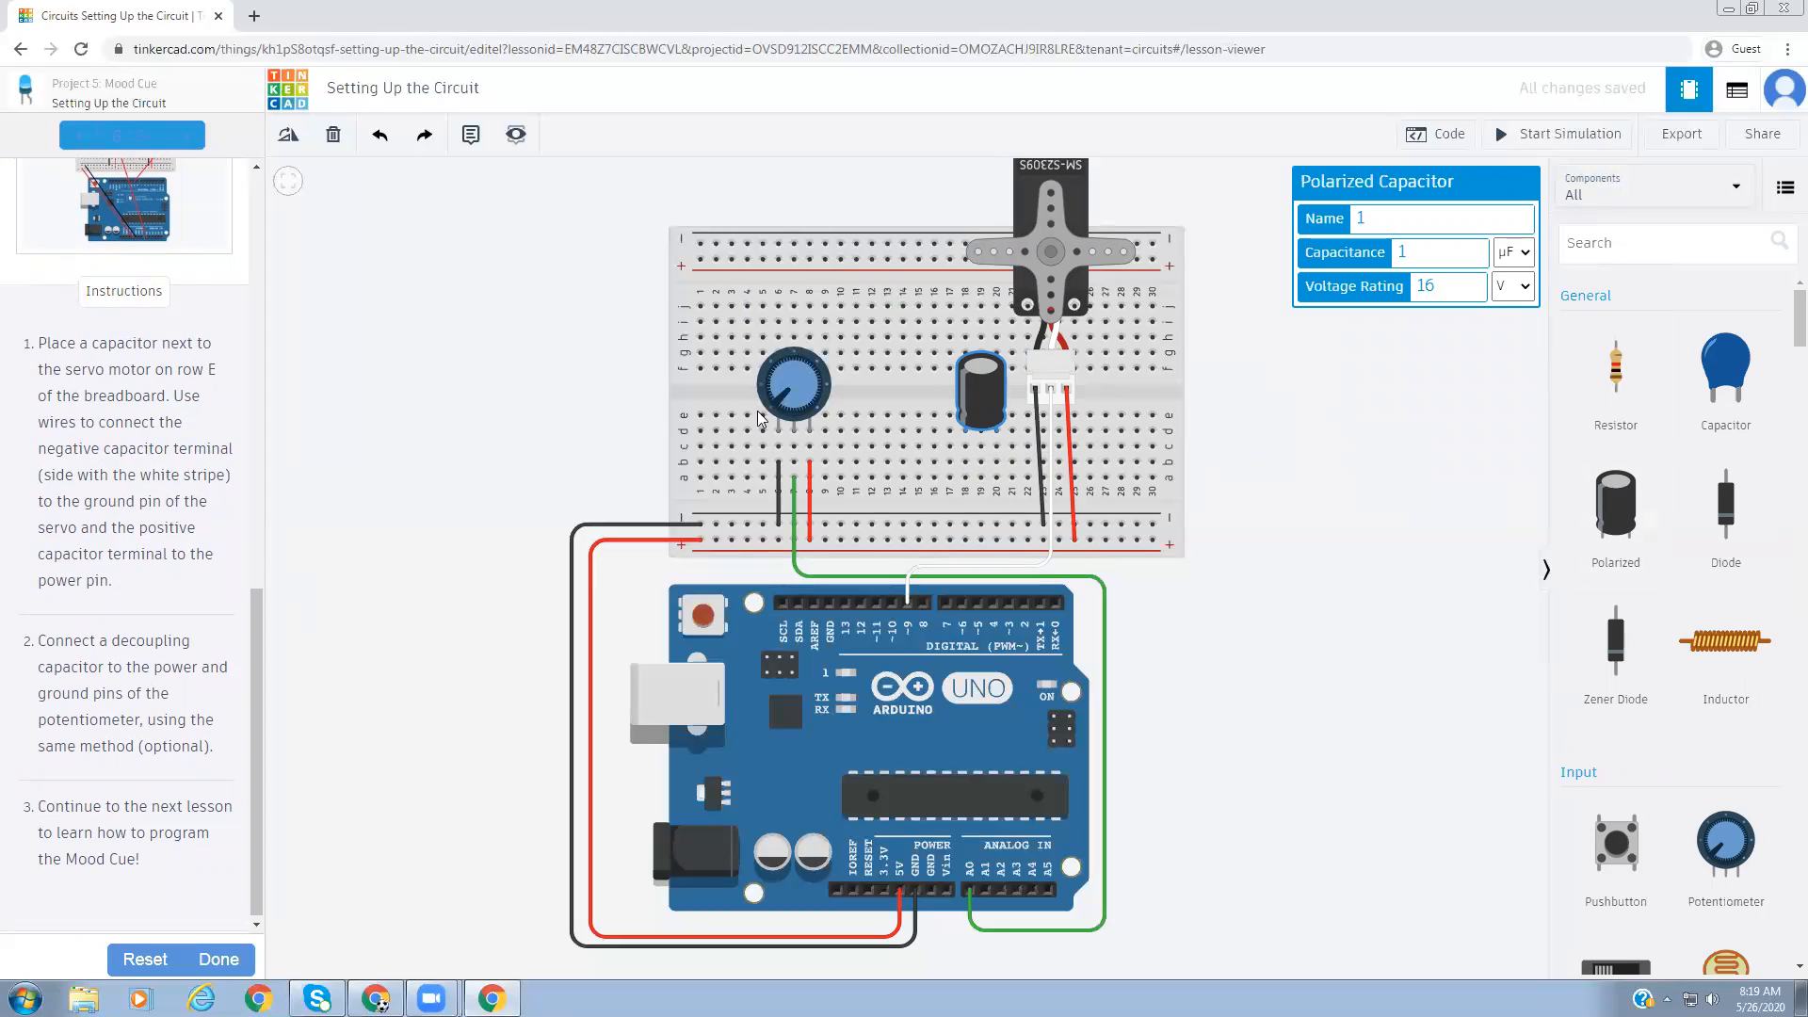
left_click_drag(980, 417, 977, 395)
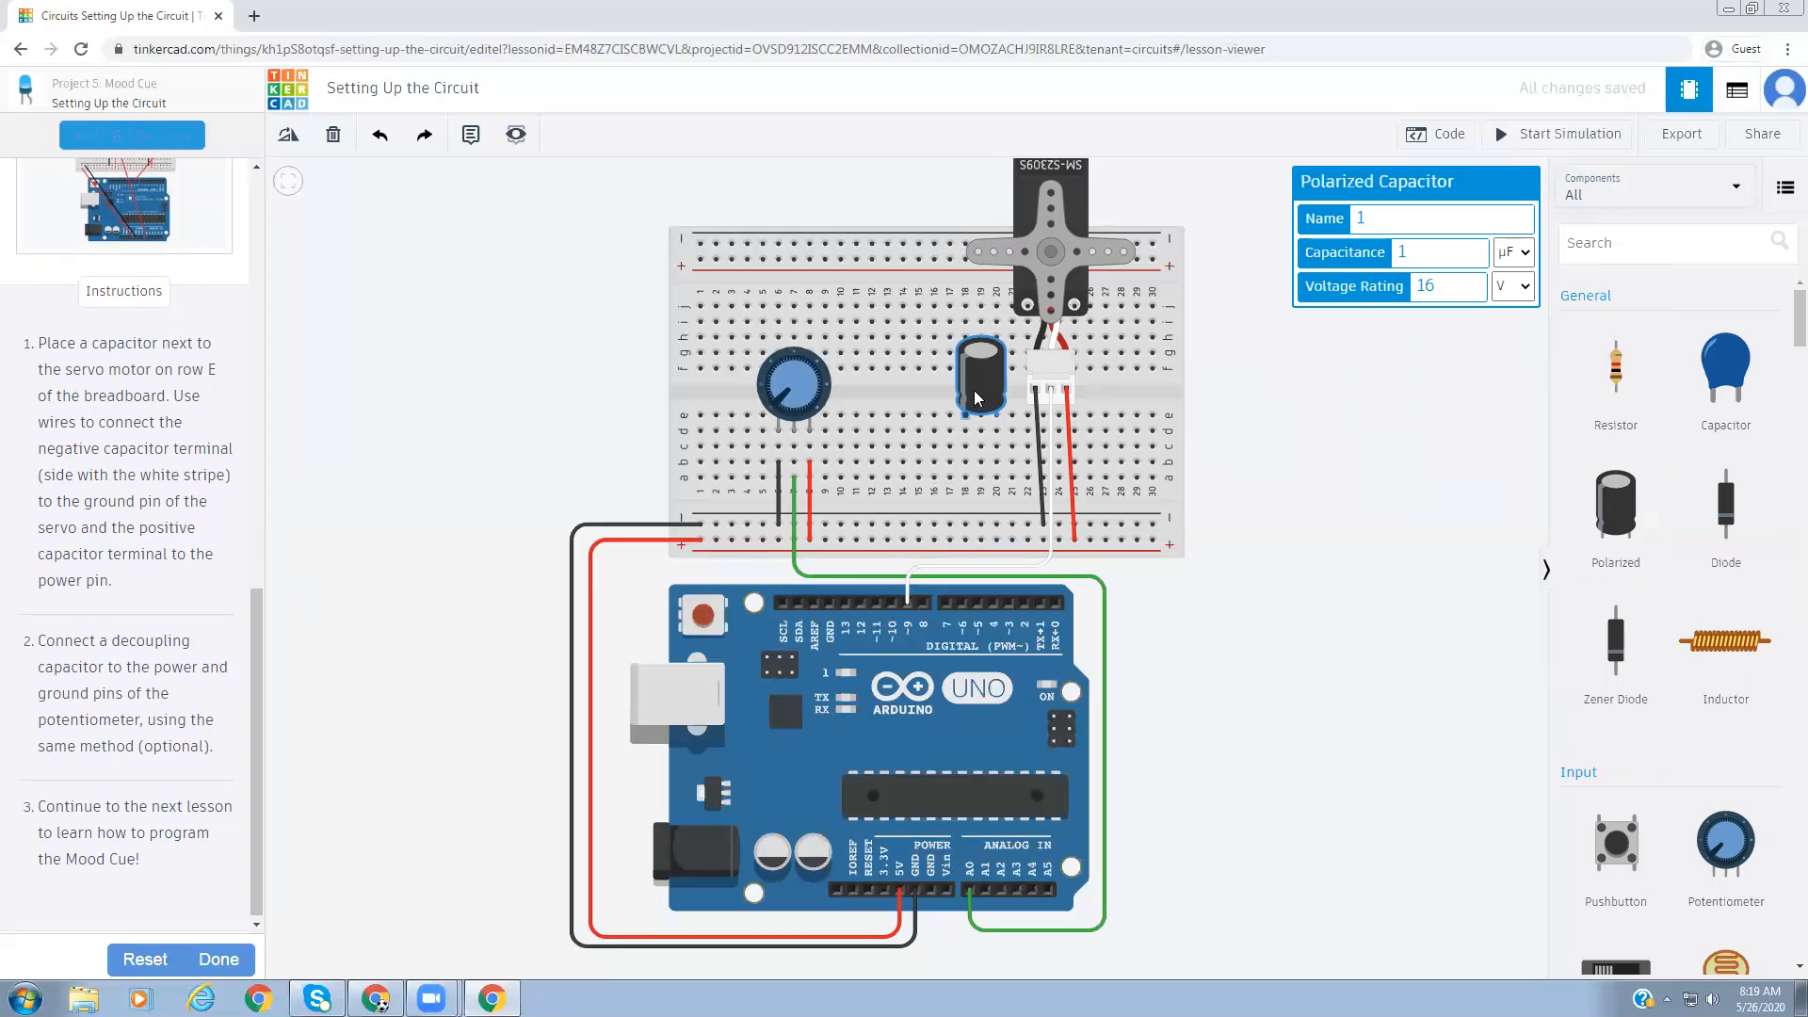
- Move the lower ends of the servo's black and red wires to row d of breadboard columns 23 and 25
left_click(106, 497)
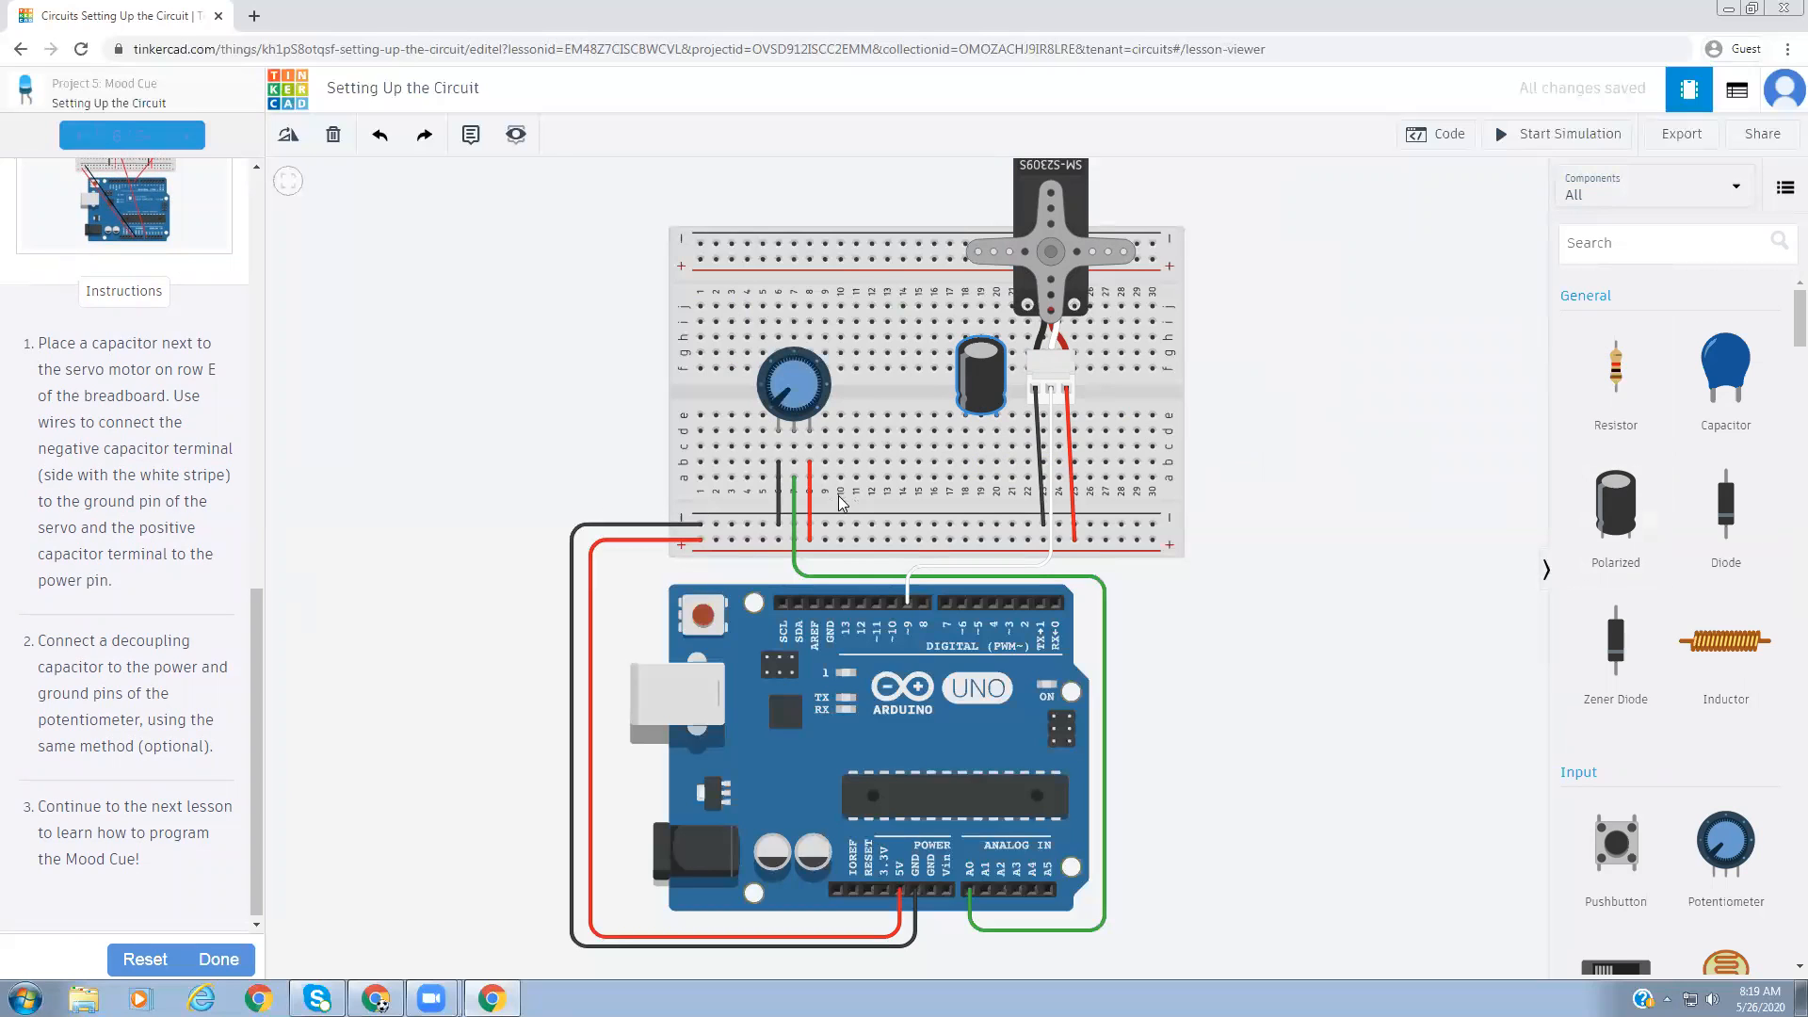
left_click(1041, 525)
left_click(1044, 524)
left_click_drag(1044, 525, 1041, 430)
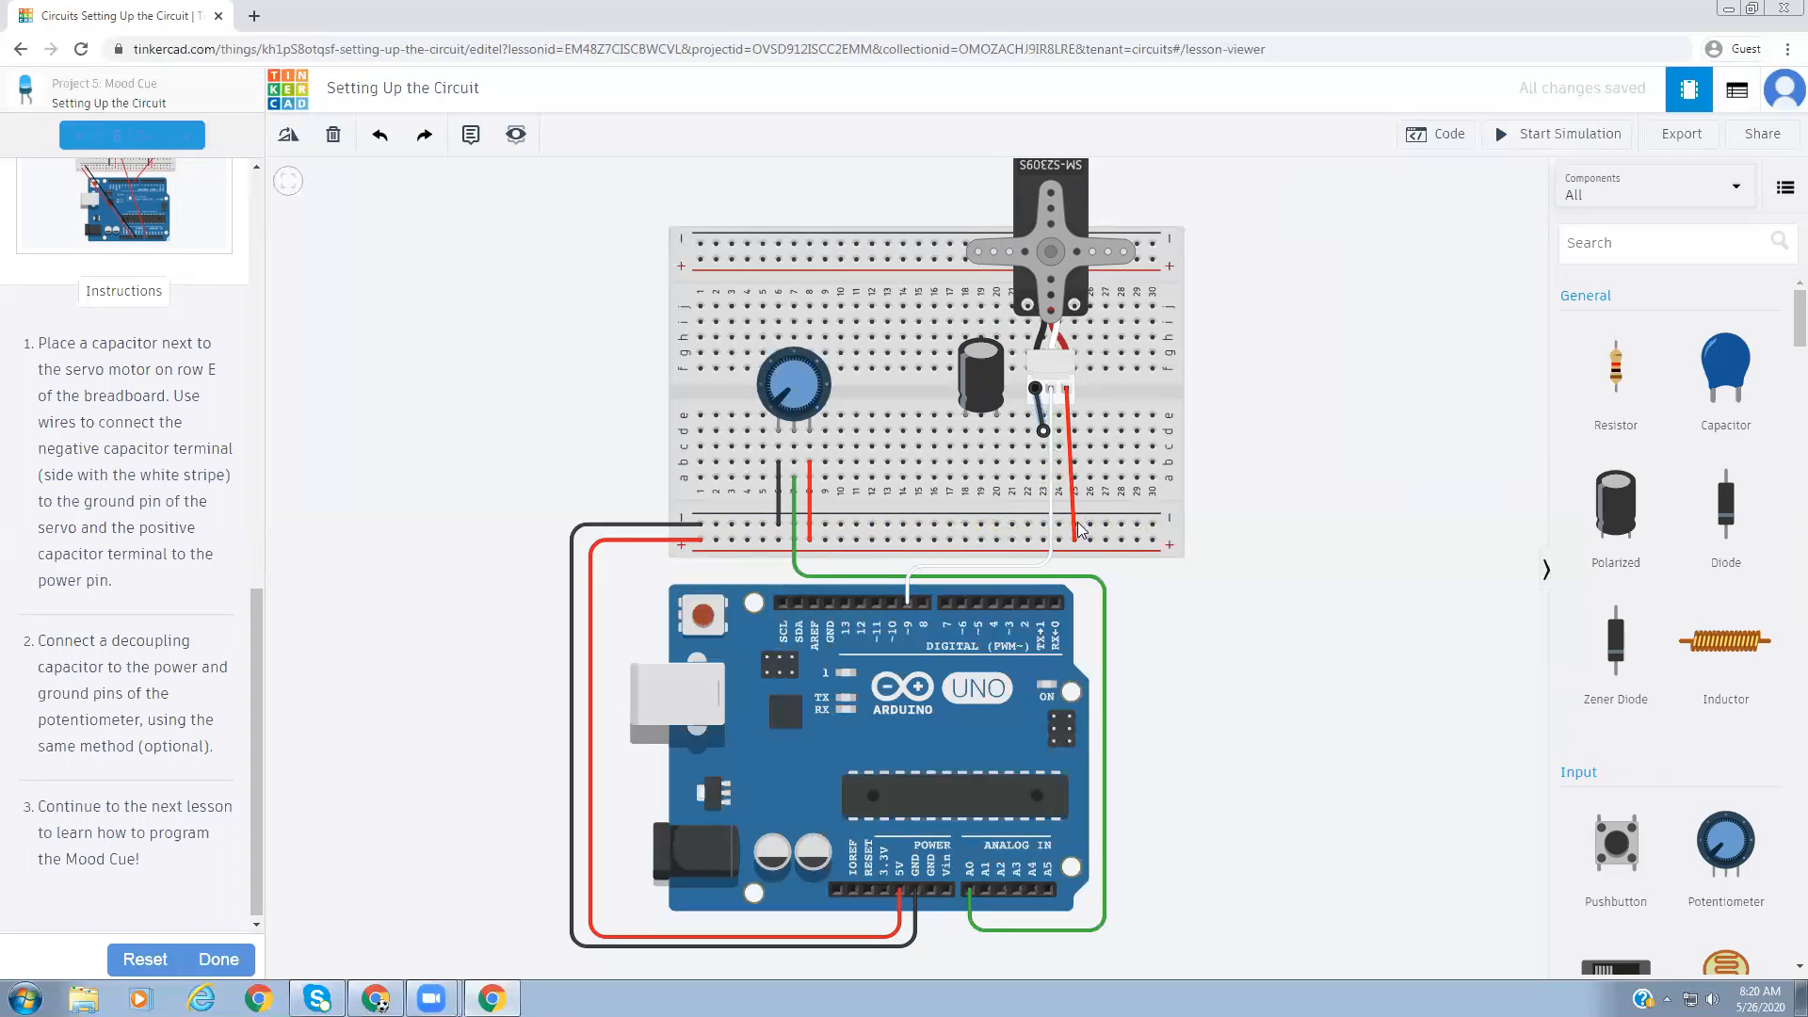
left_click(1075, 534)
left_click_drag(1078, 537, 1074, 431)
- Add a black wire from column 23 to the lower negative rail and a red wire from column 25 to the lower positive rail
left_click(1075, 478)
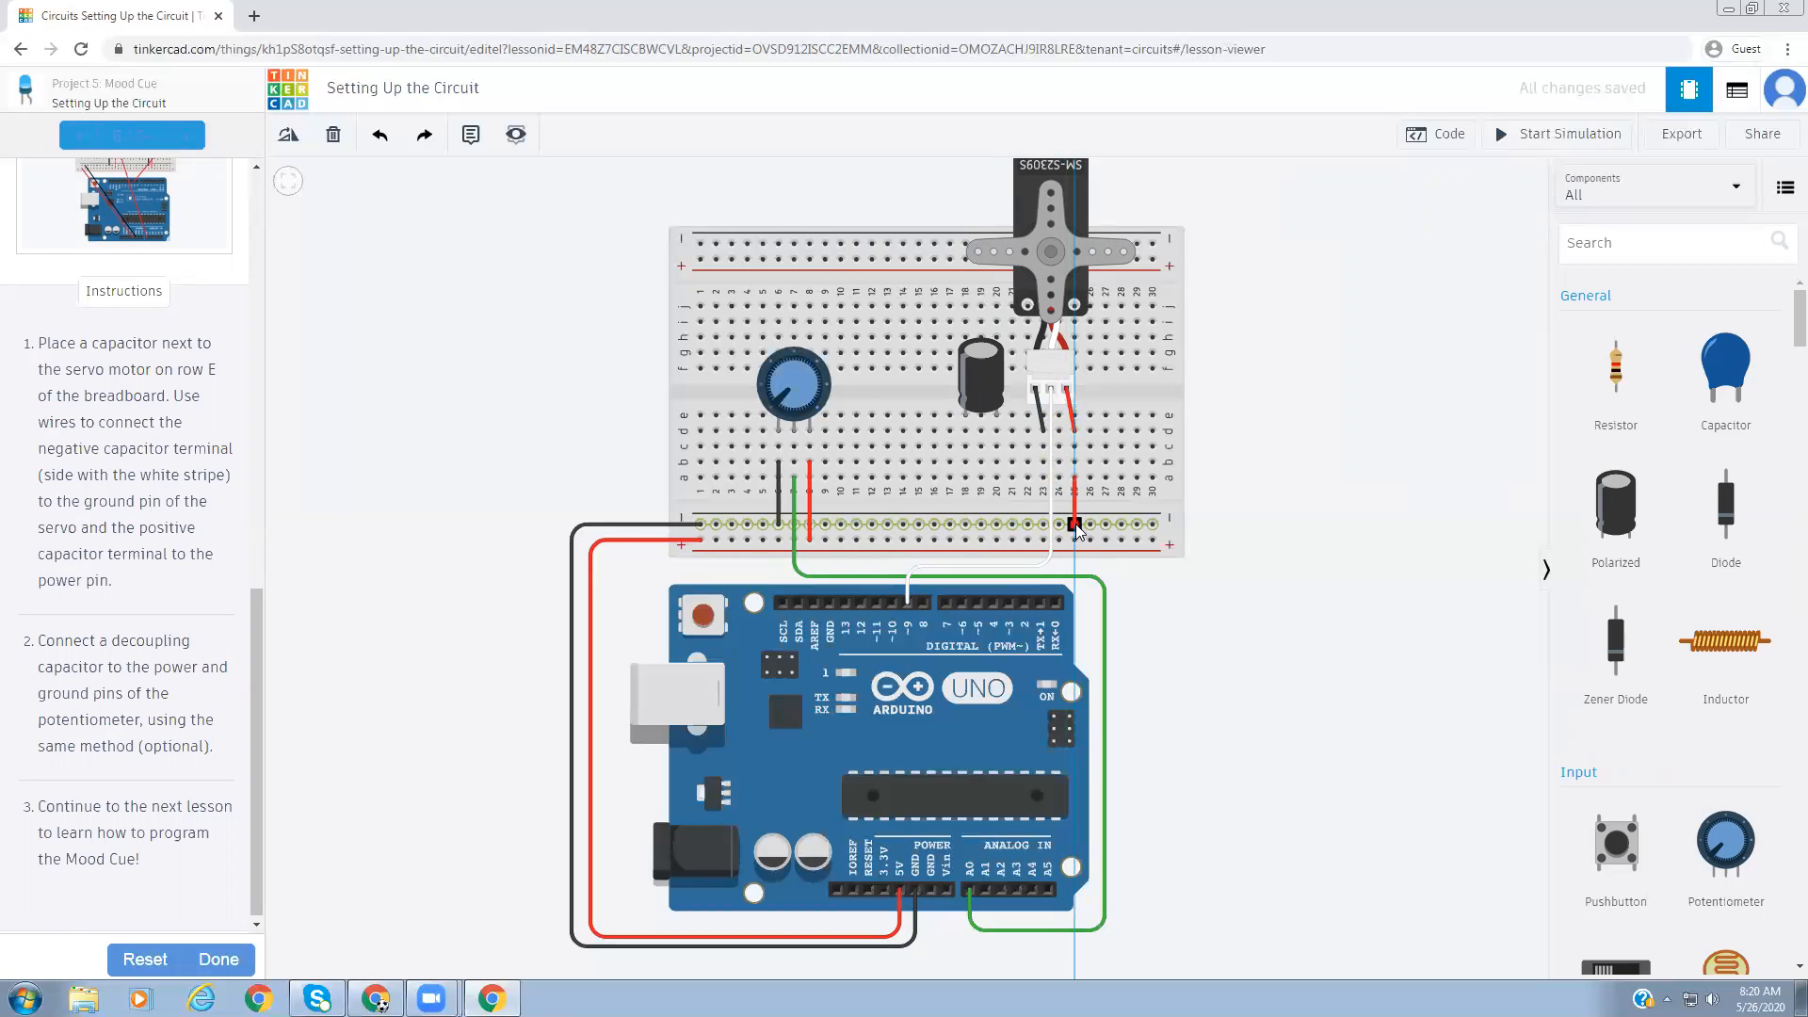
left_click(1074, 525)
left_click(1043, 477)
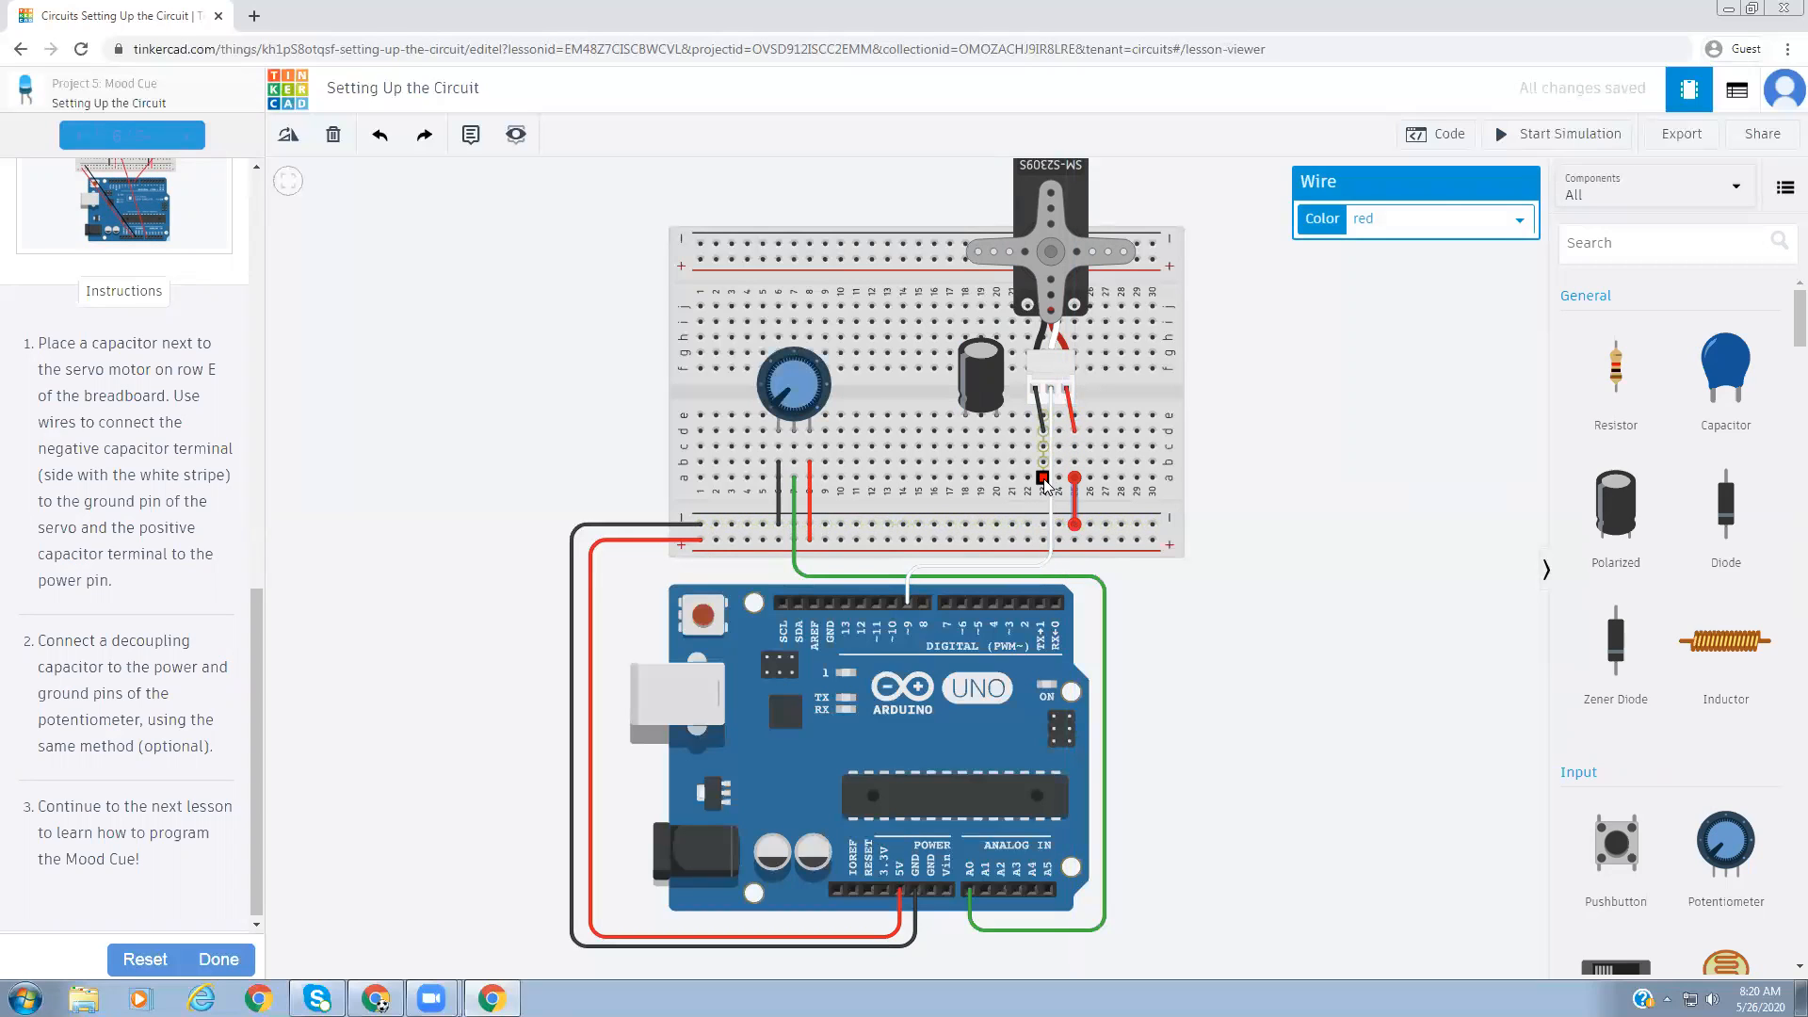
left_click(1044, 527)
left_click(1079, 520)
left_click_drag(1078, 531, 1077, 542)
- Wire the servo's capacitor with a black wire from column 18 to 23 in row c and a red wire from column 20 to 25 in row b
left_click_drag(53, 472, 226, 478)
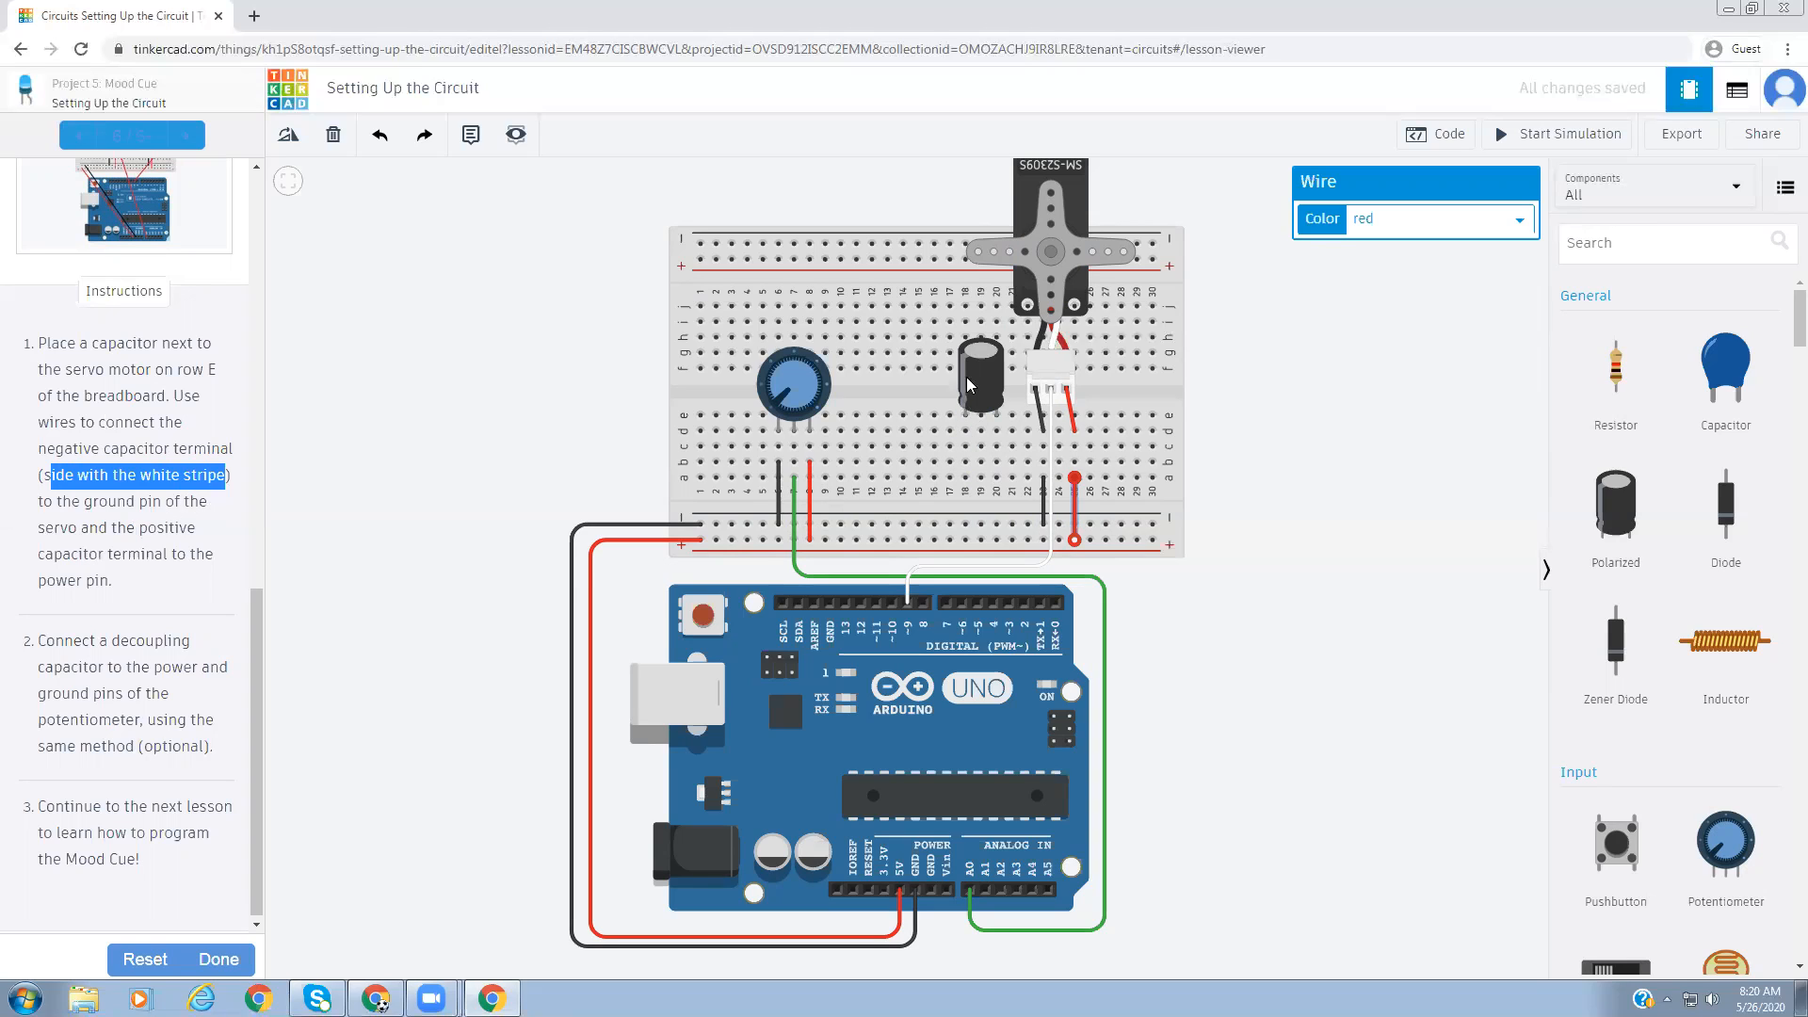
left_click(966, 447)
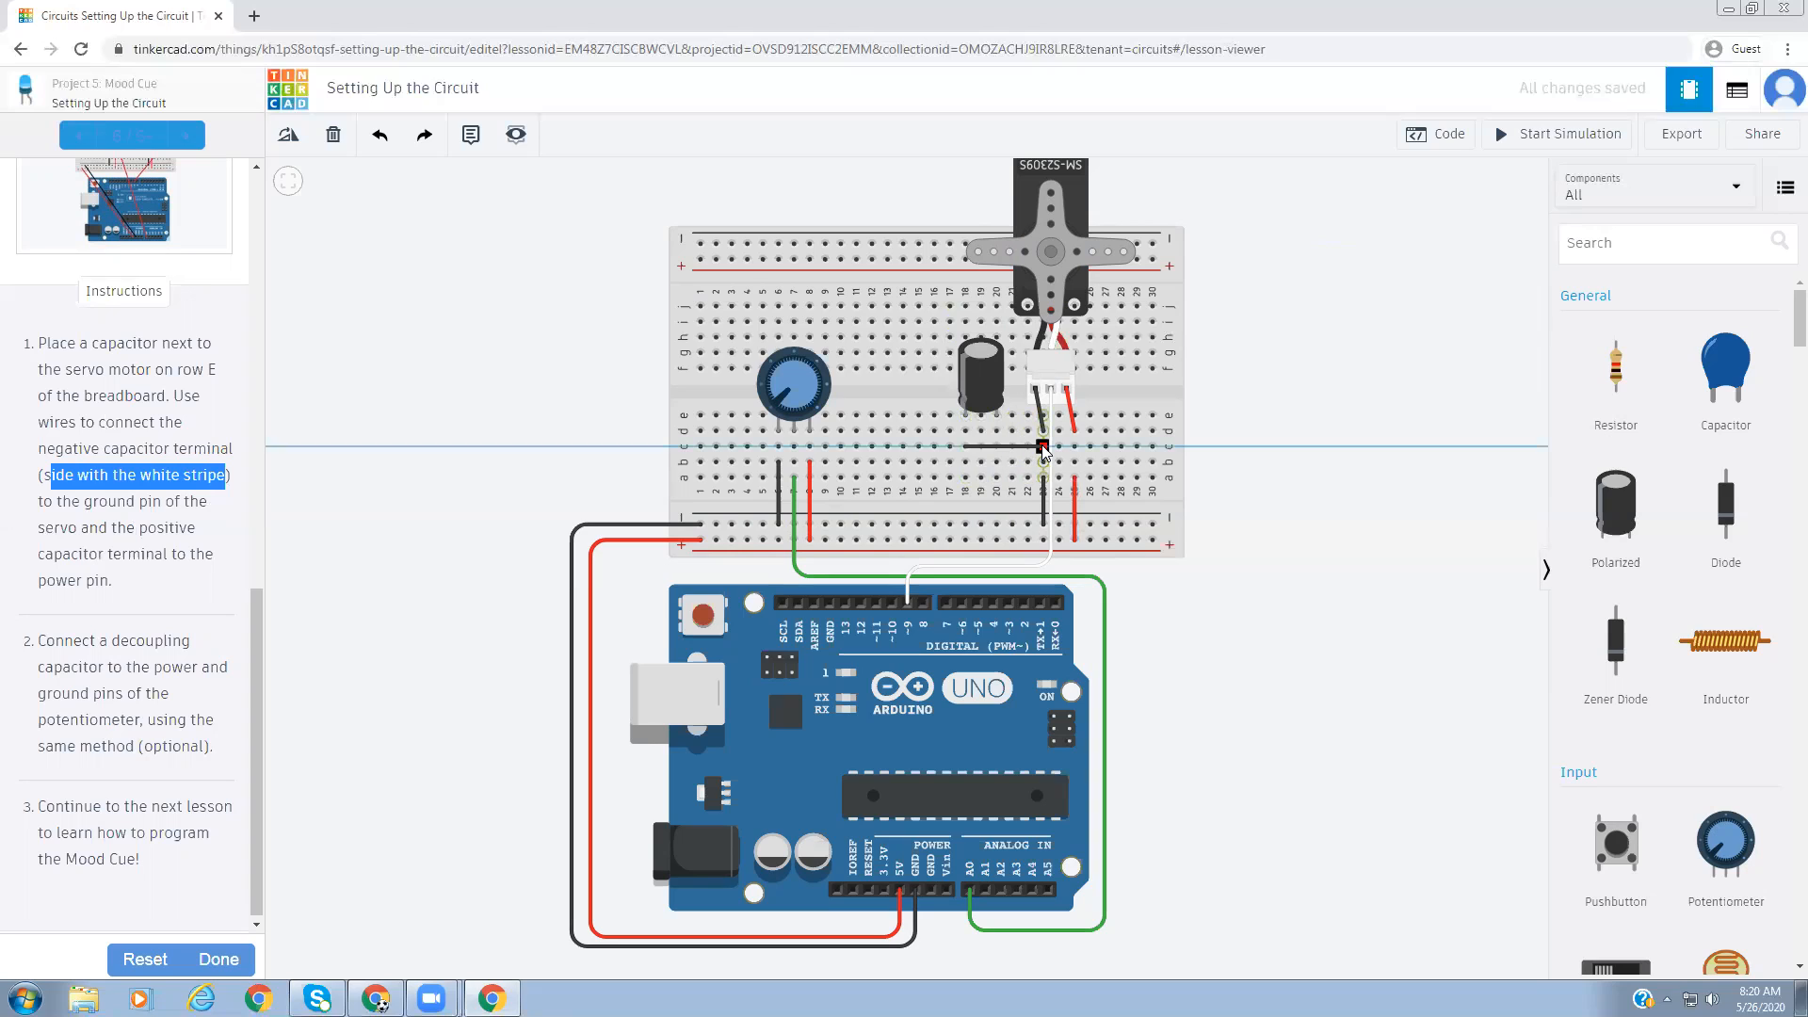
left_click(1043, 447)
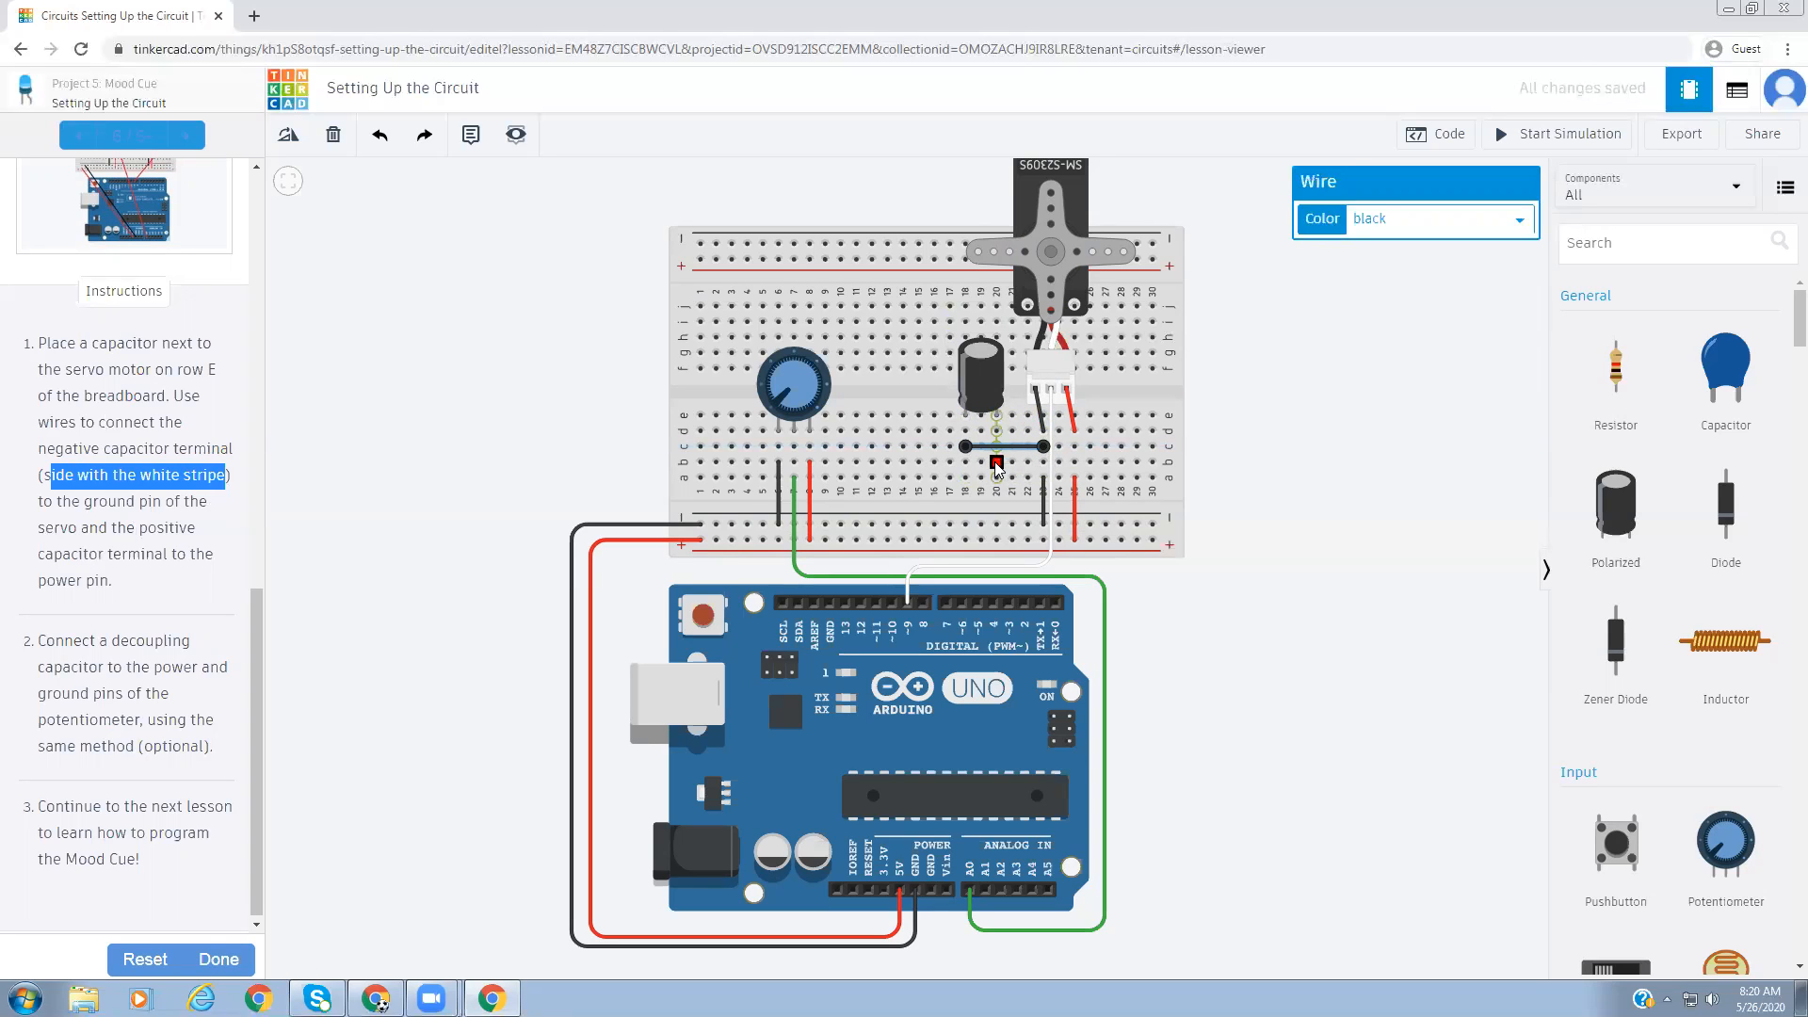
left_click(997, 463)
left_click(1074, 462)
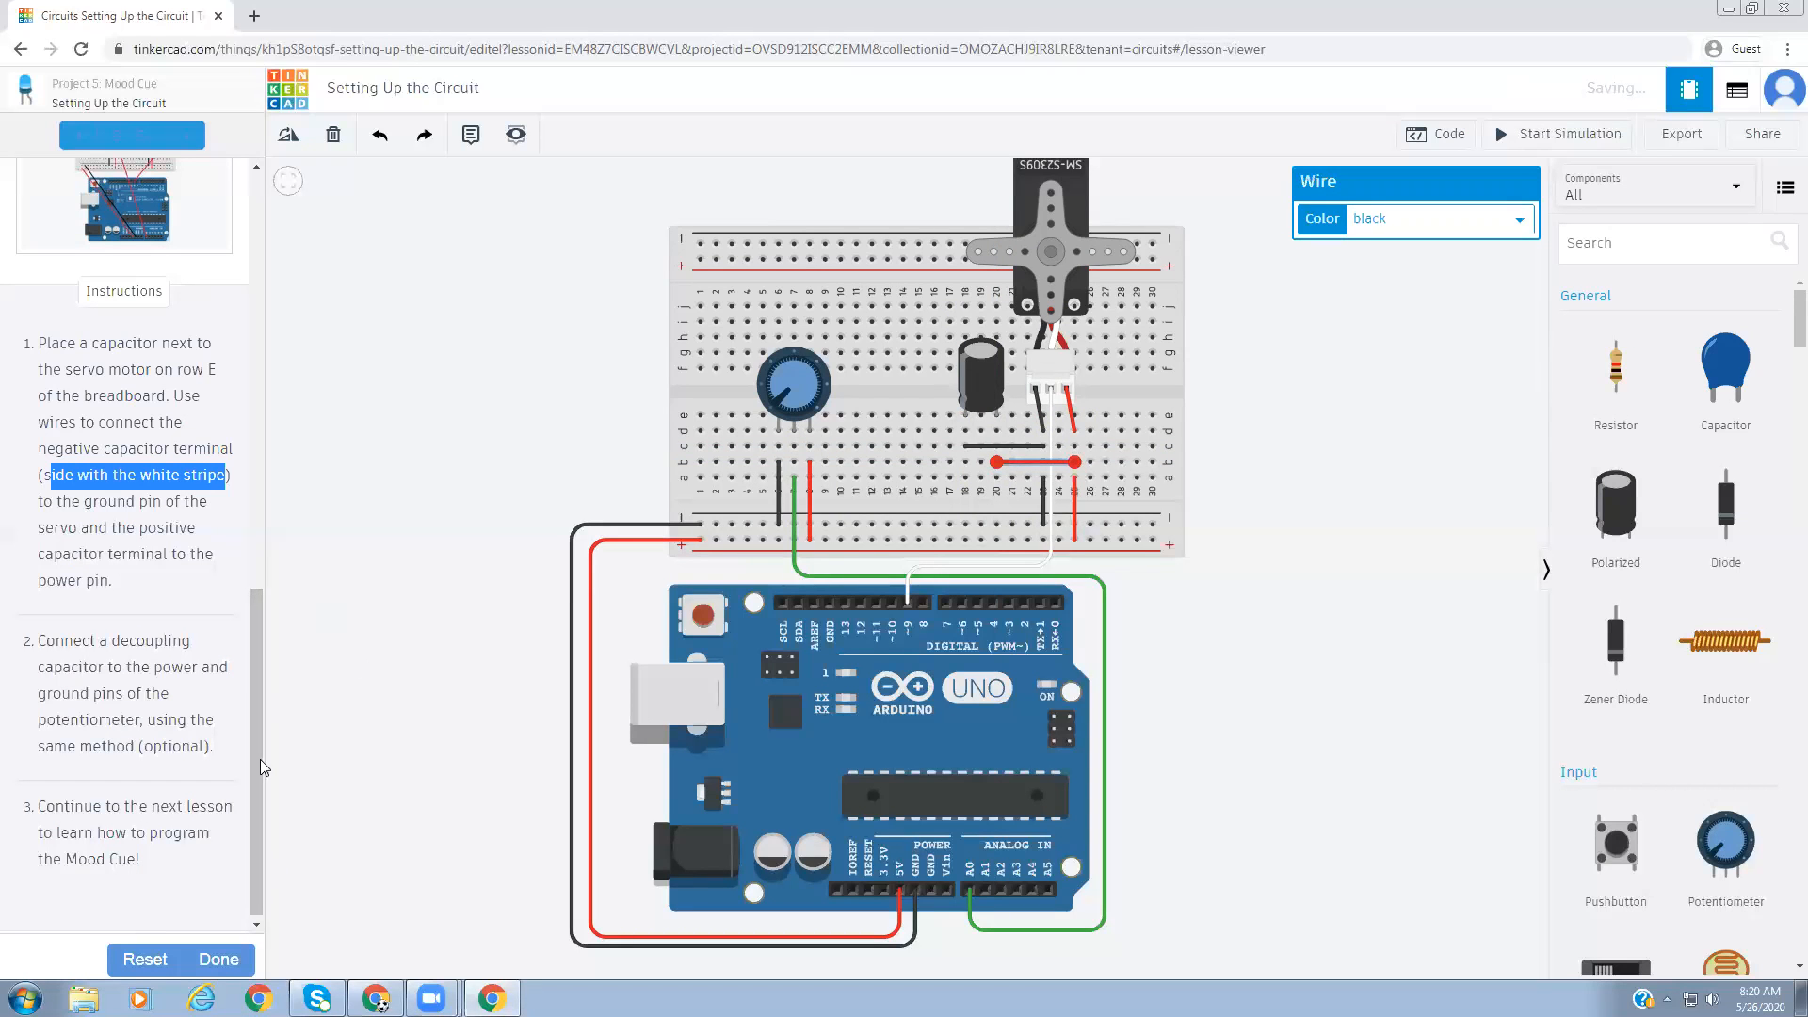
- Place a second polarized capacitor on the breadboard just left of the potentiometer, with its leads in columns 2 and 4
left_click_drag(263, 766, 270, 718)
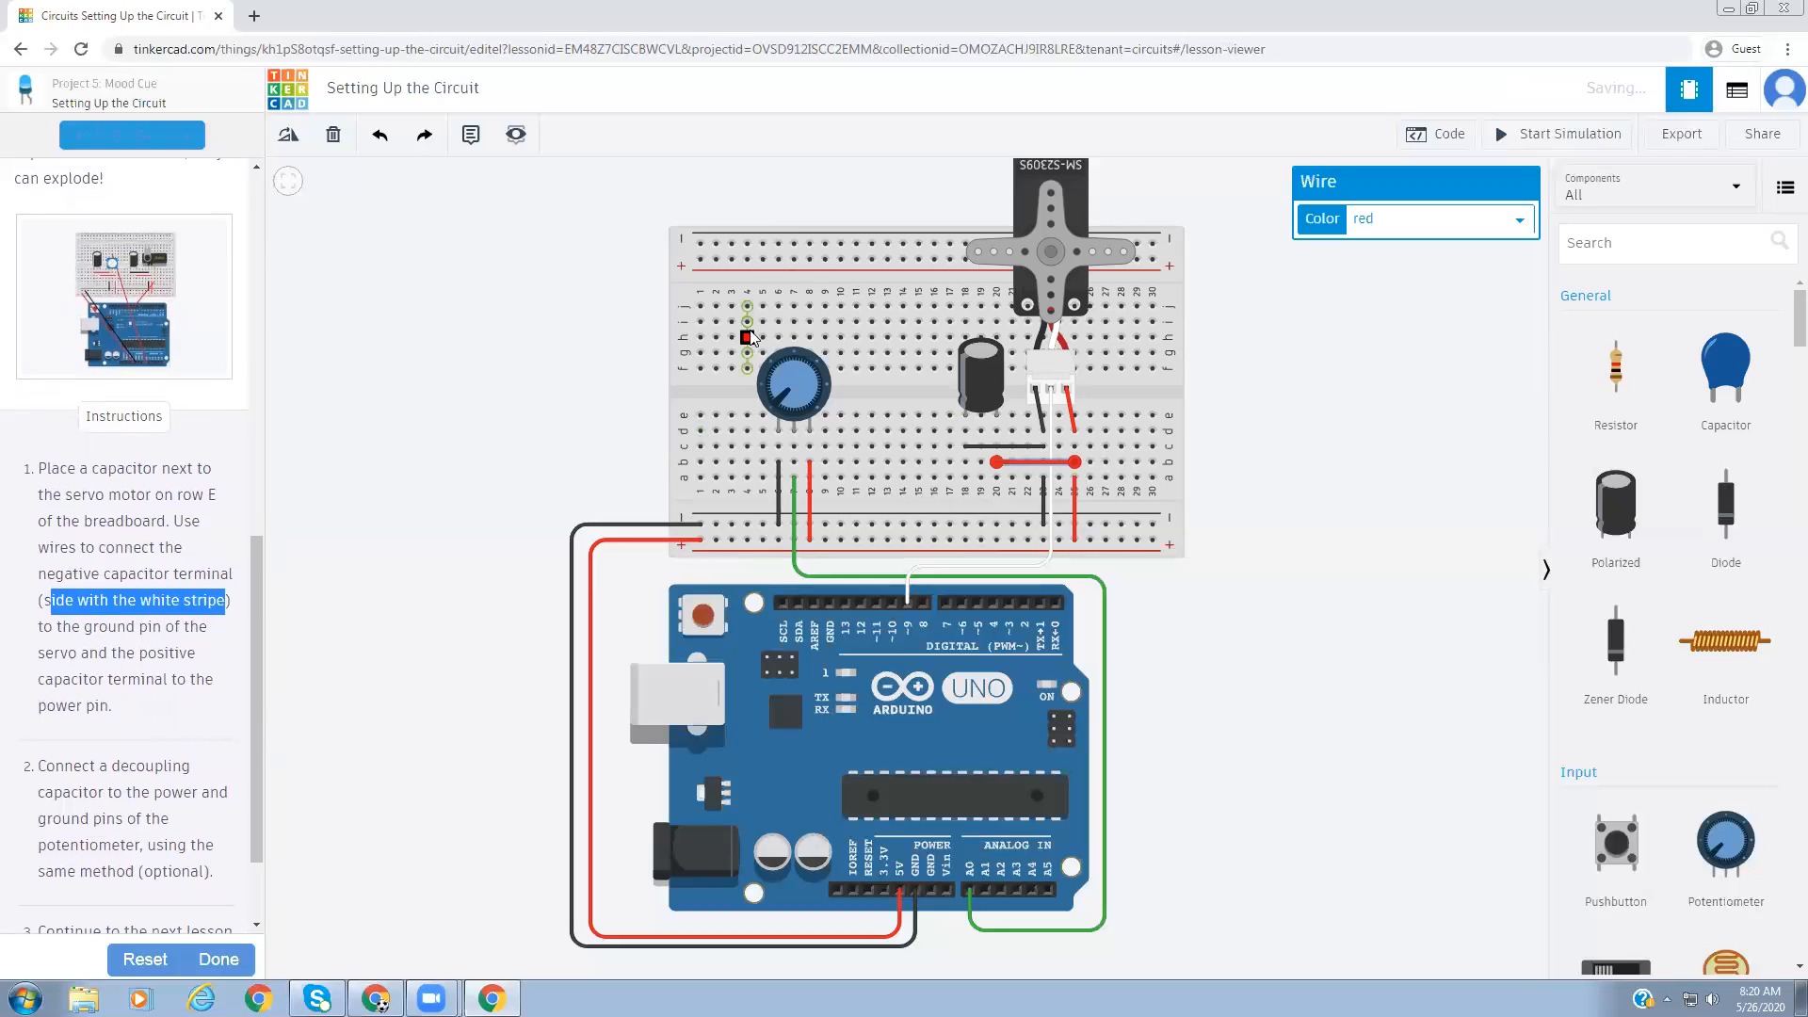
left_click_drag(1604, 514, 732, 423)
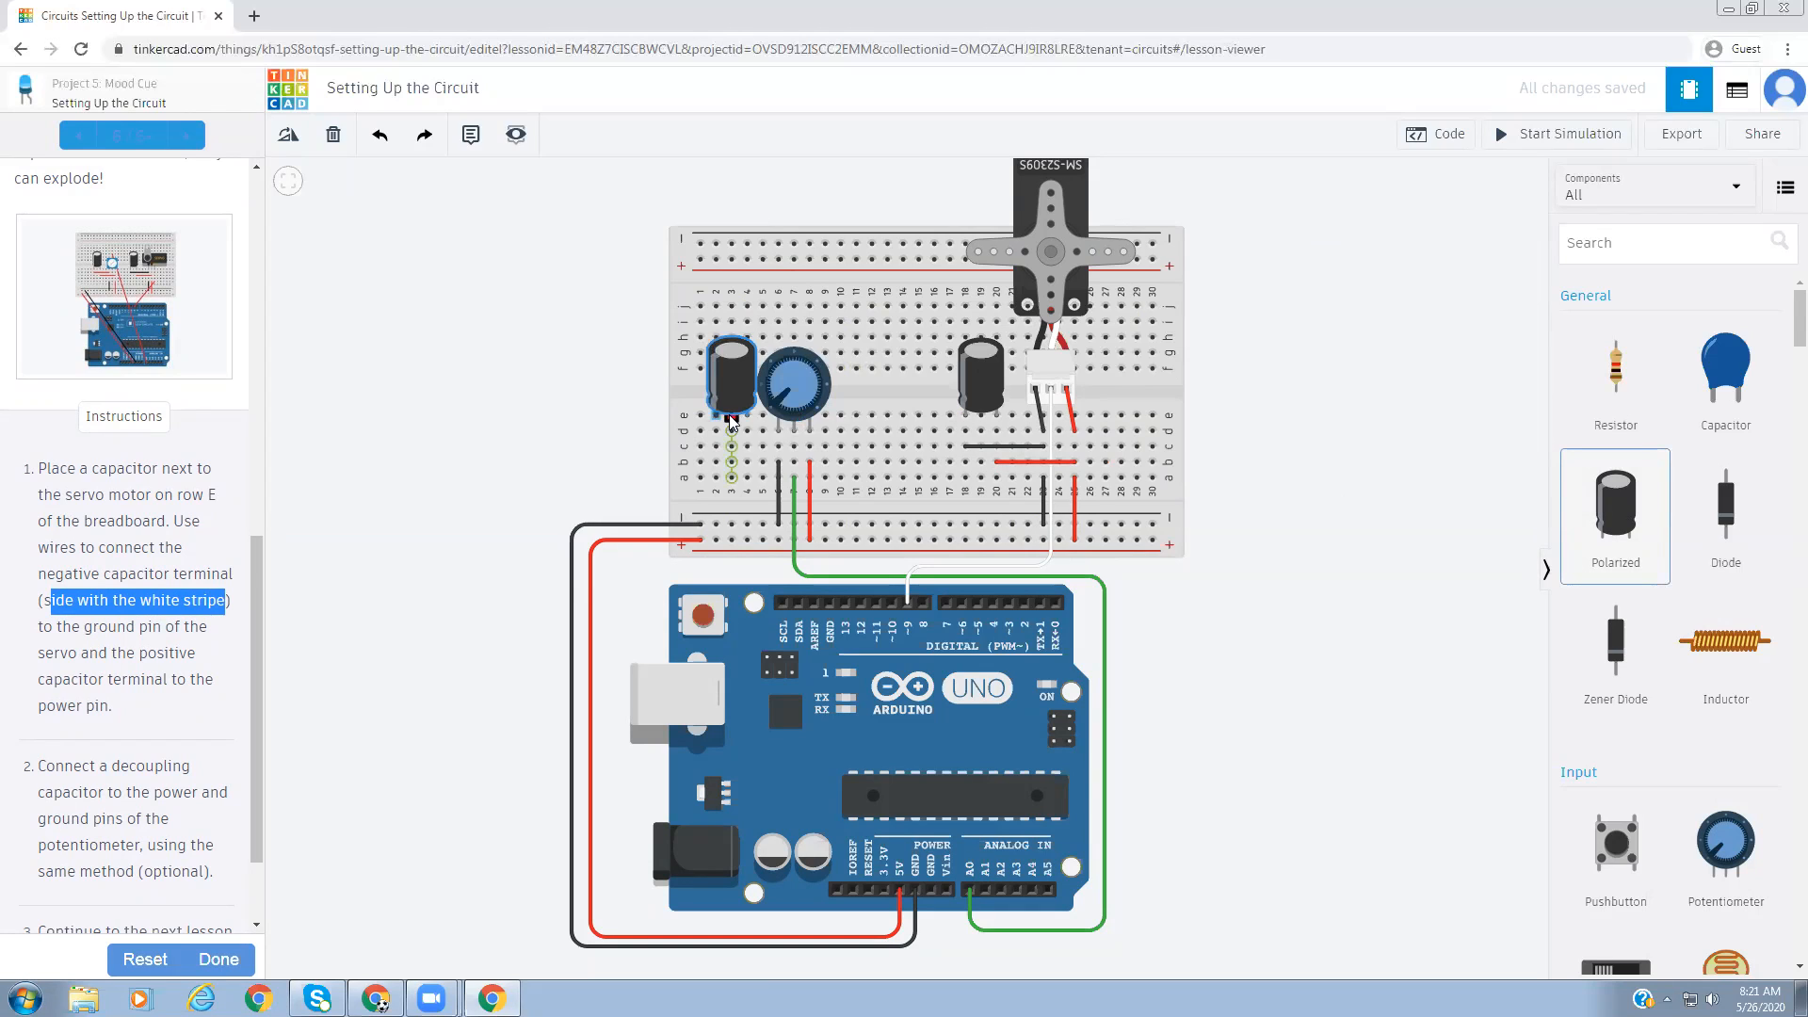
left_click_drag(732, 423, 733, 423)
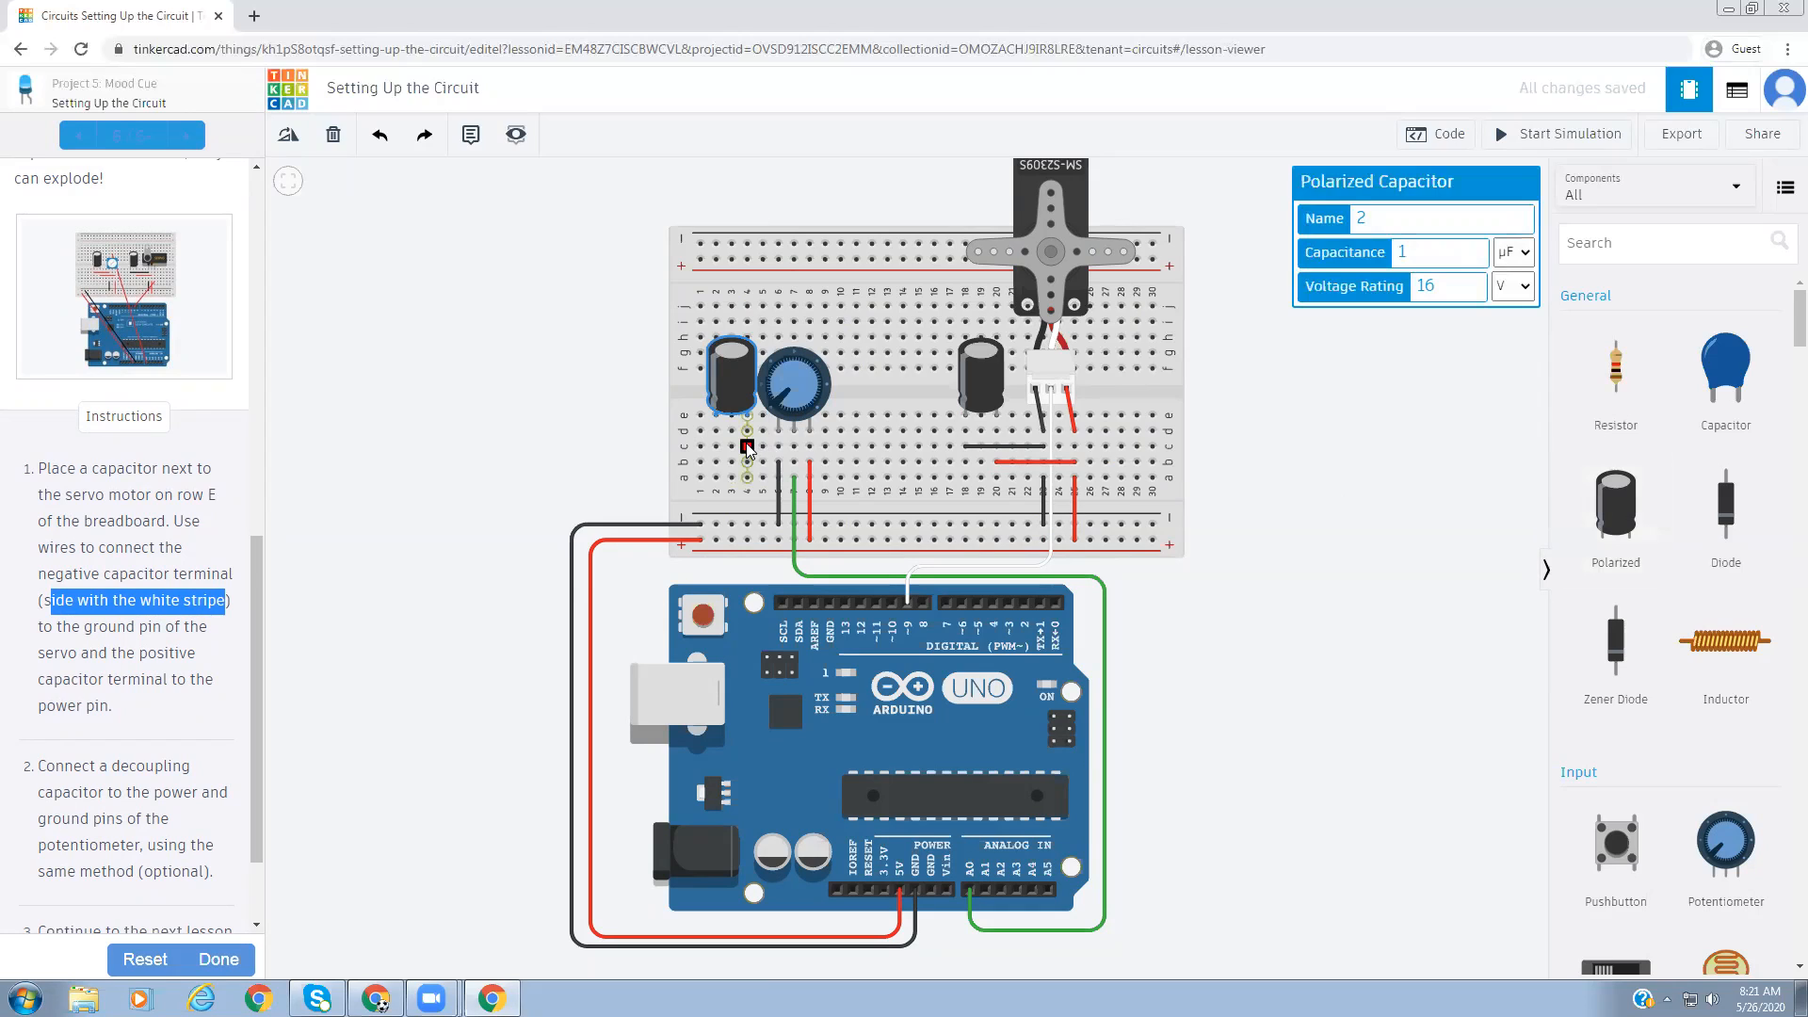
- Shorten the potentiometer's black ground wire to row a and connect column 4 to column 8 with a red wire in row c
left_click(778, 476)
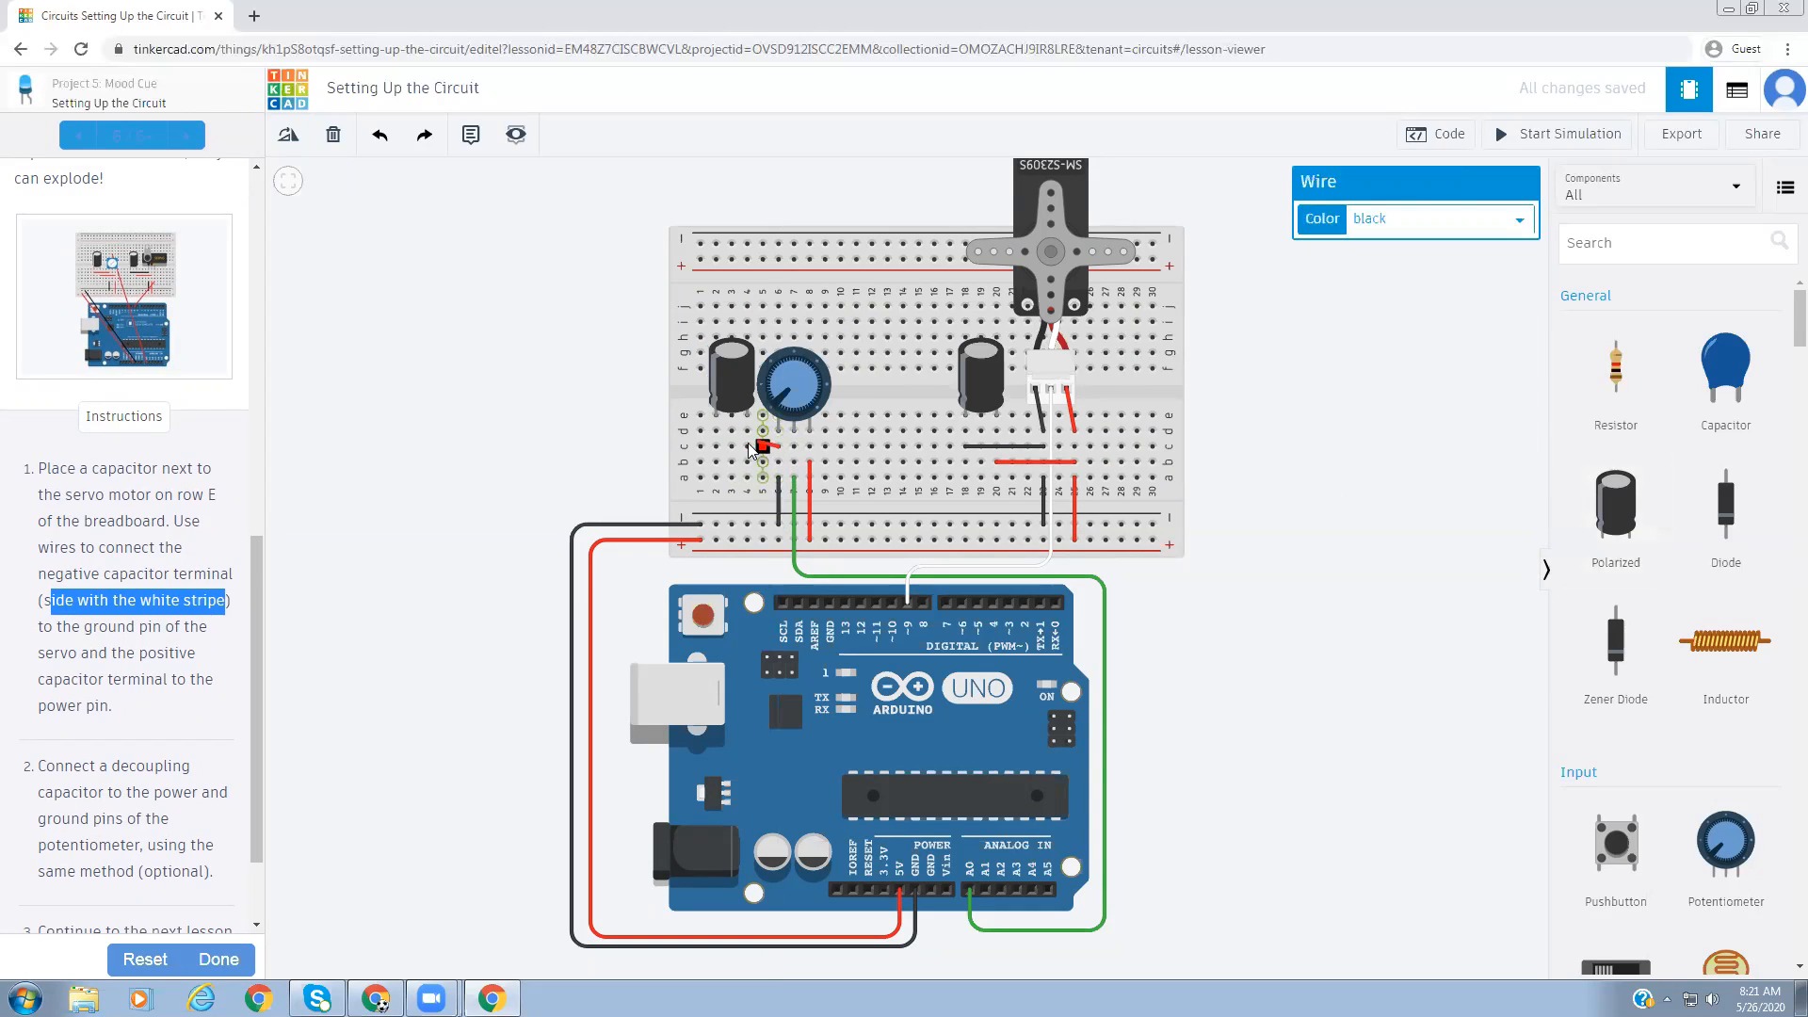
left_click(778, 447)
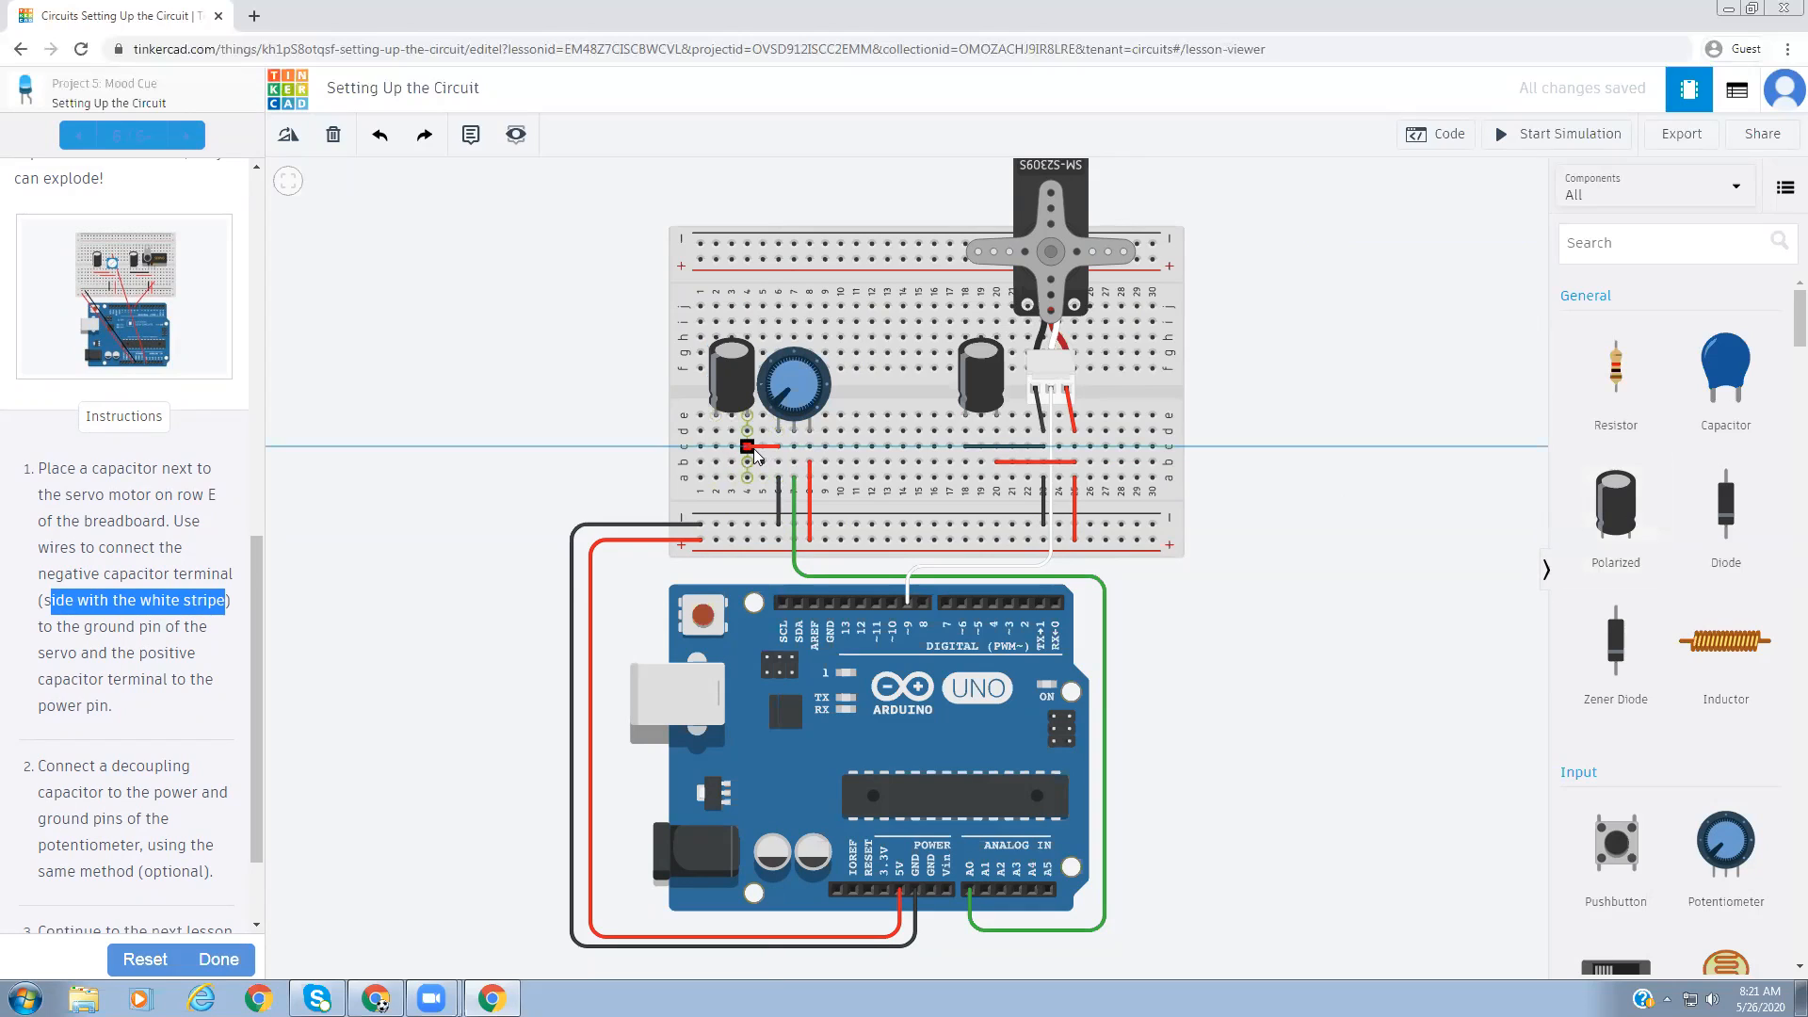
left_click(748, 448)
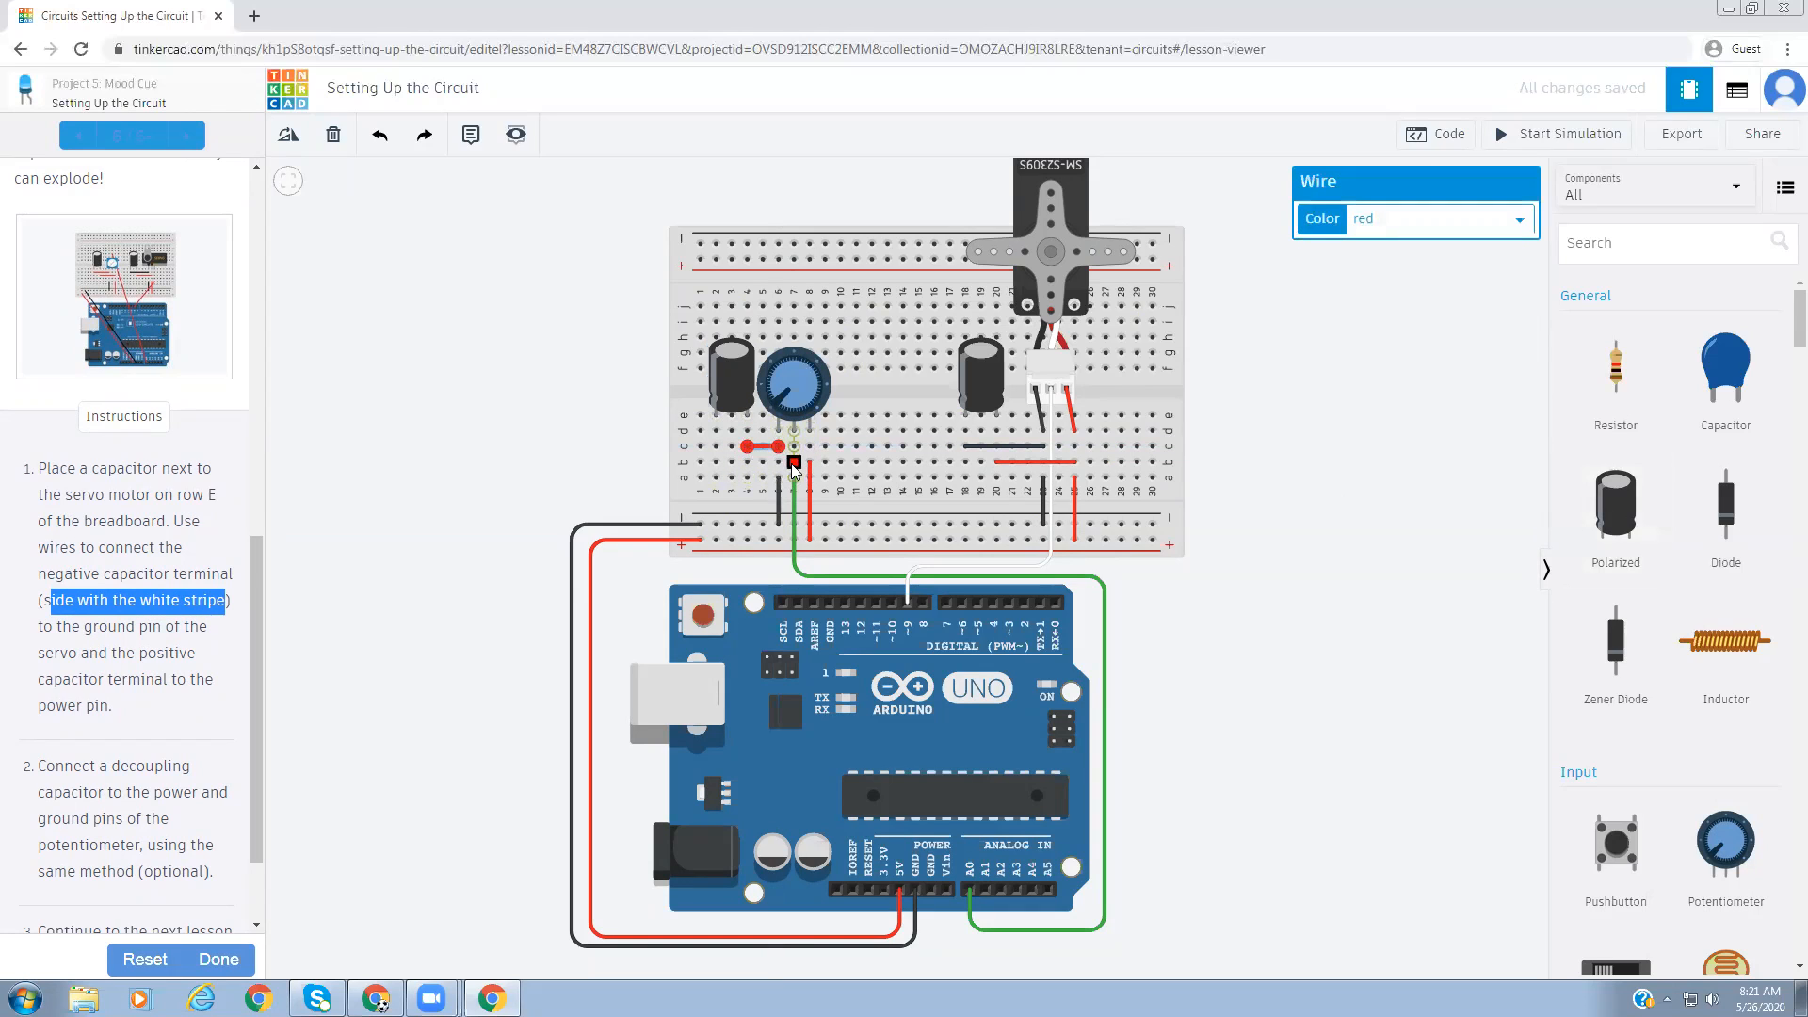
left_click_drag(778, 447, 810, 448)
- Connect the second capacitor's negative lead to the potentiometer's ground with a black wire in row b from column 6 to column 2
left_click(779, 463)
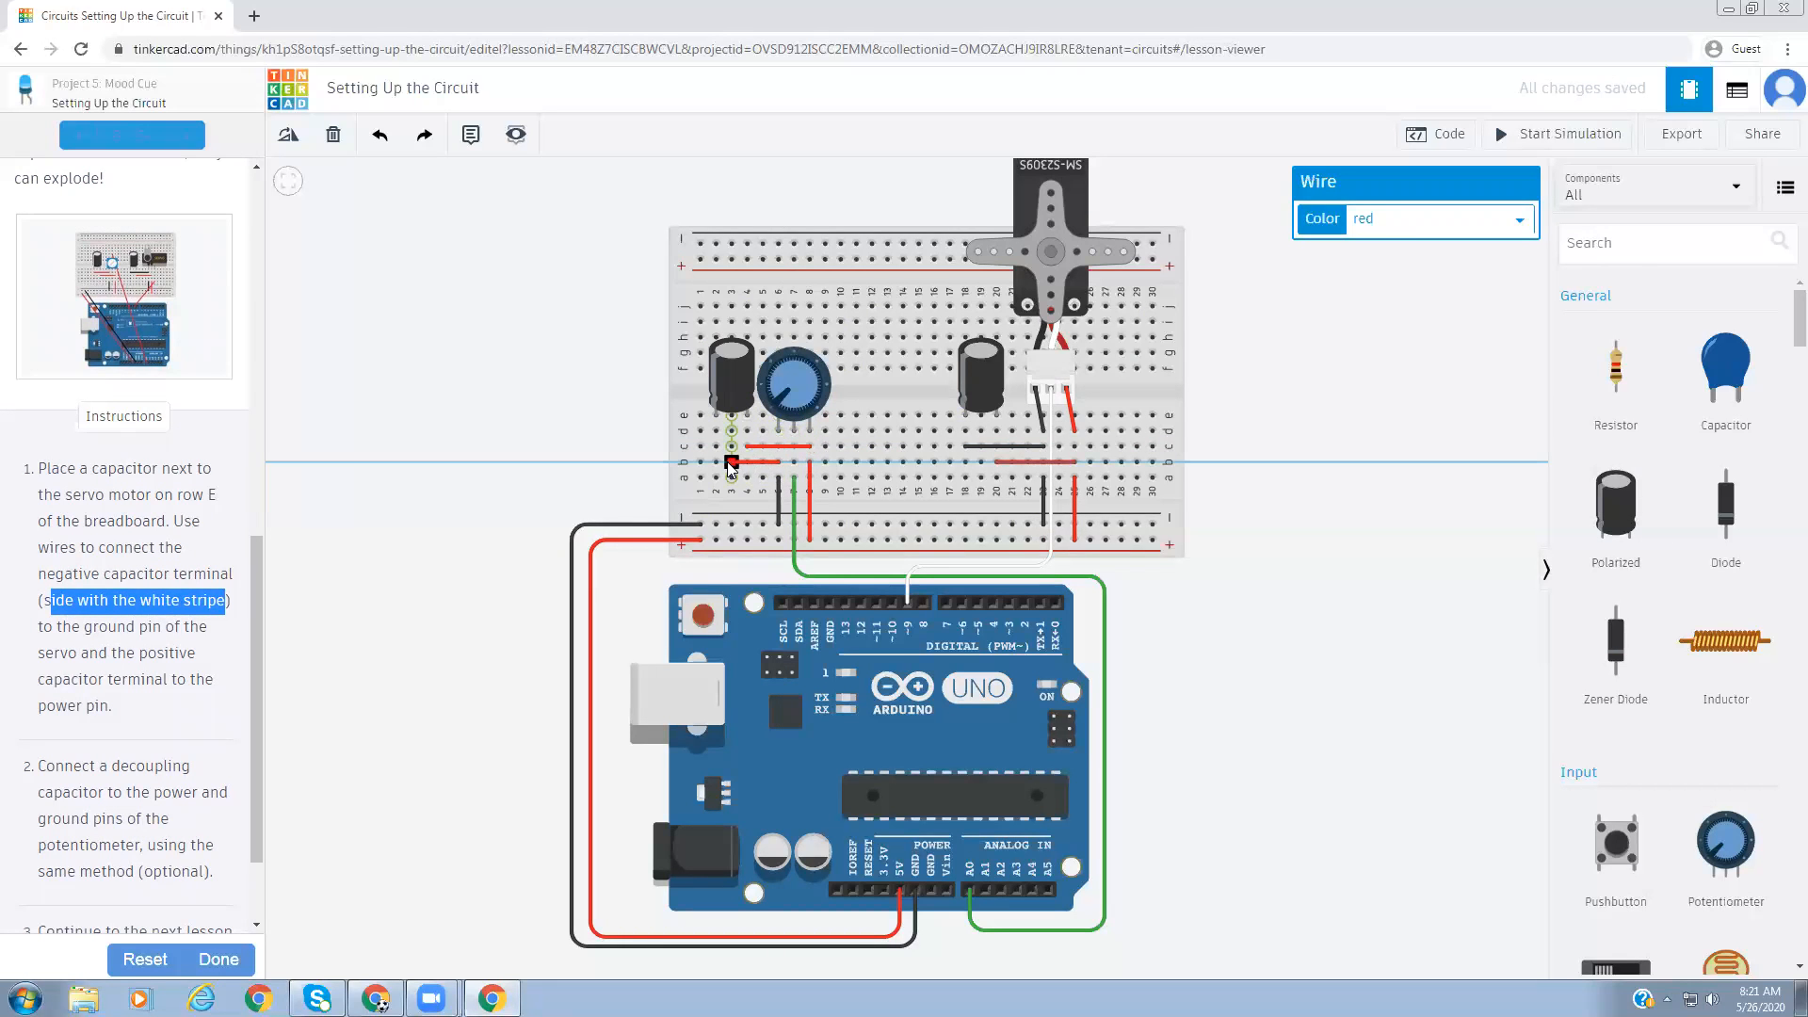
left_click(718, 462)
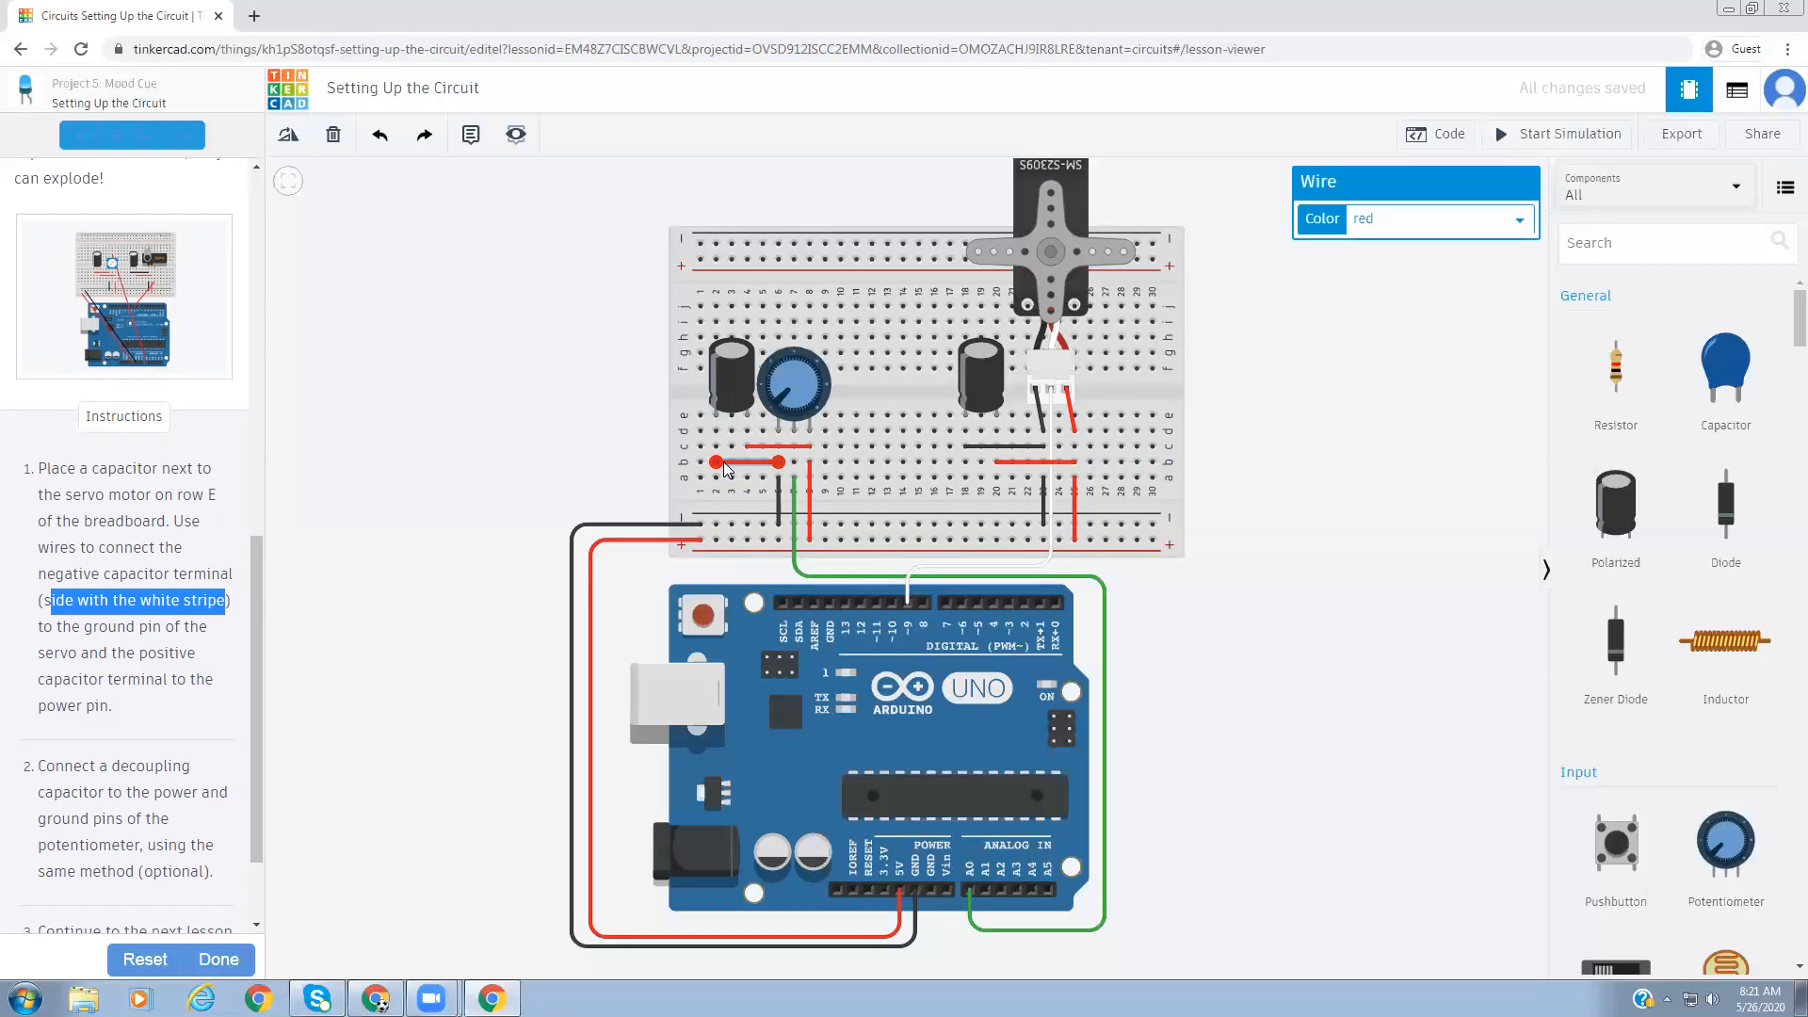
key("0")
- Finish the Setting Up the Circuit lesson and continue to lesson 3, Writing the Code
scroll(243, 650, "down", 2)
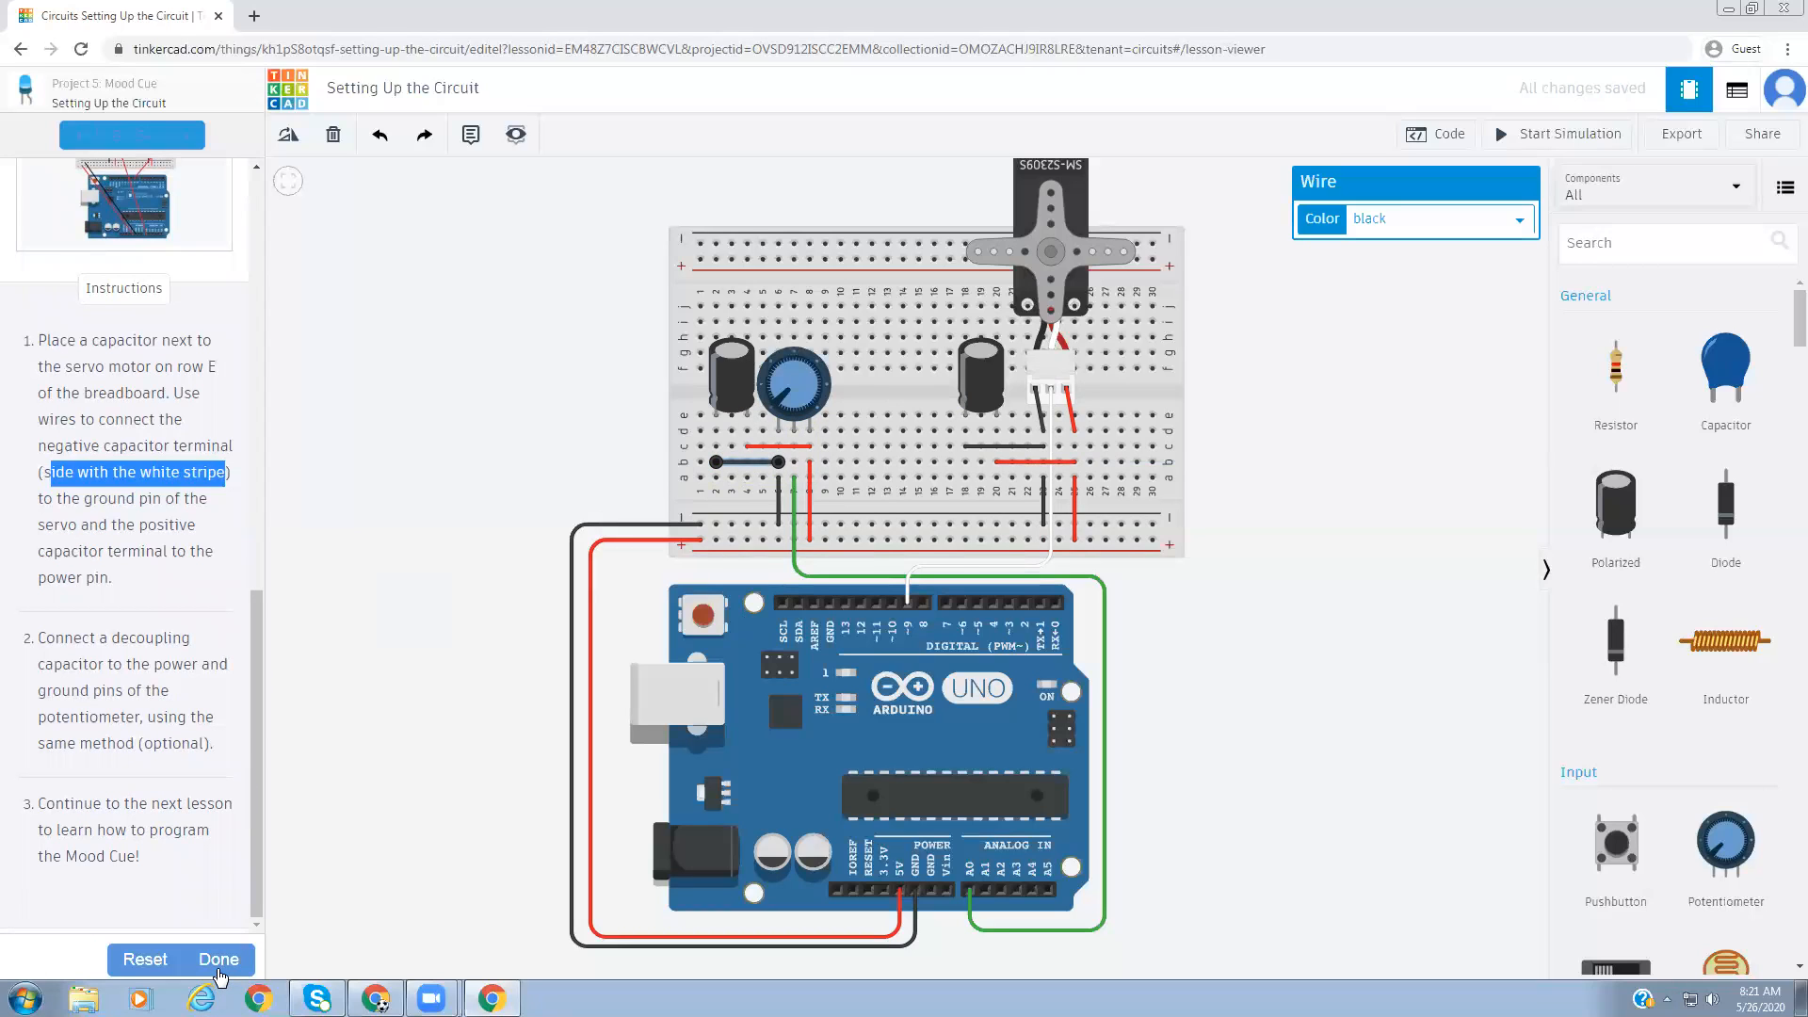
left_click(219, 961)
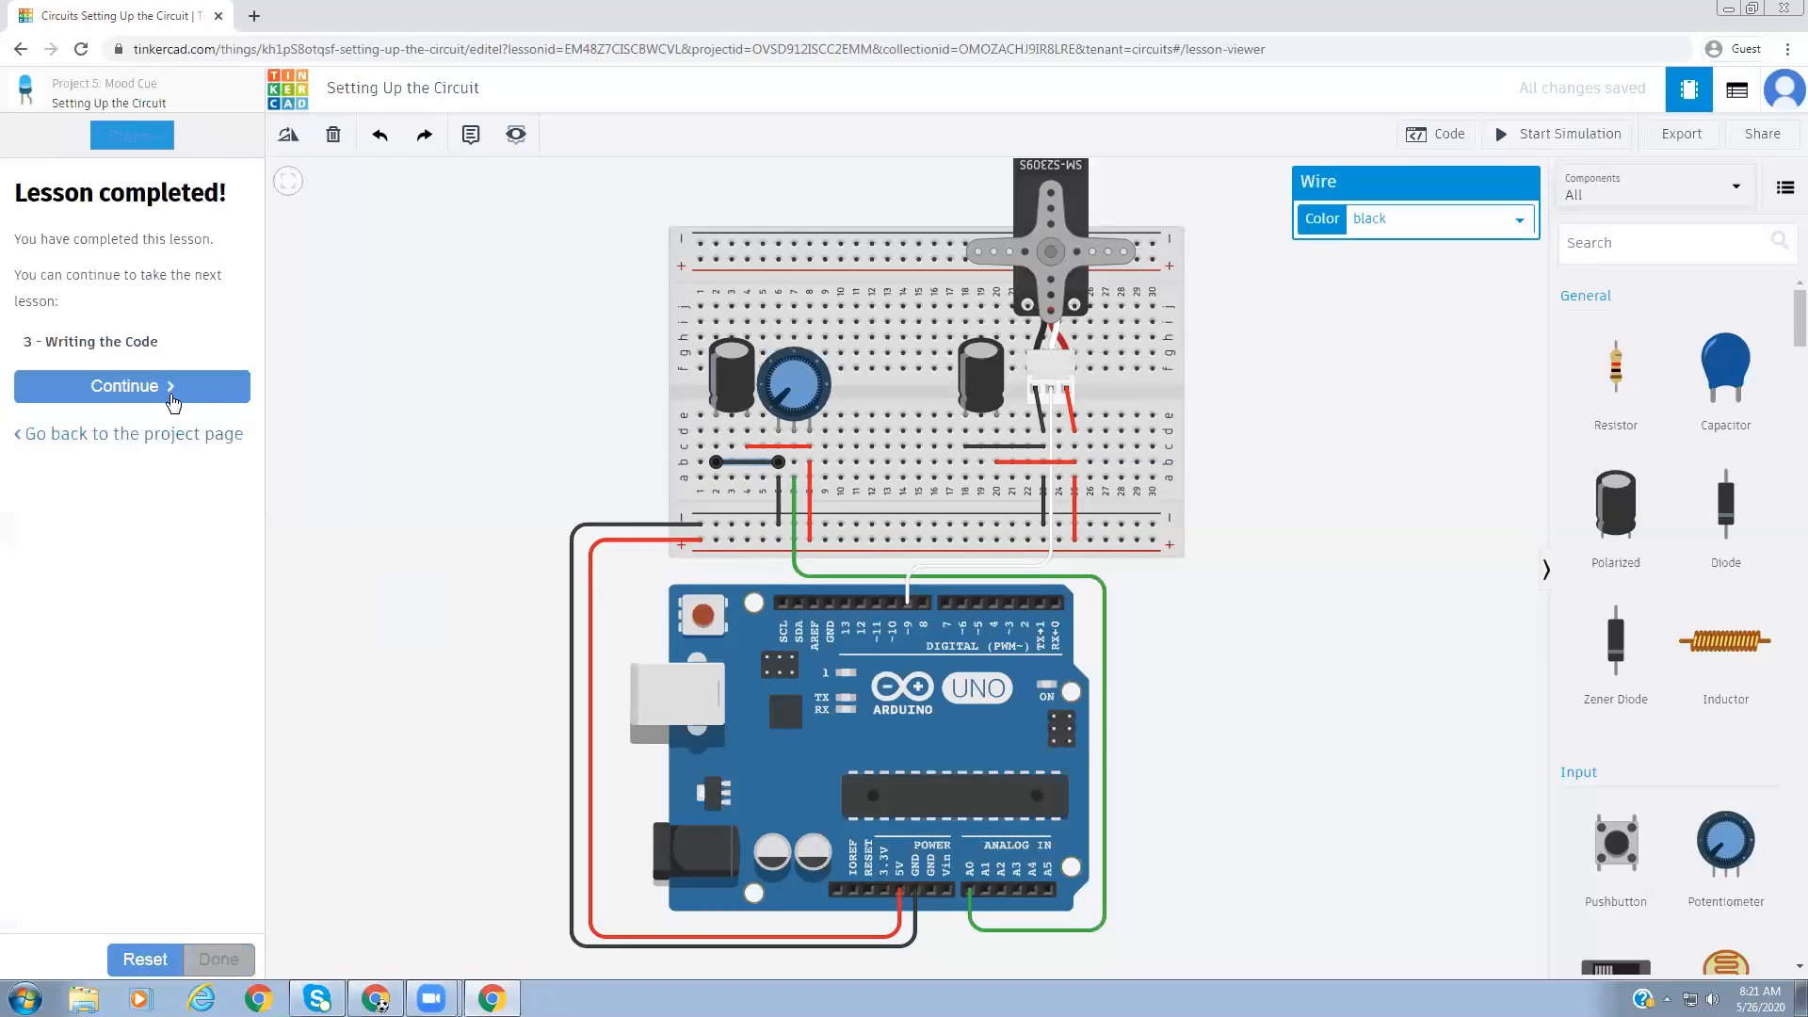
left_click(166, 388)
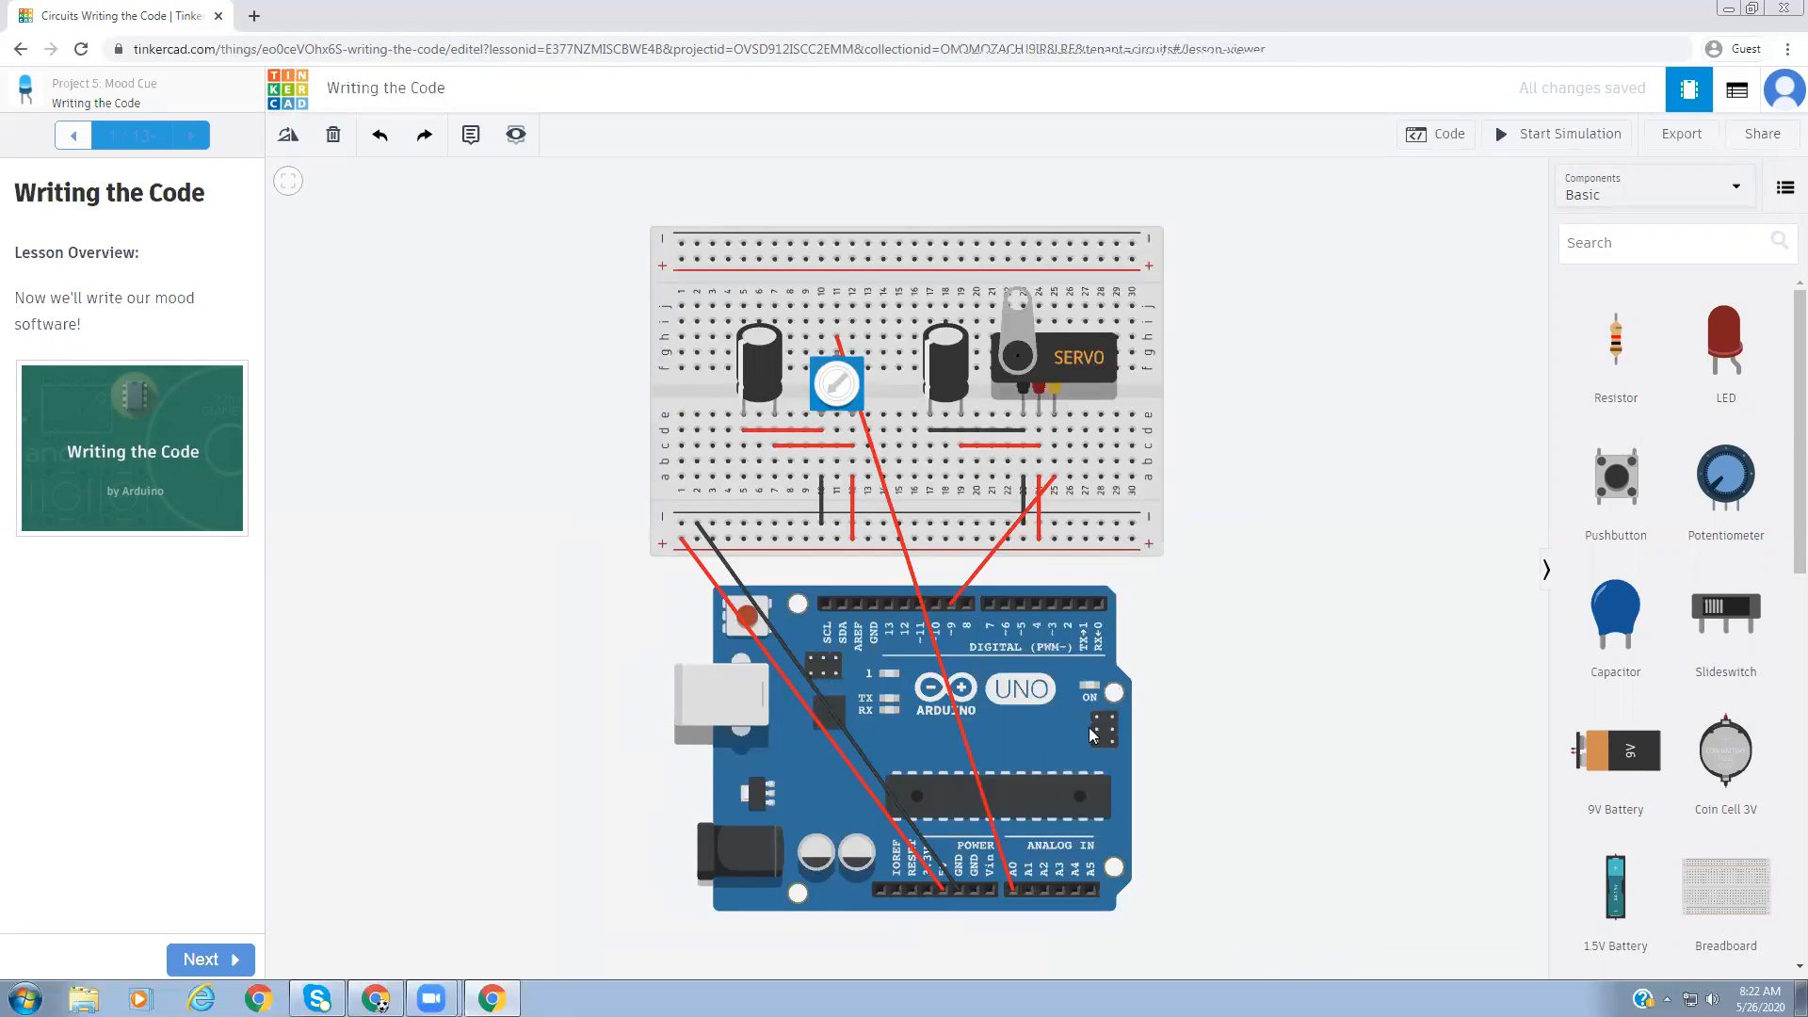
left_click(816, 724)
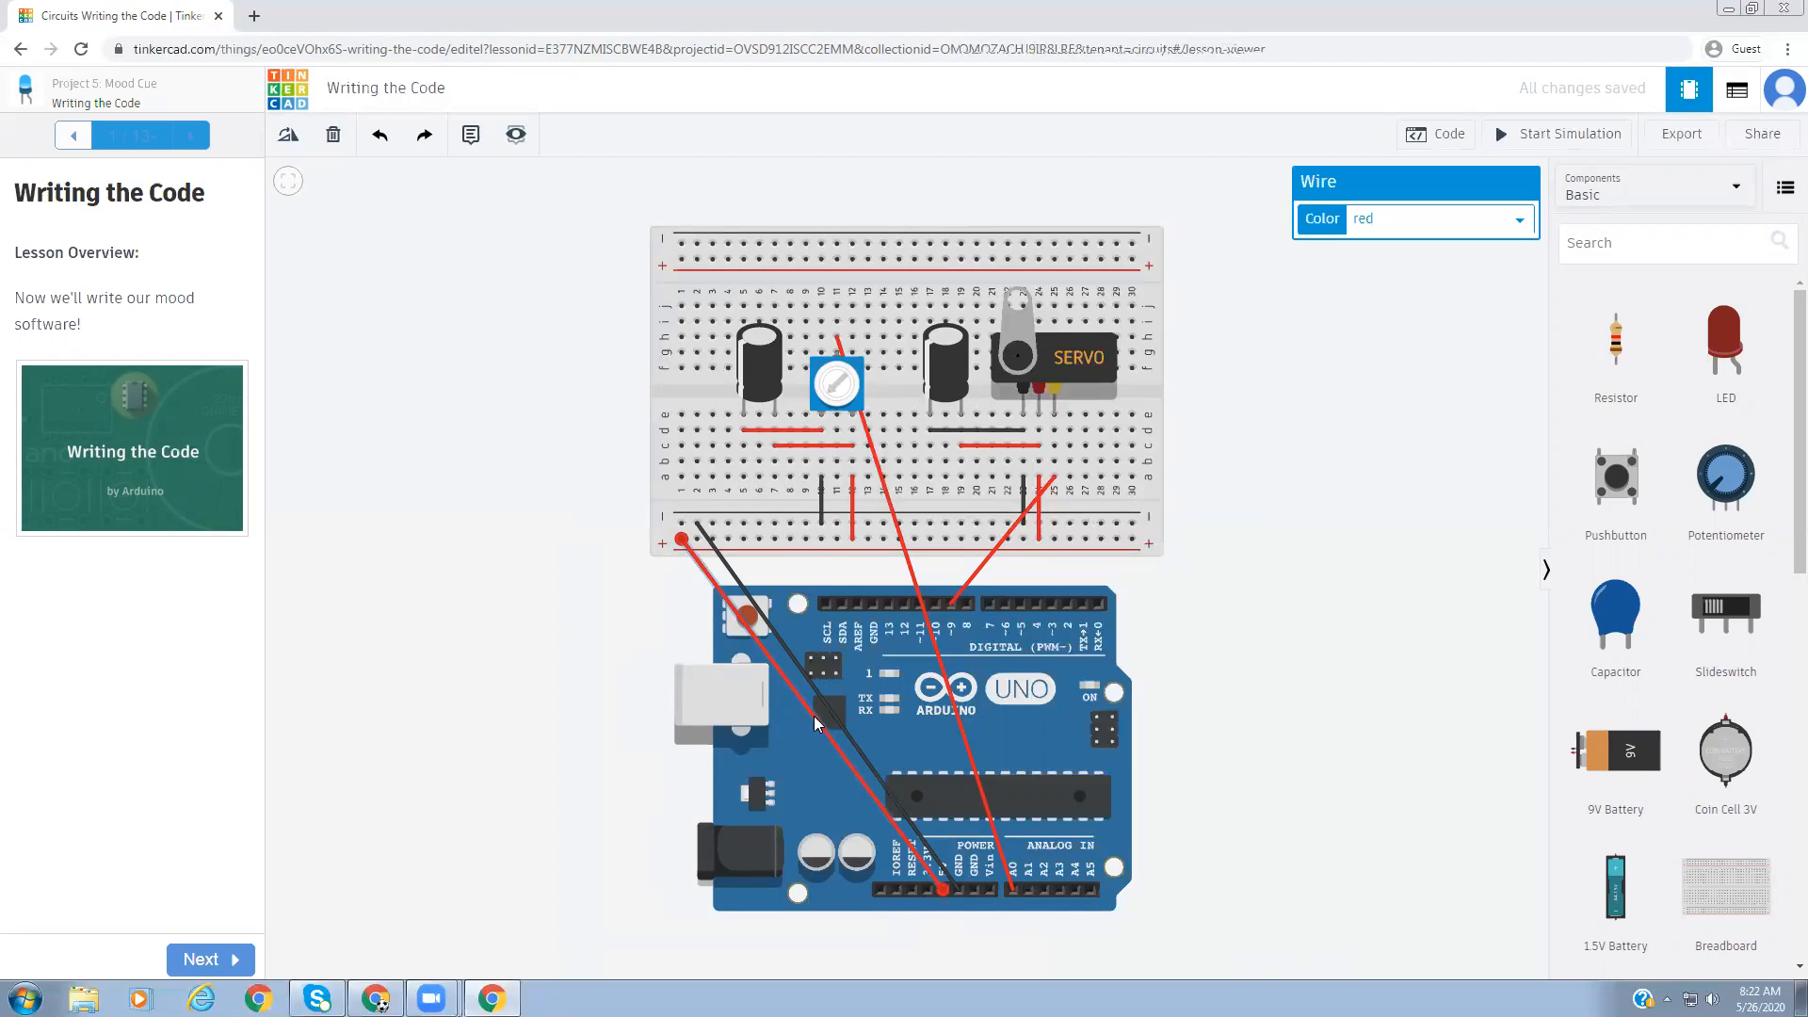
left_click_drag(815, 724, 613, 549)
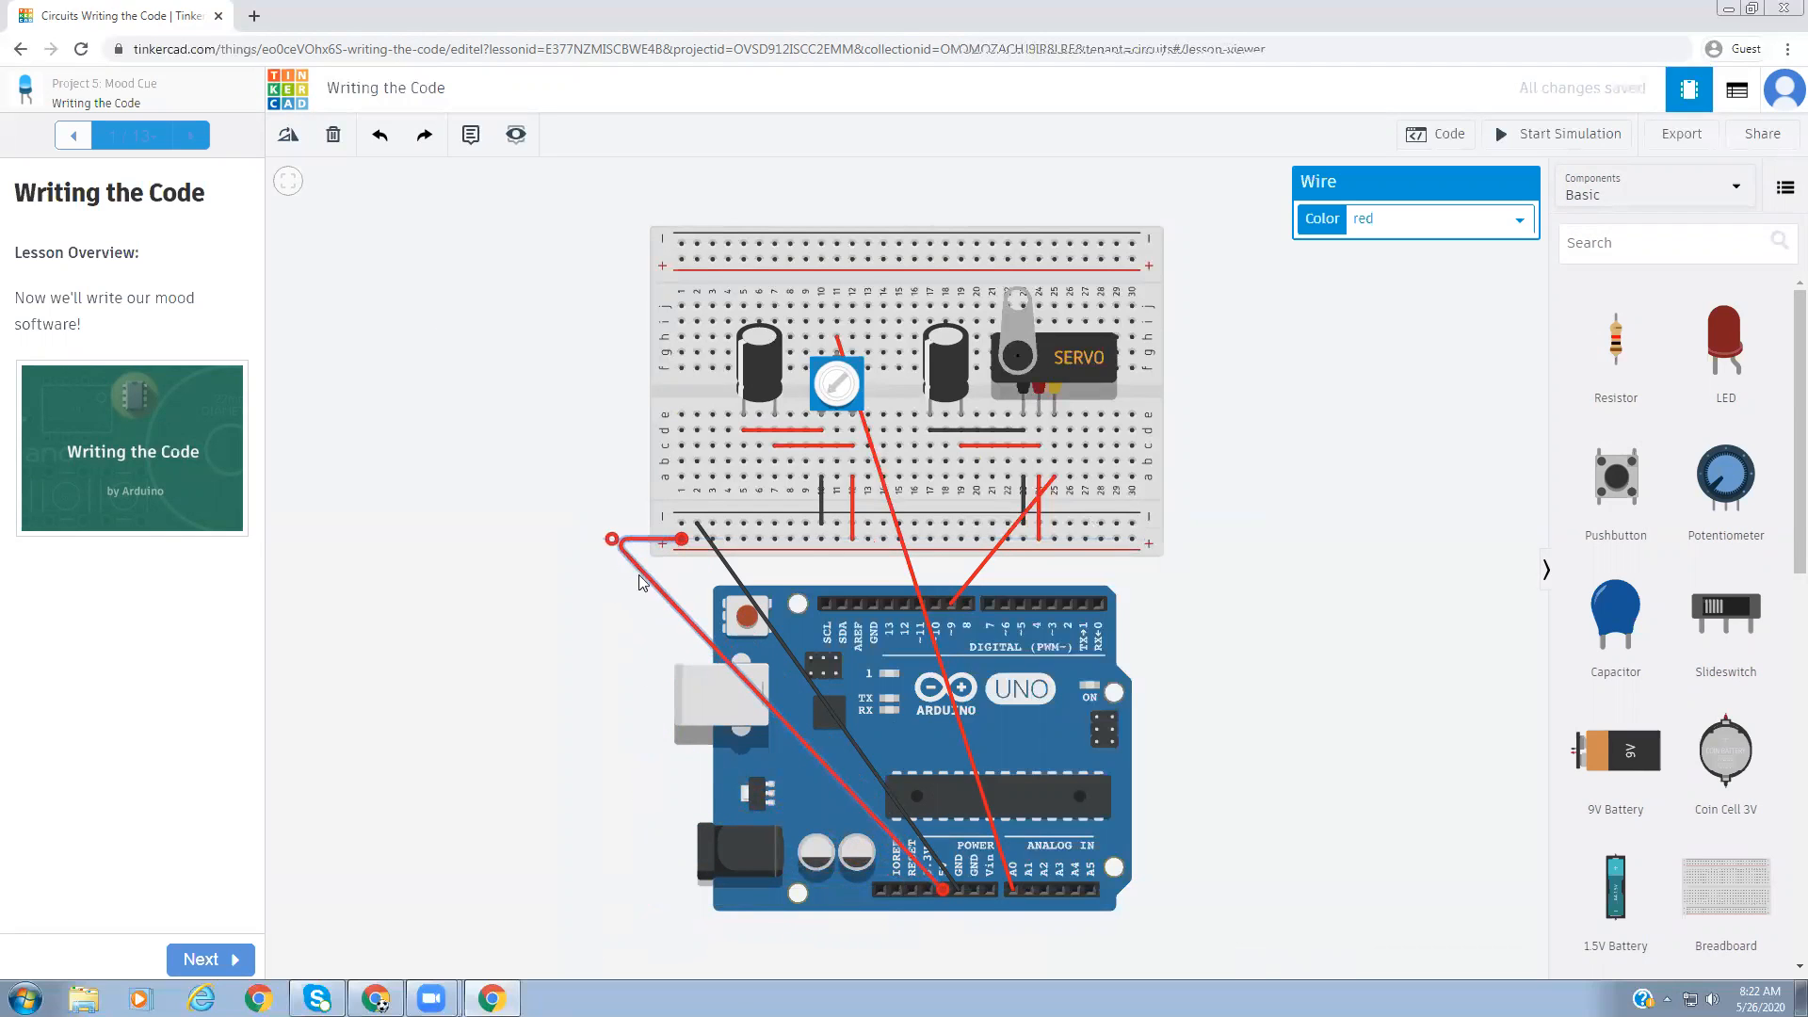
left_click(381, 136)
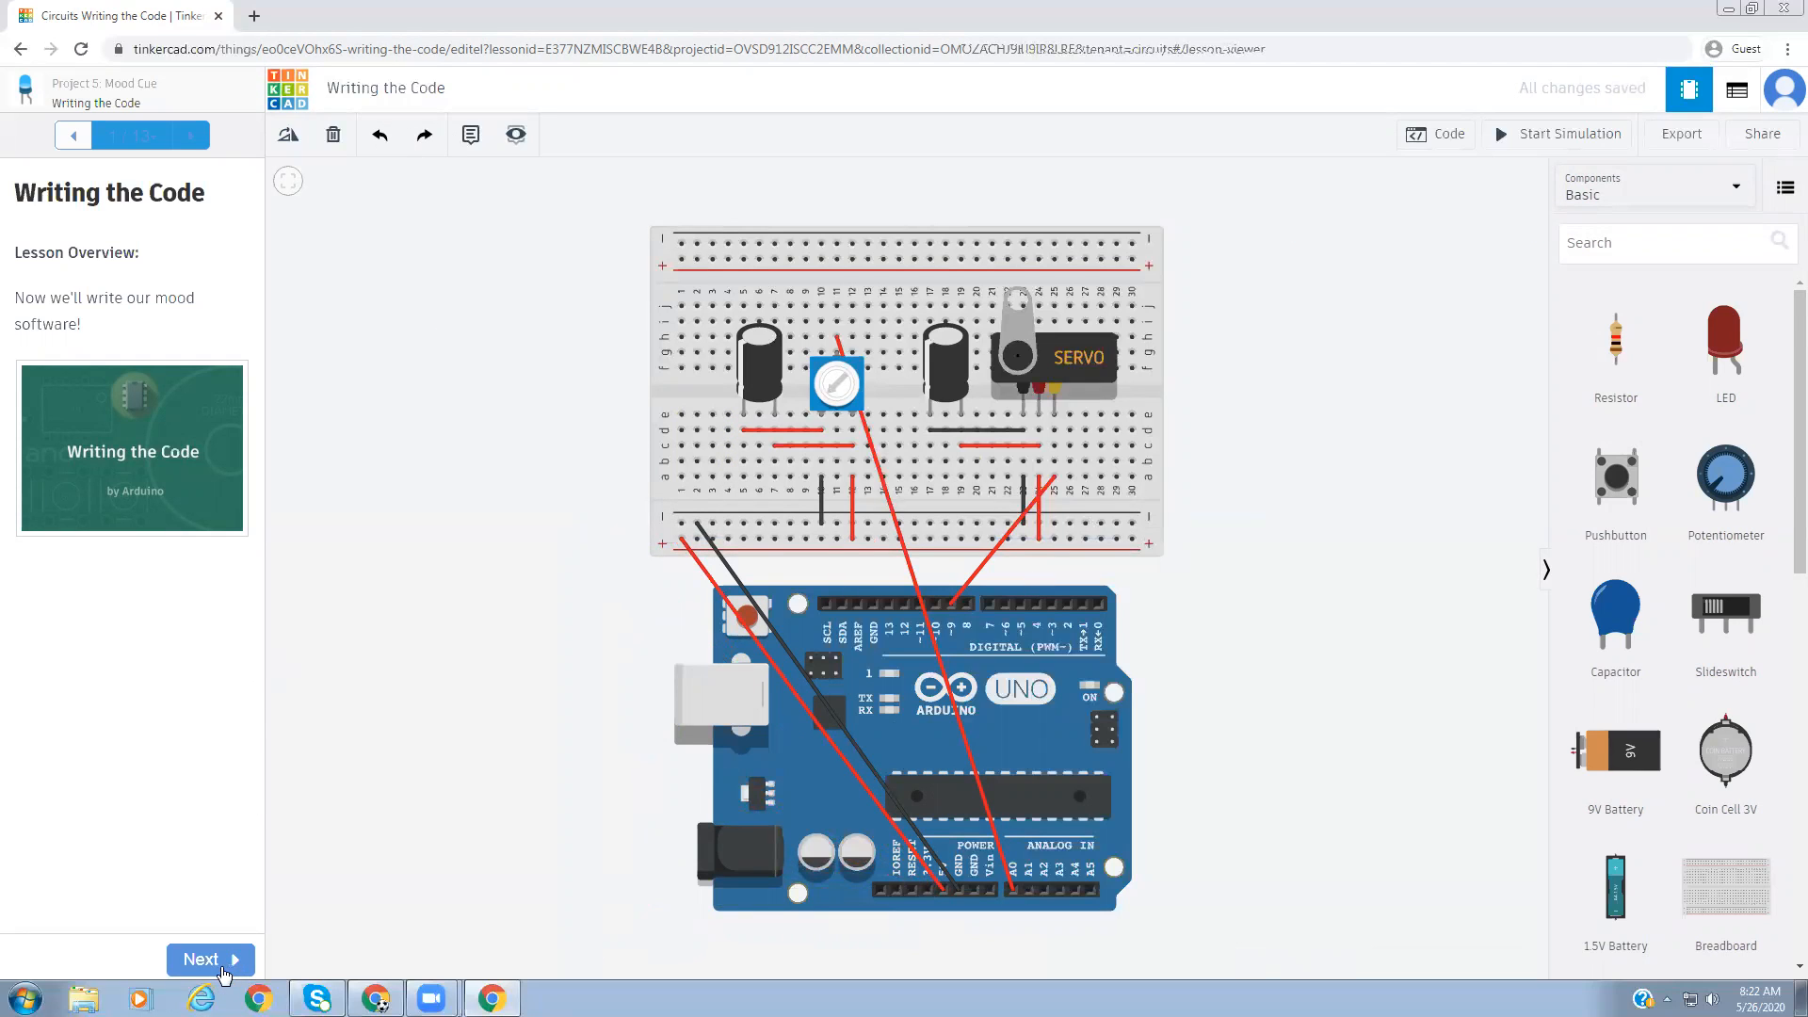
- Read the Introduction's note on the Servo.h library and advance to the Import the Servo Library page
left_click(223, 974)
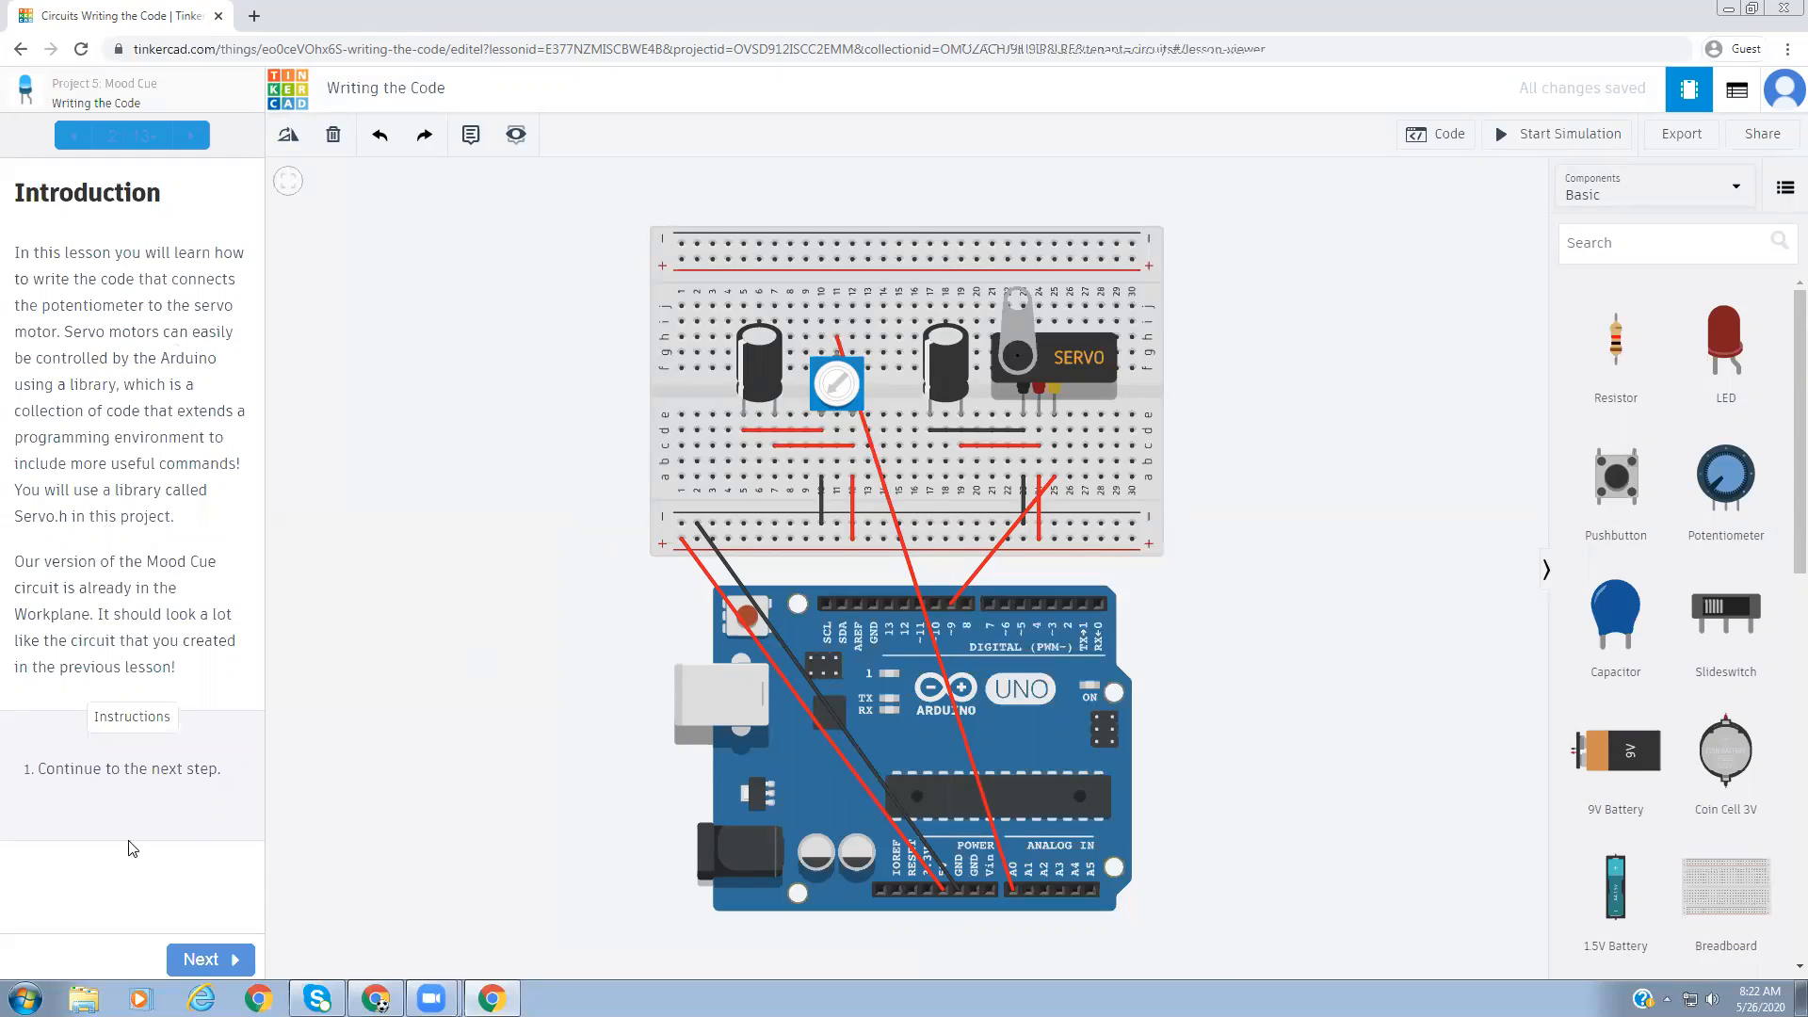
left_click_drag(24, 491, 199, 524)
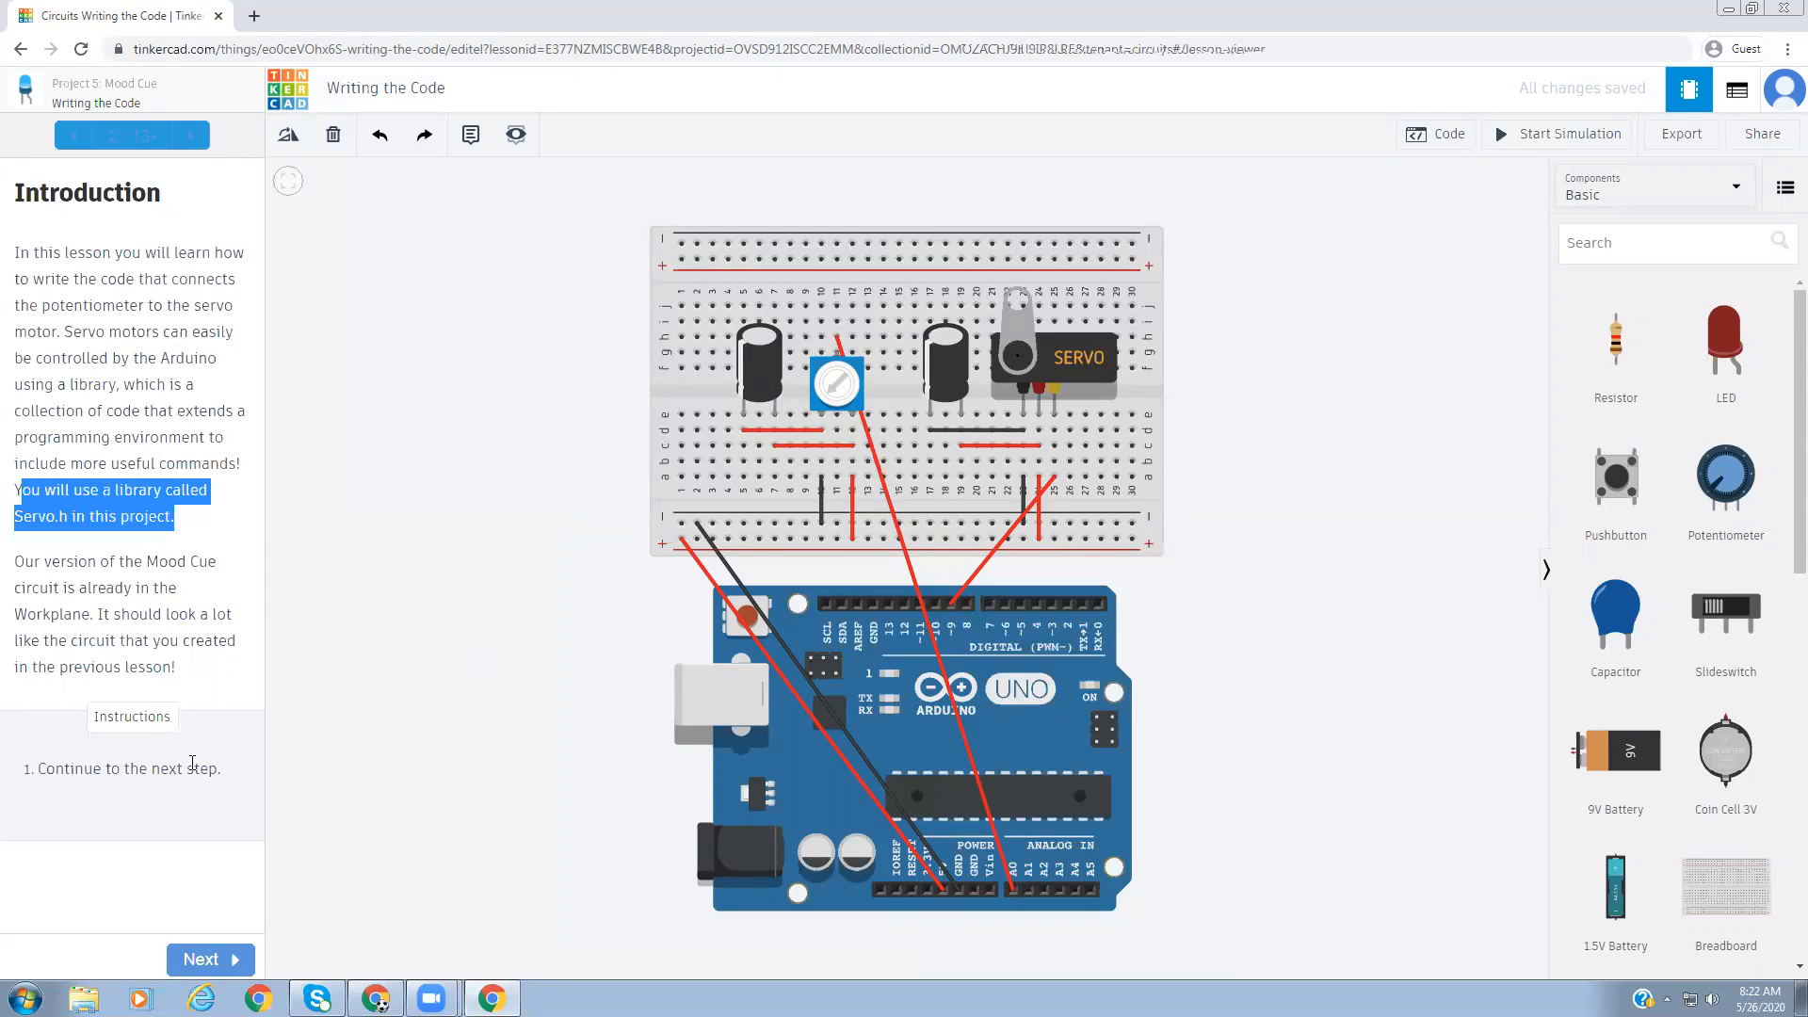
left_click(201, 959)
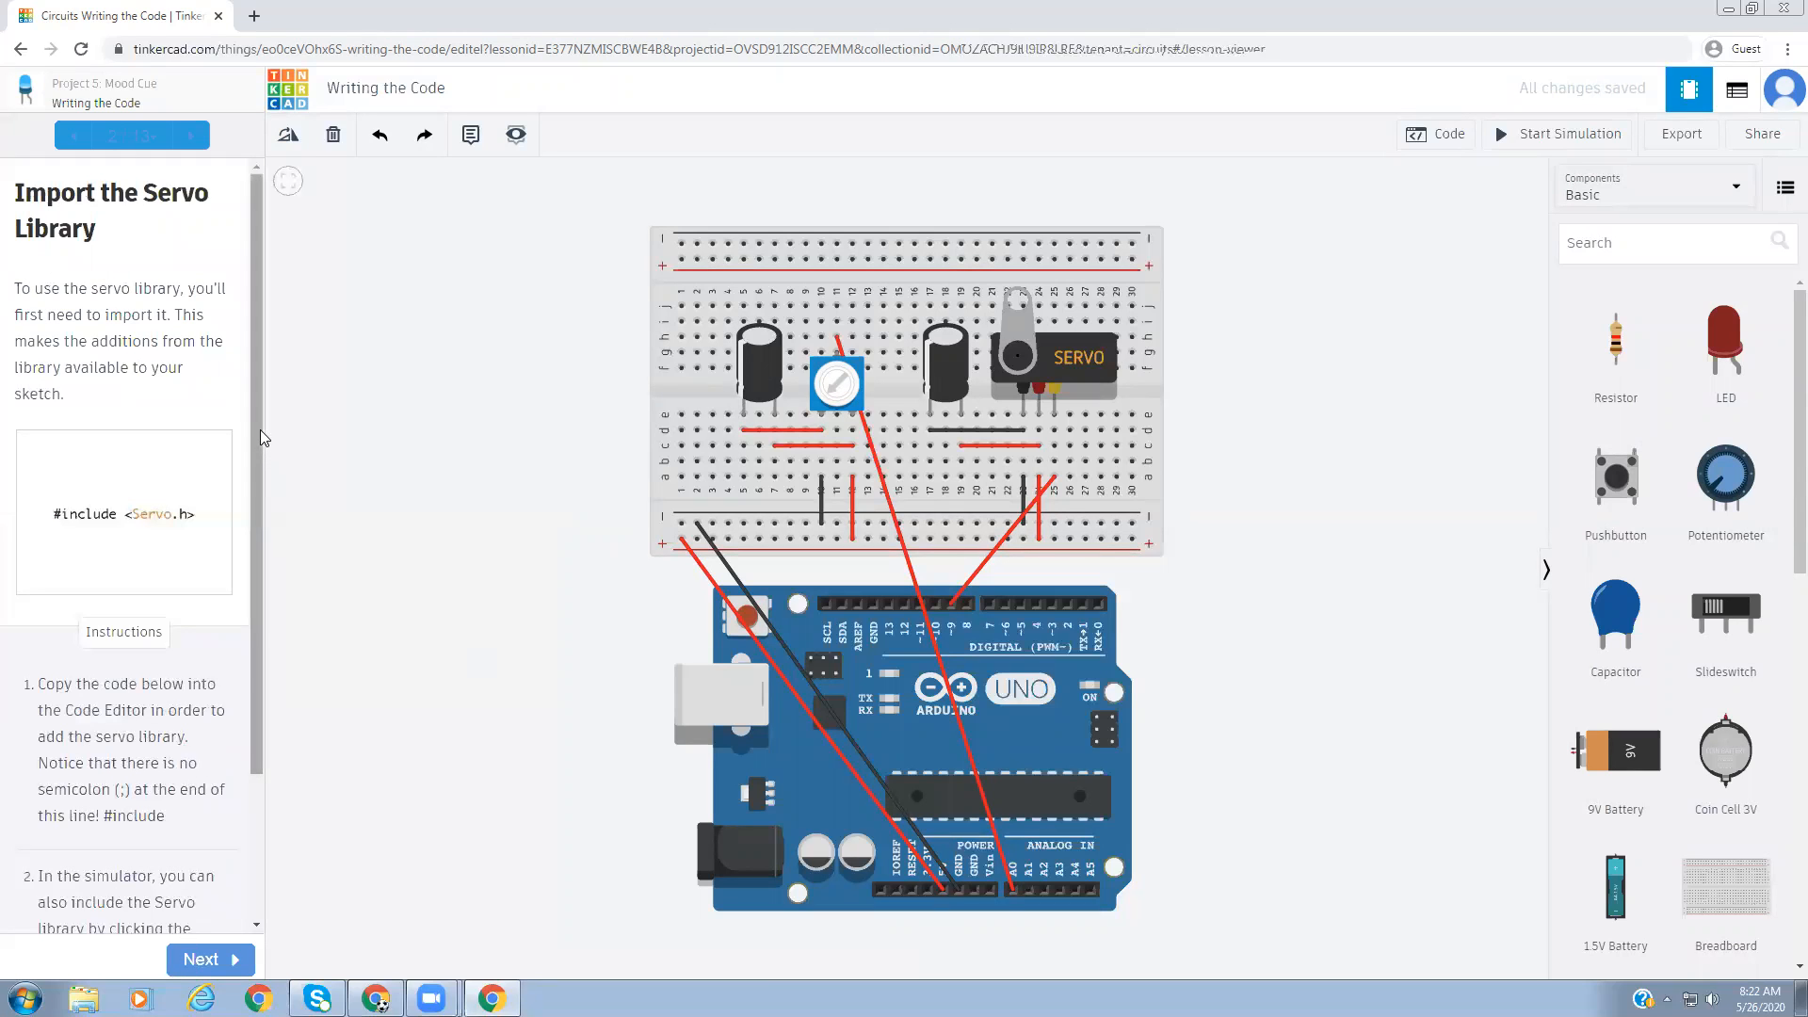
scroll(68, 348, "down", 1)
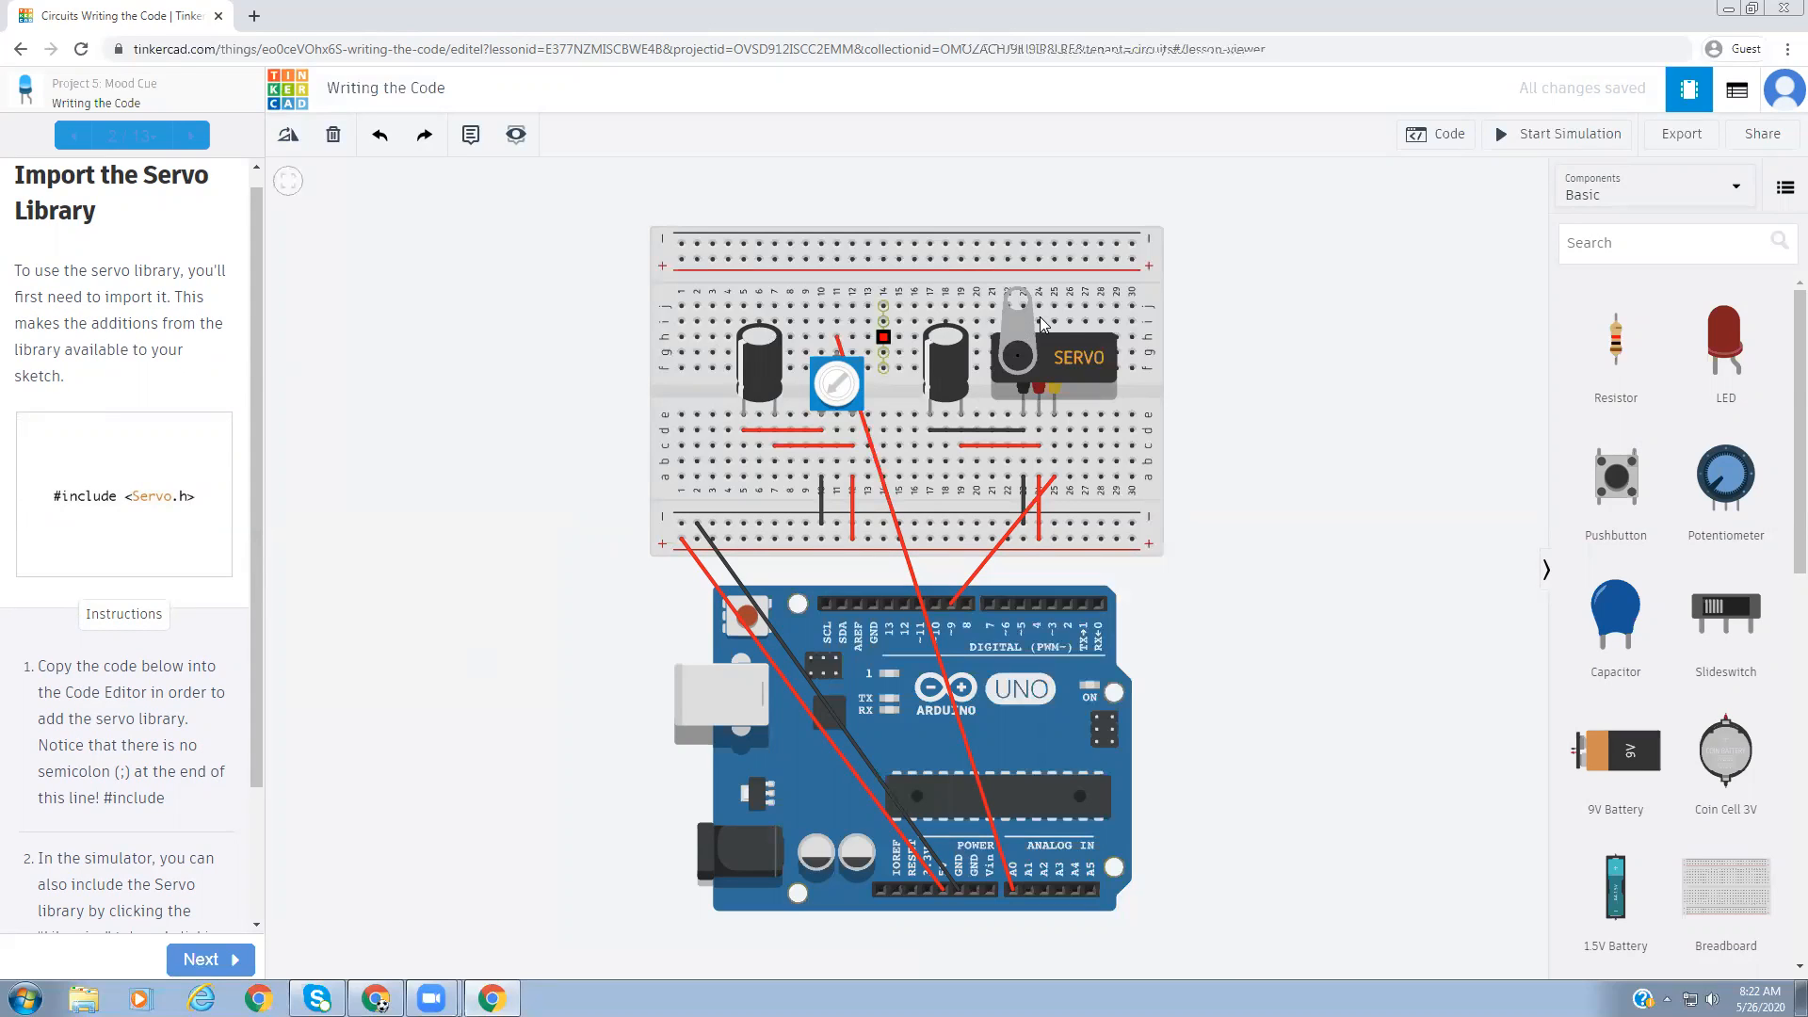
- Open the code editor, include the Servo library in the sketch, and check the lesson's note on including it
left_click(1449, 137)
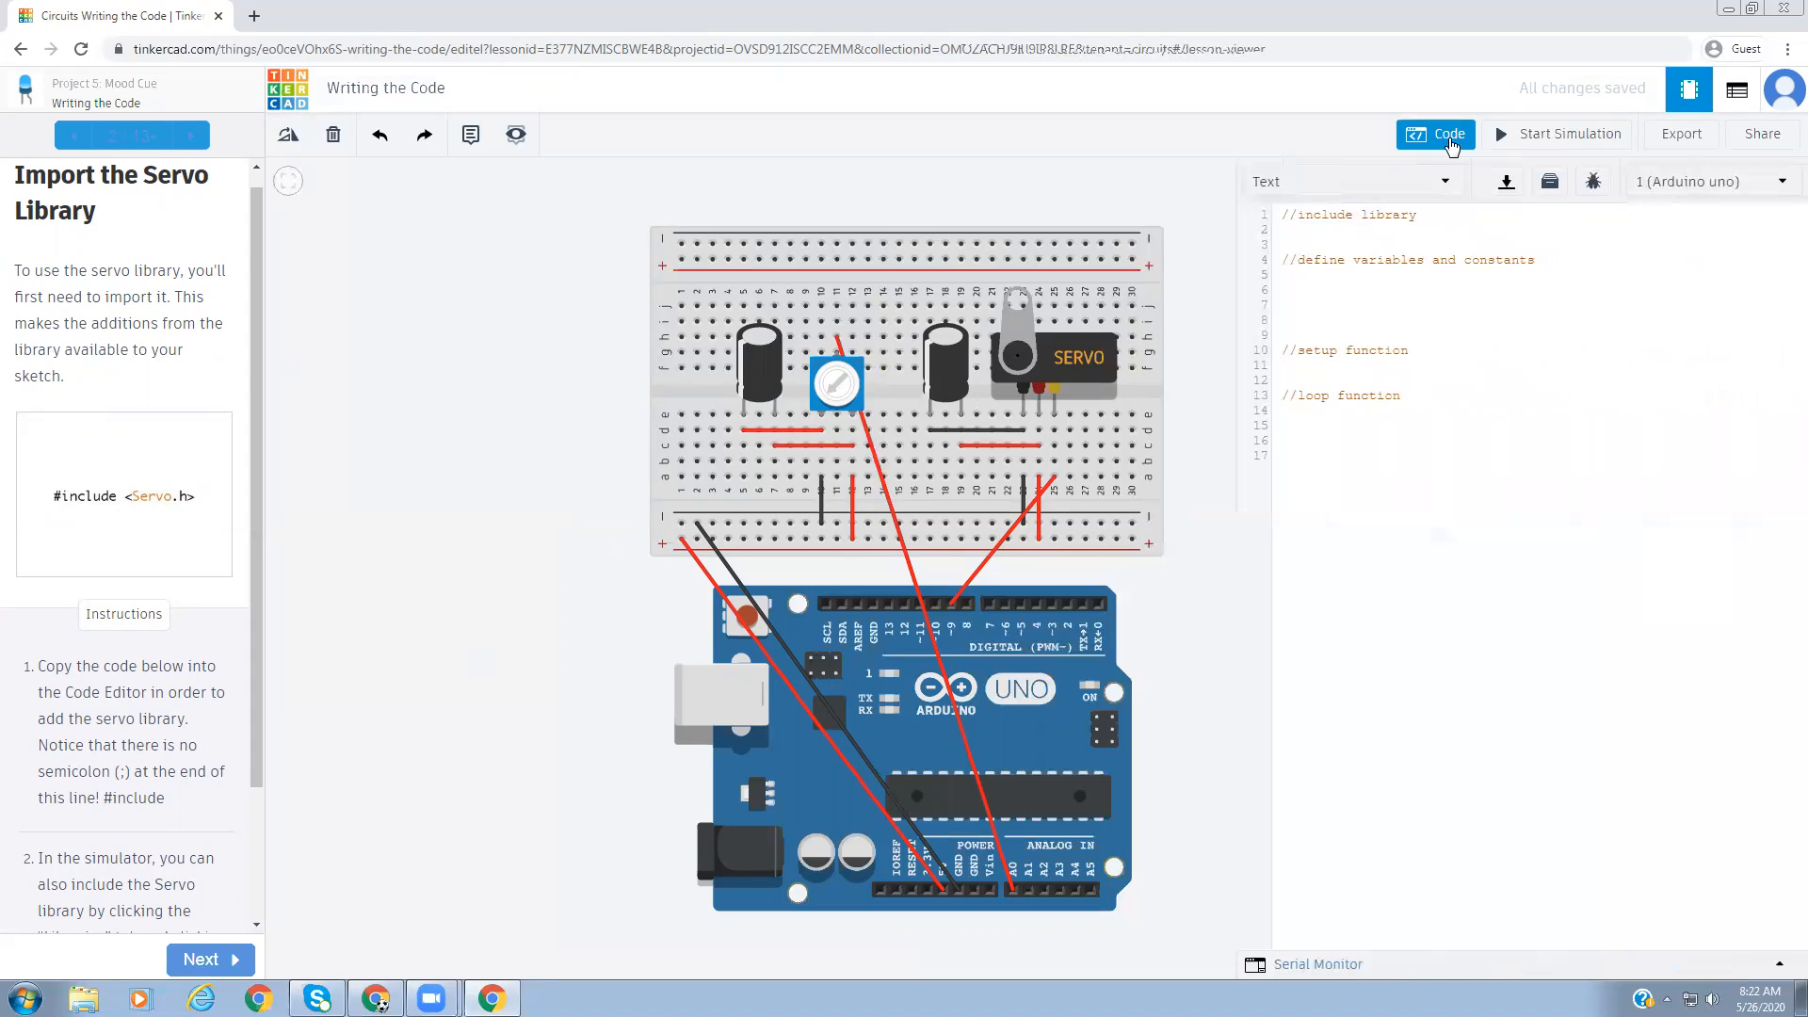
left_click(1550, 184)
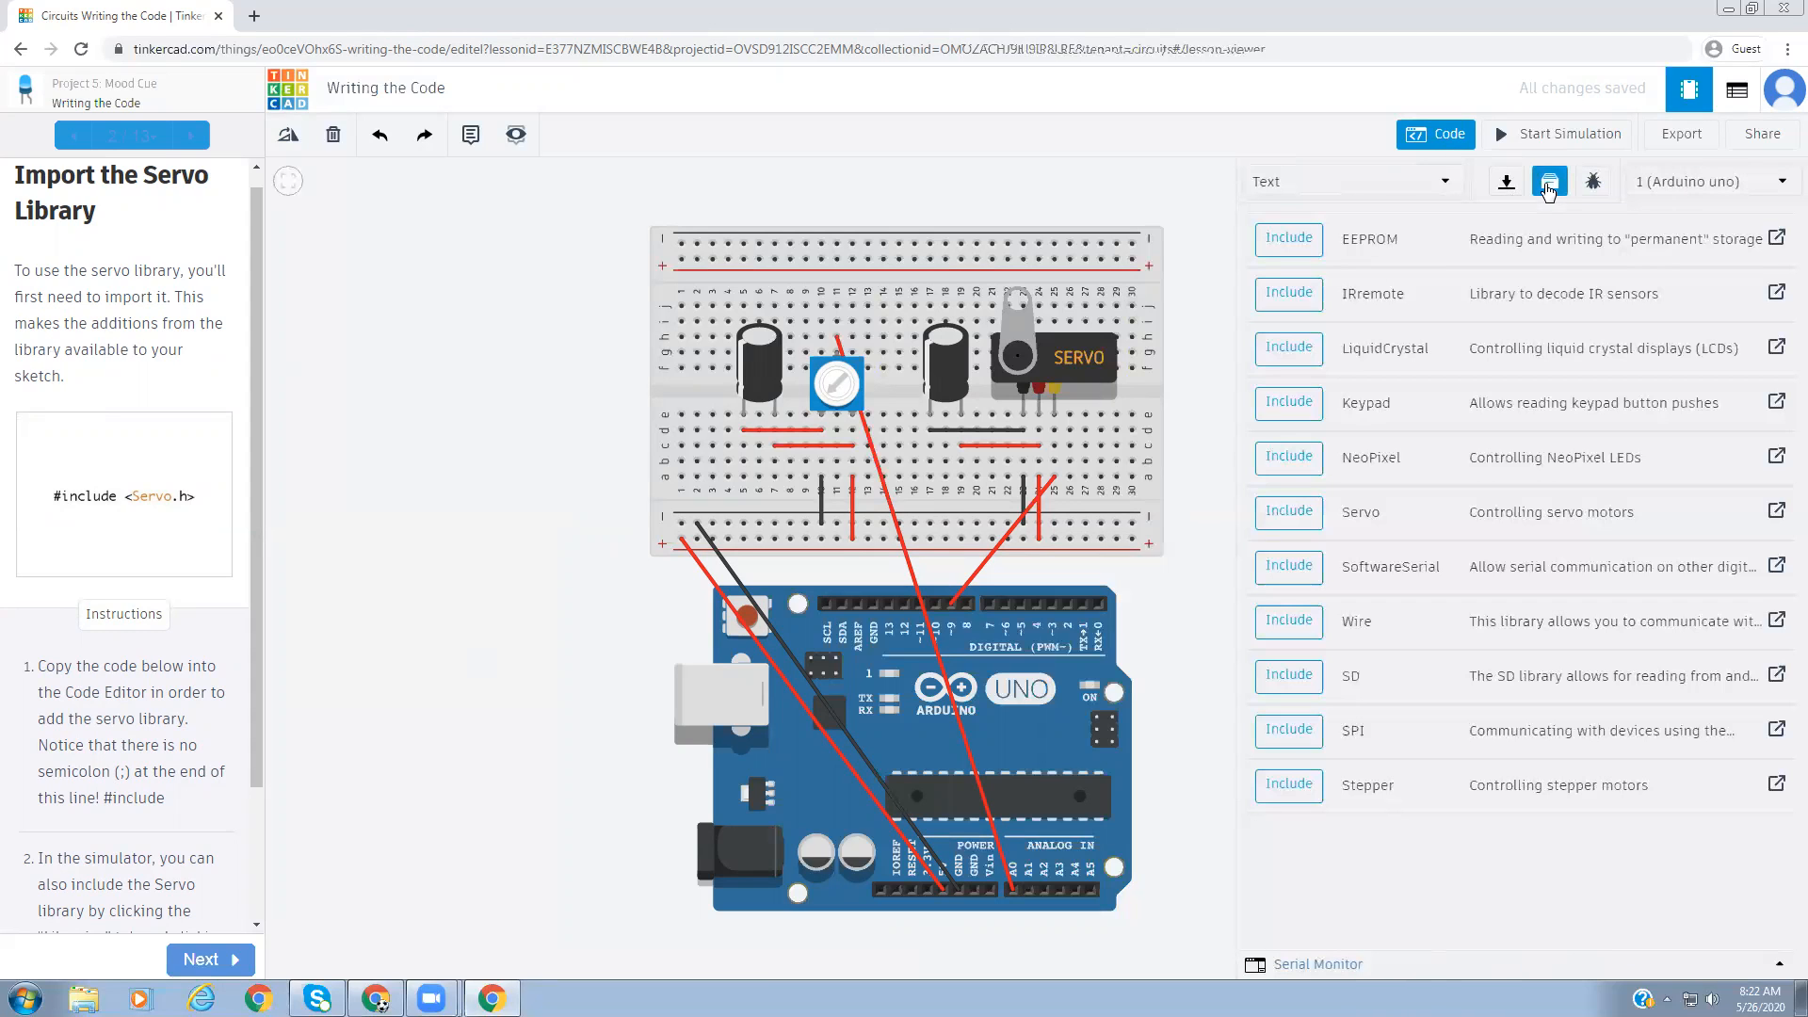
left_click(1290, 516)
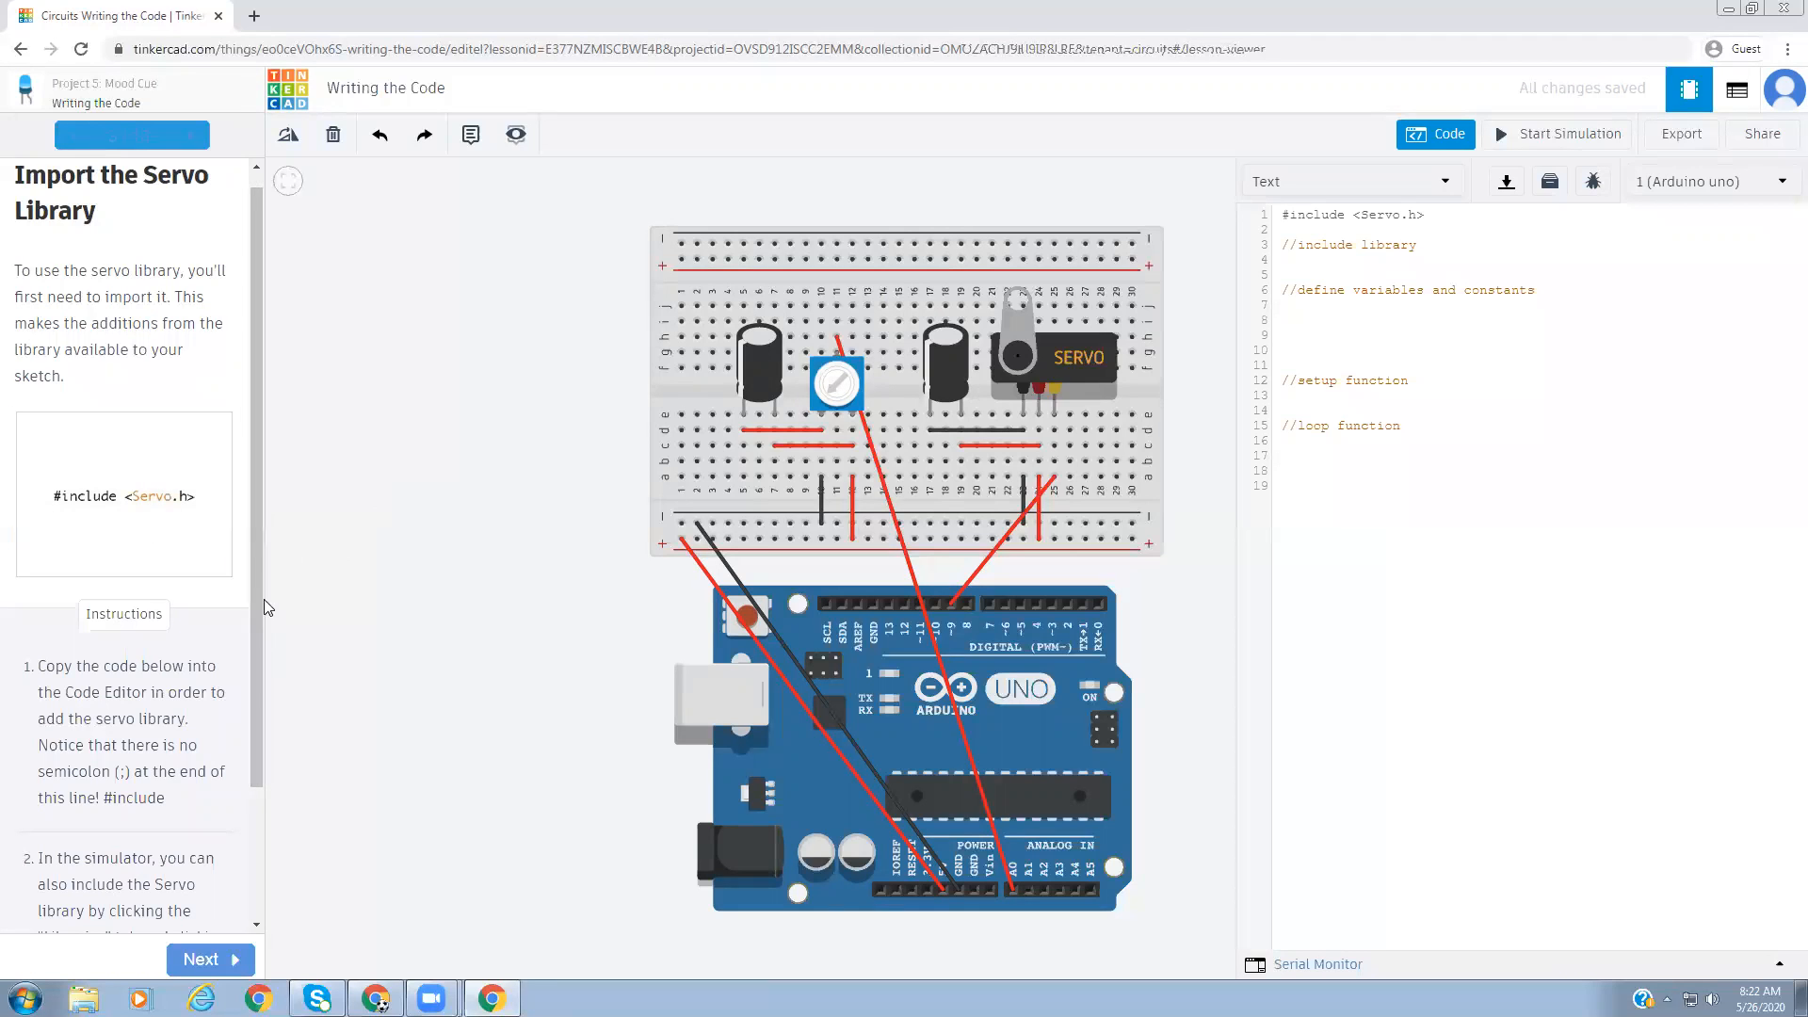
scroll(262, 631, "down", 2)
left_click_drag(262, 631, 258, 720)
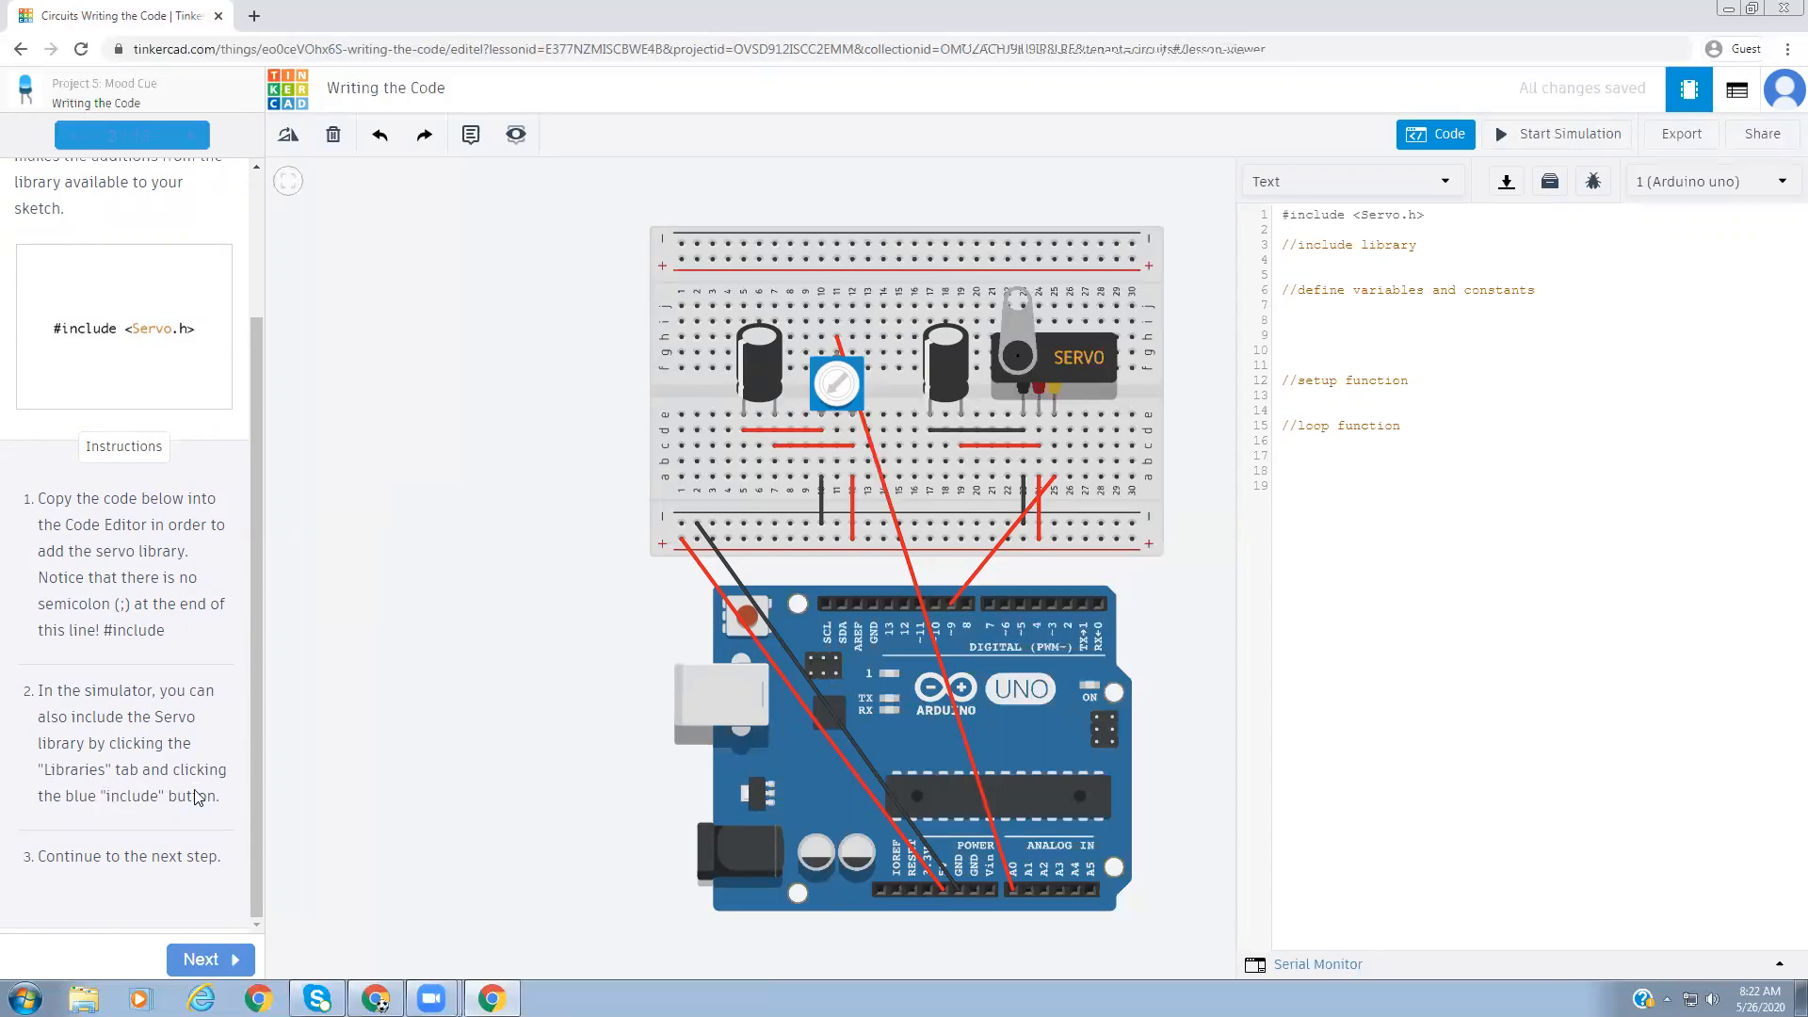
left_click_drag(41, 690, 226, 796)
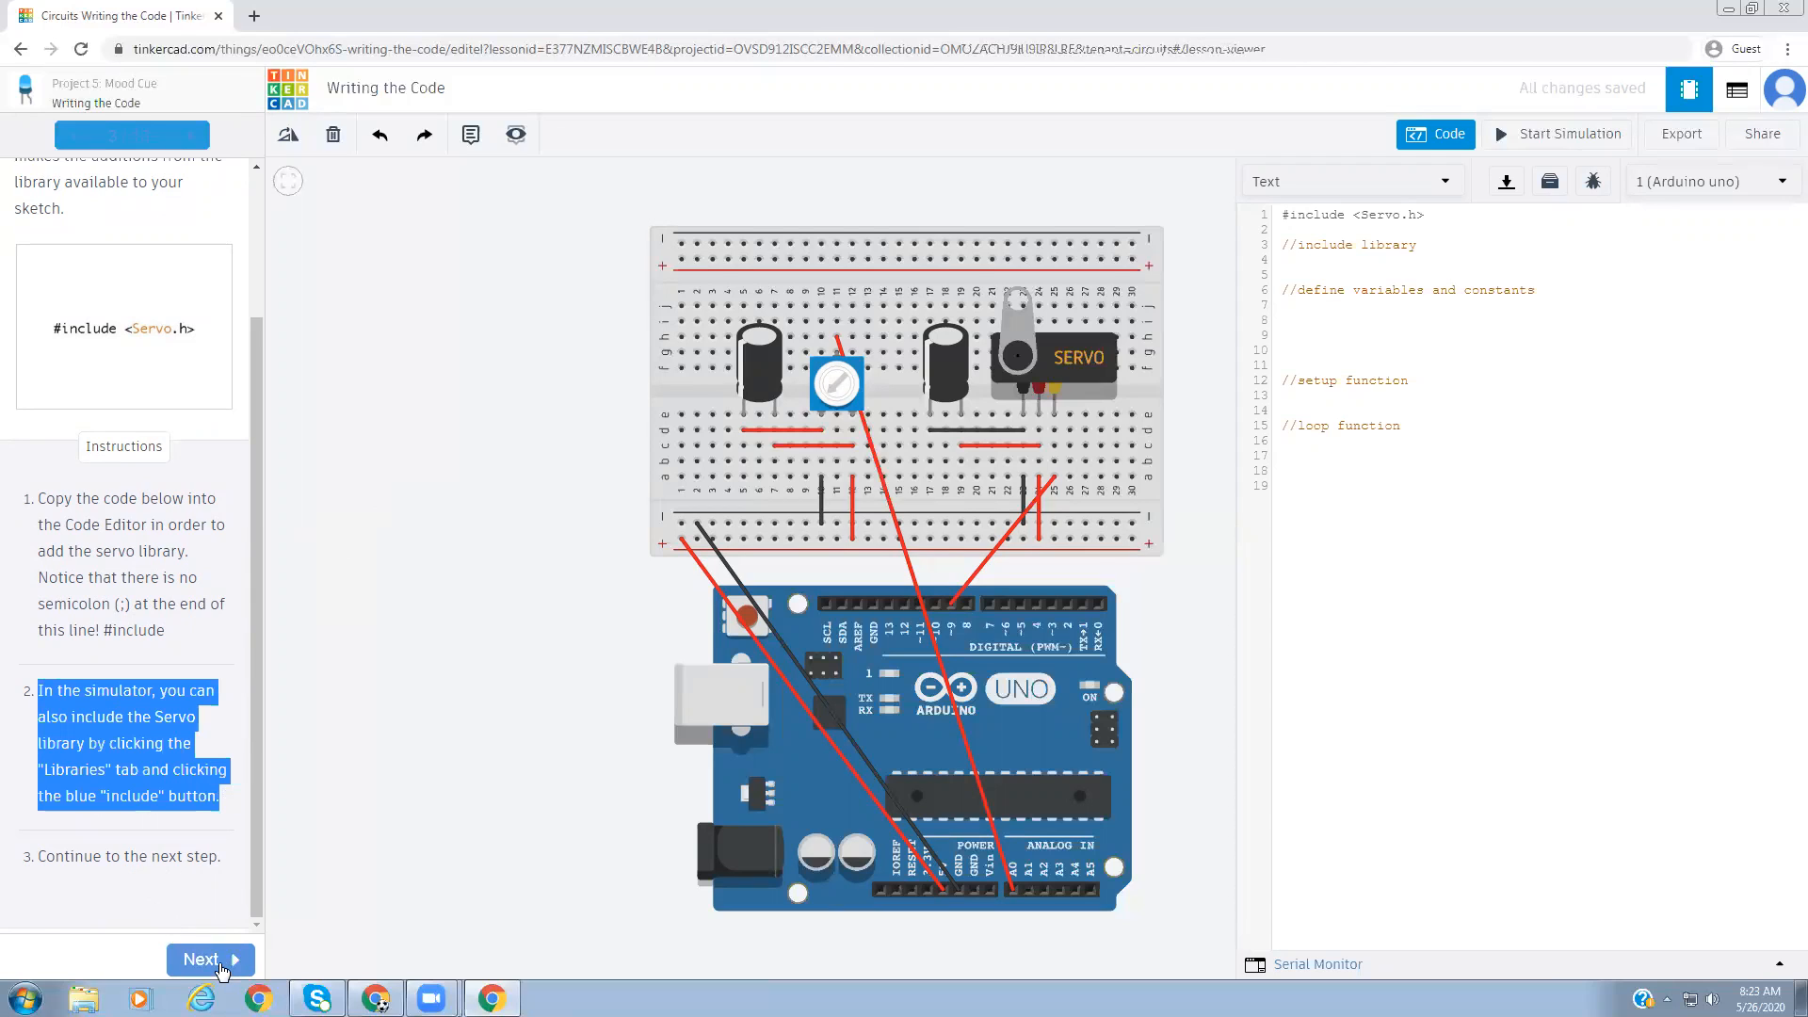
- Continue to the Creating the 'Servo' Object page and copy its line Servo myServo; into the sketch below the Servo library include
left_click(201, 960)
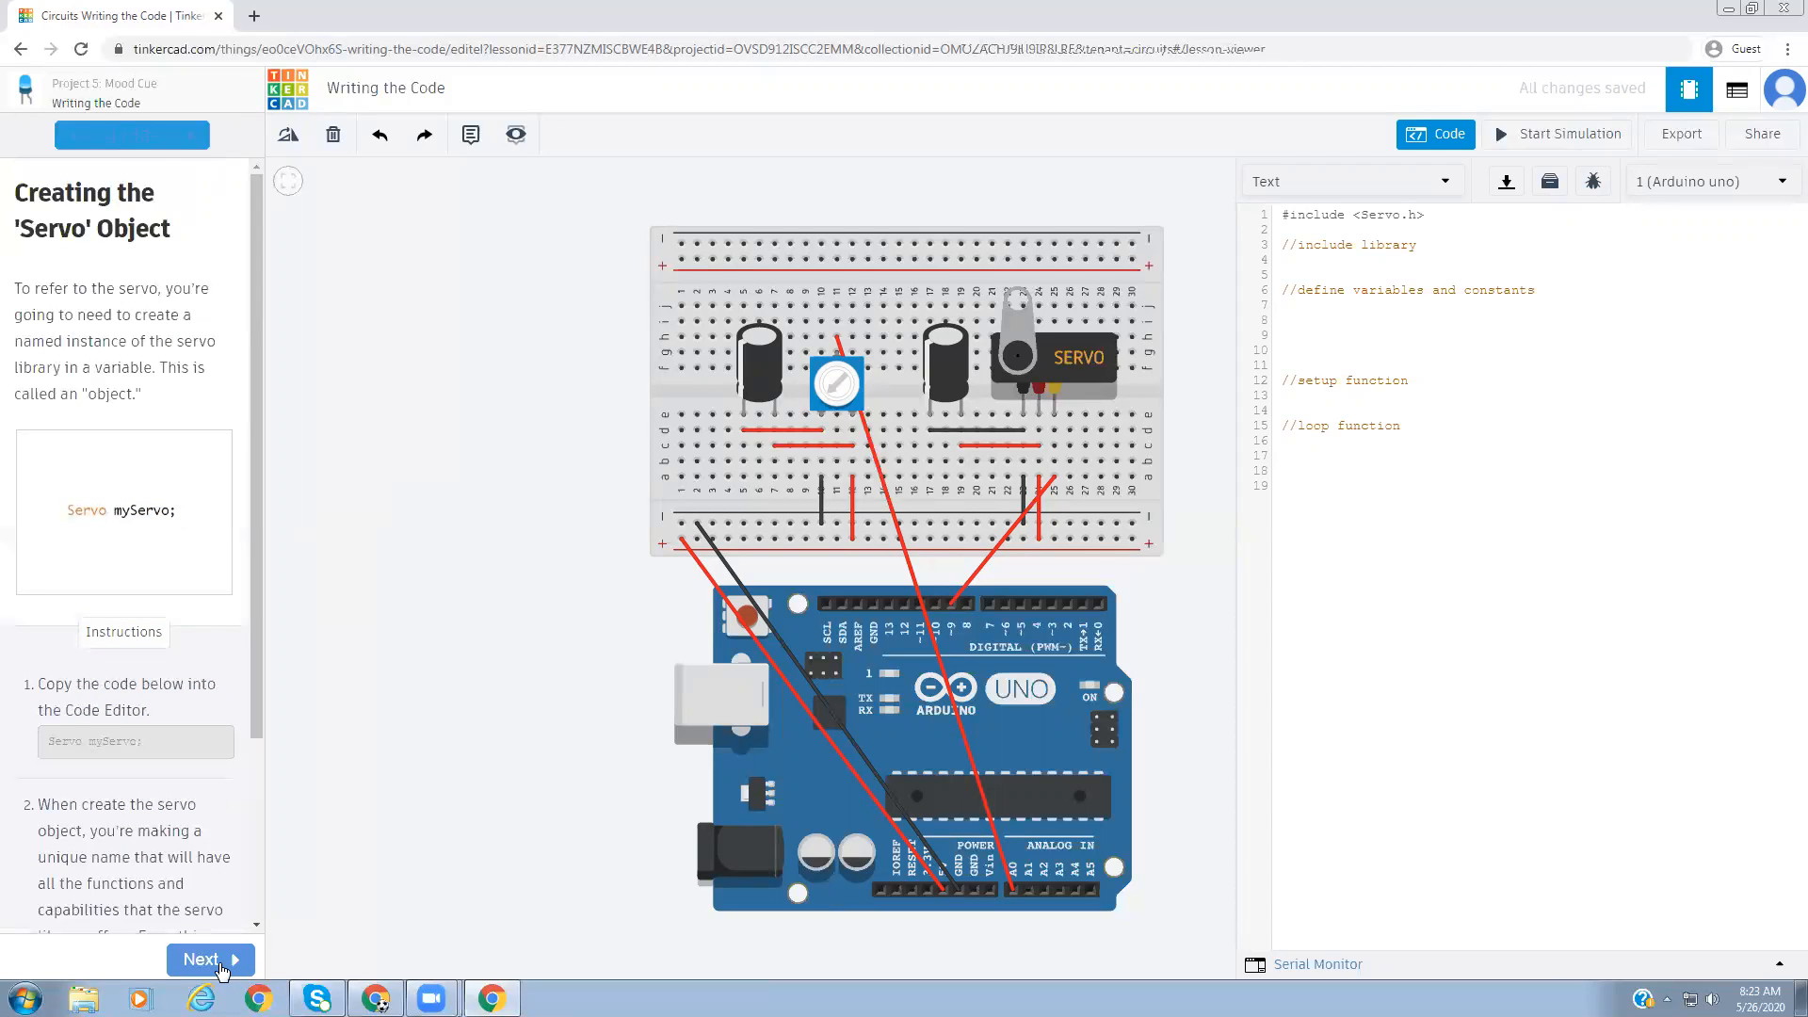
left_click_drag(250, 443, 255, 499)
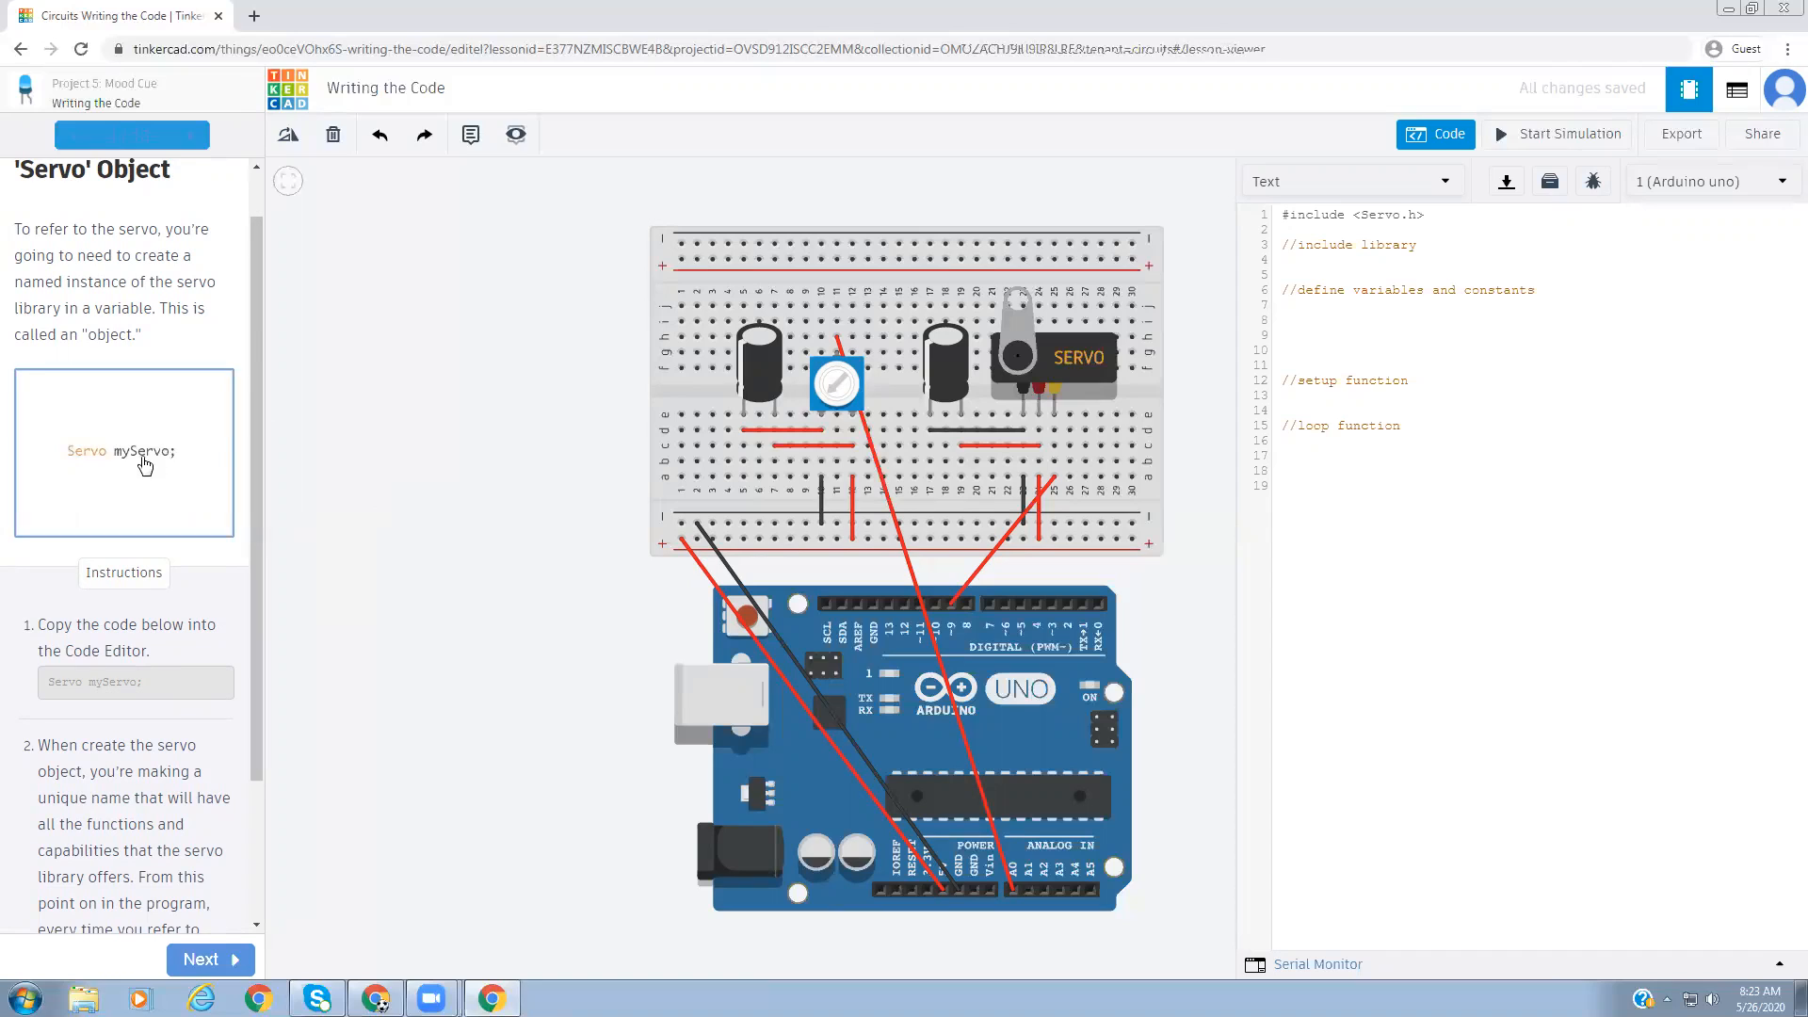
left_click_drag(143, 686, 45, 692)
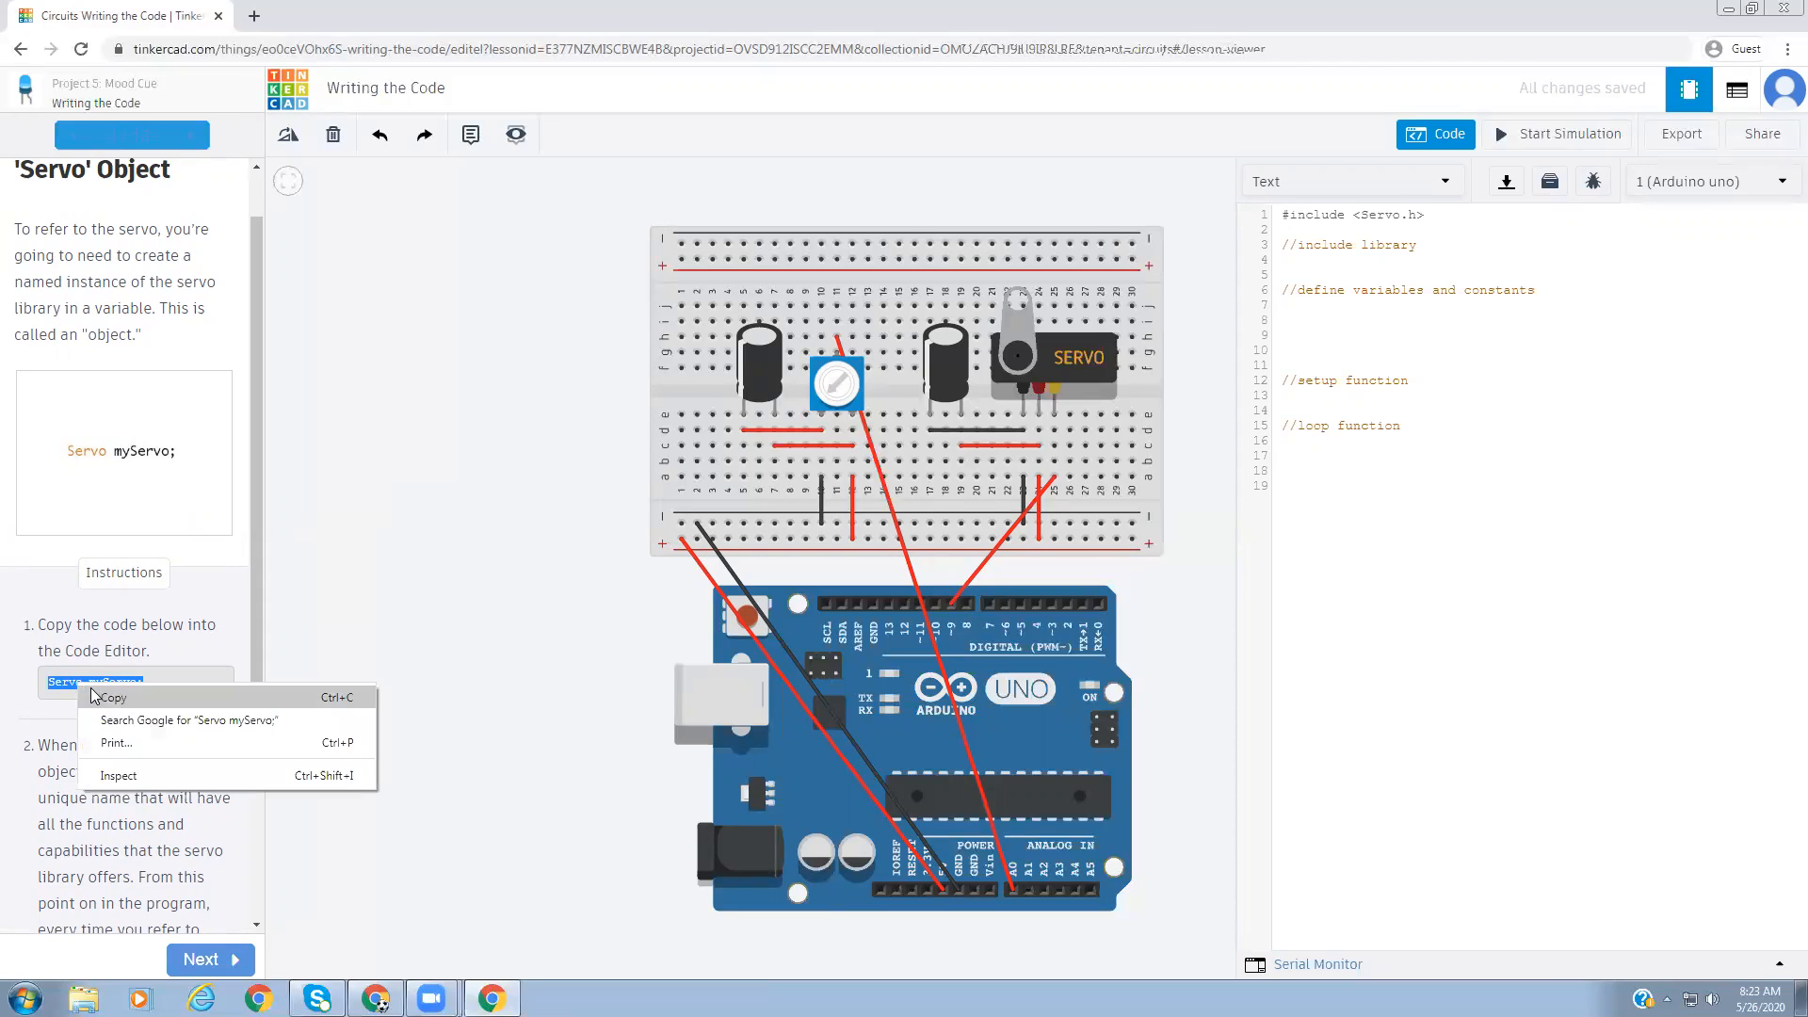
left_click(107, 698)
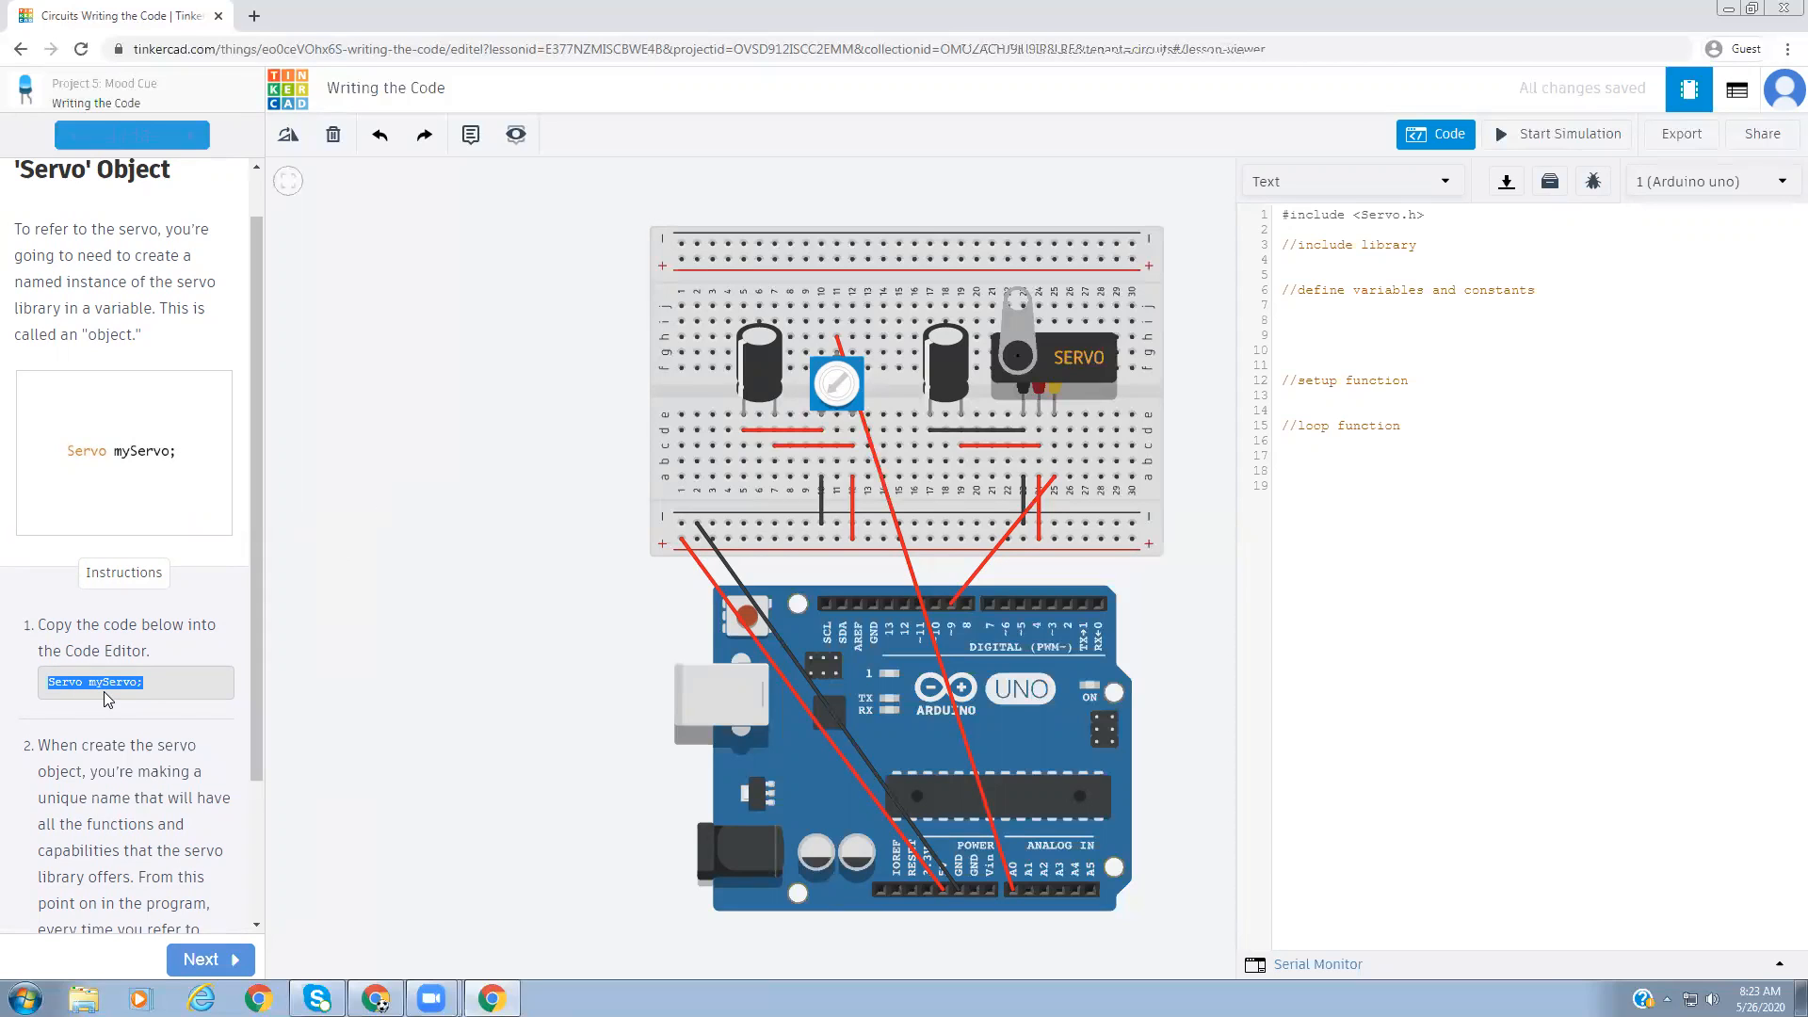
left_click(1290, 229)
key("Return")
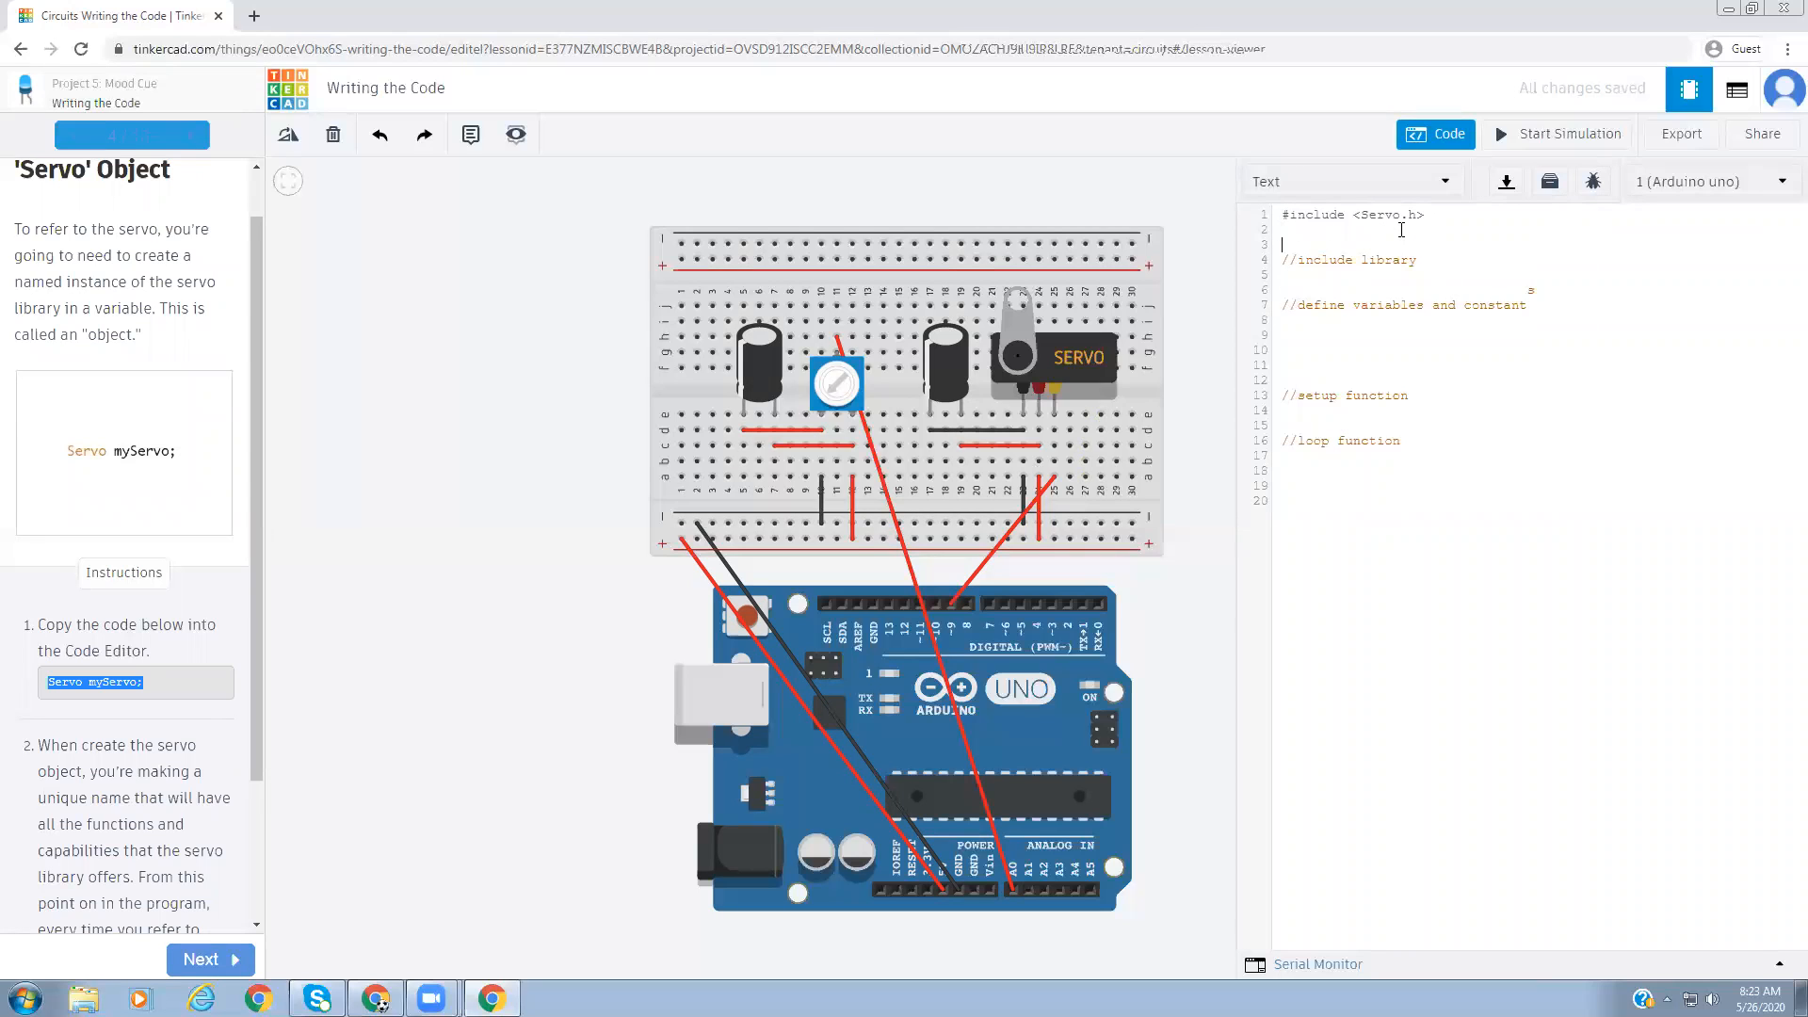
key("ctrl+v")
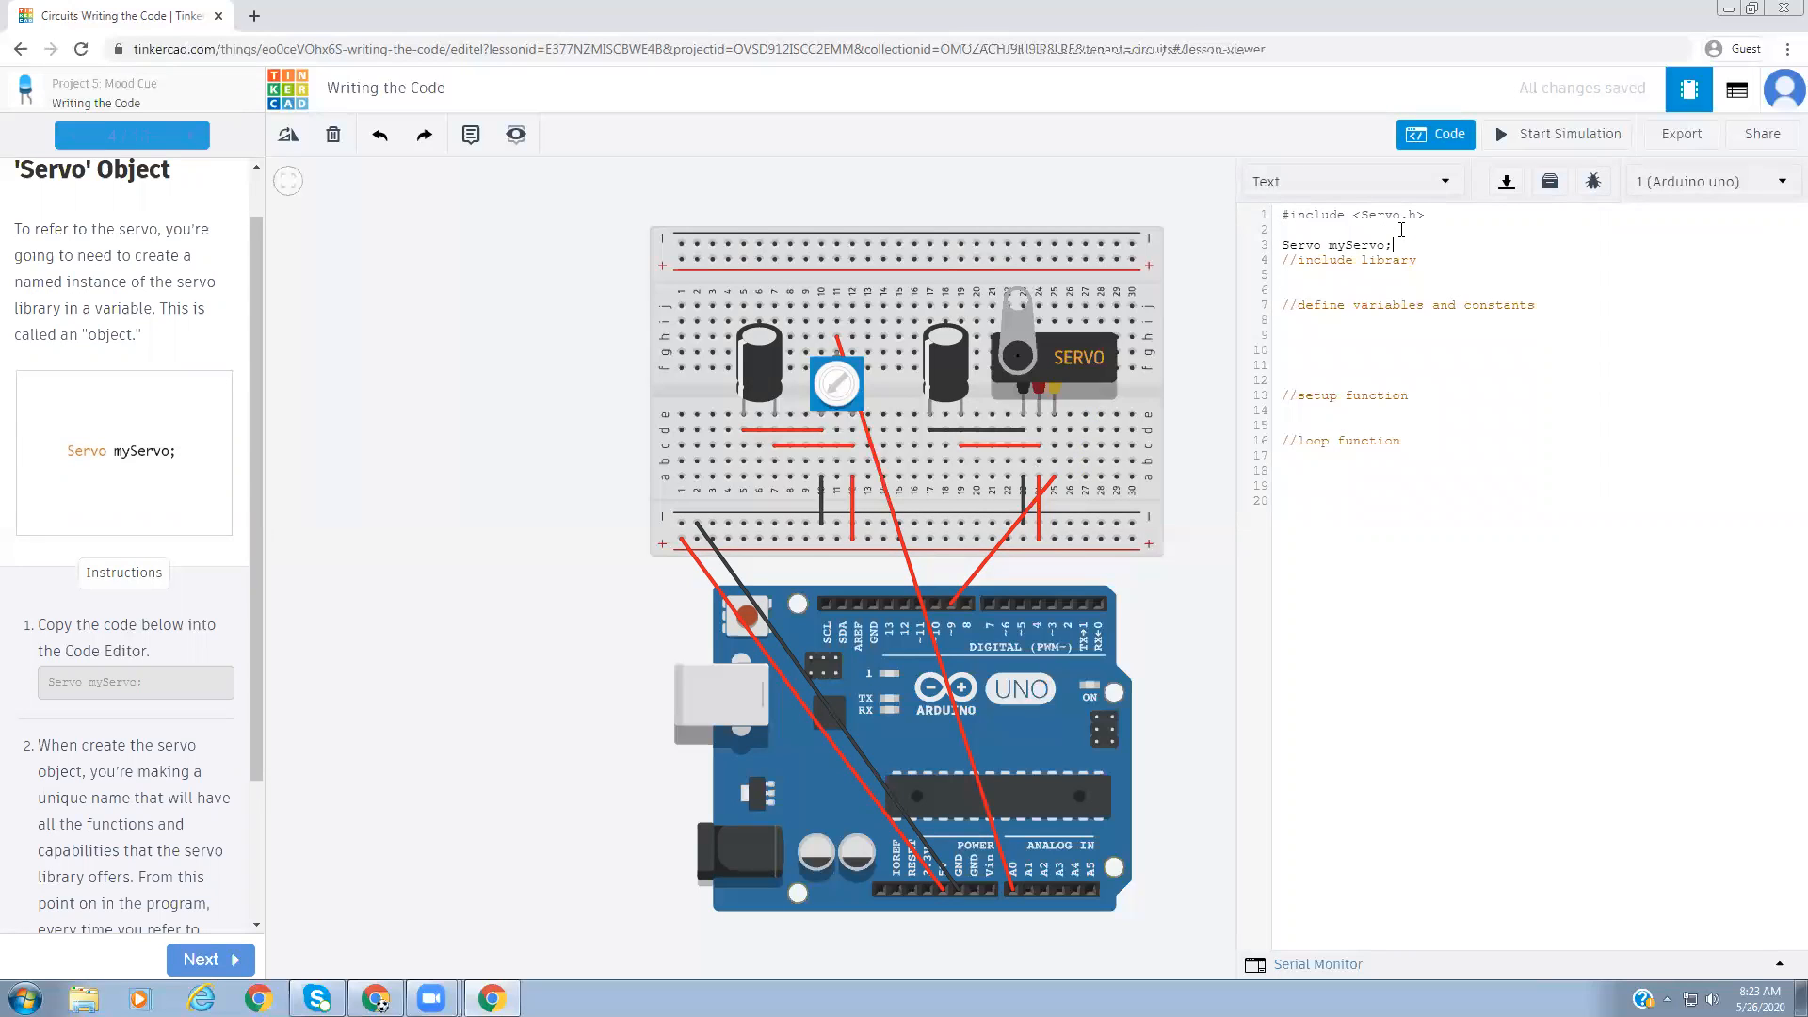
- Delete the //include library comment, read the rest of the servo object instructions, and continue to the Variable Declaration page
left_click_drag(1428, 259, 1274, 264)
key("BackSpace")
left_click_drag(256, 552, 253, 735)
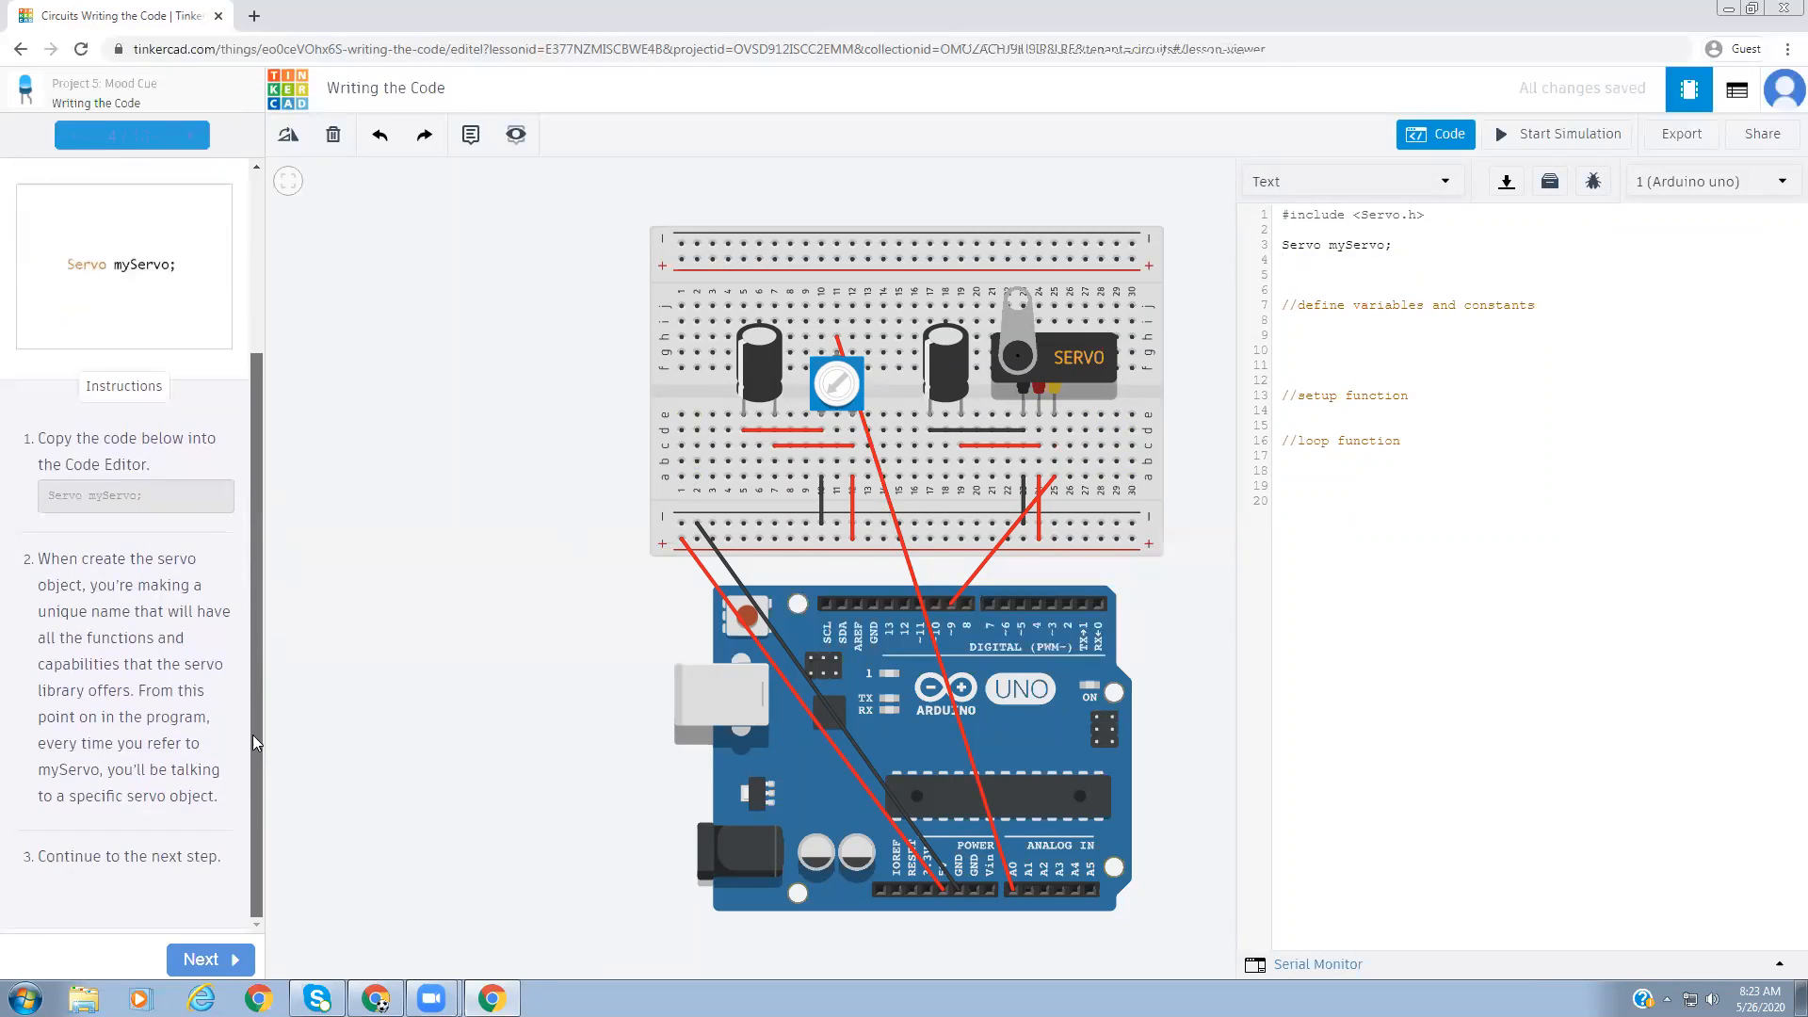
left_click(200, 960)
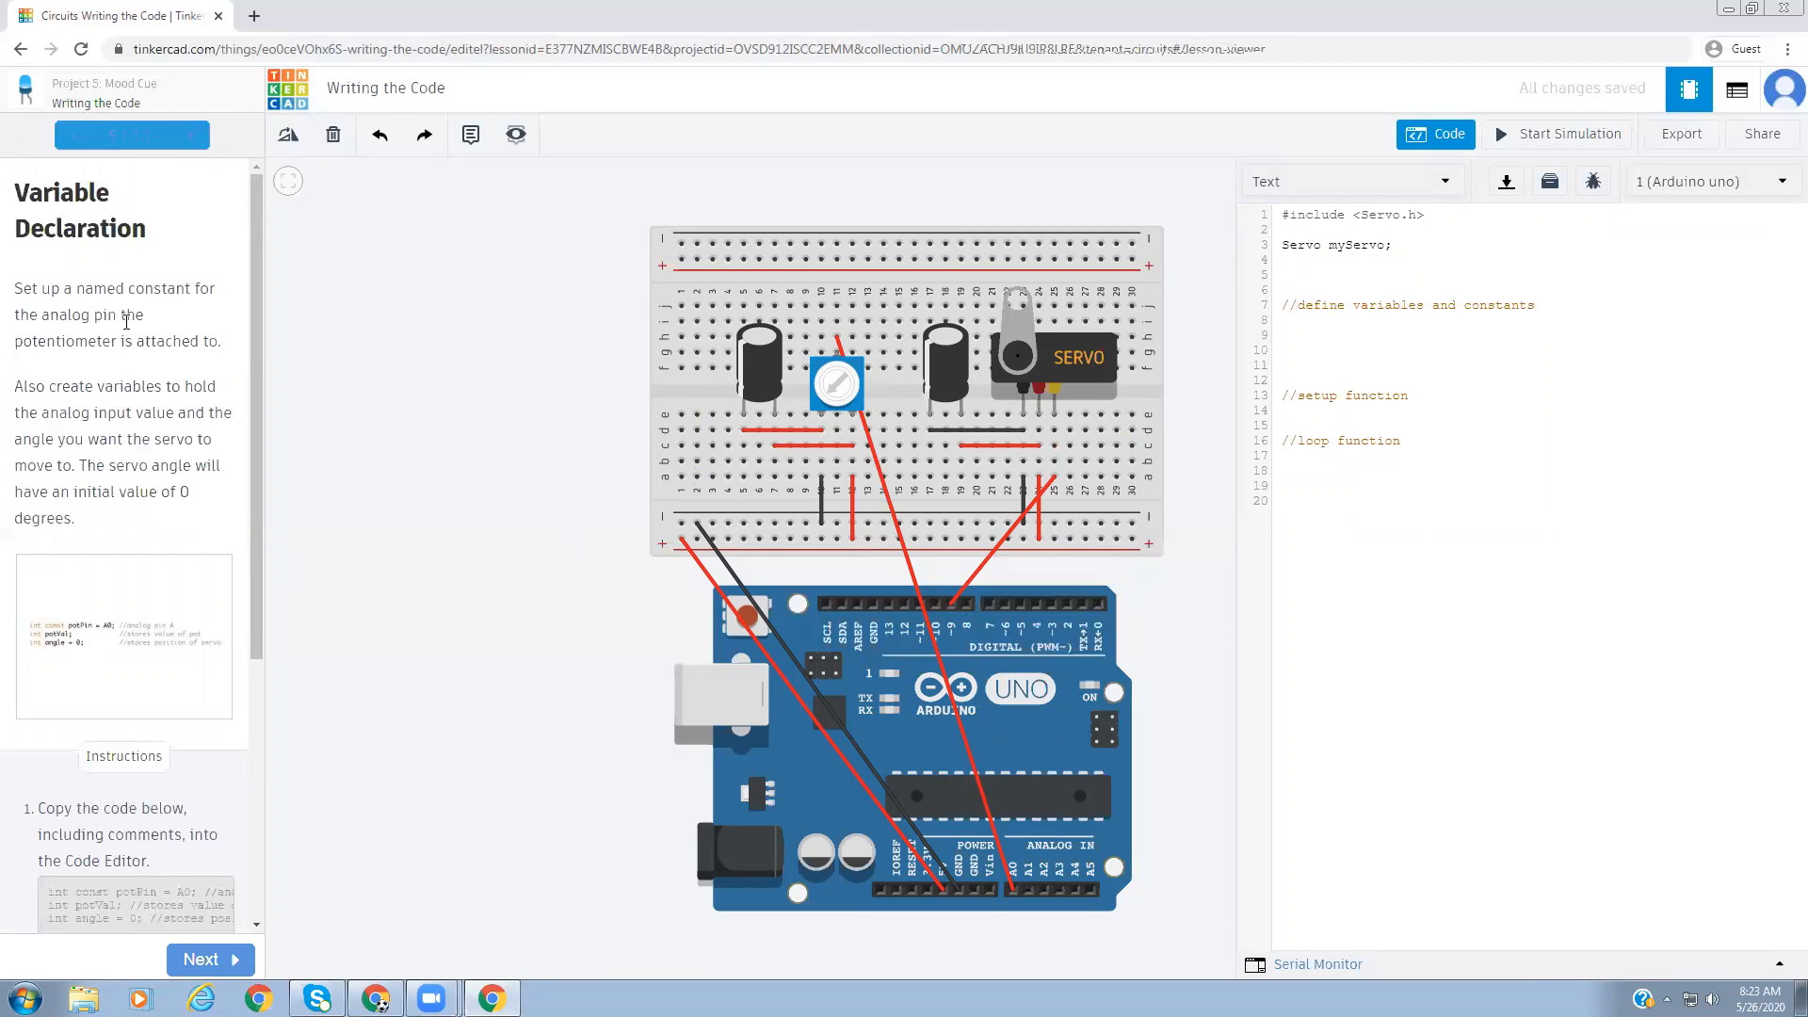
- Copy the lesson's potPin, potVal and angle declarations, including their comments, into line 5 of the sketch
left_click_drag(251, 364, 266, 597)
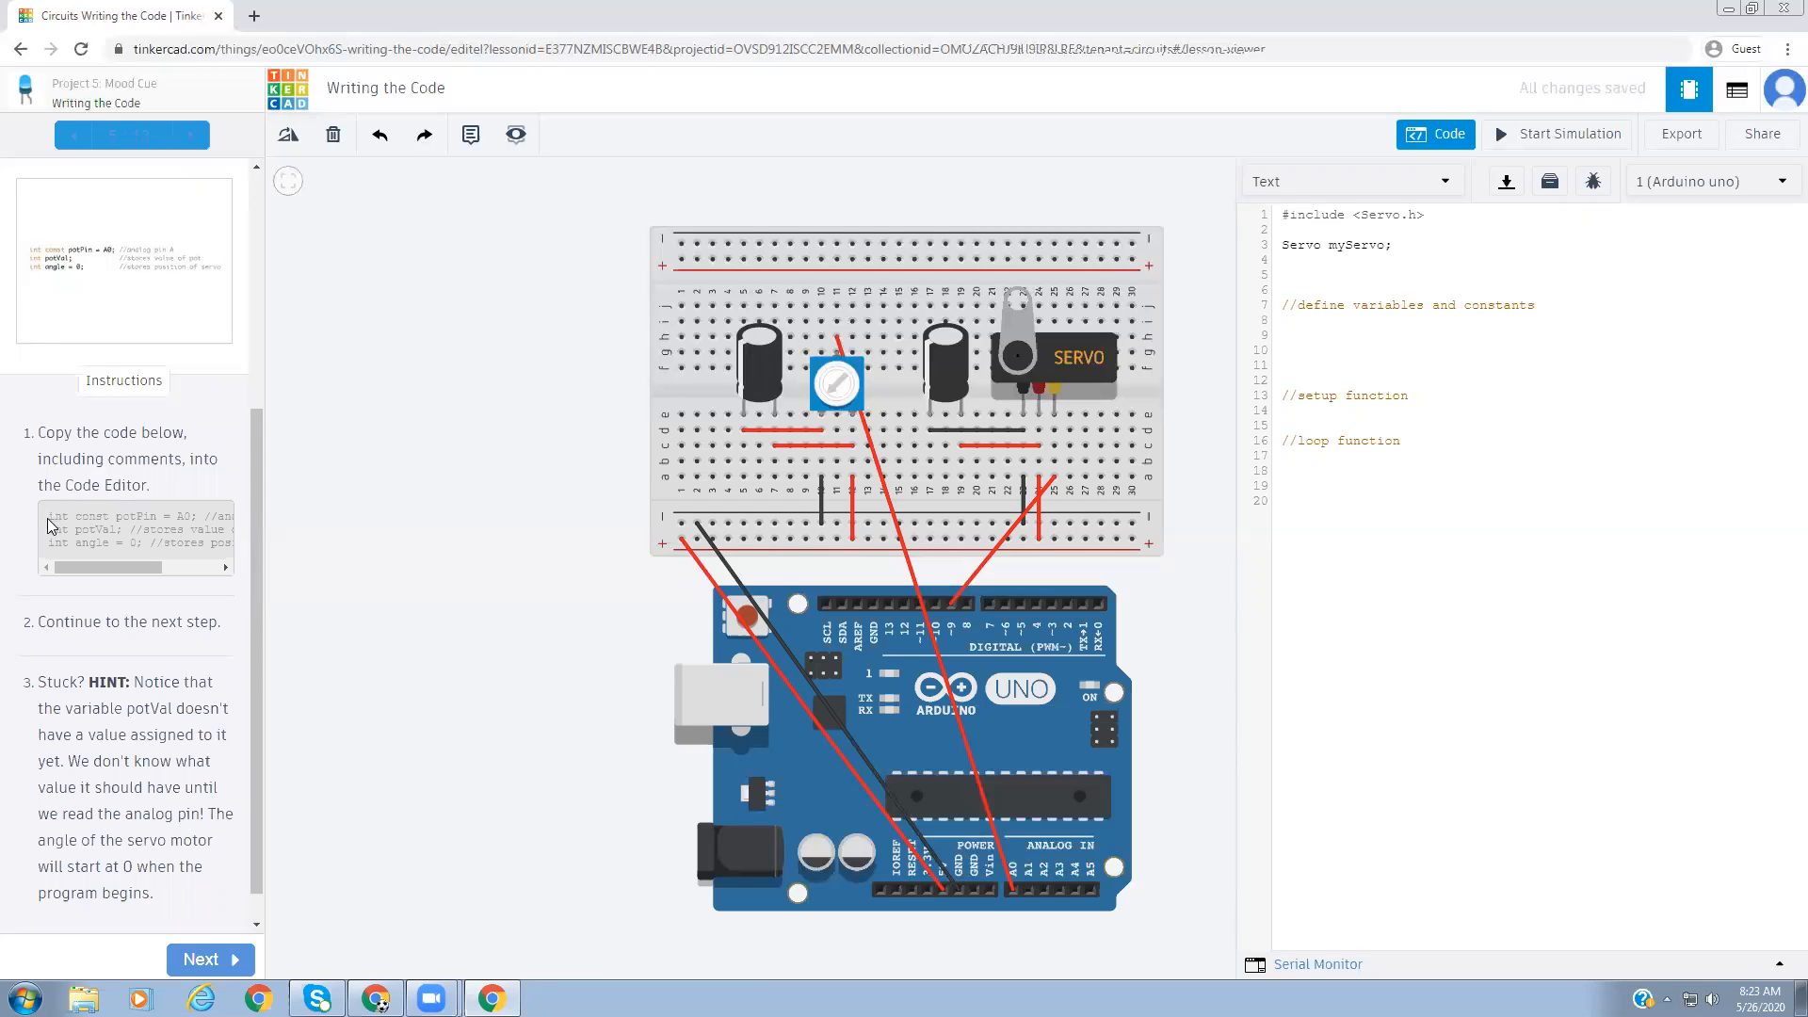
left_click_drag(51, 517, 251, 560)
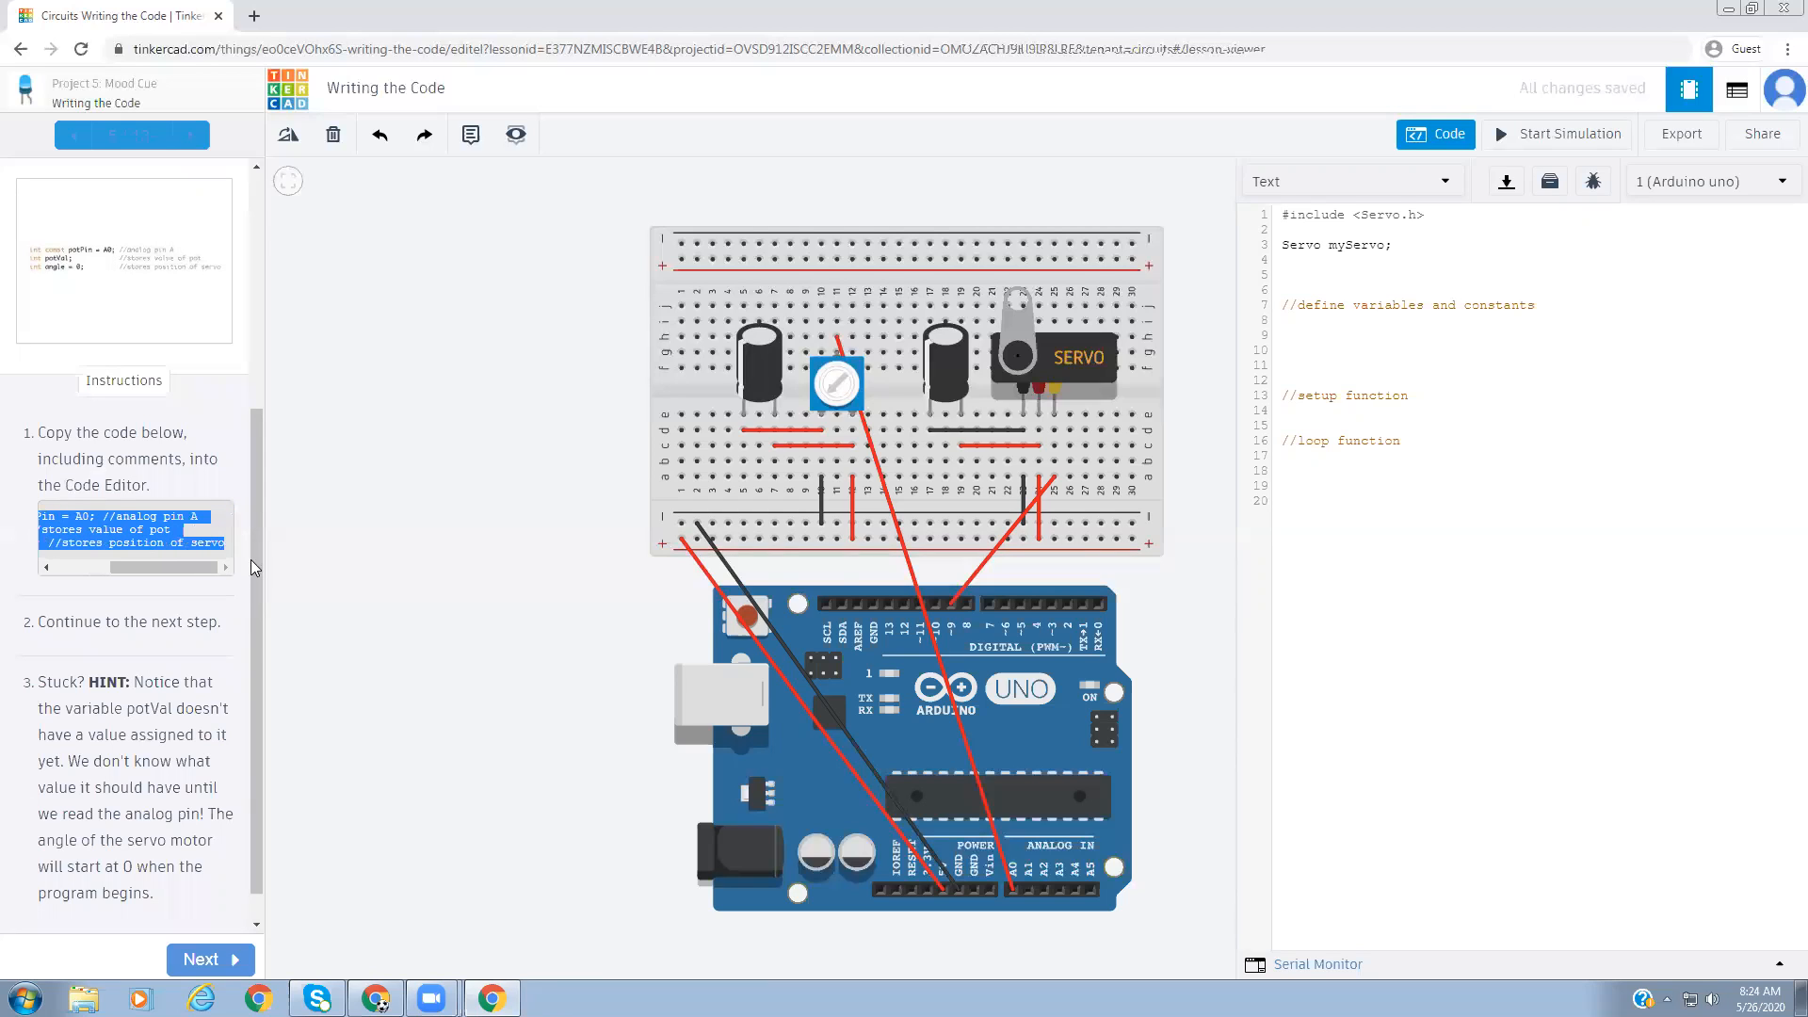
right_click(141, 524)
left_click(175, 541)
left_click(1285, 274)
right_click(1285, 275)
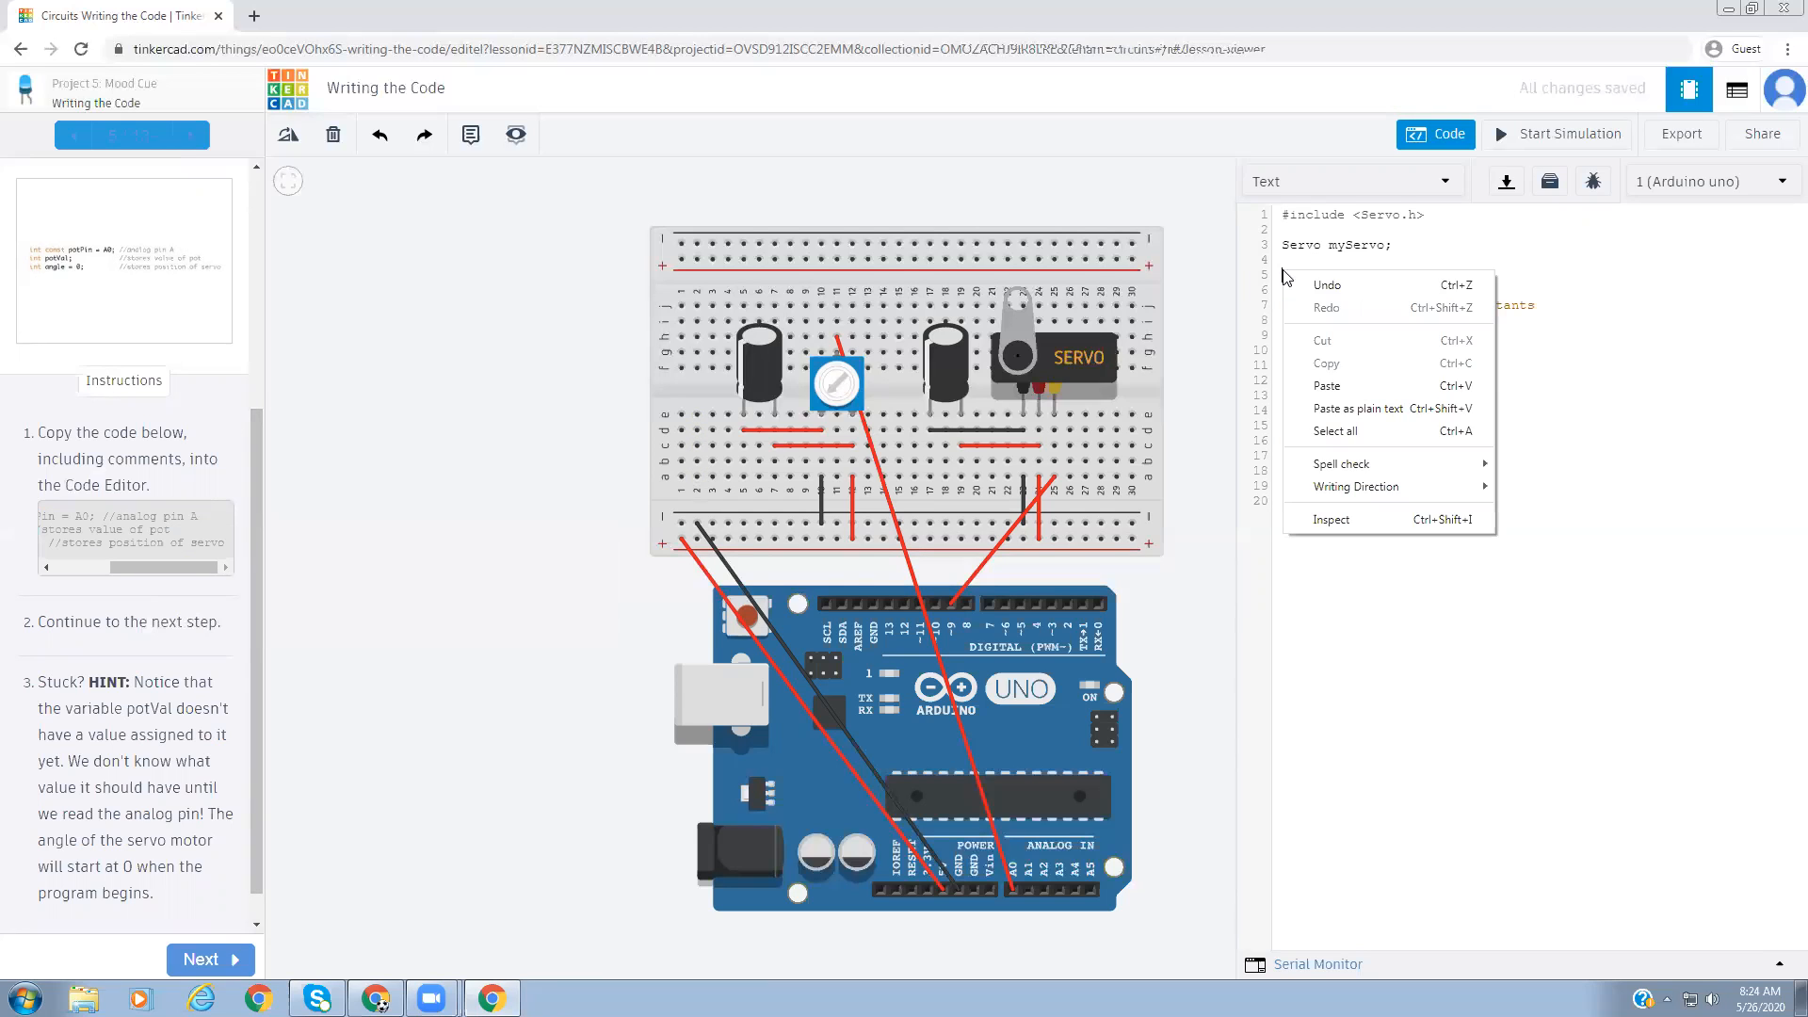
left_click(1328, 386)
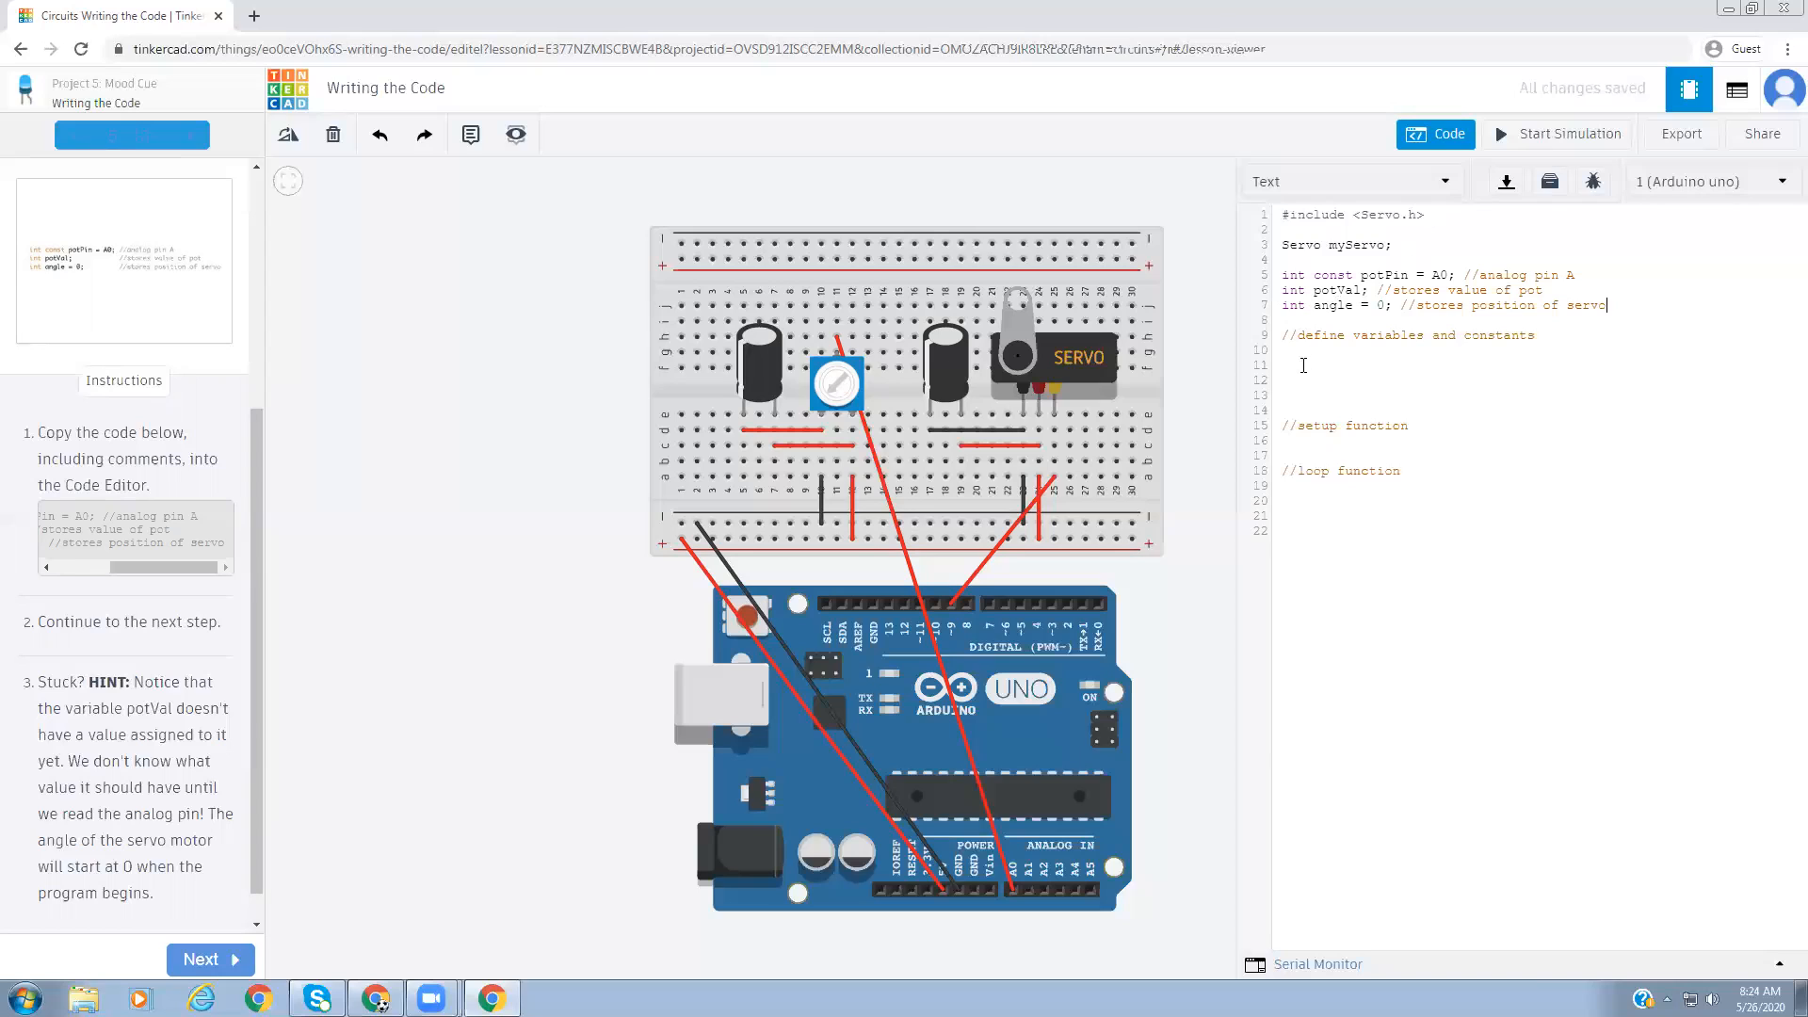
- Delete the //define variables and constants comment and continue to the Connect Servo to Analog Pin page
left_click_drag(1535, 337, 1279, 340)
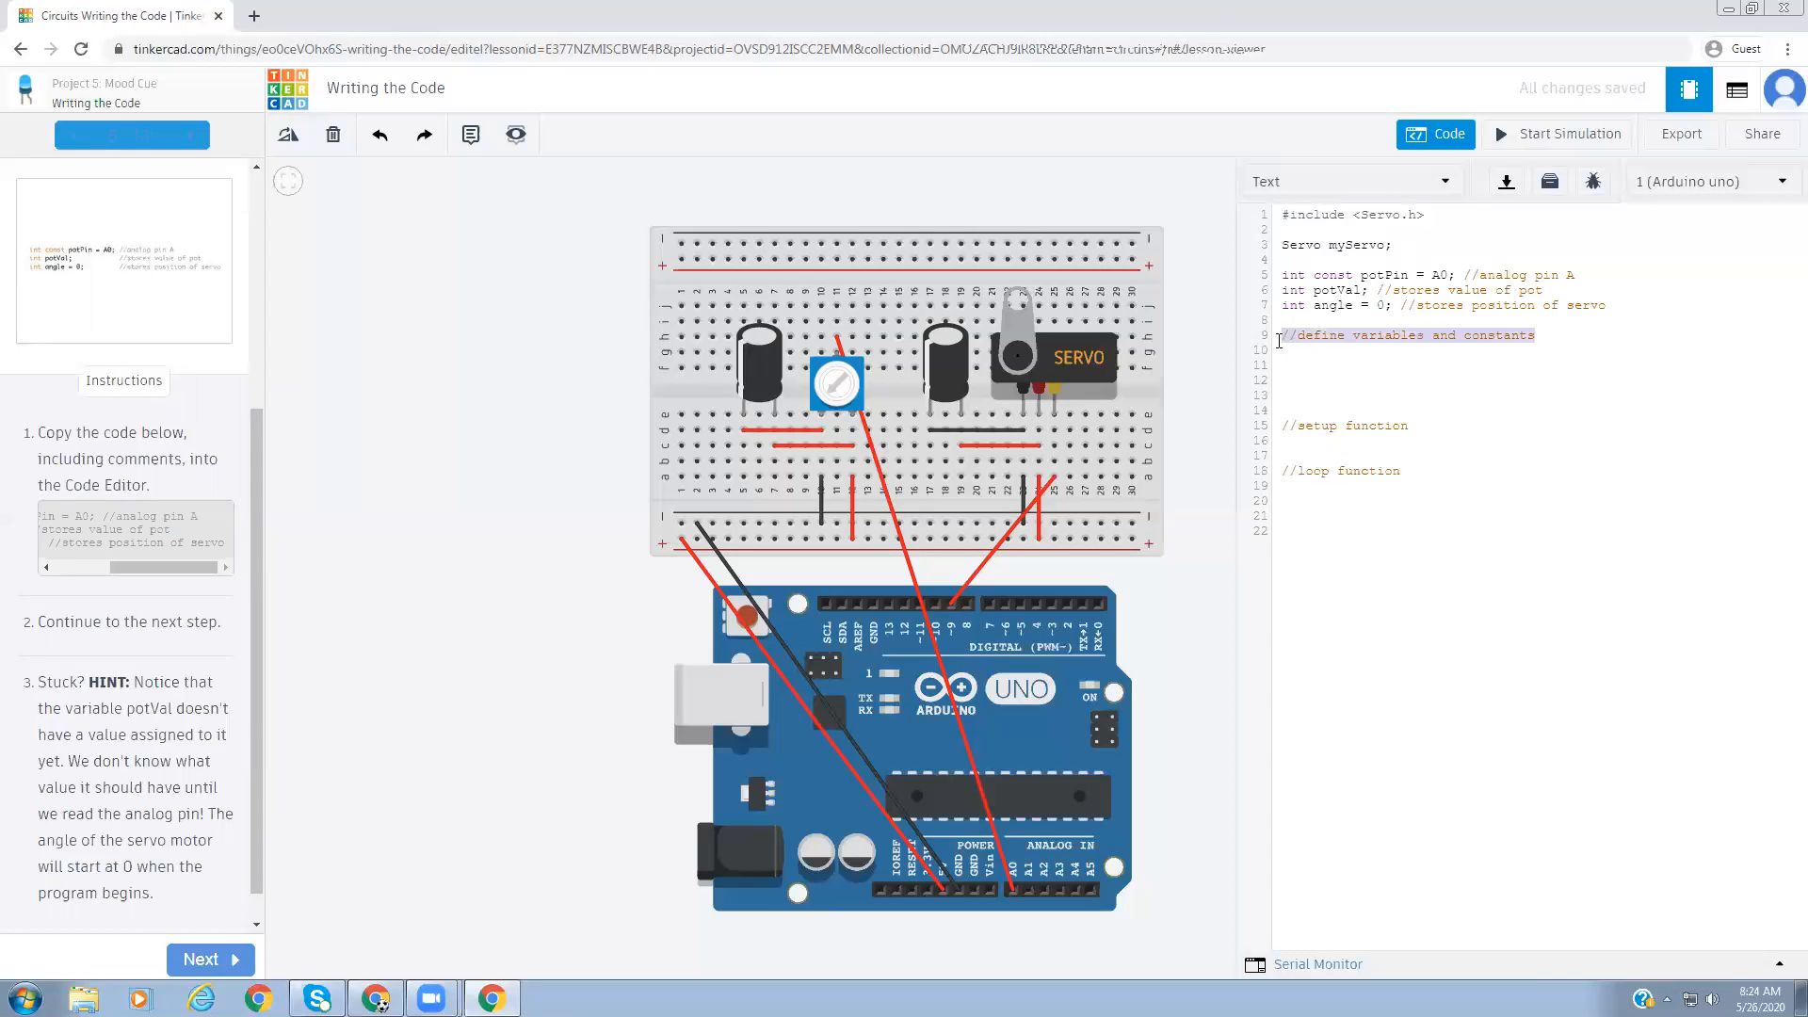
key("BackSpace")
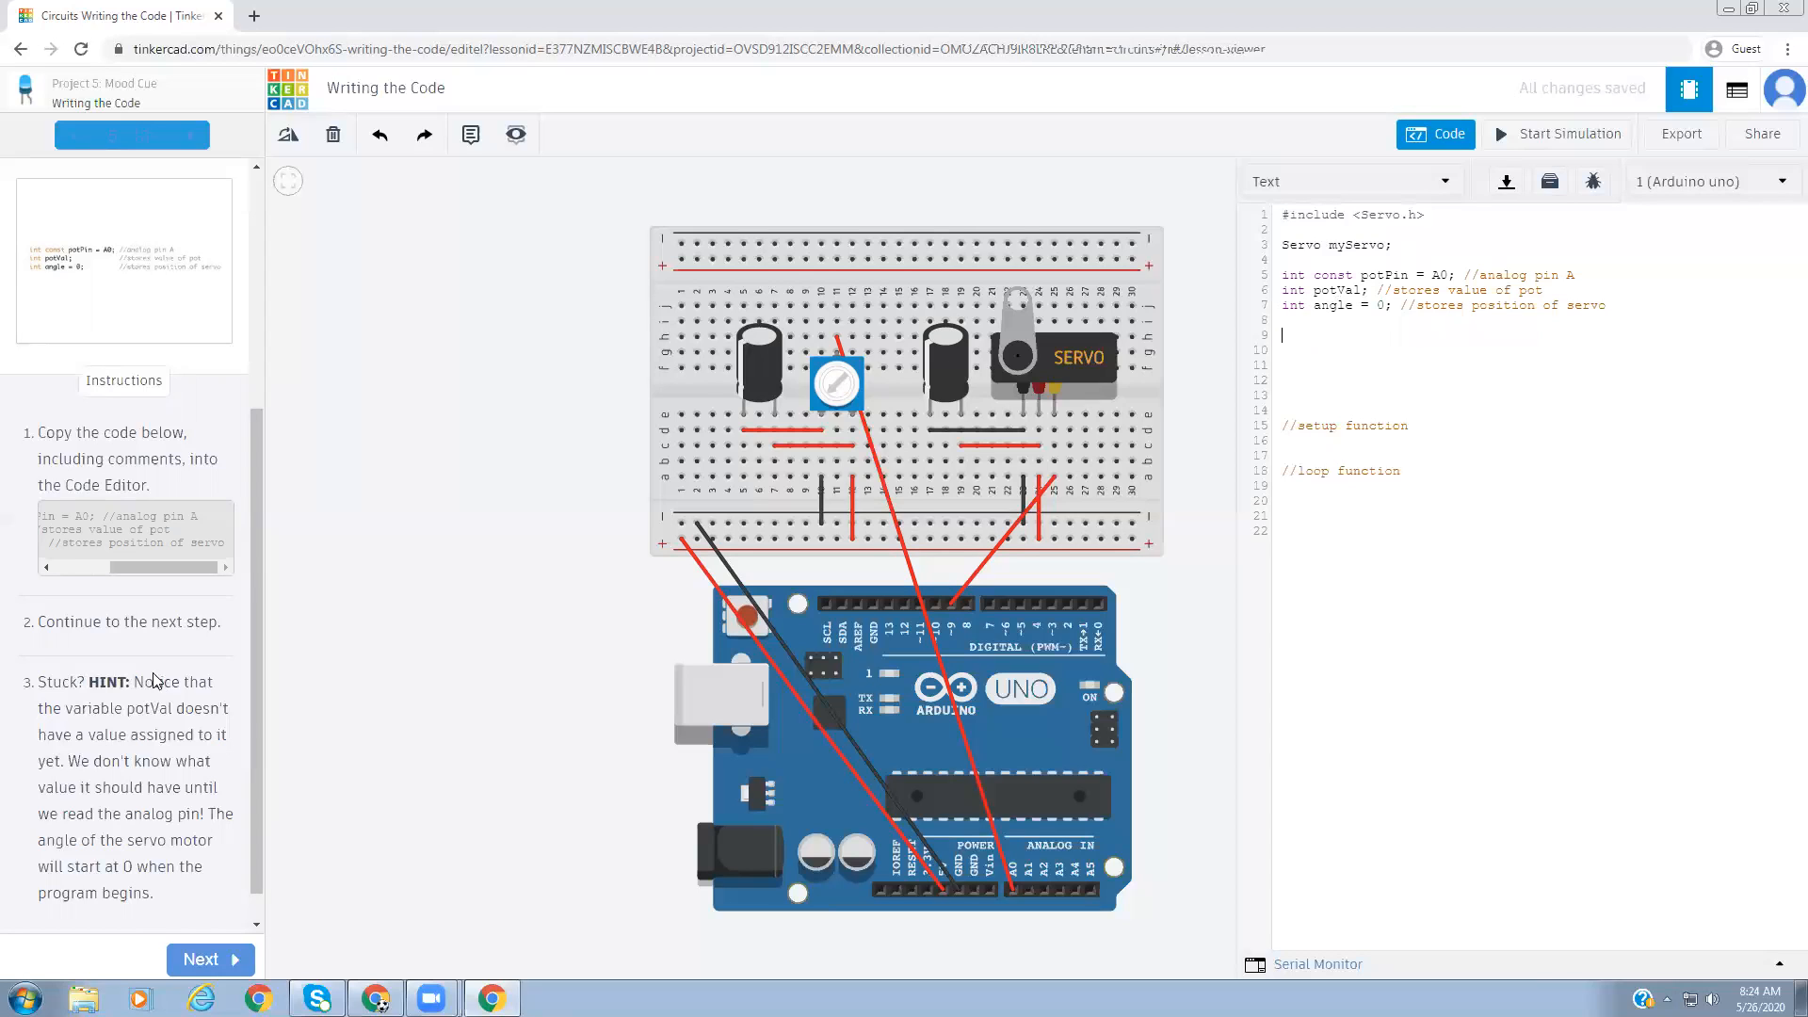
scroll(254, 715, "down", 1)
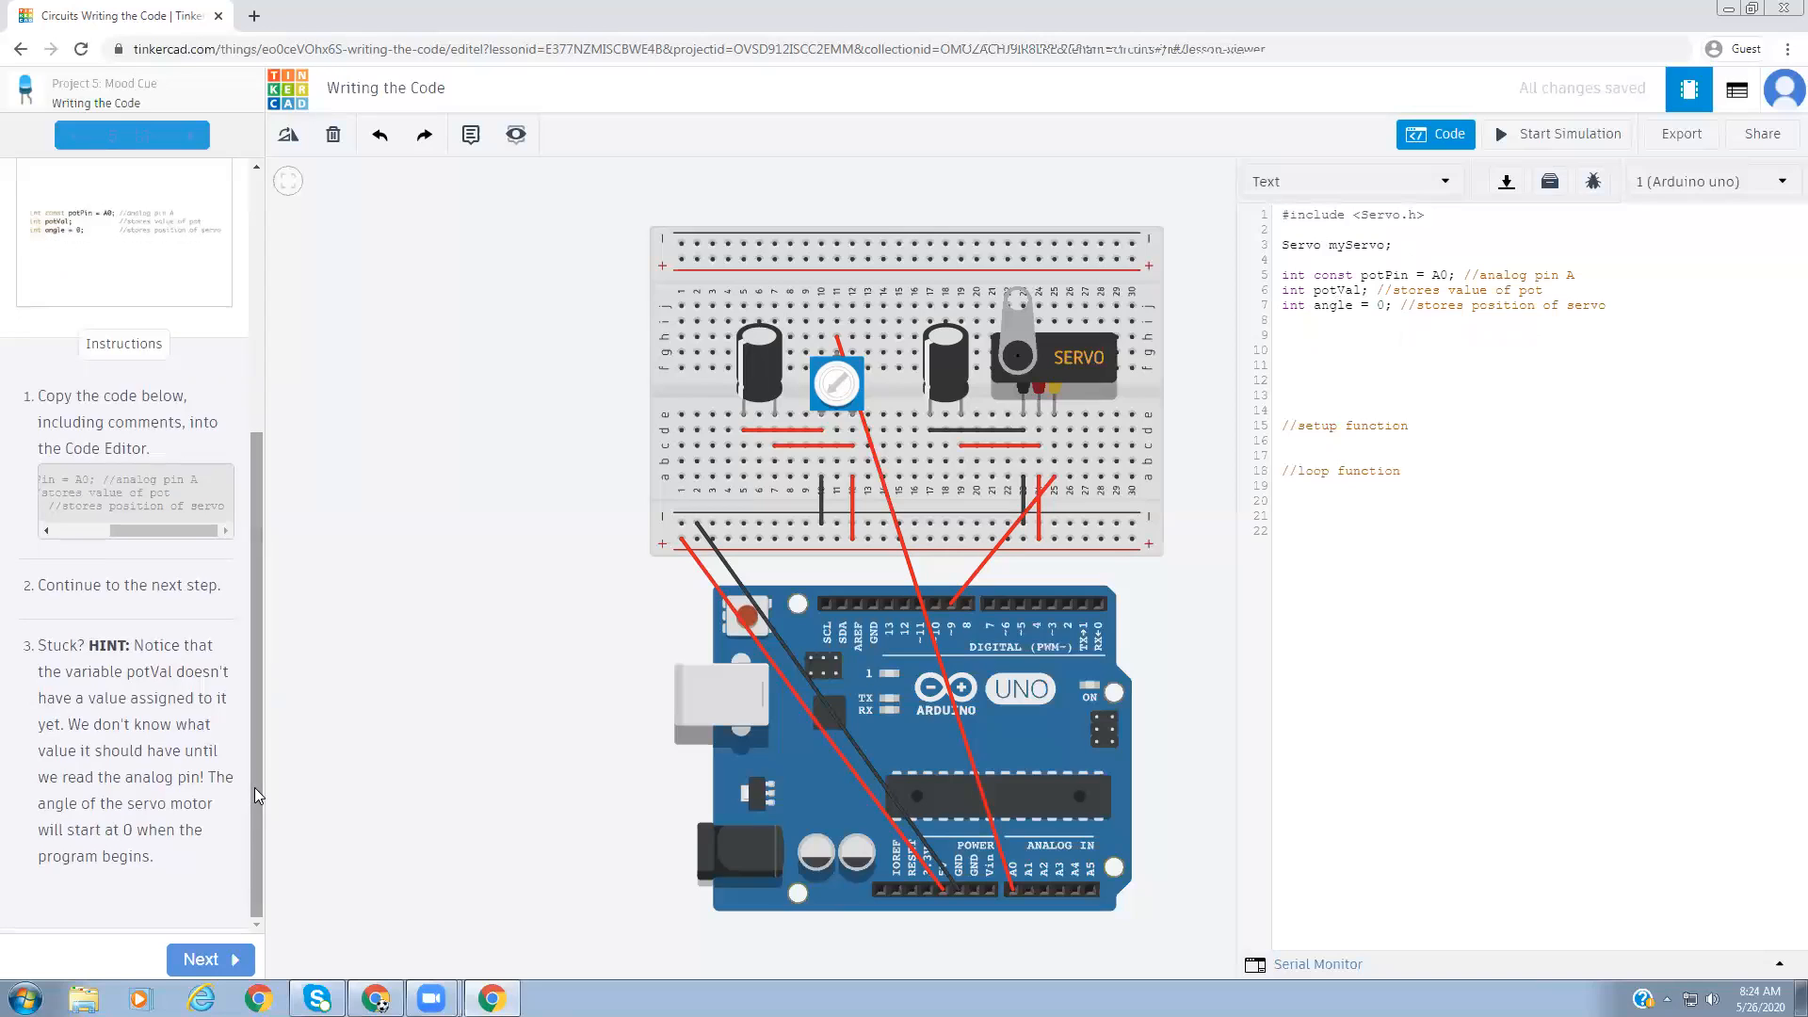
left_click(209, 960)
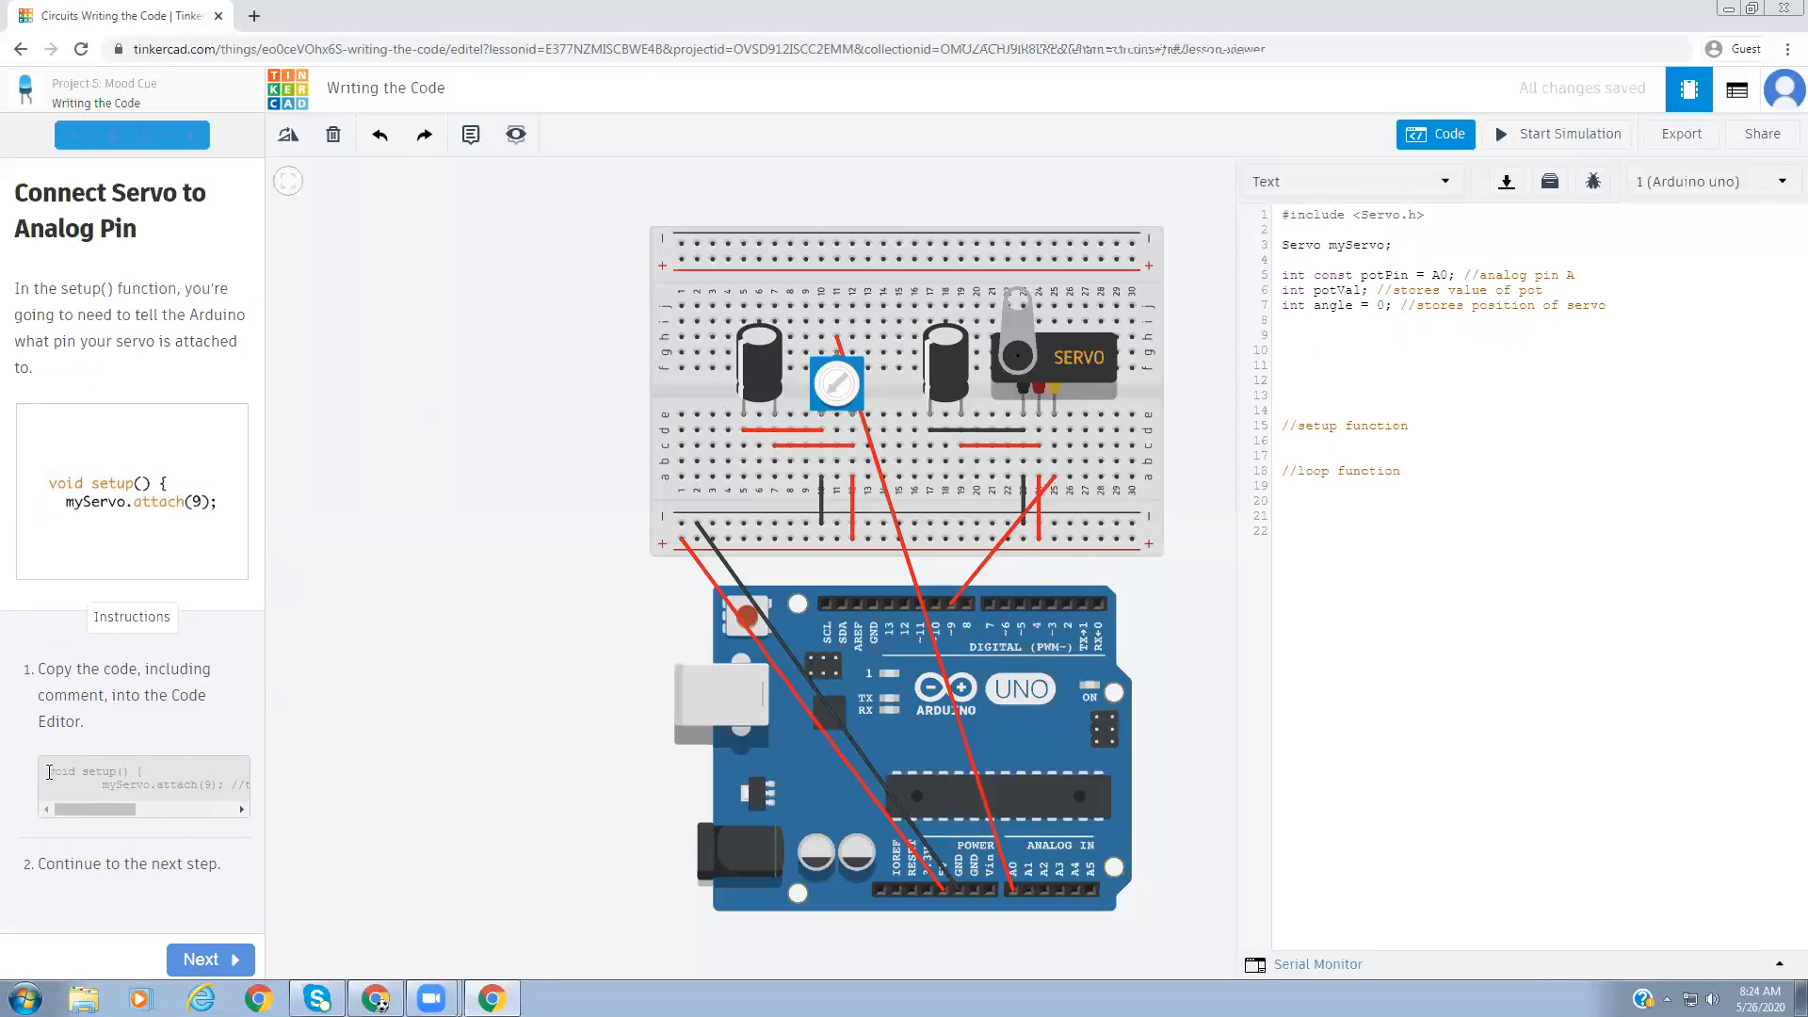
- Copy the lesson's void setup() code with myServo.attach(9) and its comment into line 9, and continue to the Initialize the Serial Port page
left_click_drag(49, 772, 239, 788)
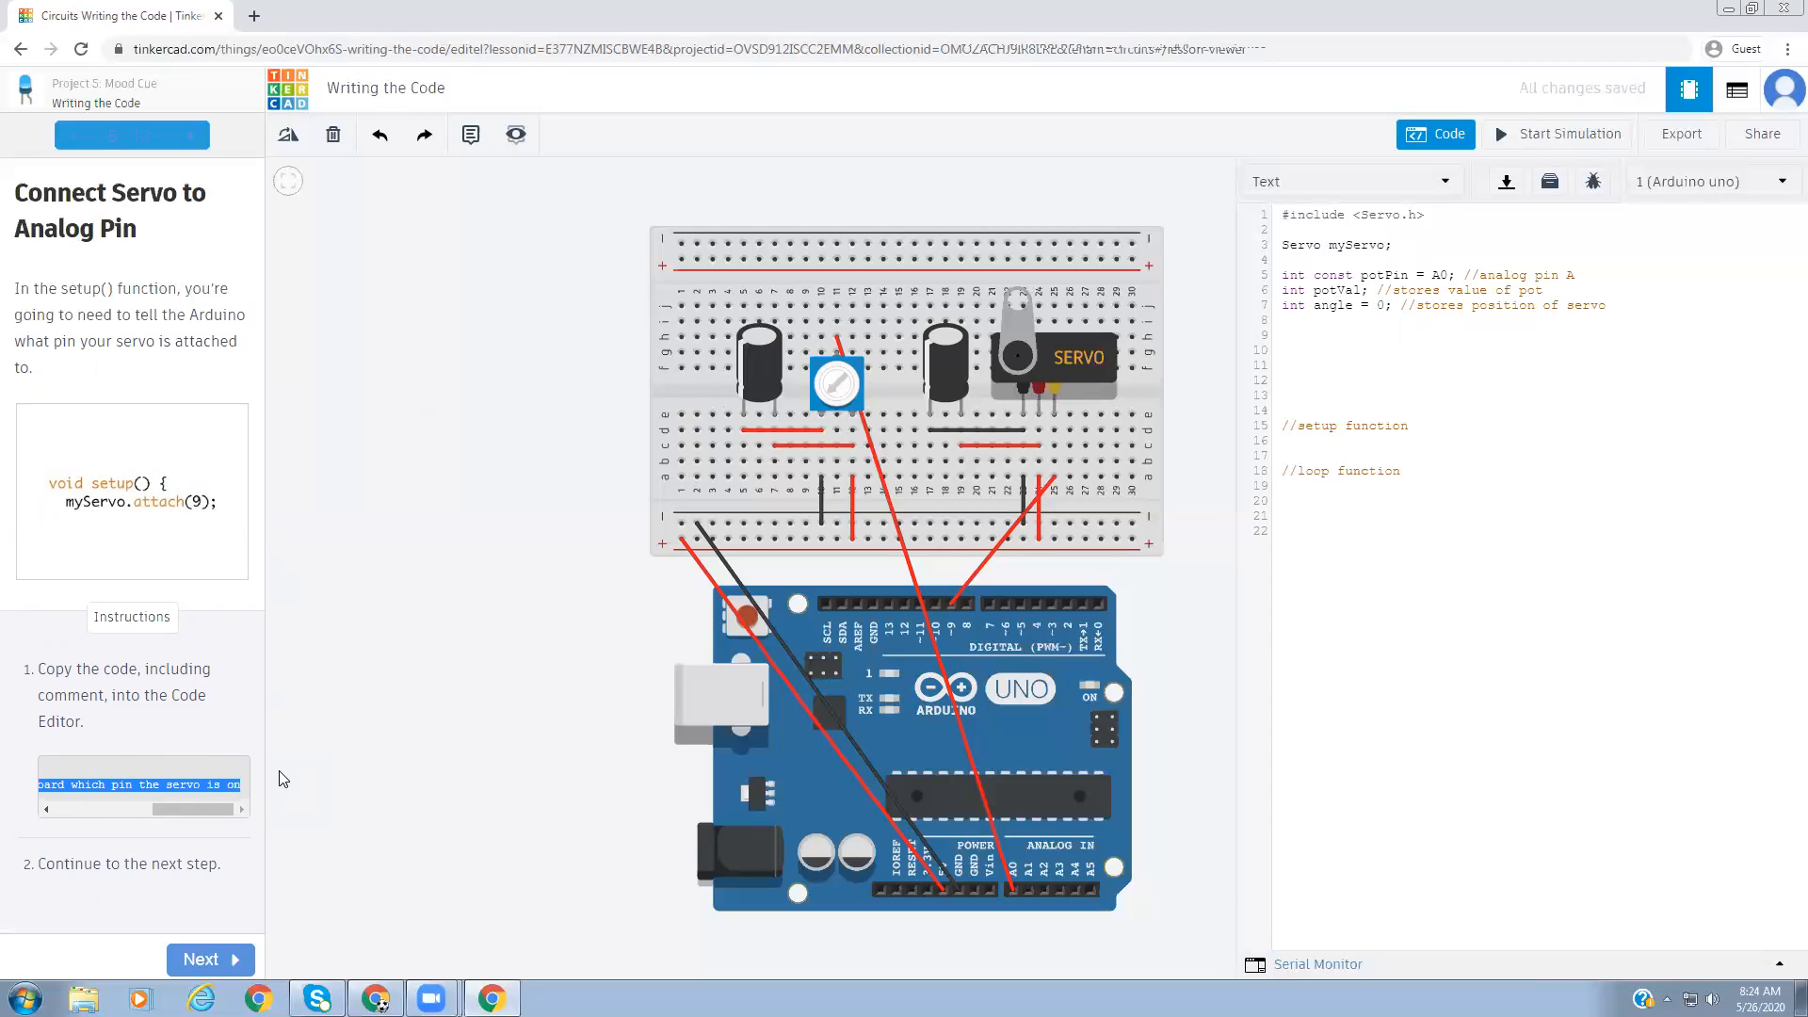
right_click(99, 786)
left_click(137, 801)
left_click(1286, 339)
right_click(1286, 343)
left_click(1332, 456)
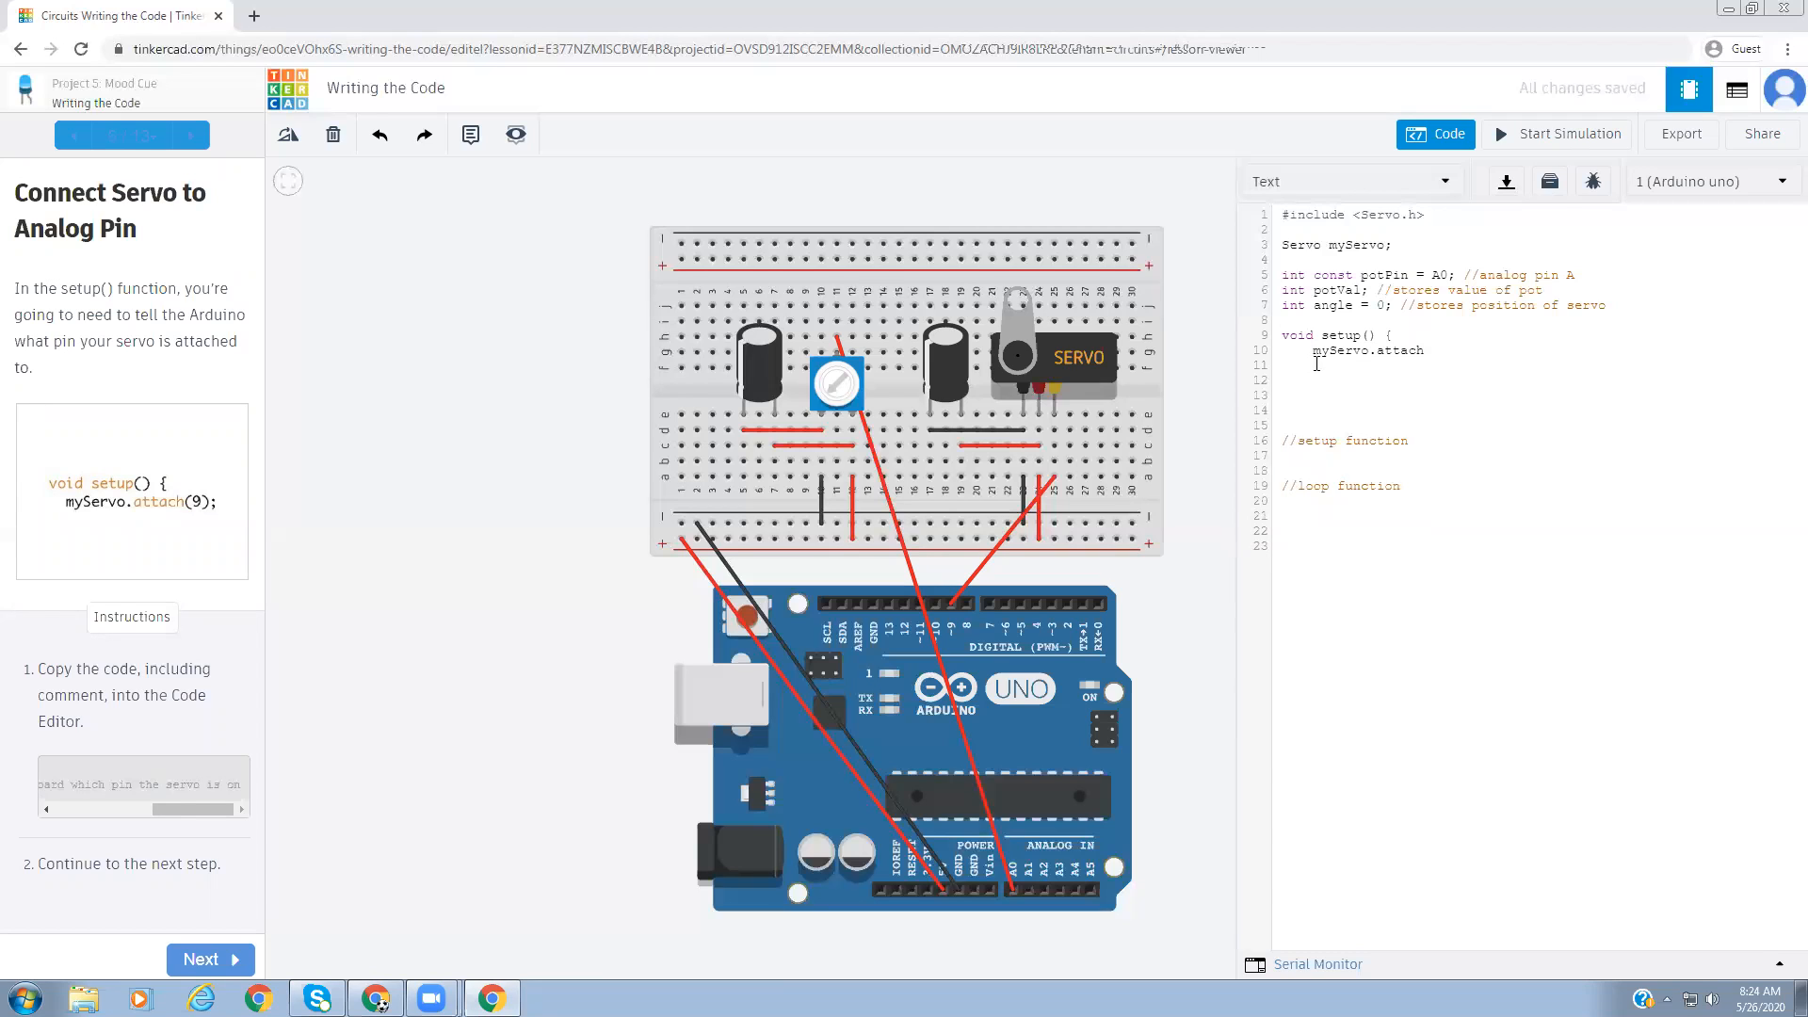
left_click_drag(1314, 350, 1450, 350)
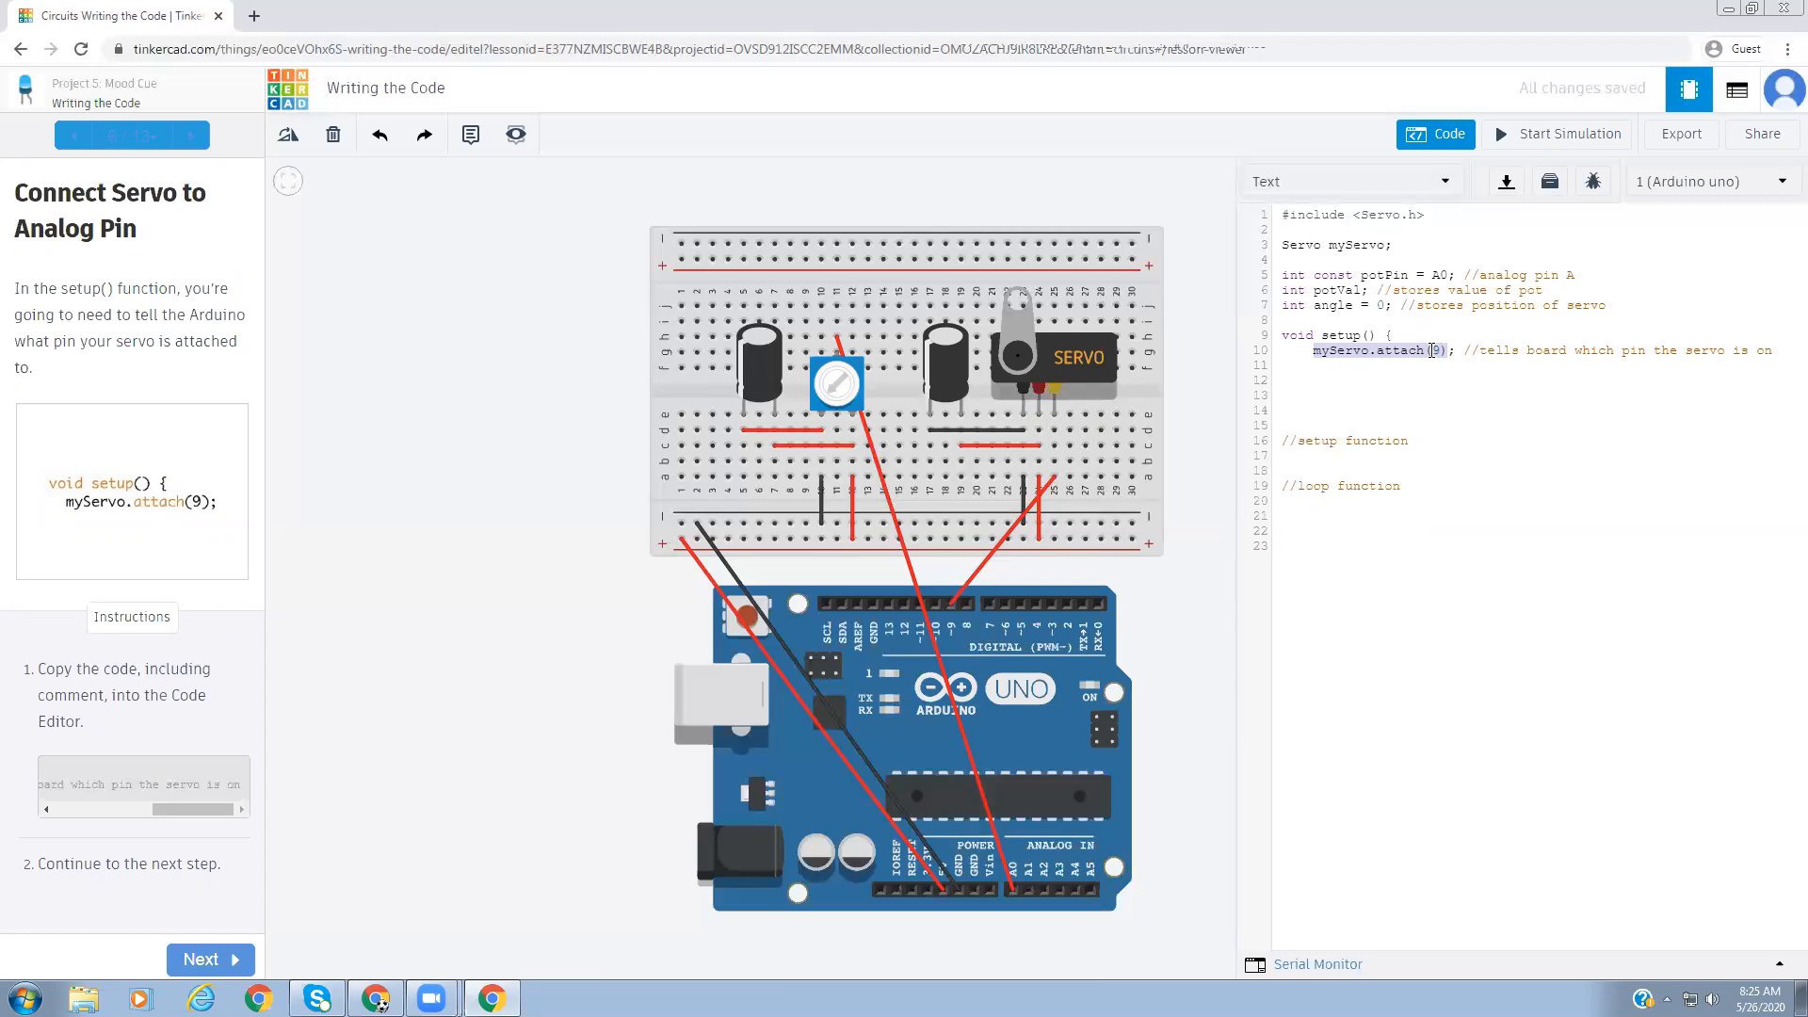
left_click(1424, 371)
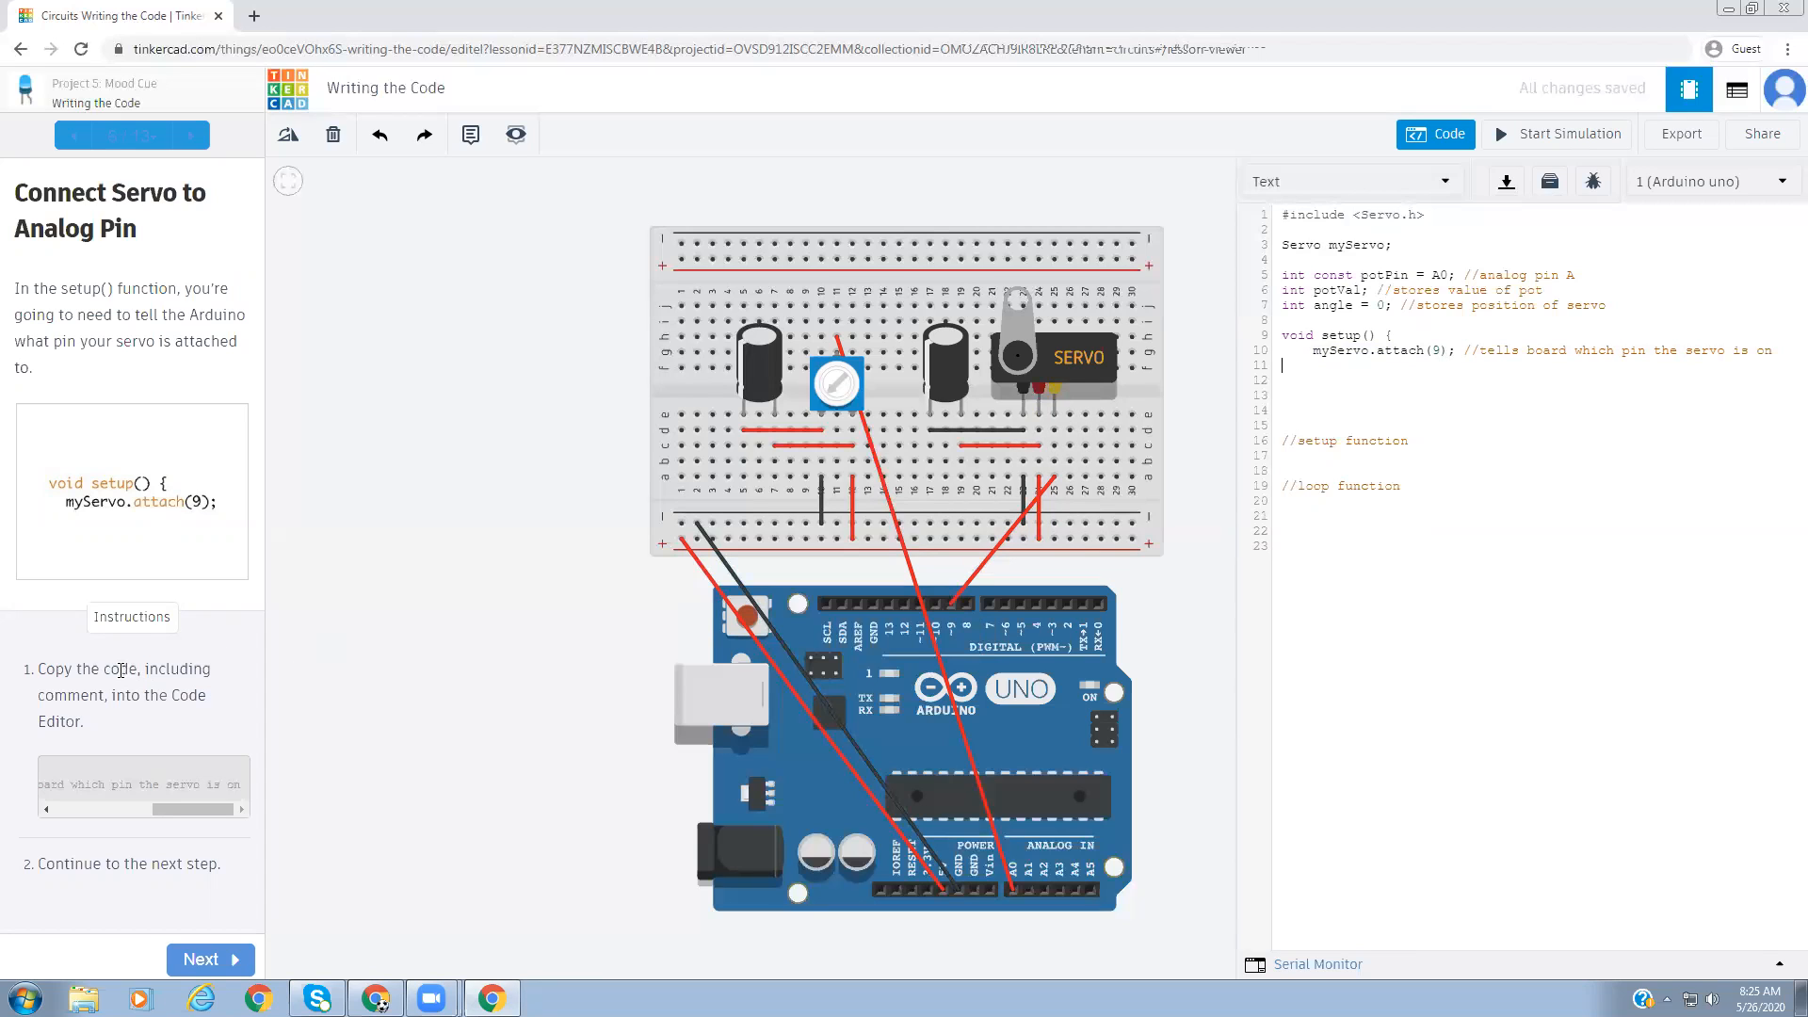
left_click(201, 959)
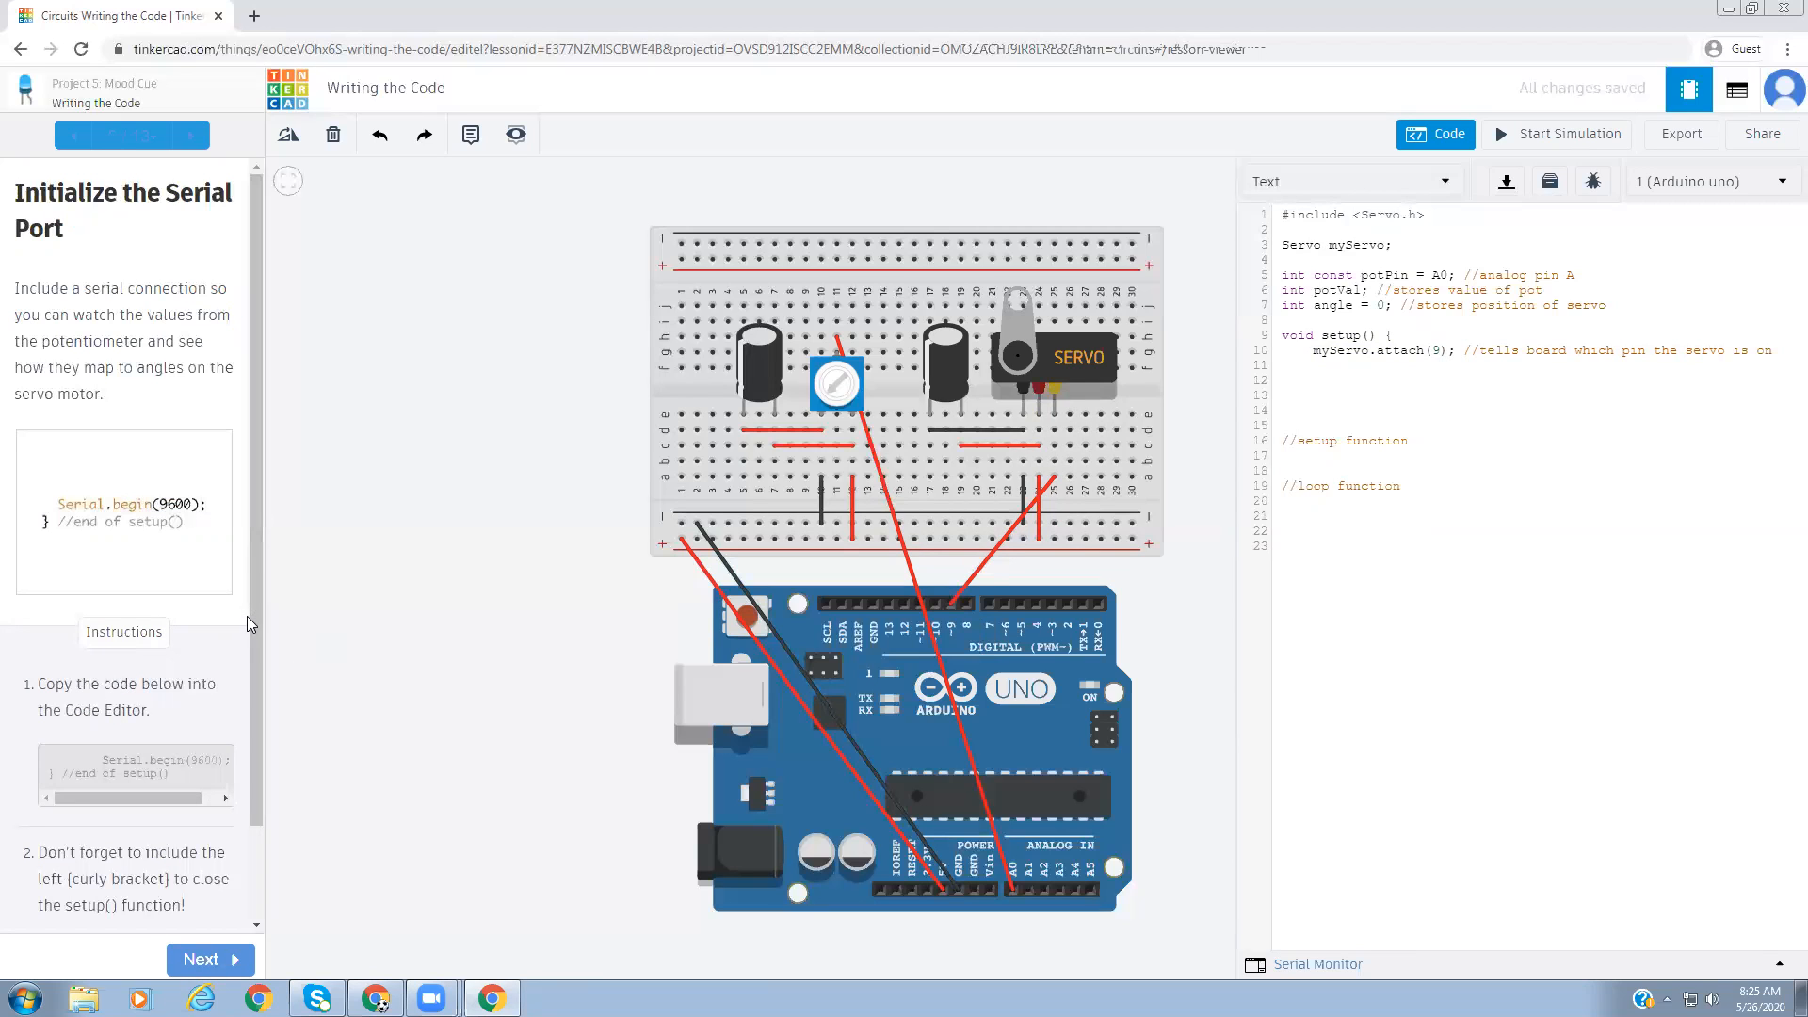
- Copy the lesson's Serial.begin(9600); line and the closing bracket of setup() into the sketch at line 12
left_click_drag(258, 496, 258, 507)
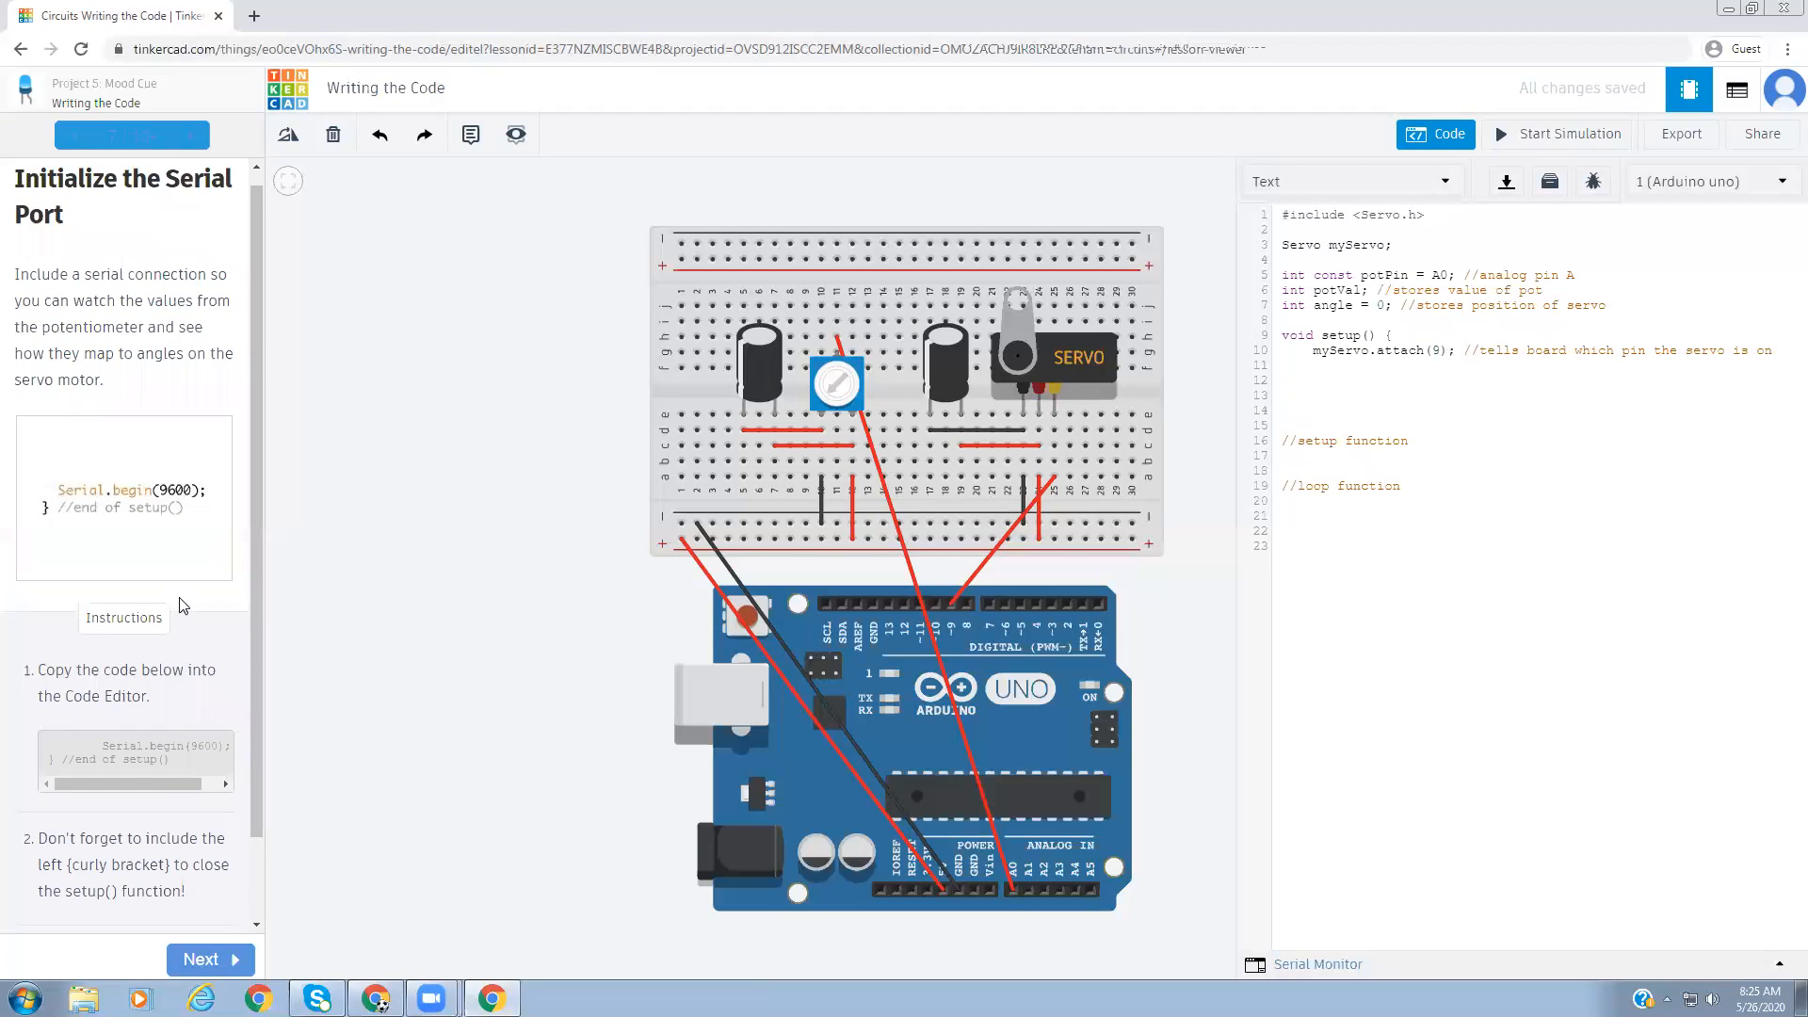
left_click_drag(256, 559, 251, 688)
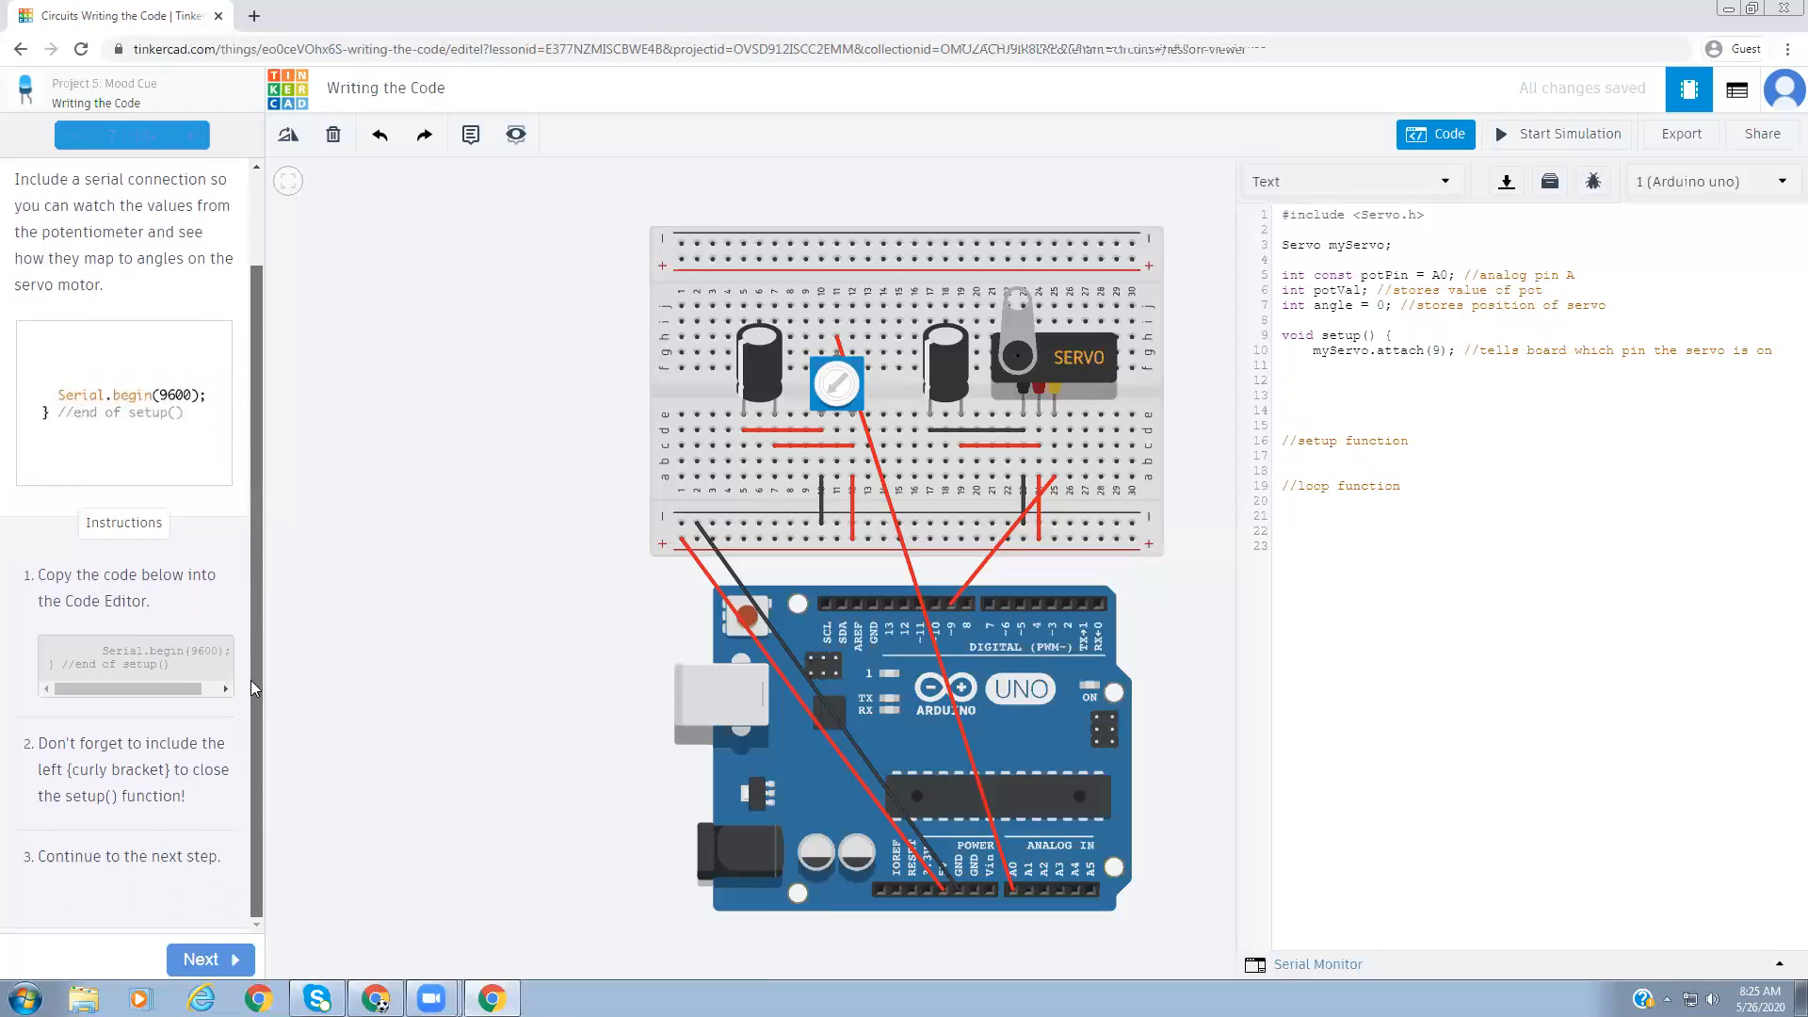
left_click_drag(96, 649, 188, 672)
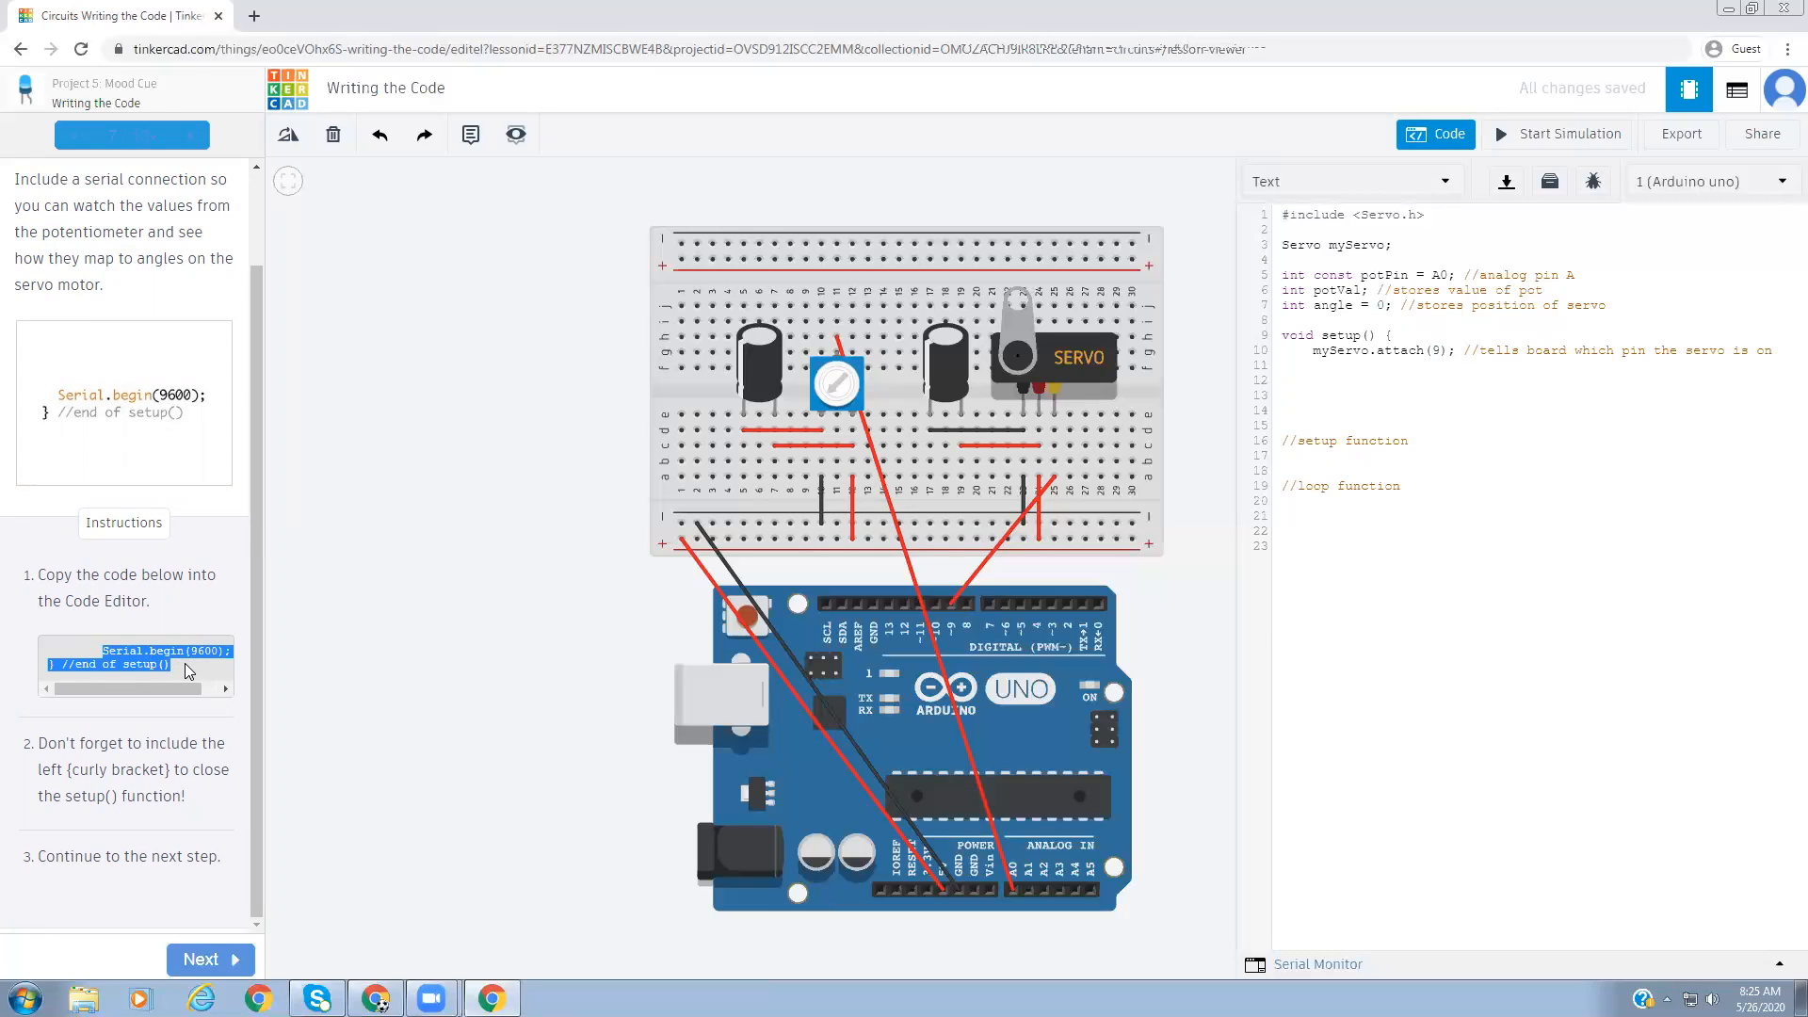
right_click(156, 657)
left_click(193, 675)
left_click(1319, 368)
right_click(1319, 367)
left_click(1296, 379)
right_click(1294, 381)
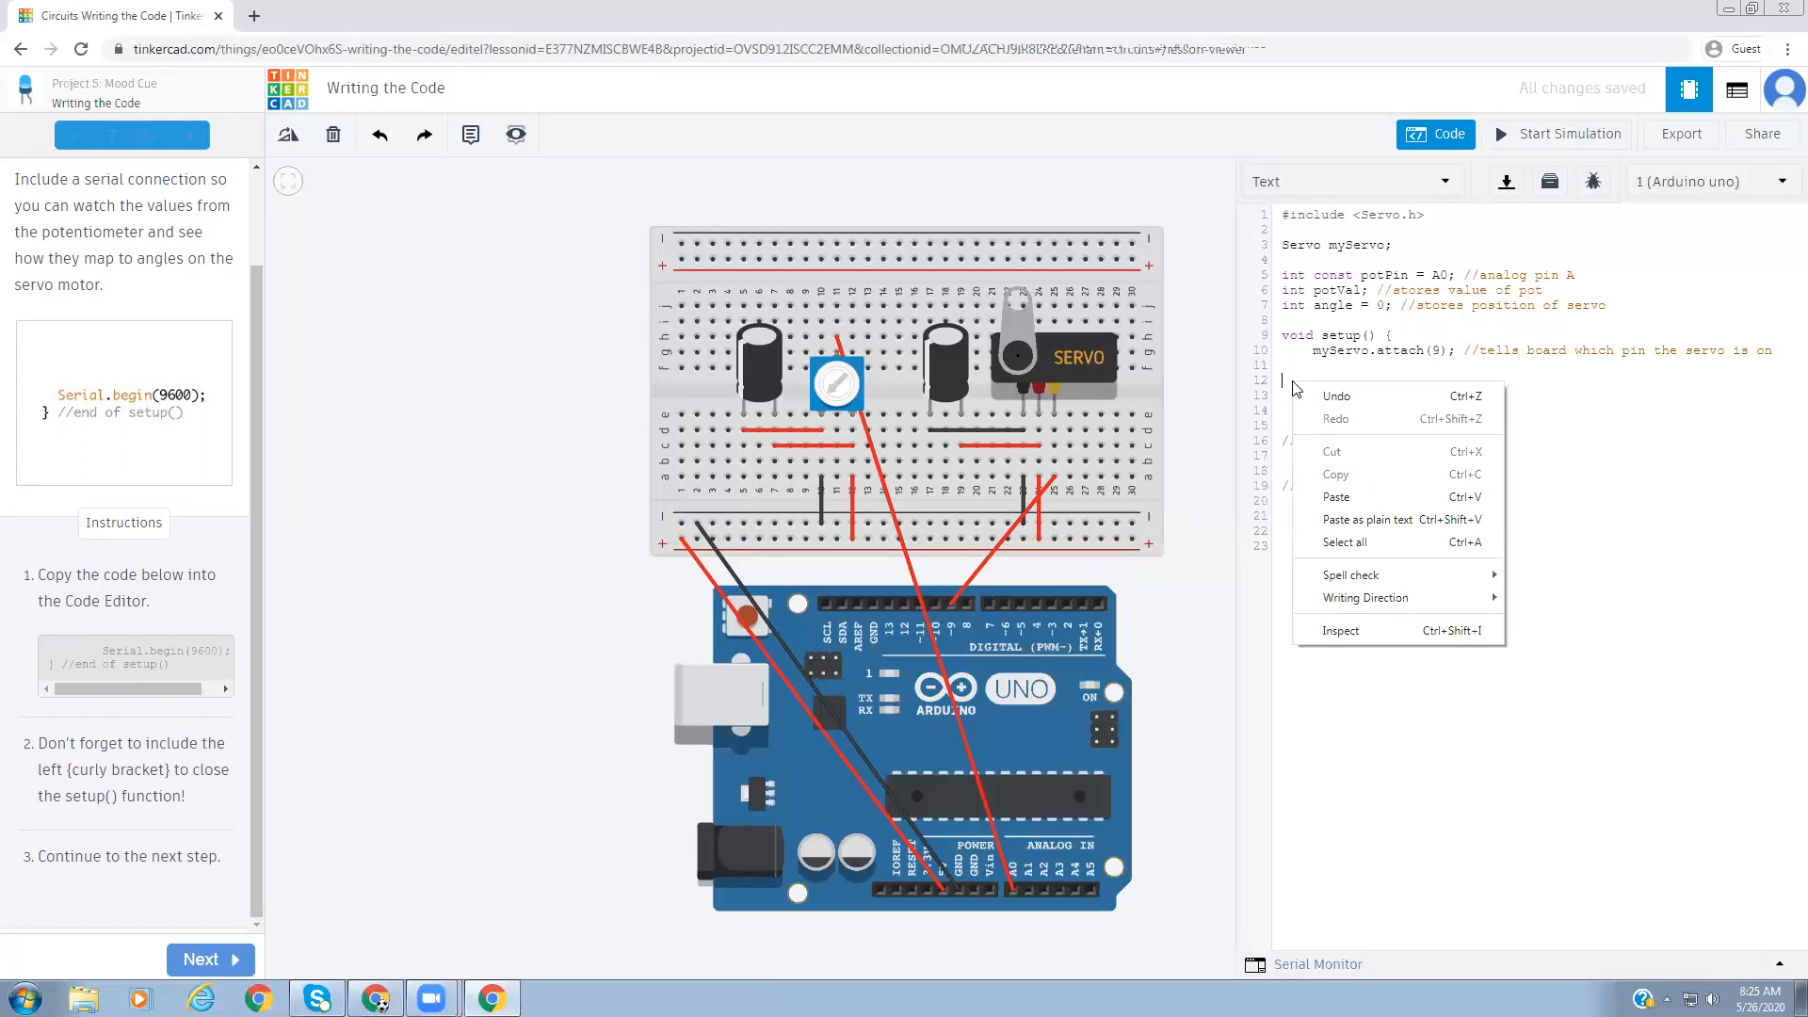
left_click(1388, 520)
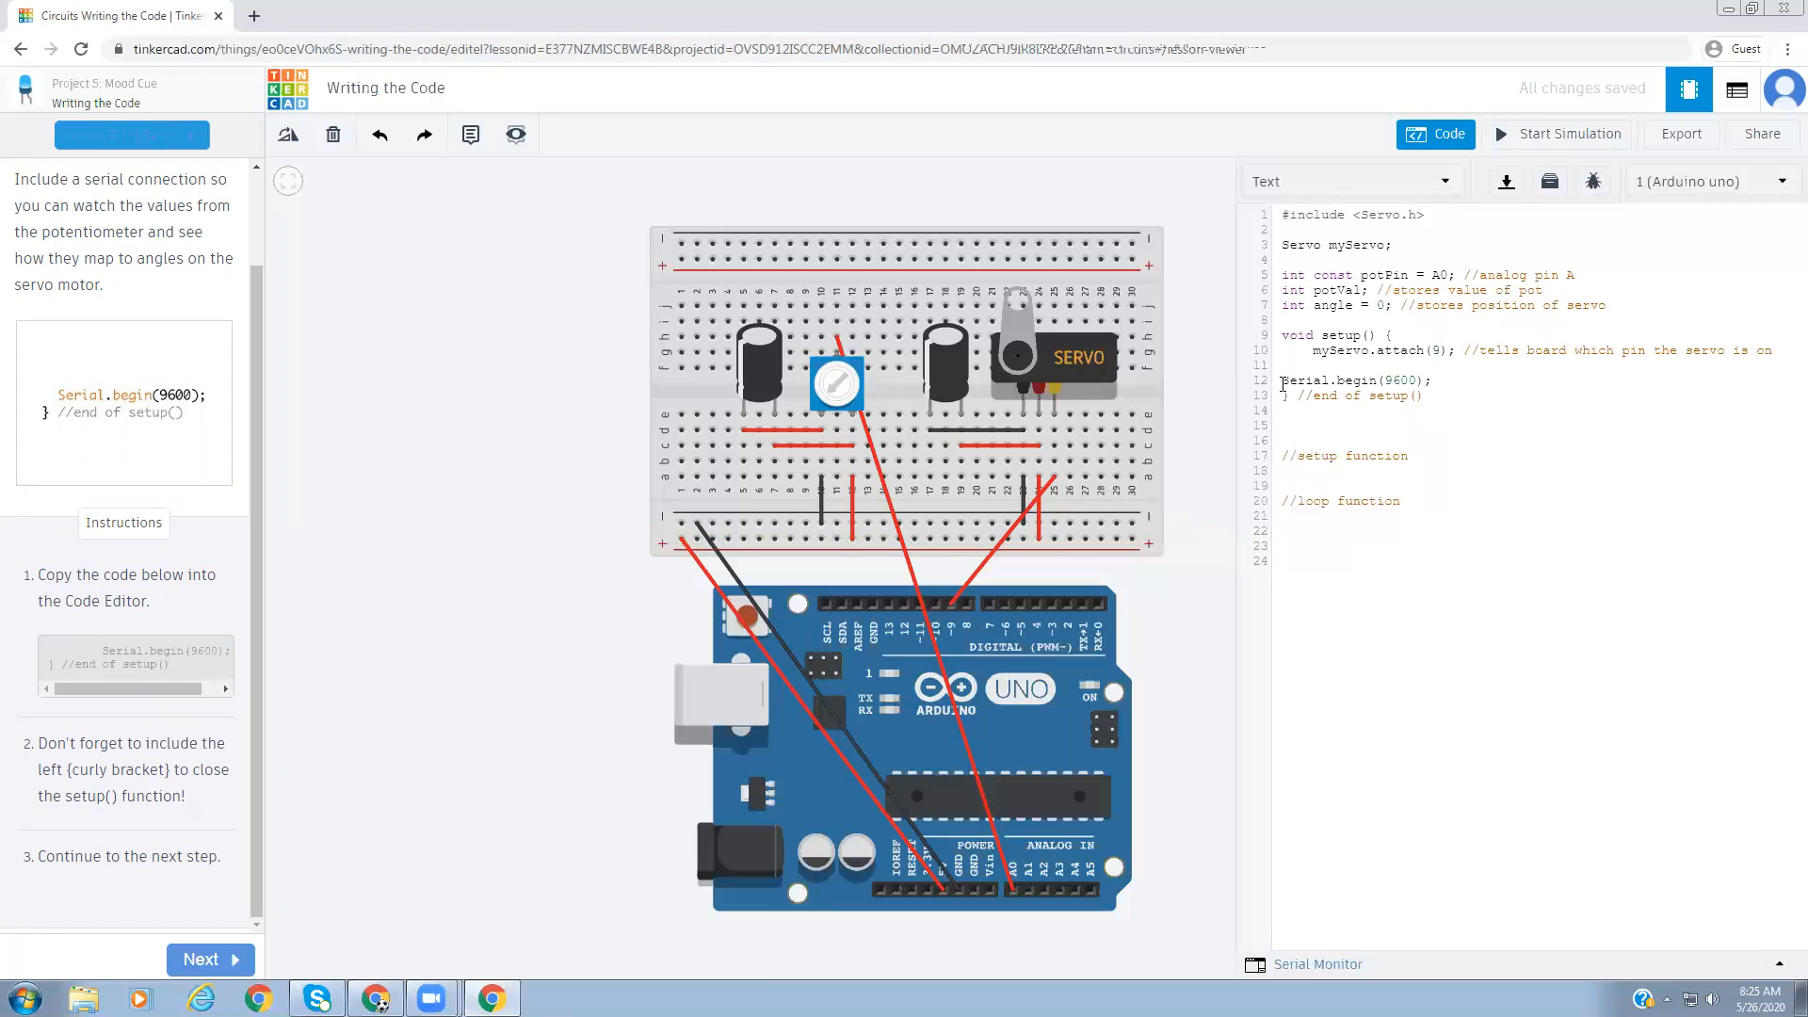
- Indent the Serial.begin(9600); line inside setup() and continue to the Read the Potentiometer Value page
key("Tab")
left_click(1284, 396)
left_click(213, 960)
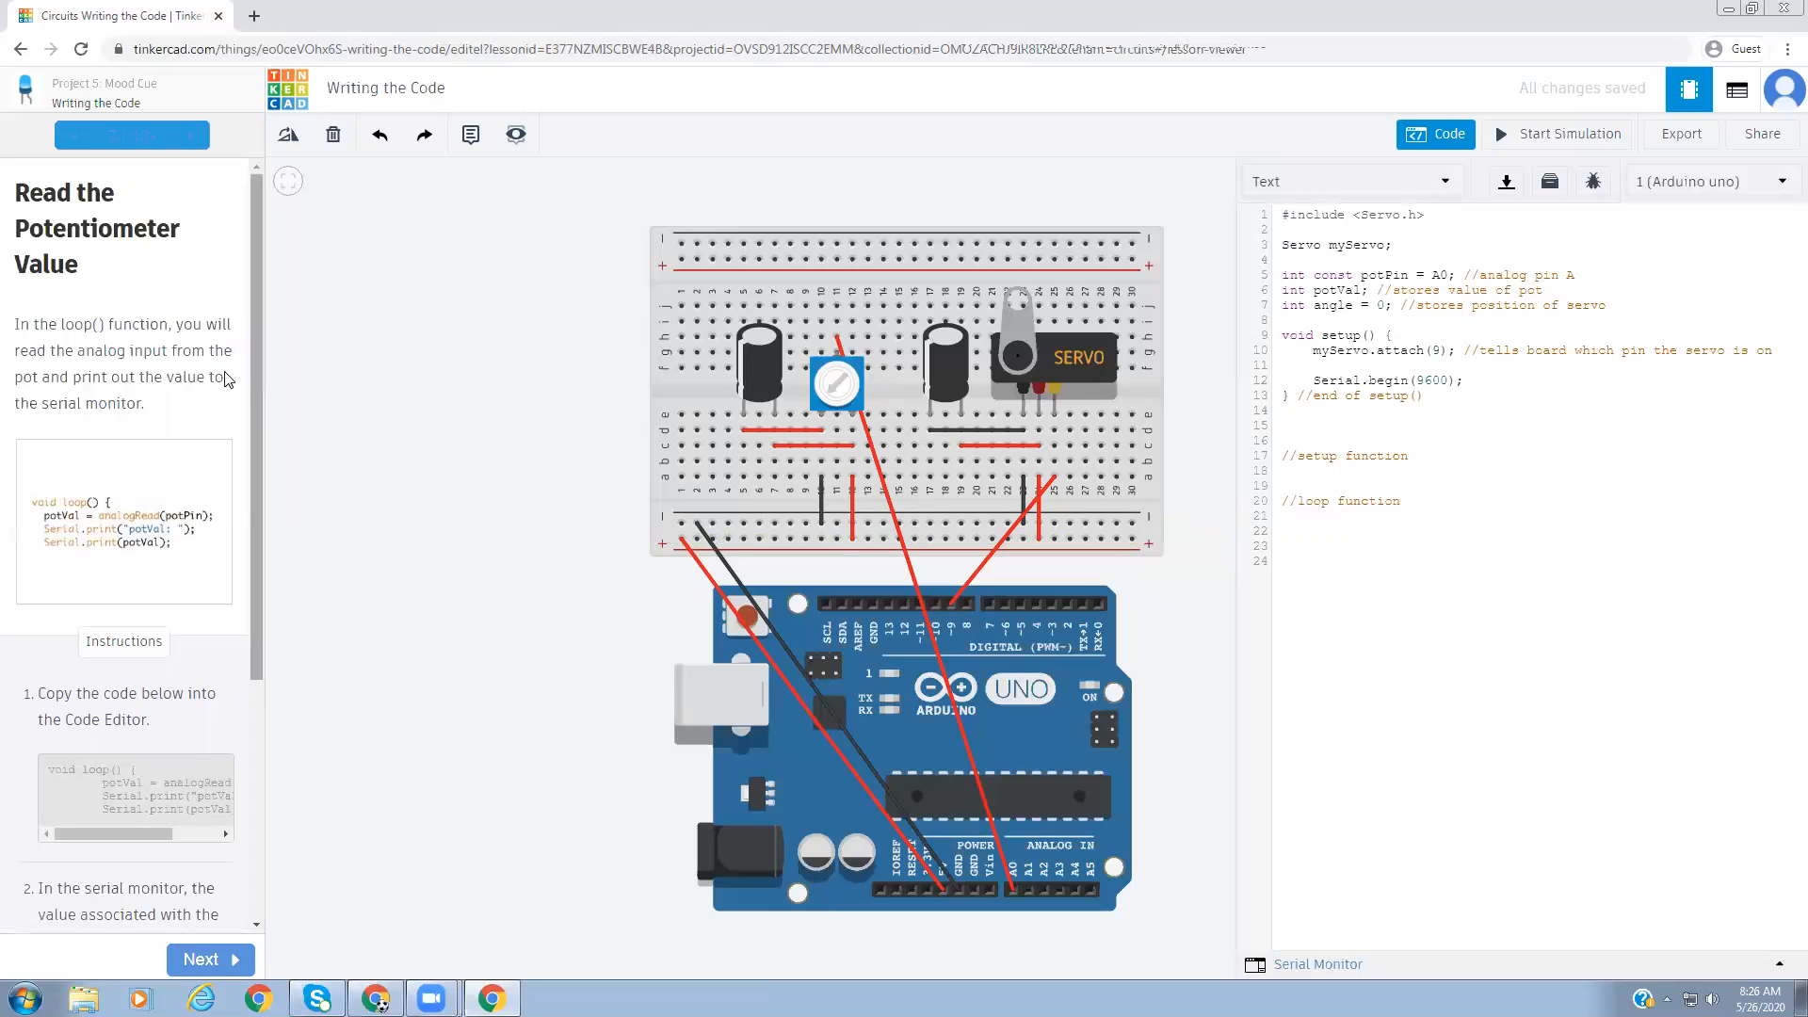
- Copy the lesson's void loop() code that reads and prints potVal into line 16, removing the //setup function comment
left_click_drag(250, 373, 286, 550)
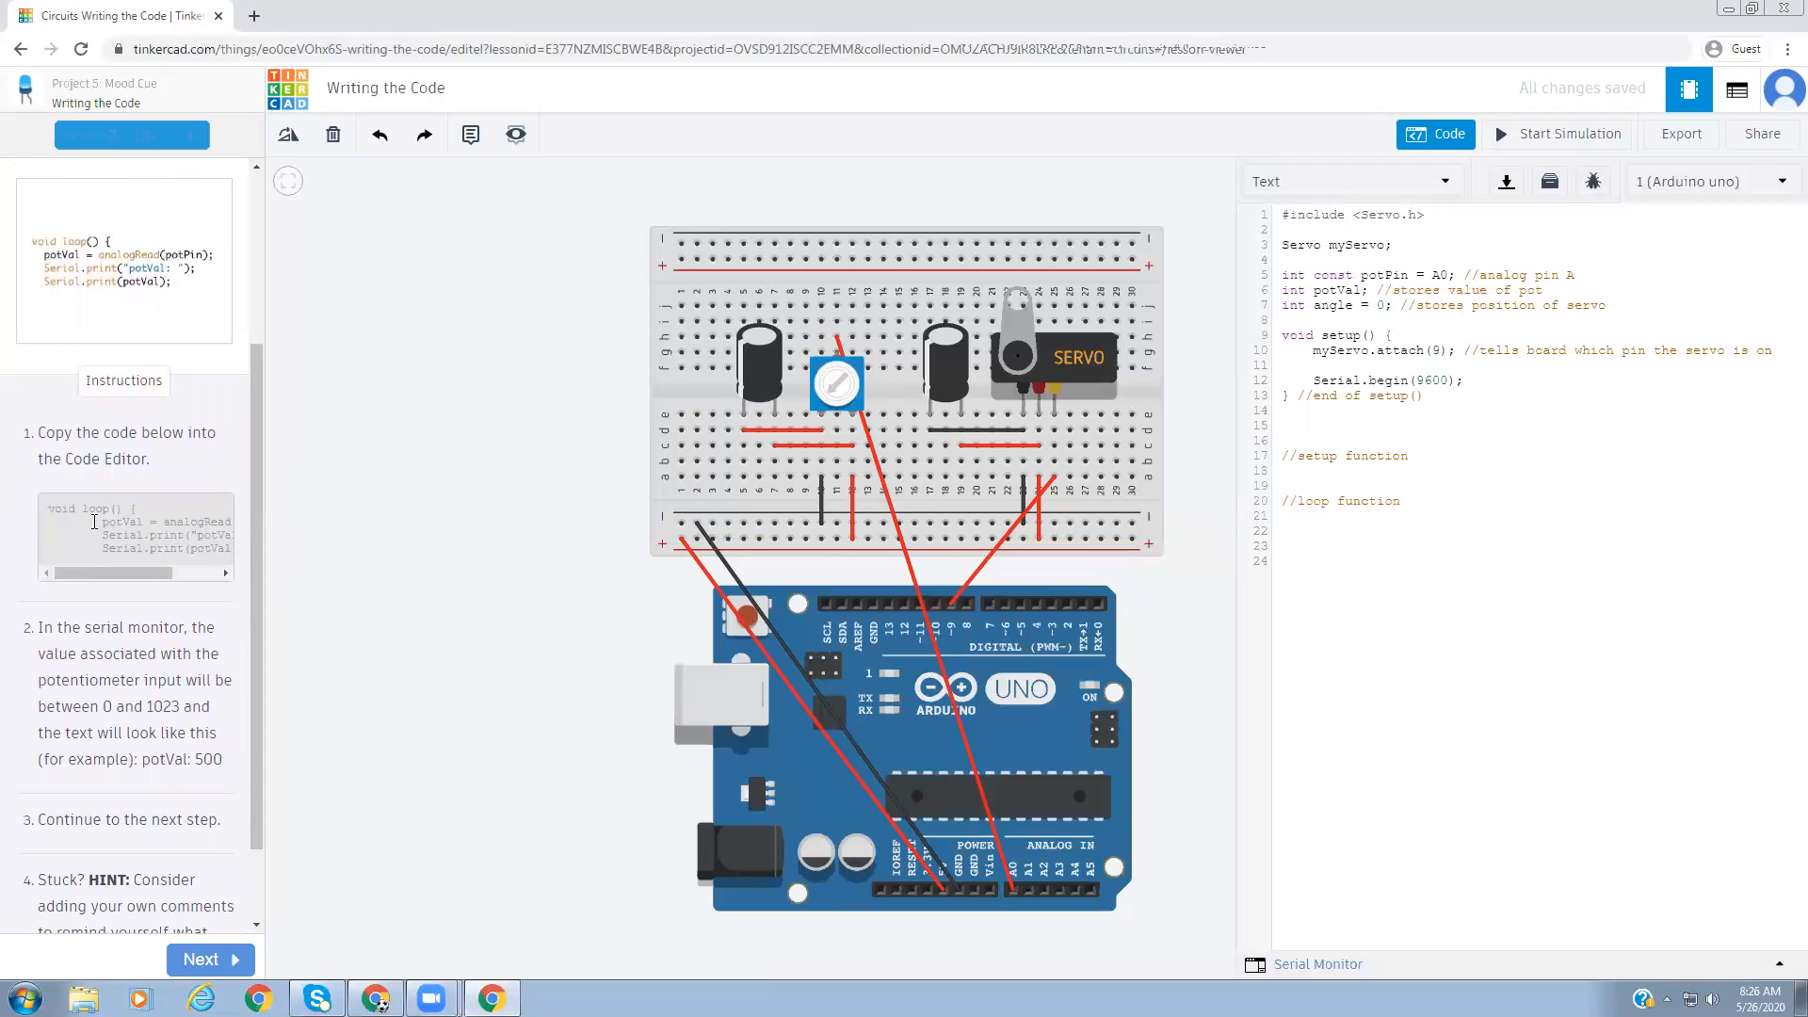
left_click_drag(53, 509, 239, 560)
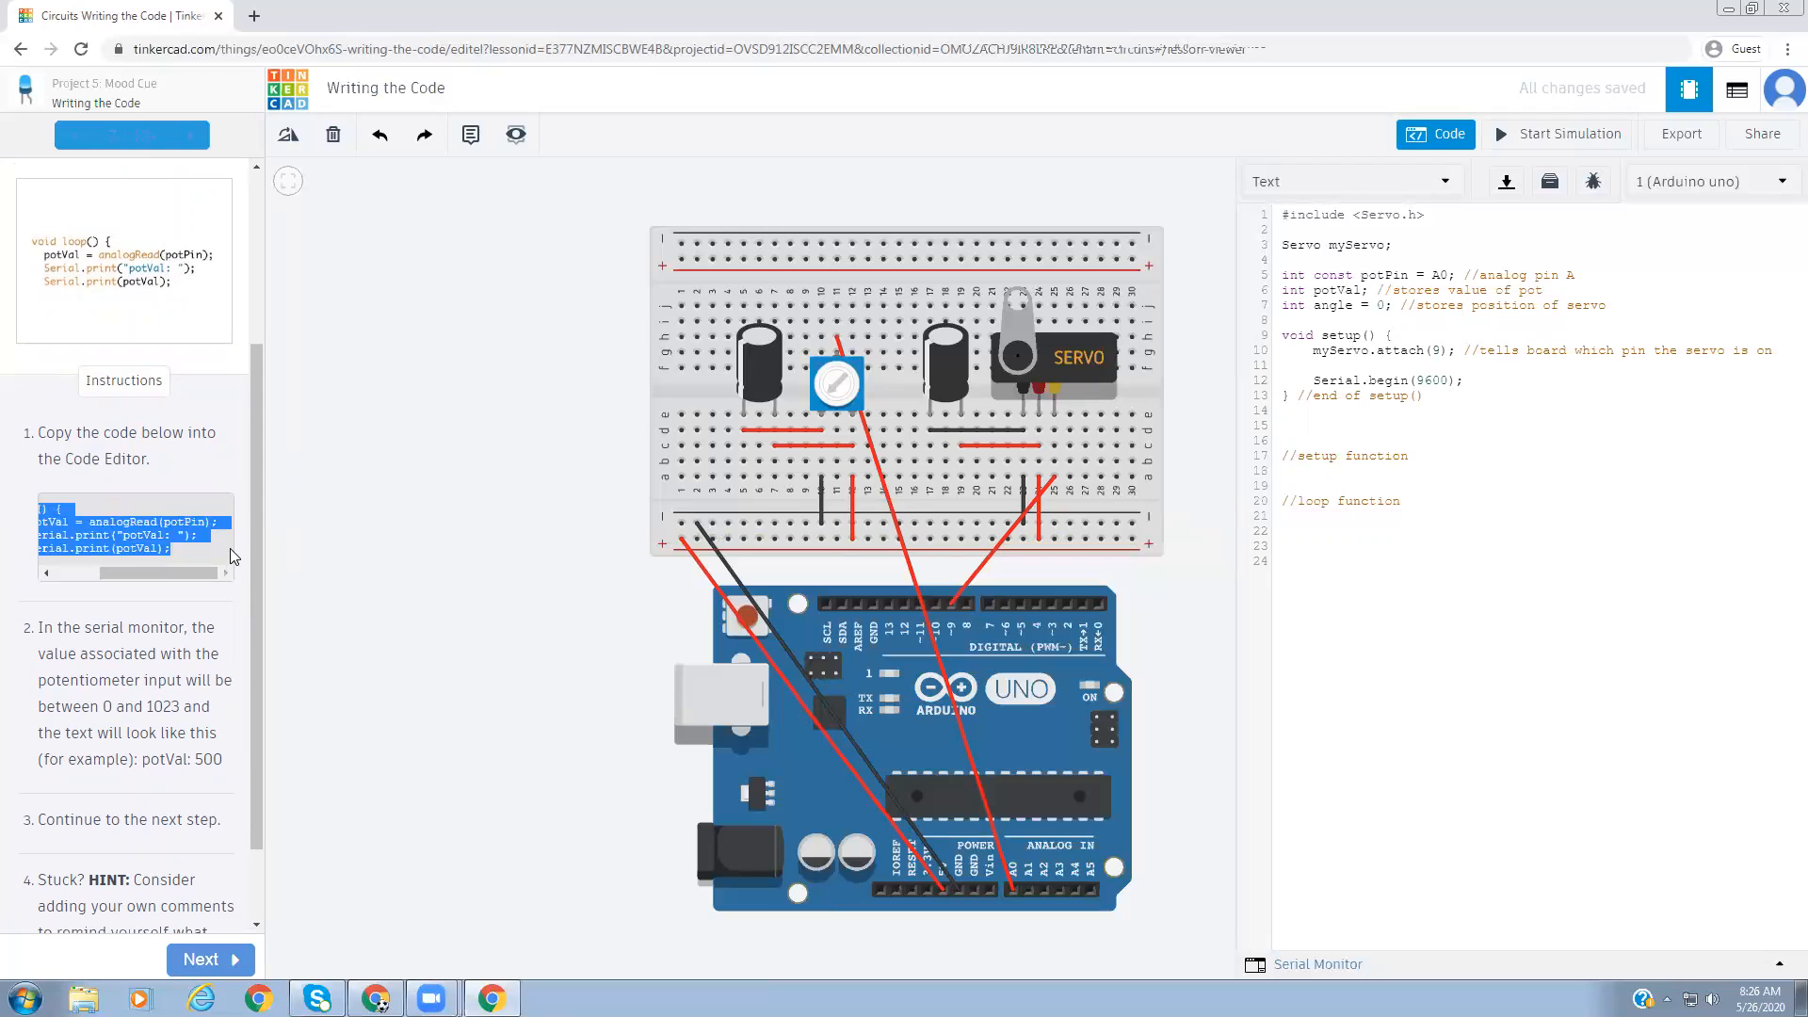
right_click(125, 533)
left_click(154, 547)
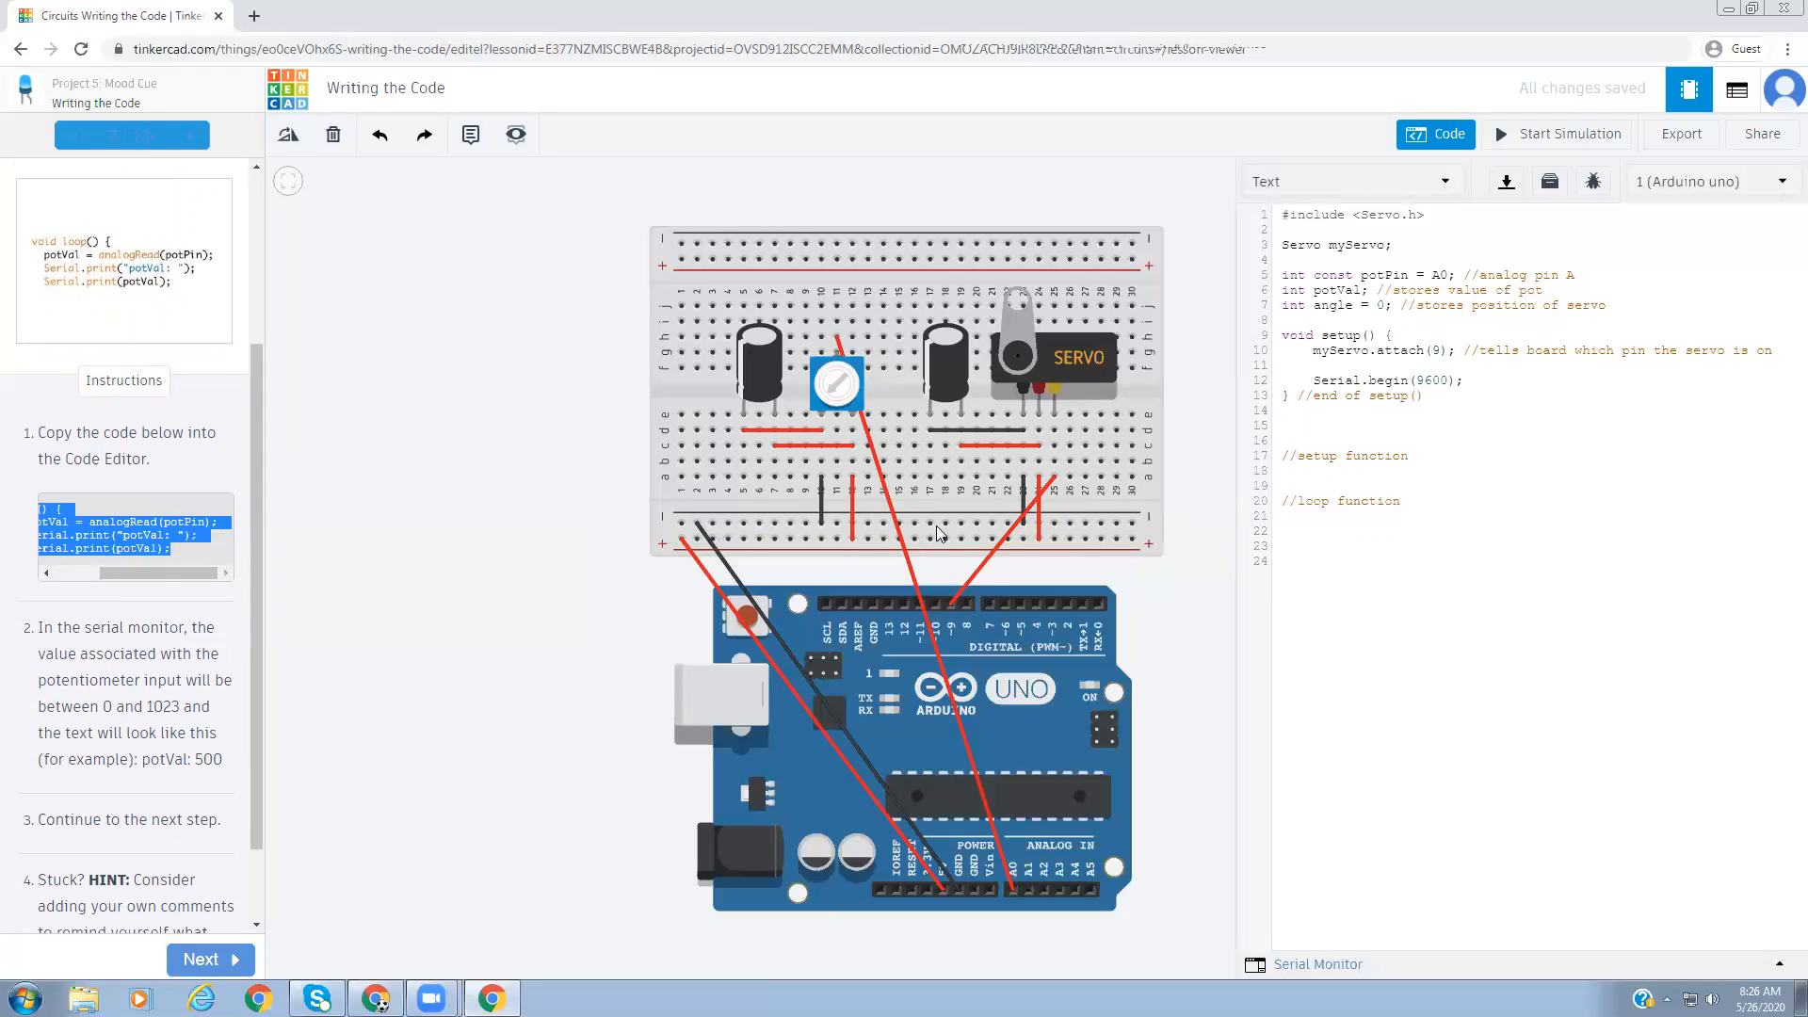
left_click(1299, 455)
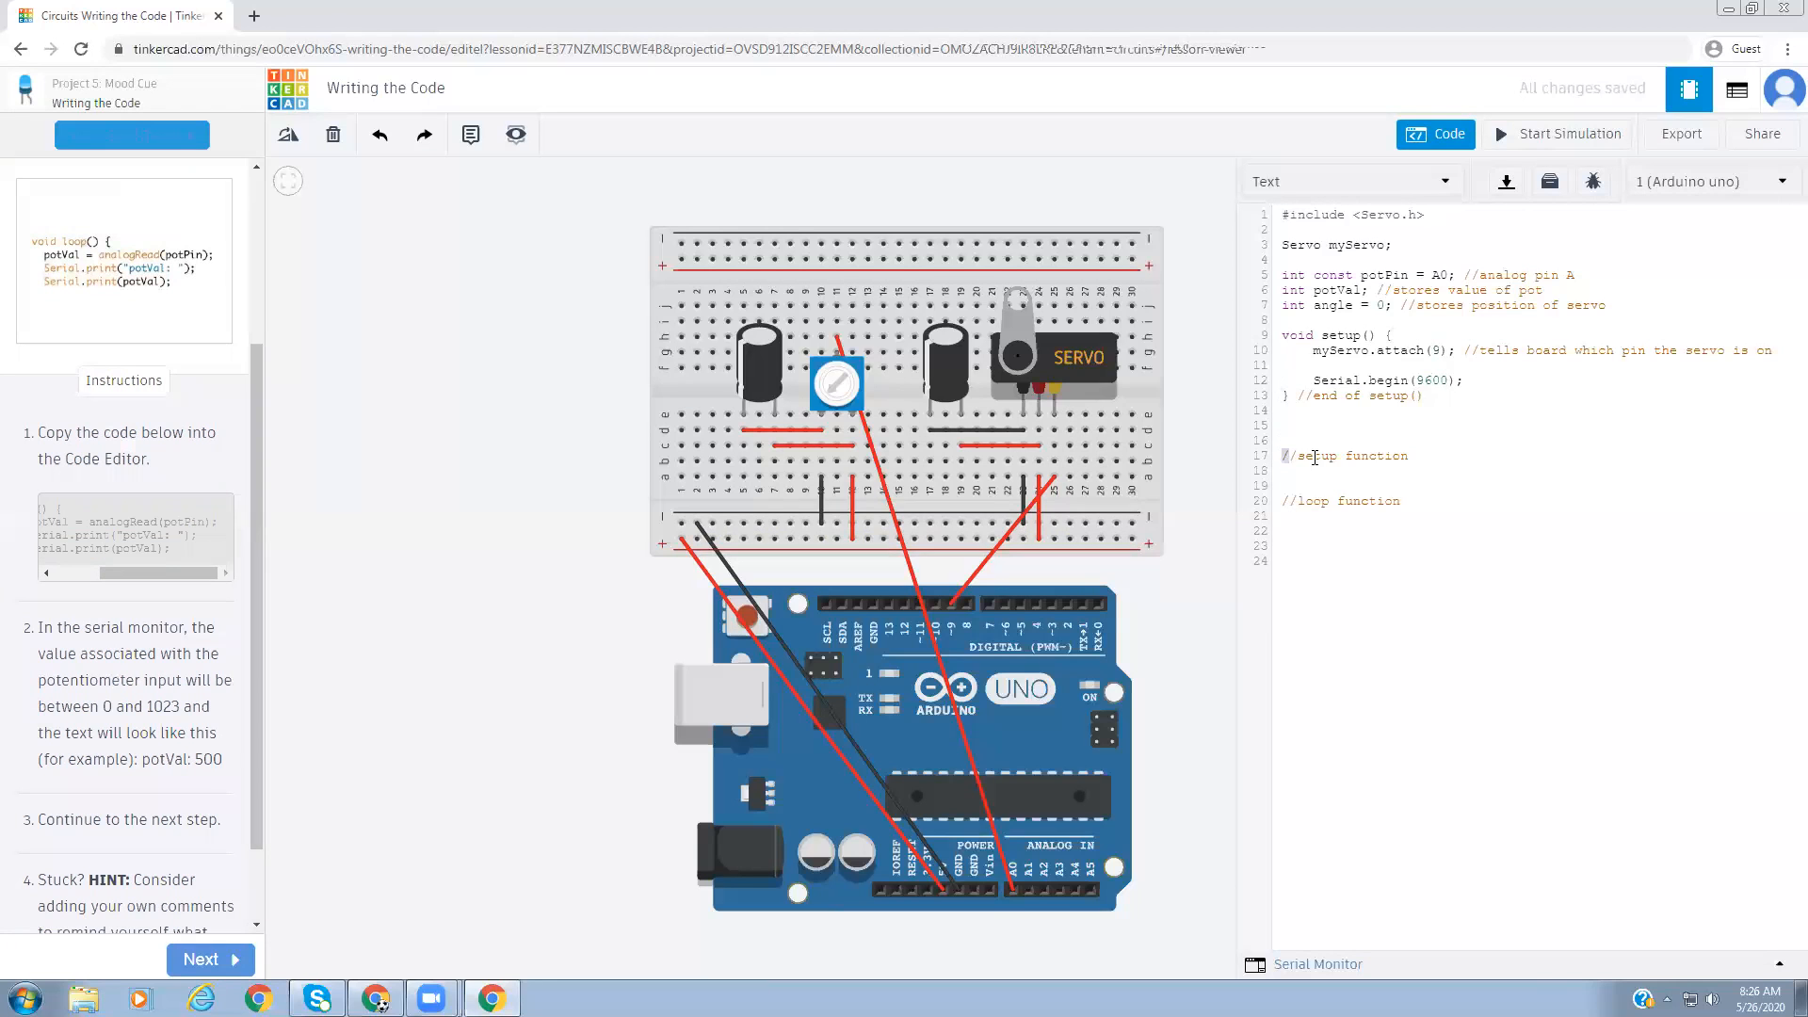
key("BackSpace")
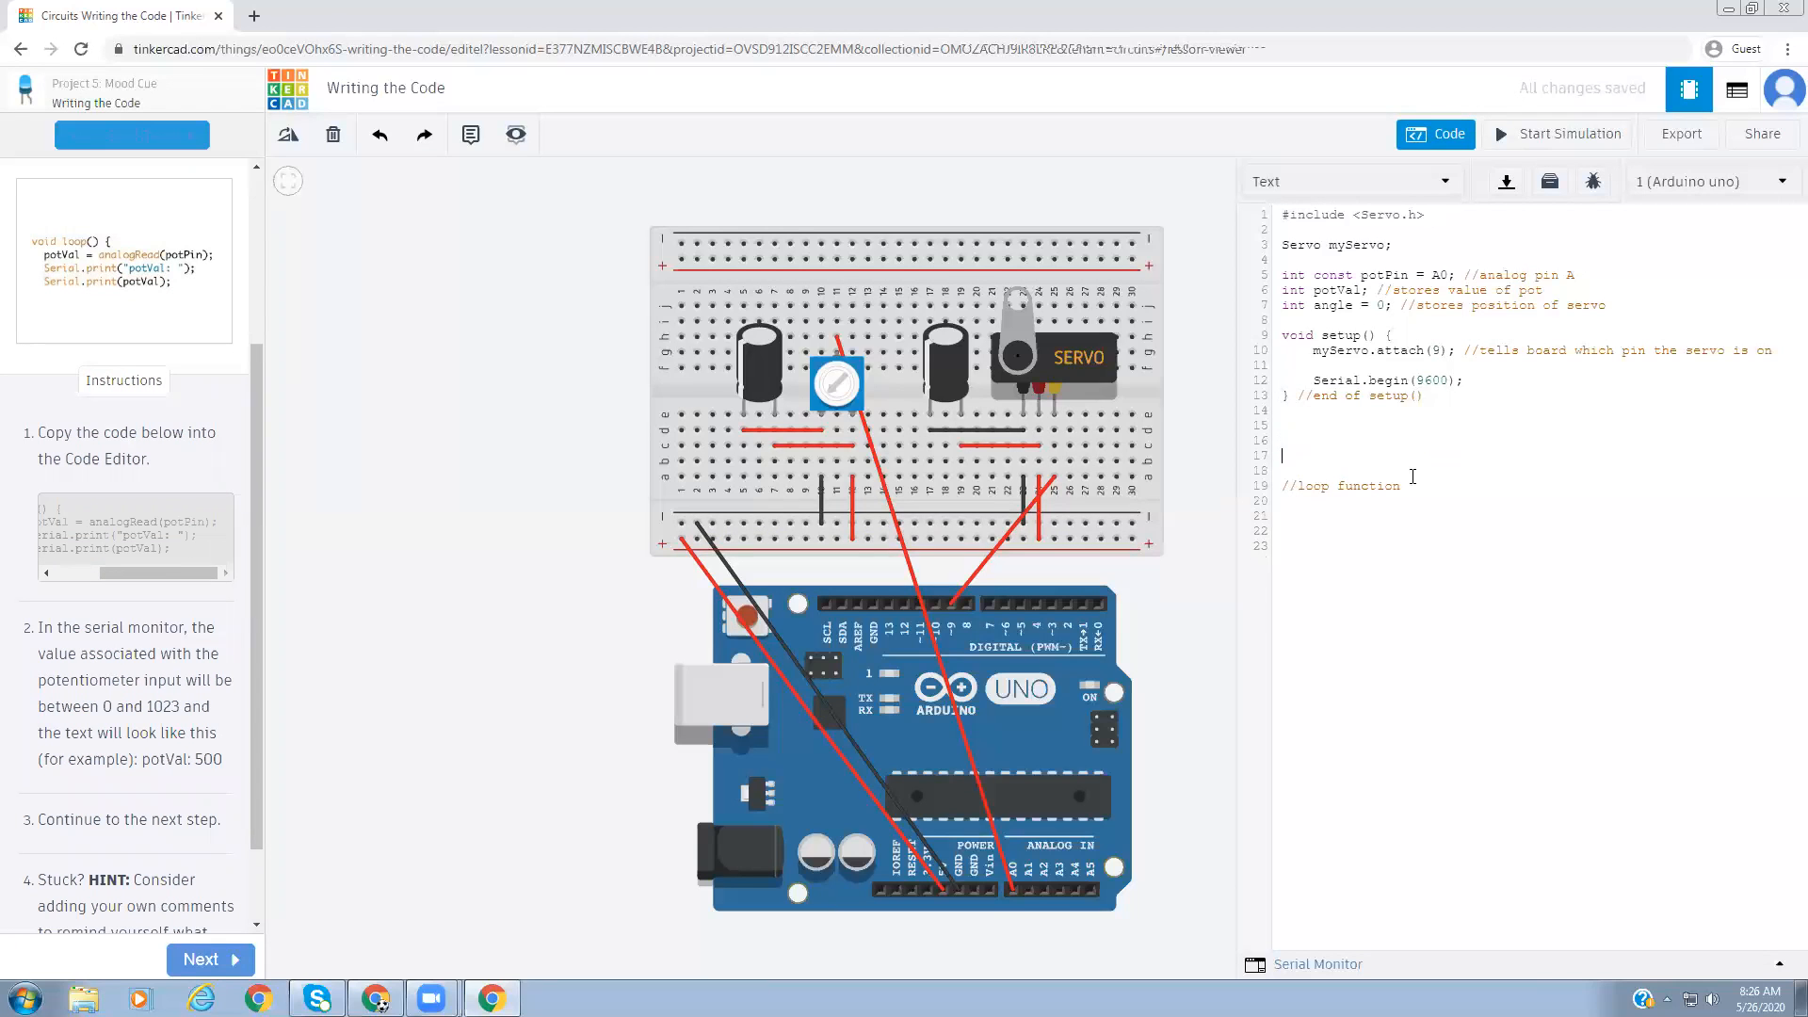
right_click(1279, 440)
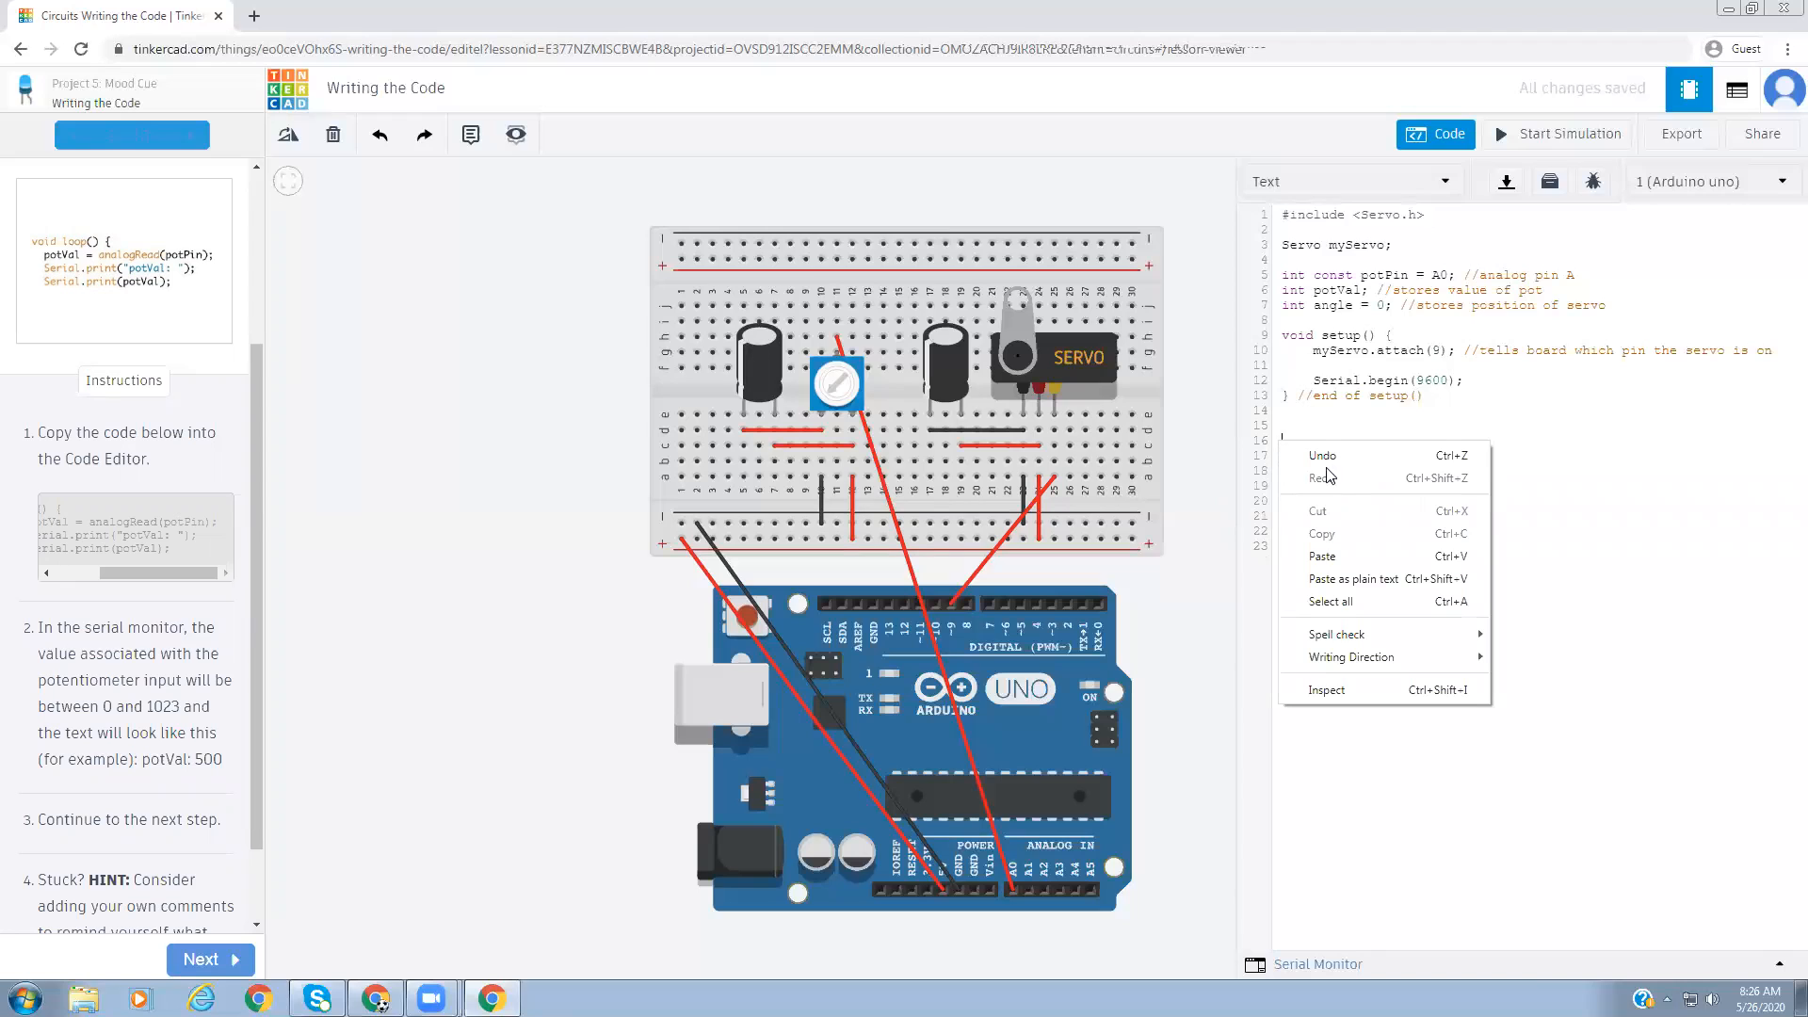
left_click(1327, 556)
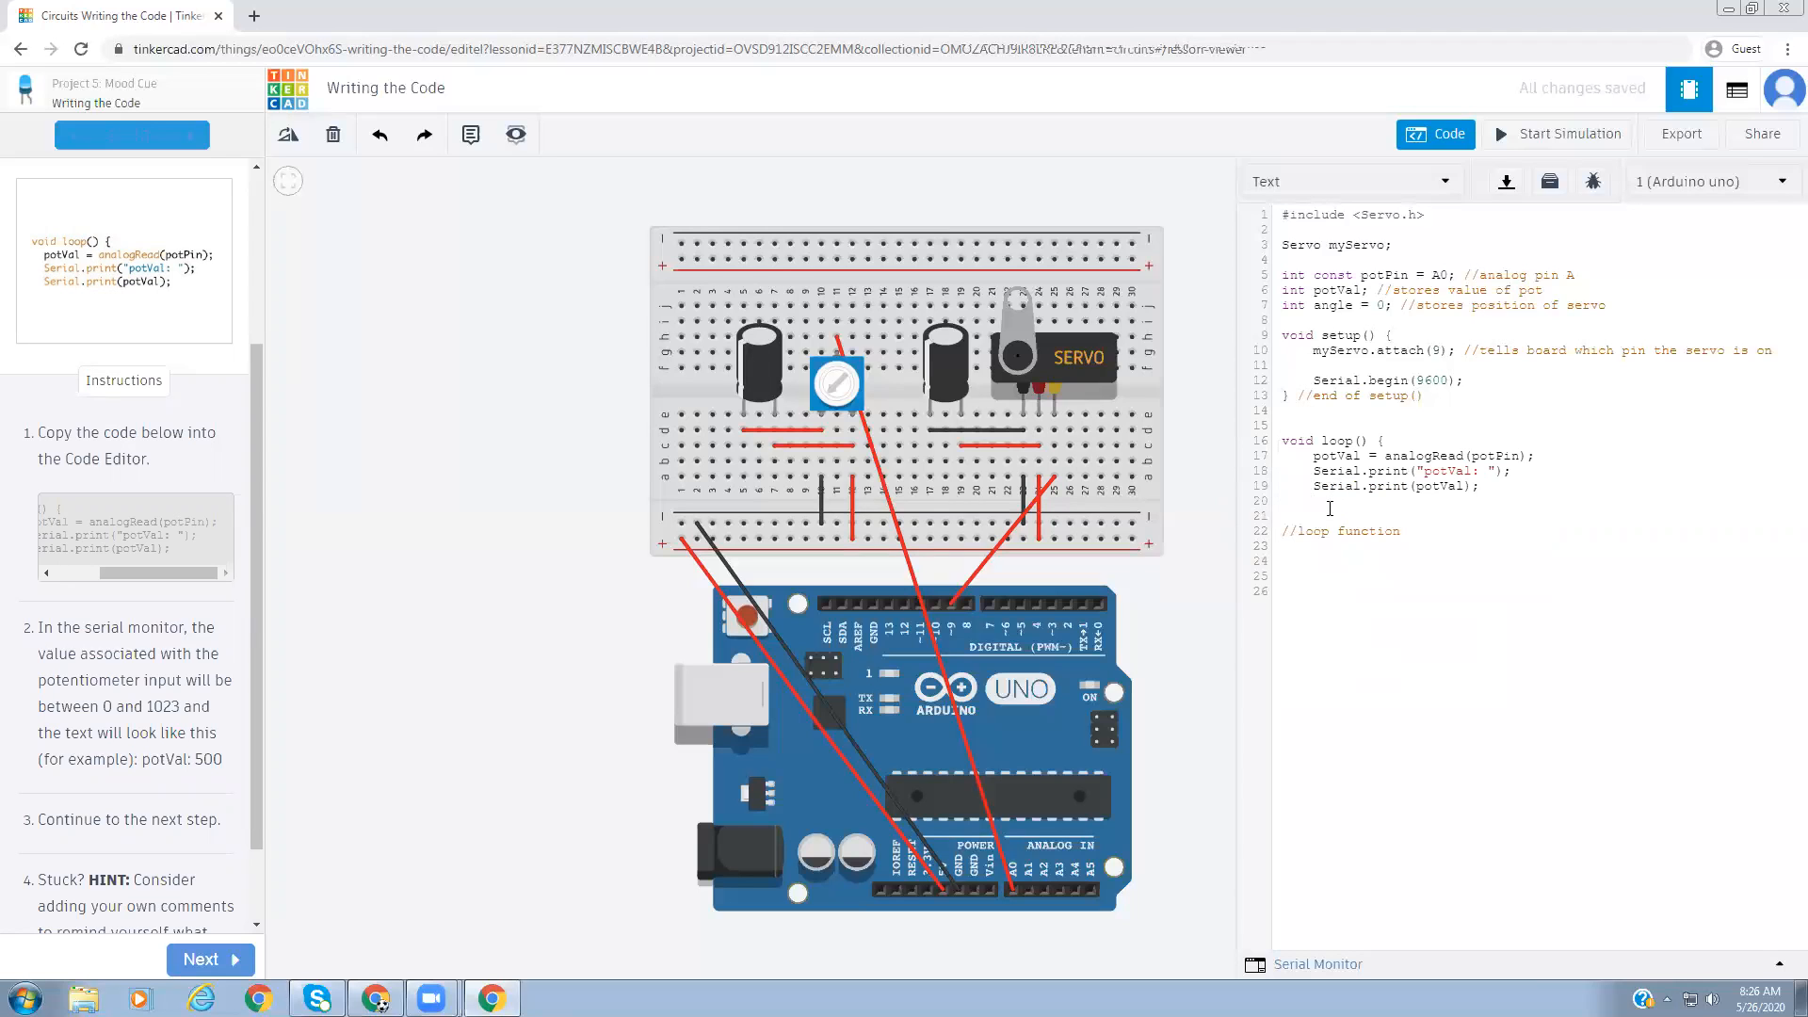
- Delete the //loop function comment and highlight potVal in the analogRead line
left_click_drag(1415, 531, 1278, 531)
key("BackSpace")
left_click_drag(1312, 458, 1352, 457)
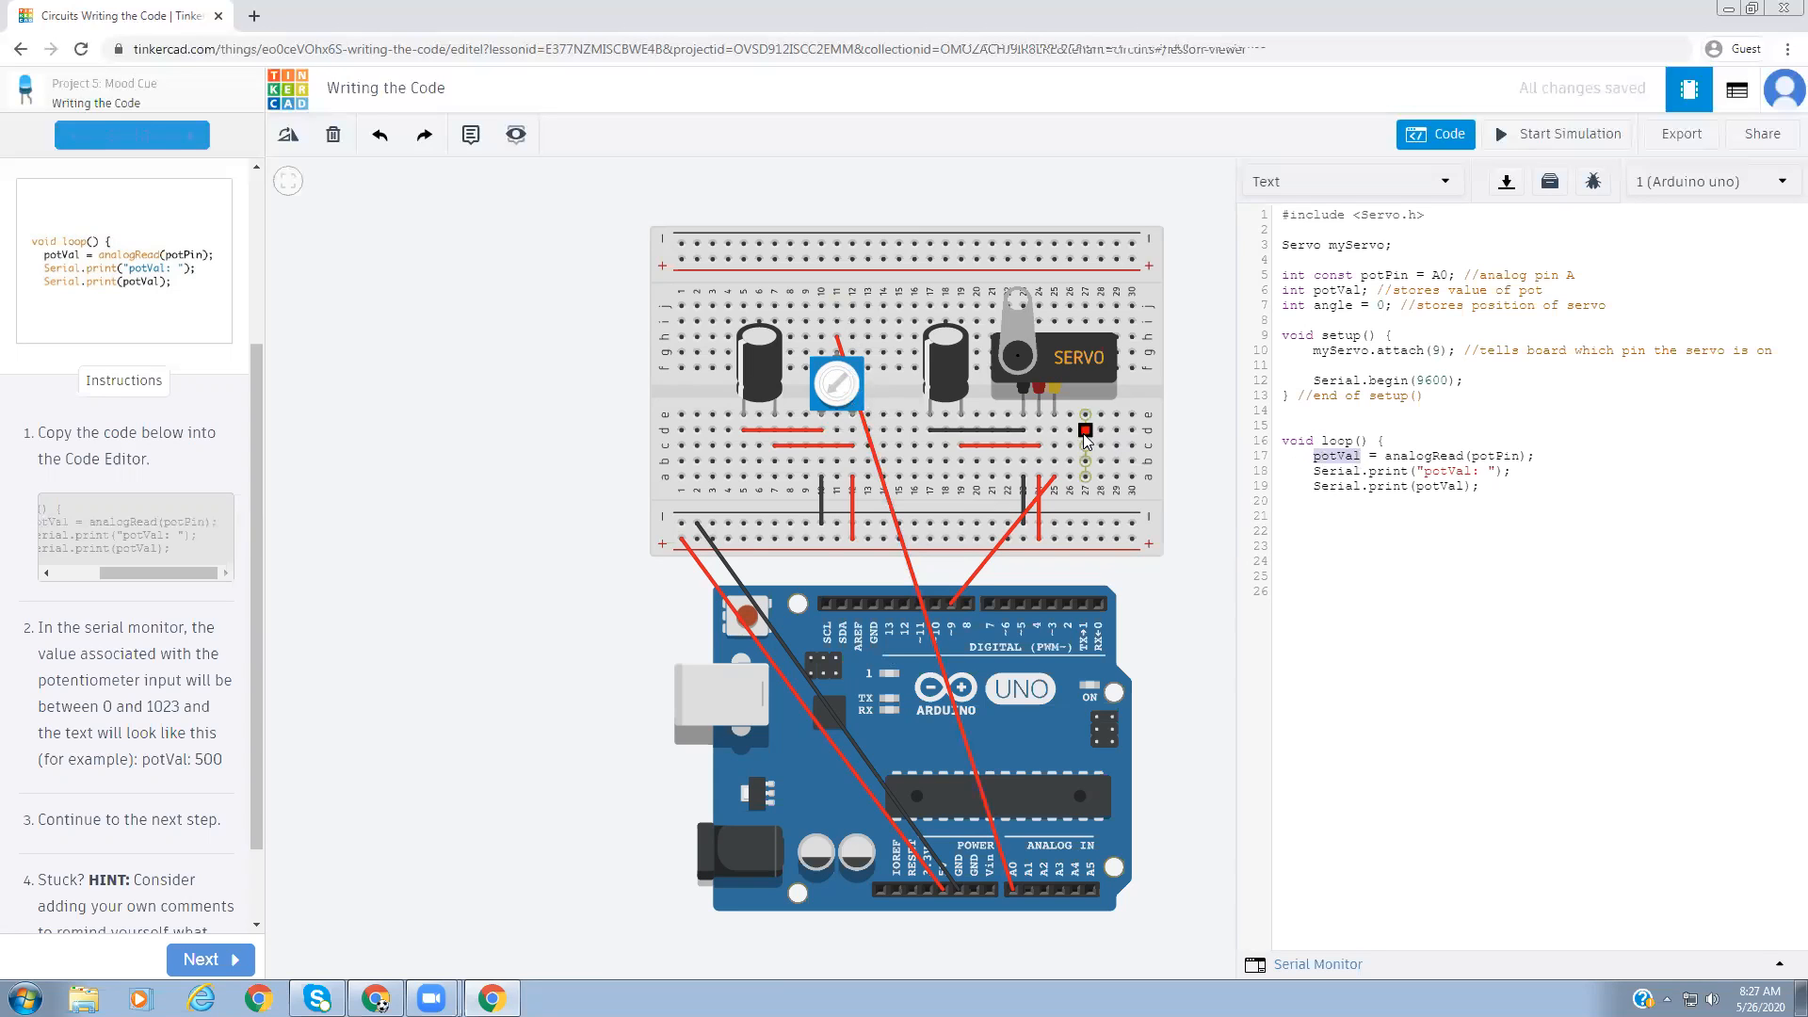
- Open the serial monitor, highlight the 0 and 1023 range in the instructions, and continue to the Mapping Pot Values to Servo Values page
left_click_drag(834, 399, 838, 374)
left_click(1309, 966)
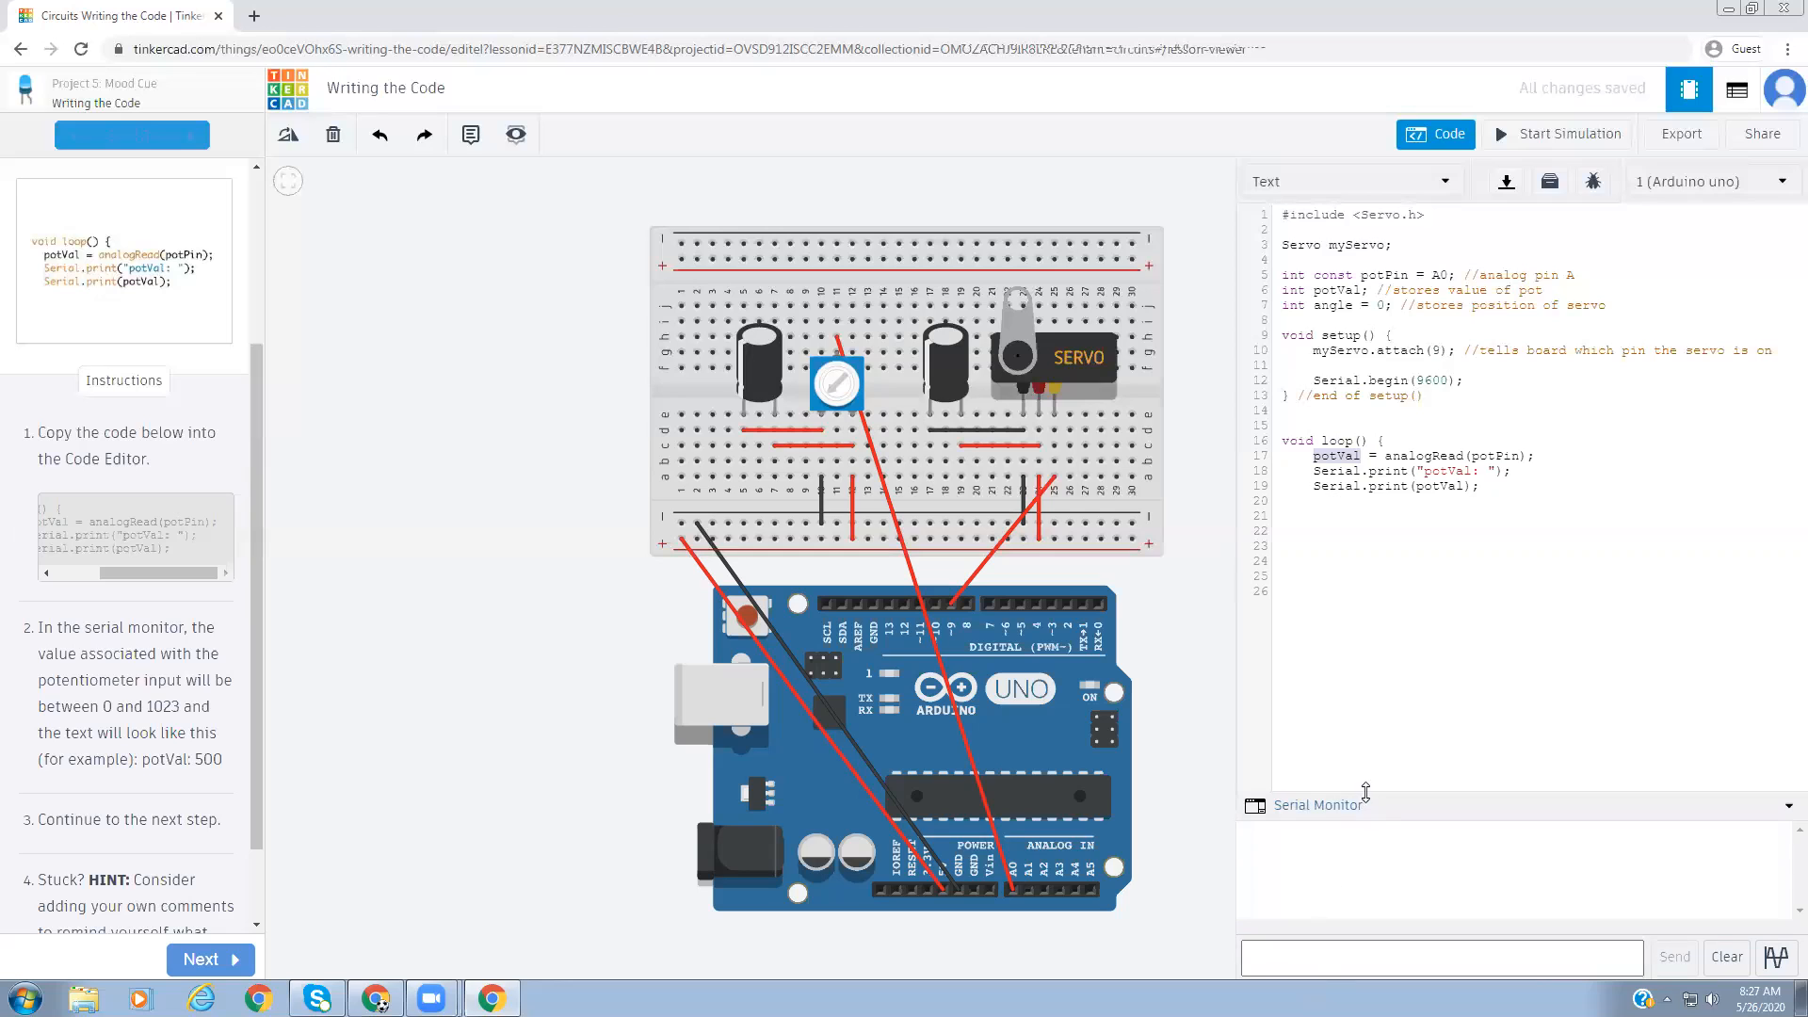
scroll(250, 748, "down", 2)
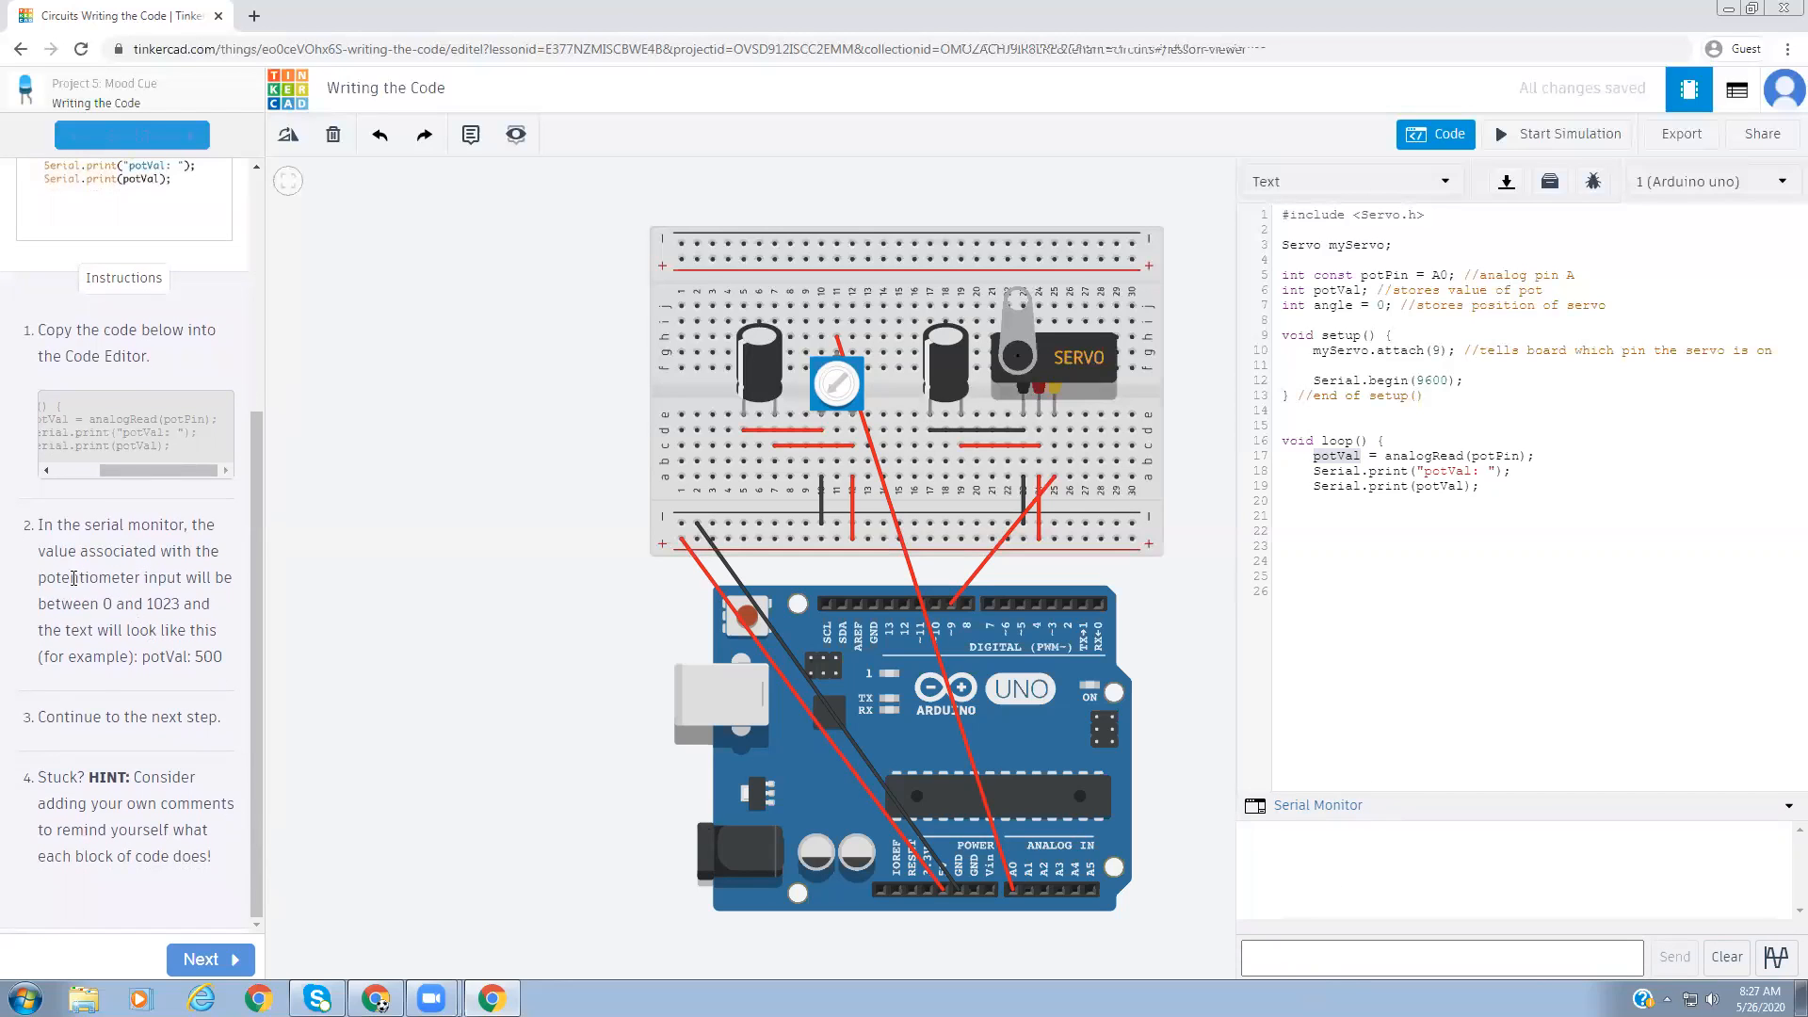
left_click_drag(104, 603, 181, 604)
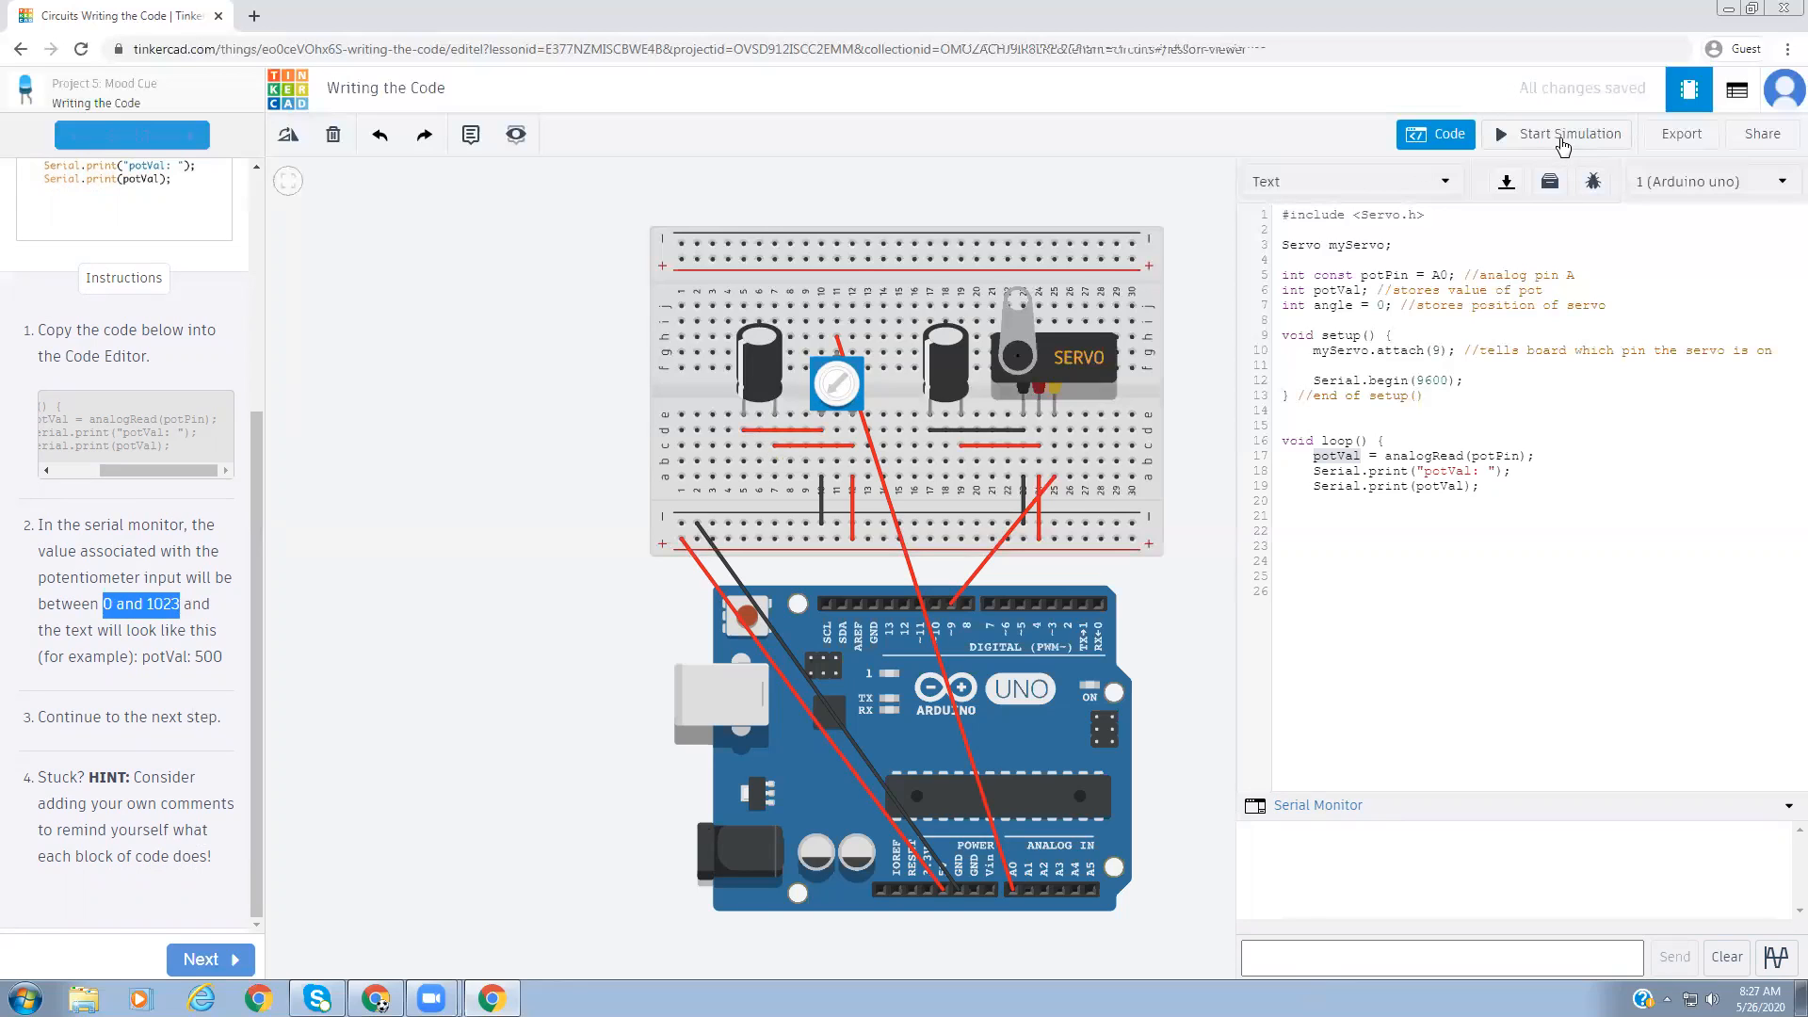
left_click(205, 962)
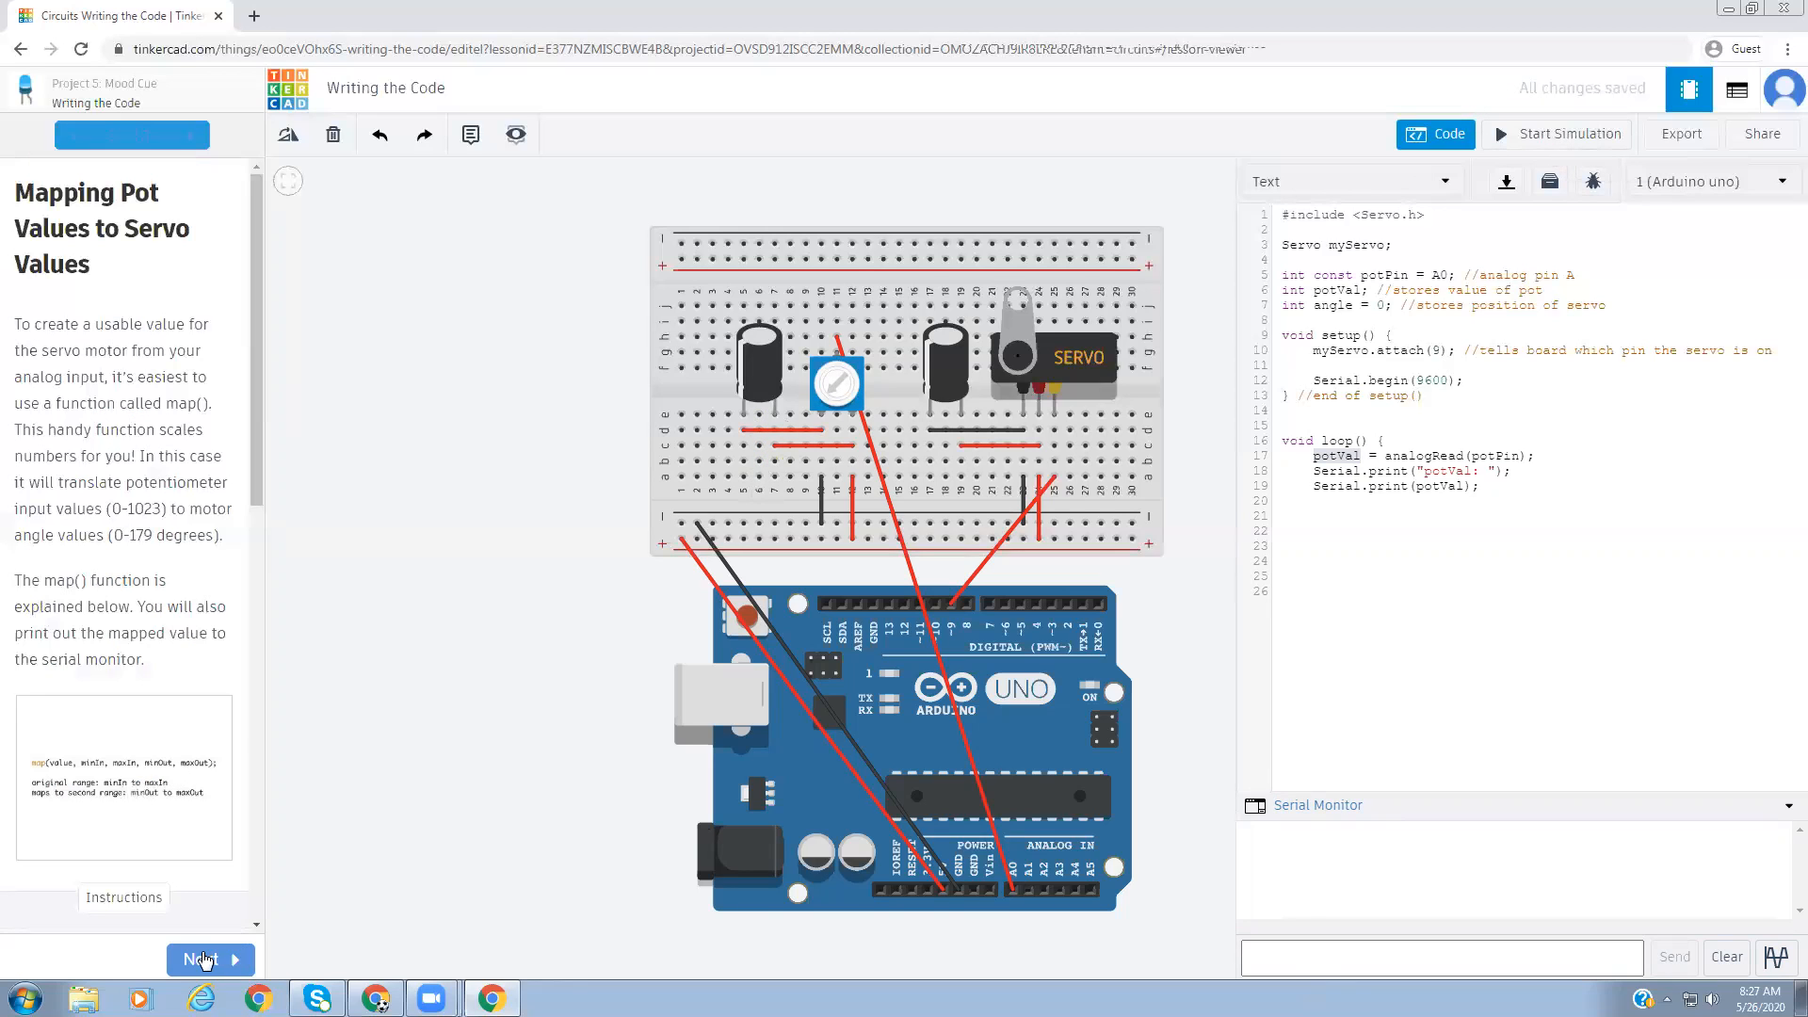
- Read the map() explanation, highlighting the potentiometer input range 0-1023 and the motor angle range 0-179
left_click_drag(254, 364, 258, 428)
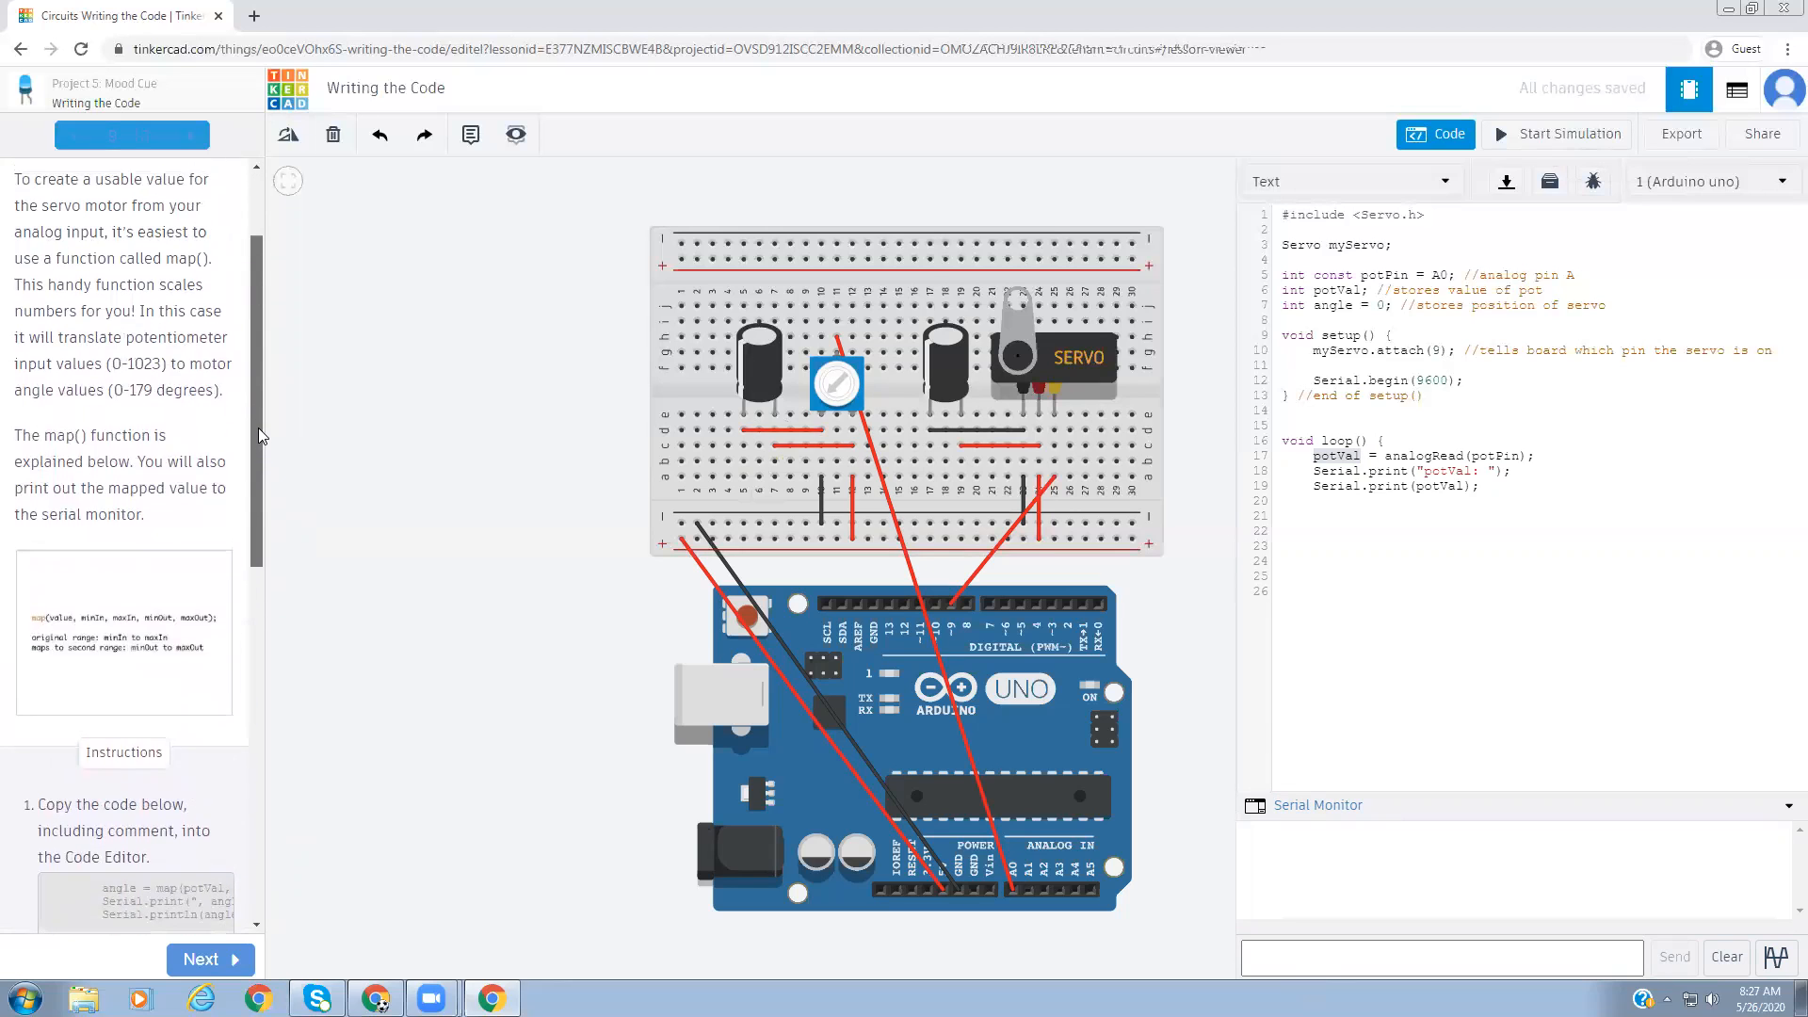
left_click_drag(111, 363, 162, 364)
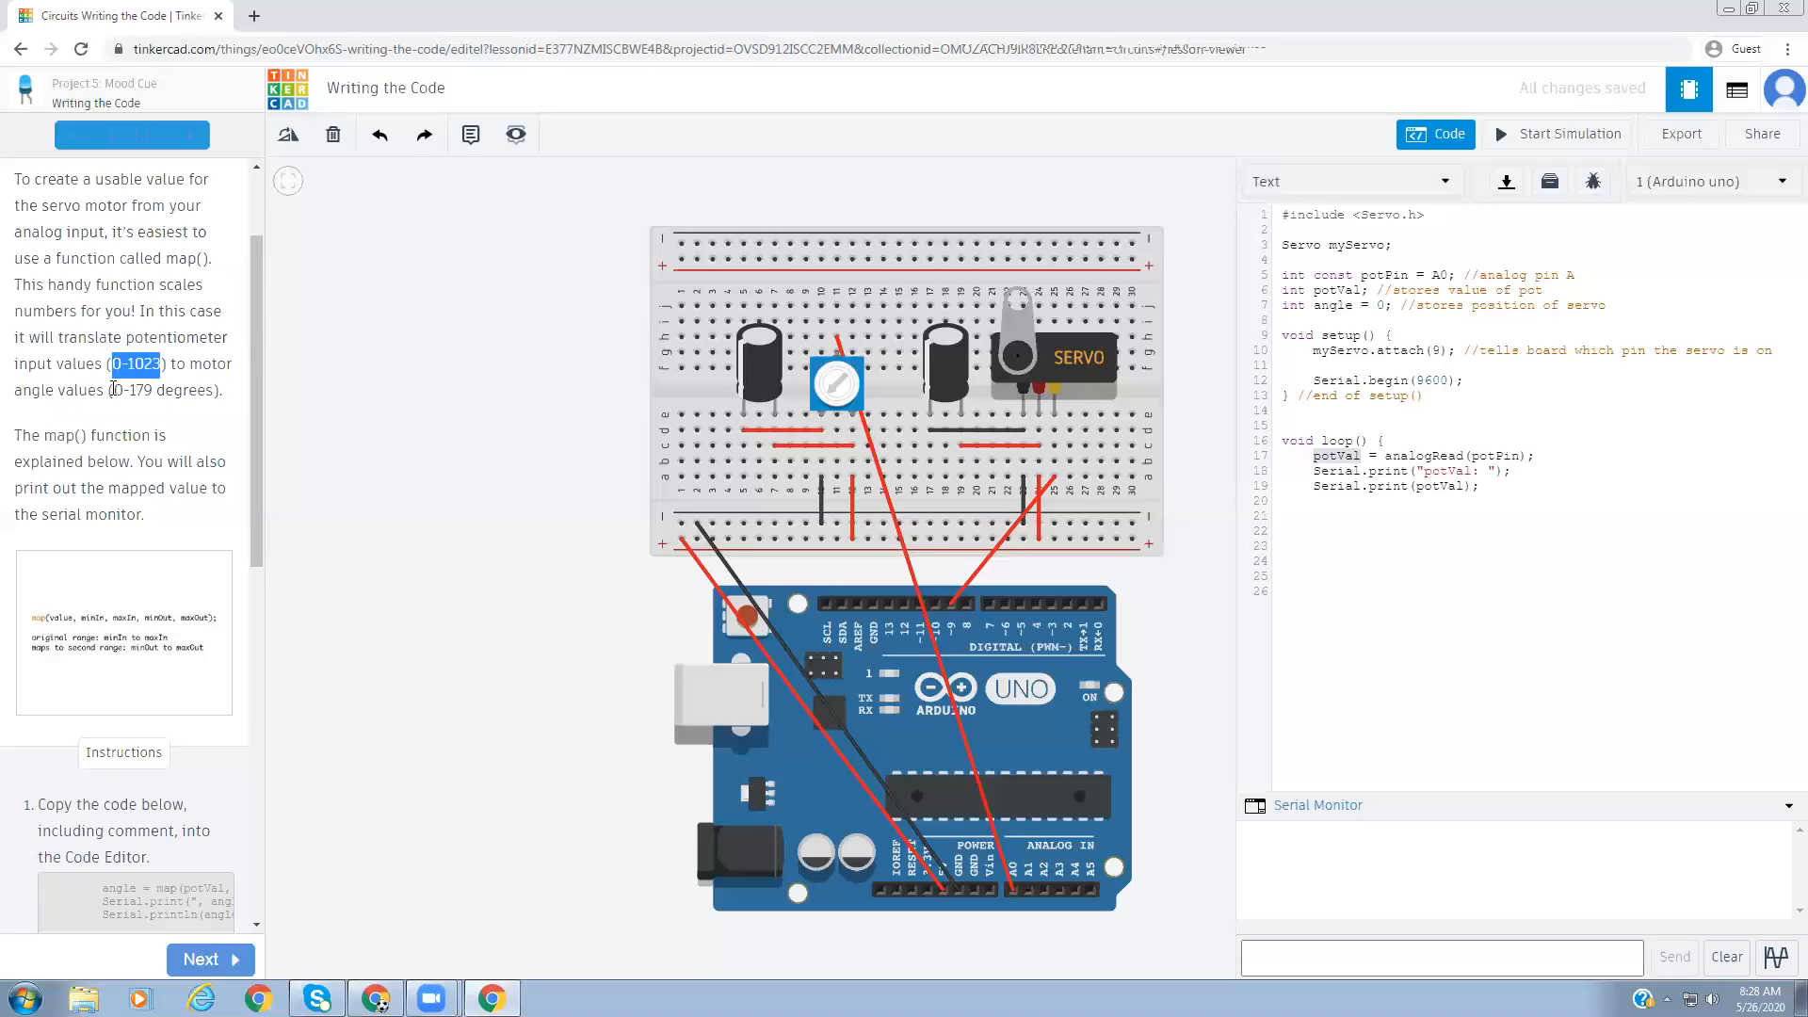
left_click_drag(113, 389, 152, 386)
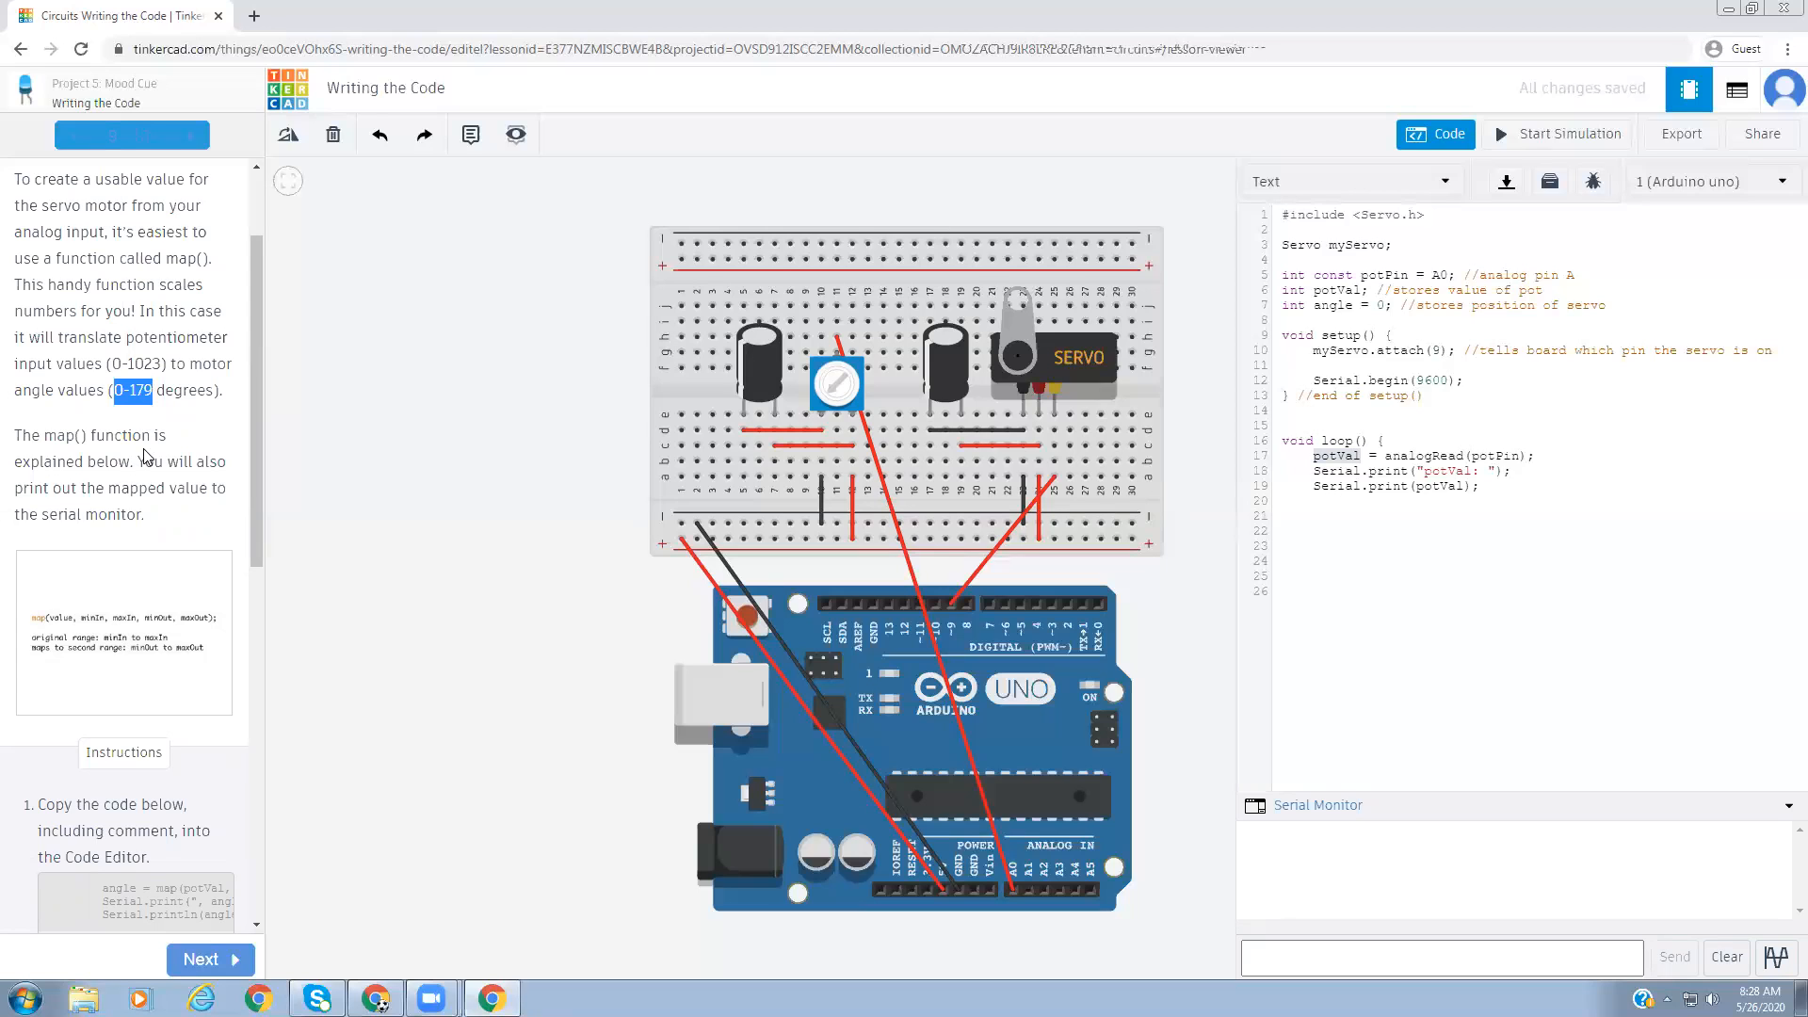
left_click_drag(249, 465, 254, 526)
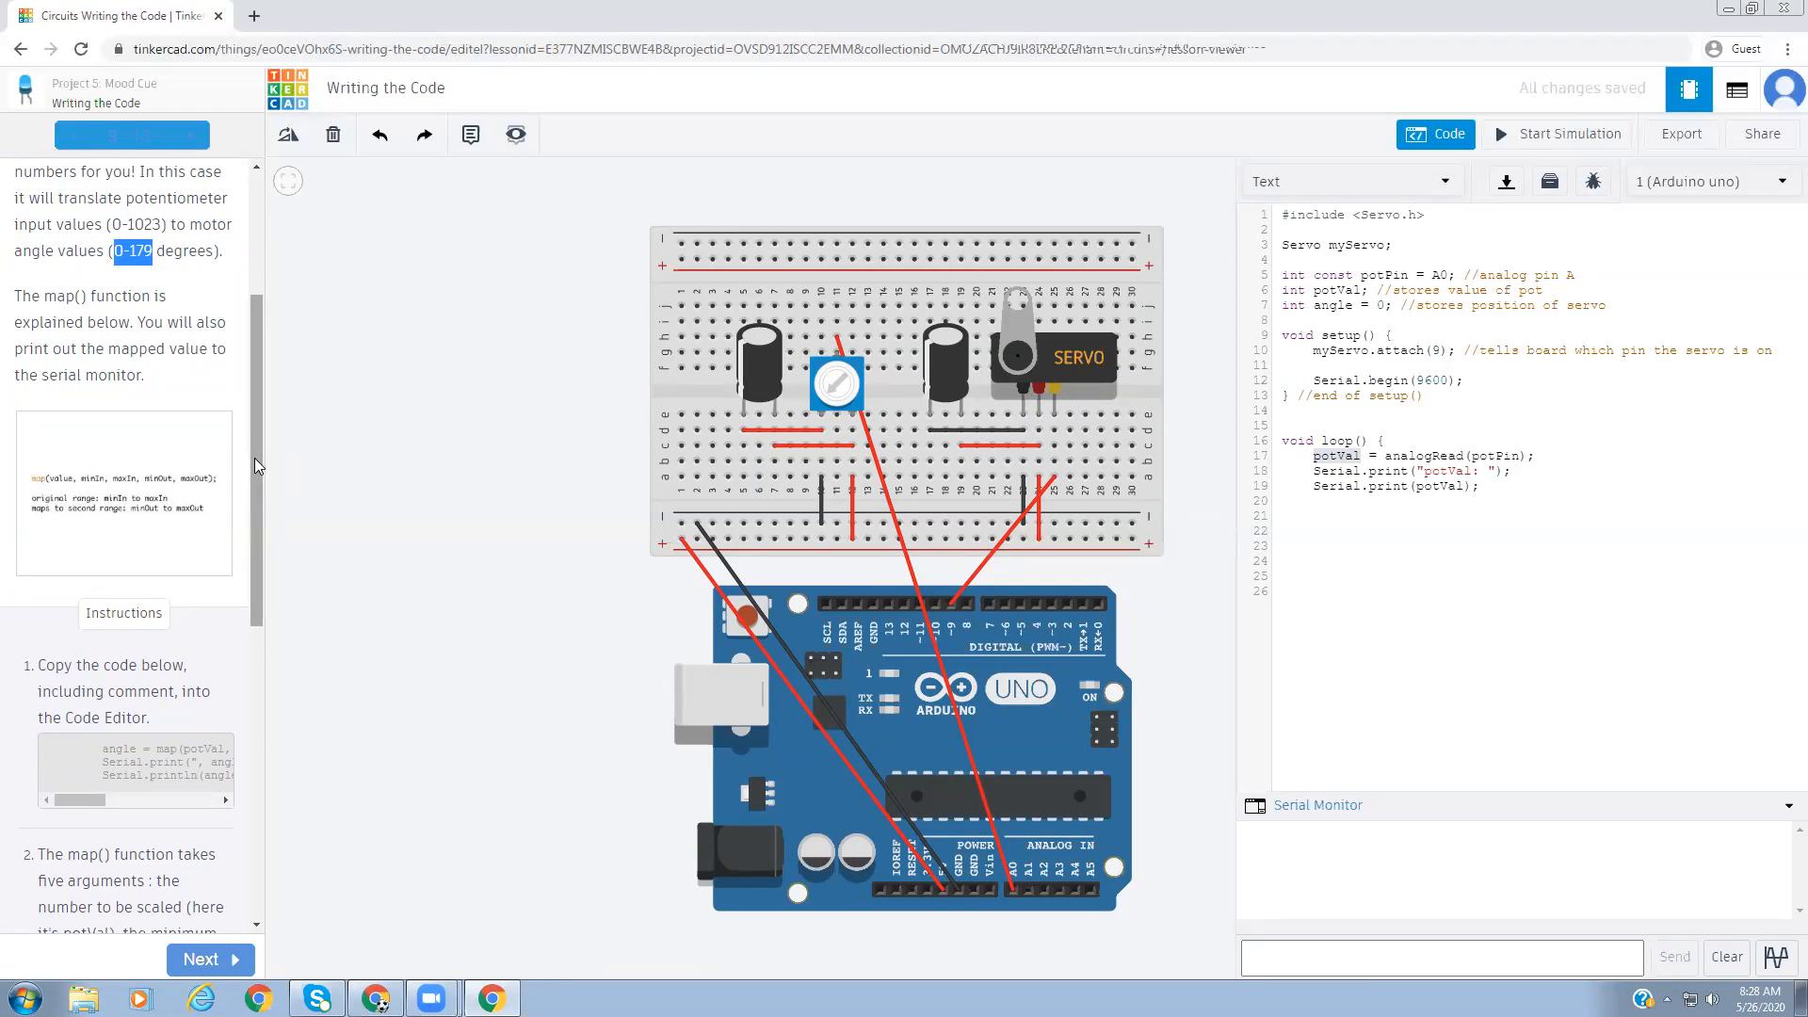
left_click_drag(254, 457, 258, 526)
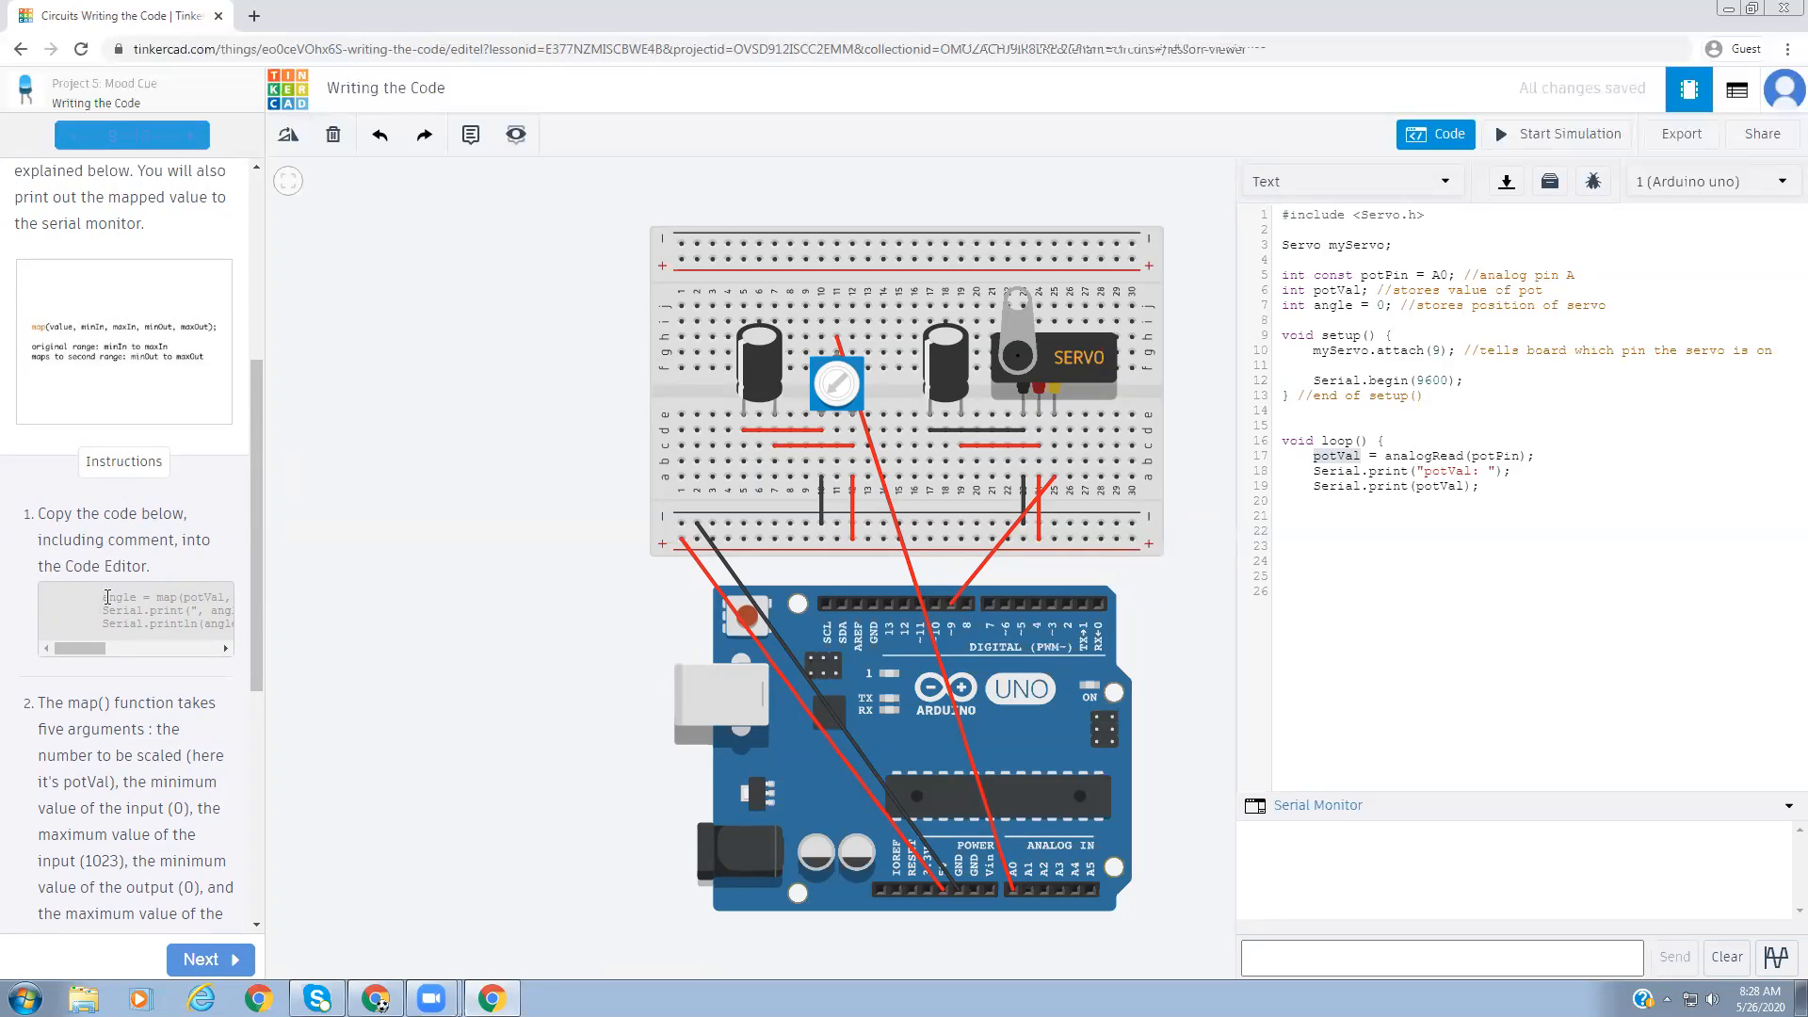
- Copy the lesson's angle = map(potVal, 0, 1023, 0, 179) code with its comment and two serial print lines into the sketch below Serial.print(potVal);
scroll(258, 572, "down", 3)
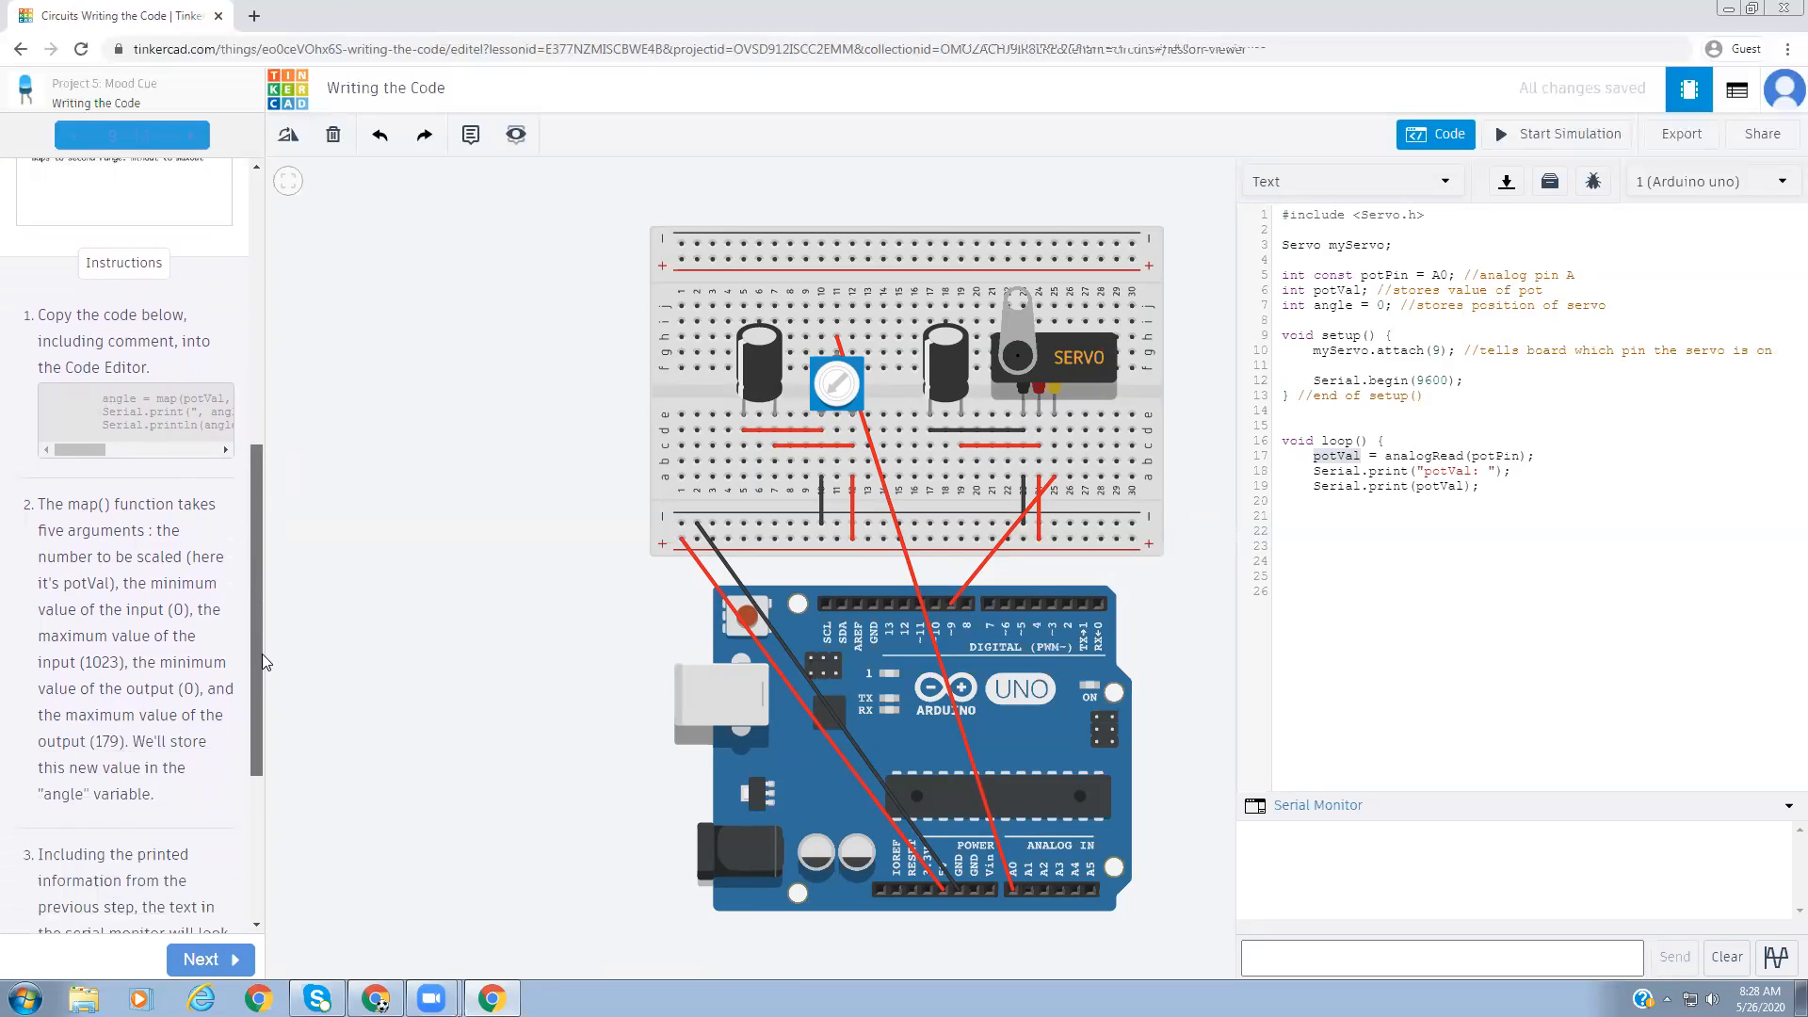
mouse_move(116, 361)
left_mouse_down()
mouse_move(235, 375)
mouse_move(240, 402)
mouse_move(139, 388)
left_mouse_up()
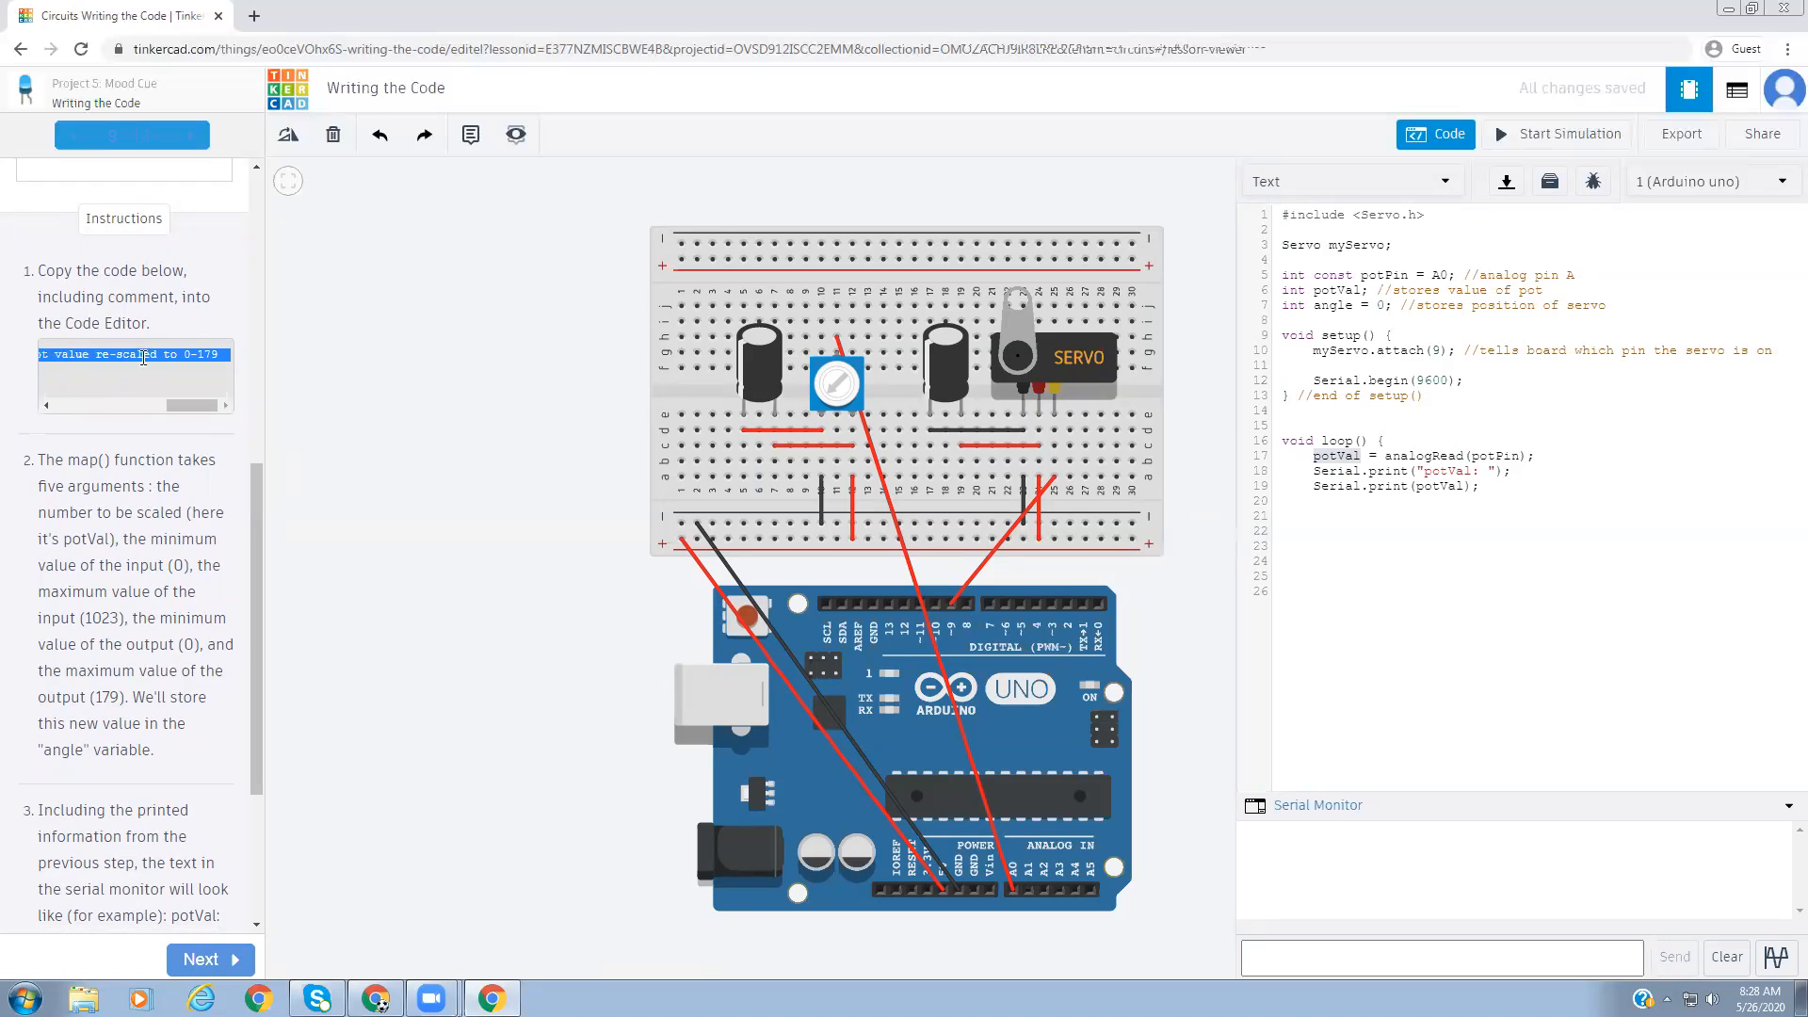
right_click(143, 354)
left_click(175, 370)
left_click(1318, 505)
right_click(1318, 505)
left_click(1386, 616)
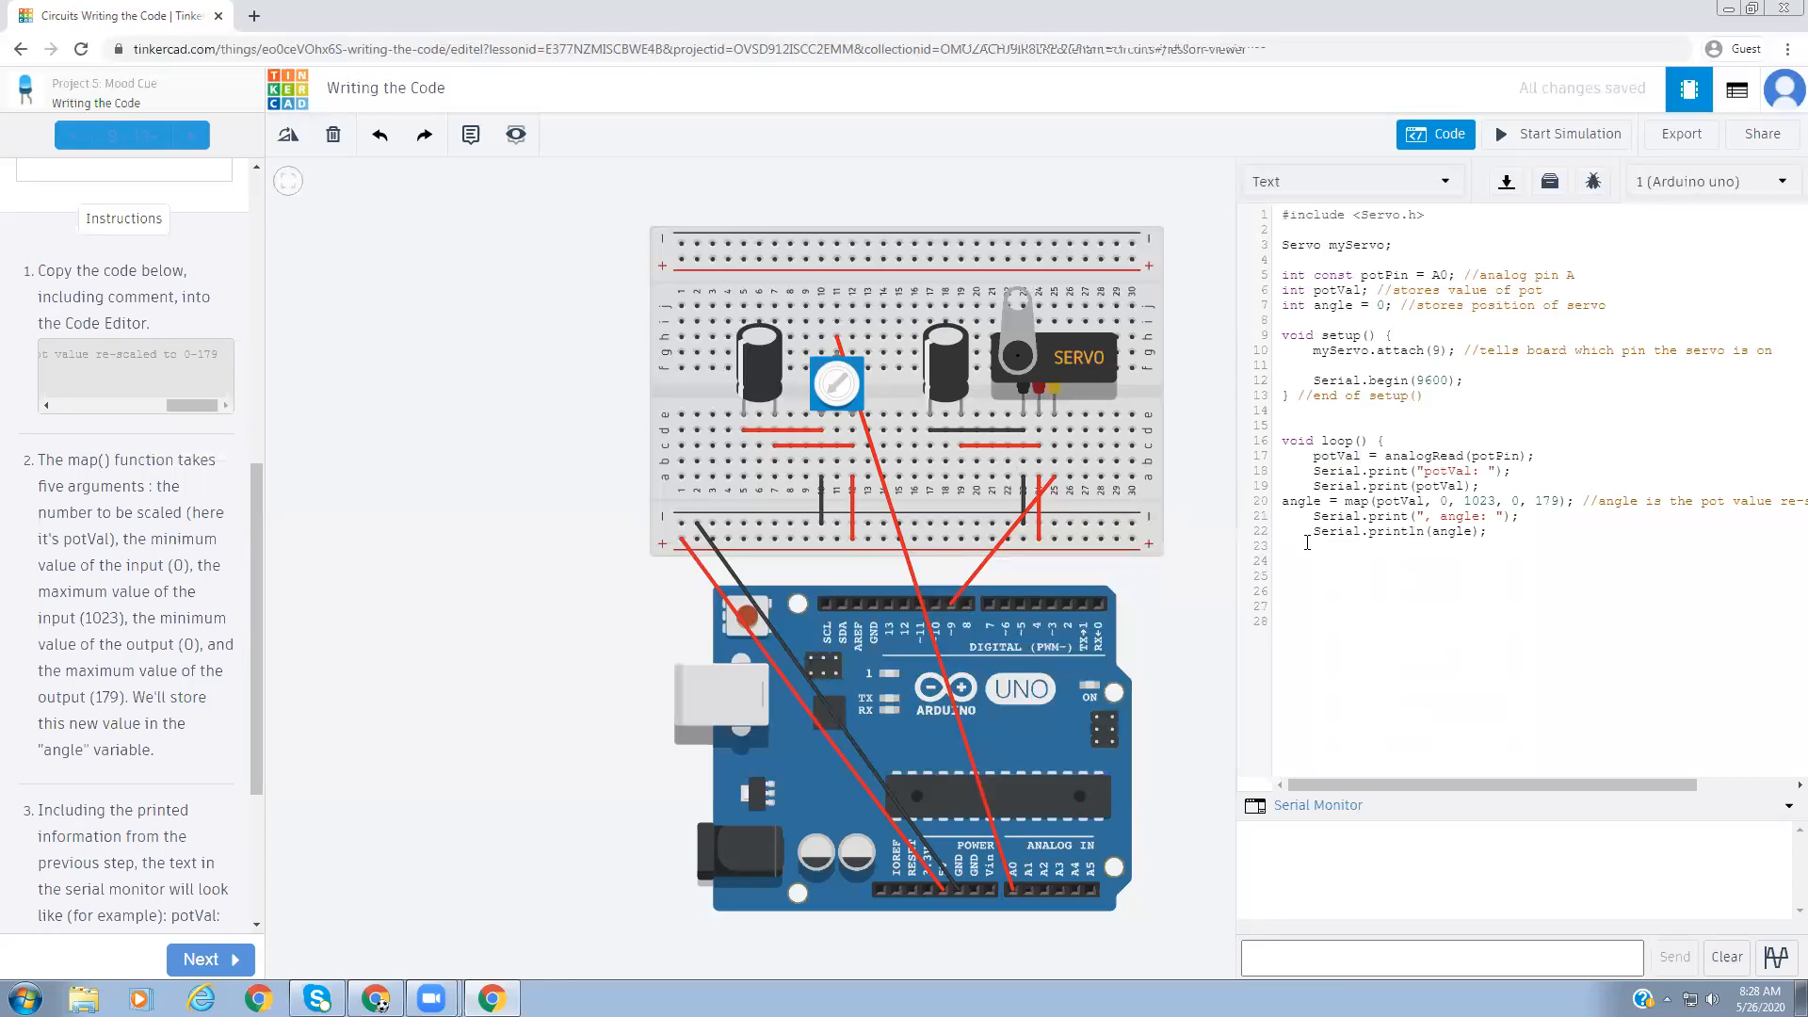
- Indent the angle = map line inside loop(), insert a blank line above it, and check its full comment
key("Tab")
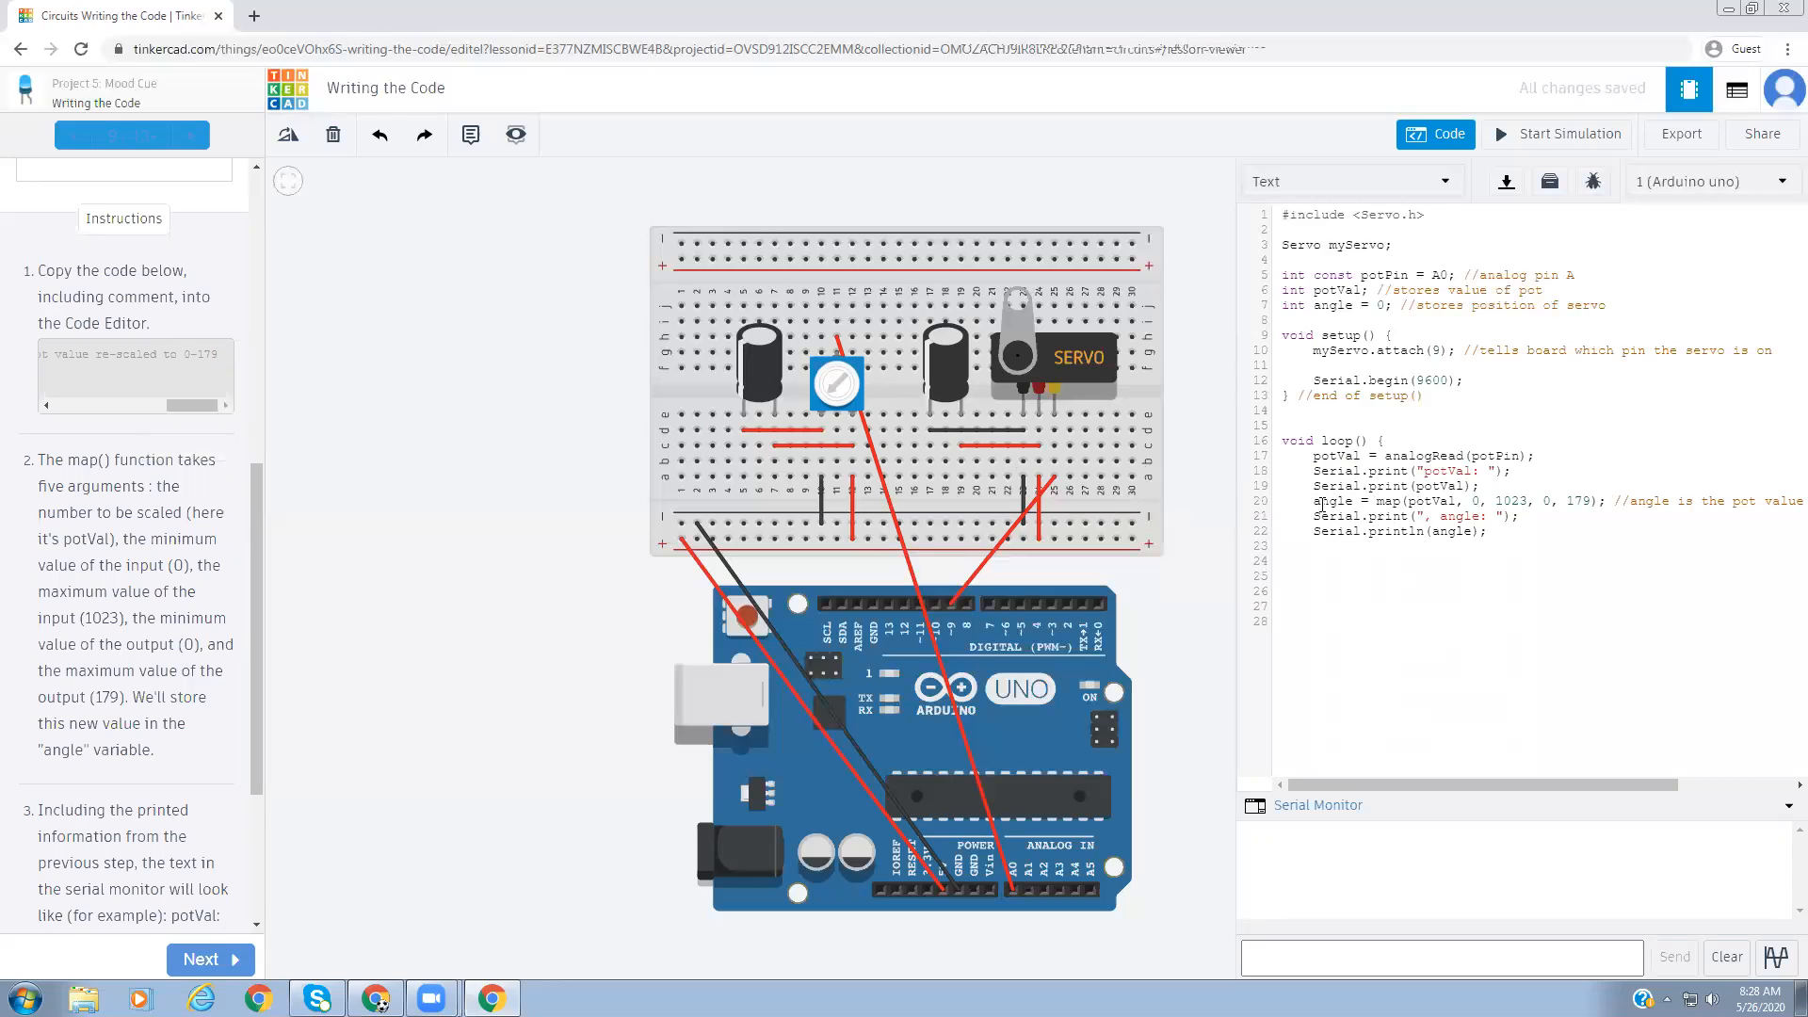
key("Return")
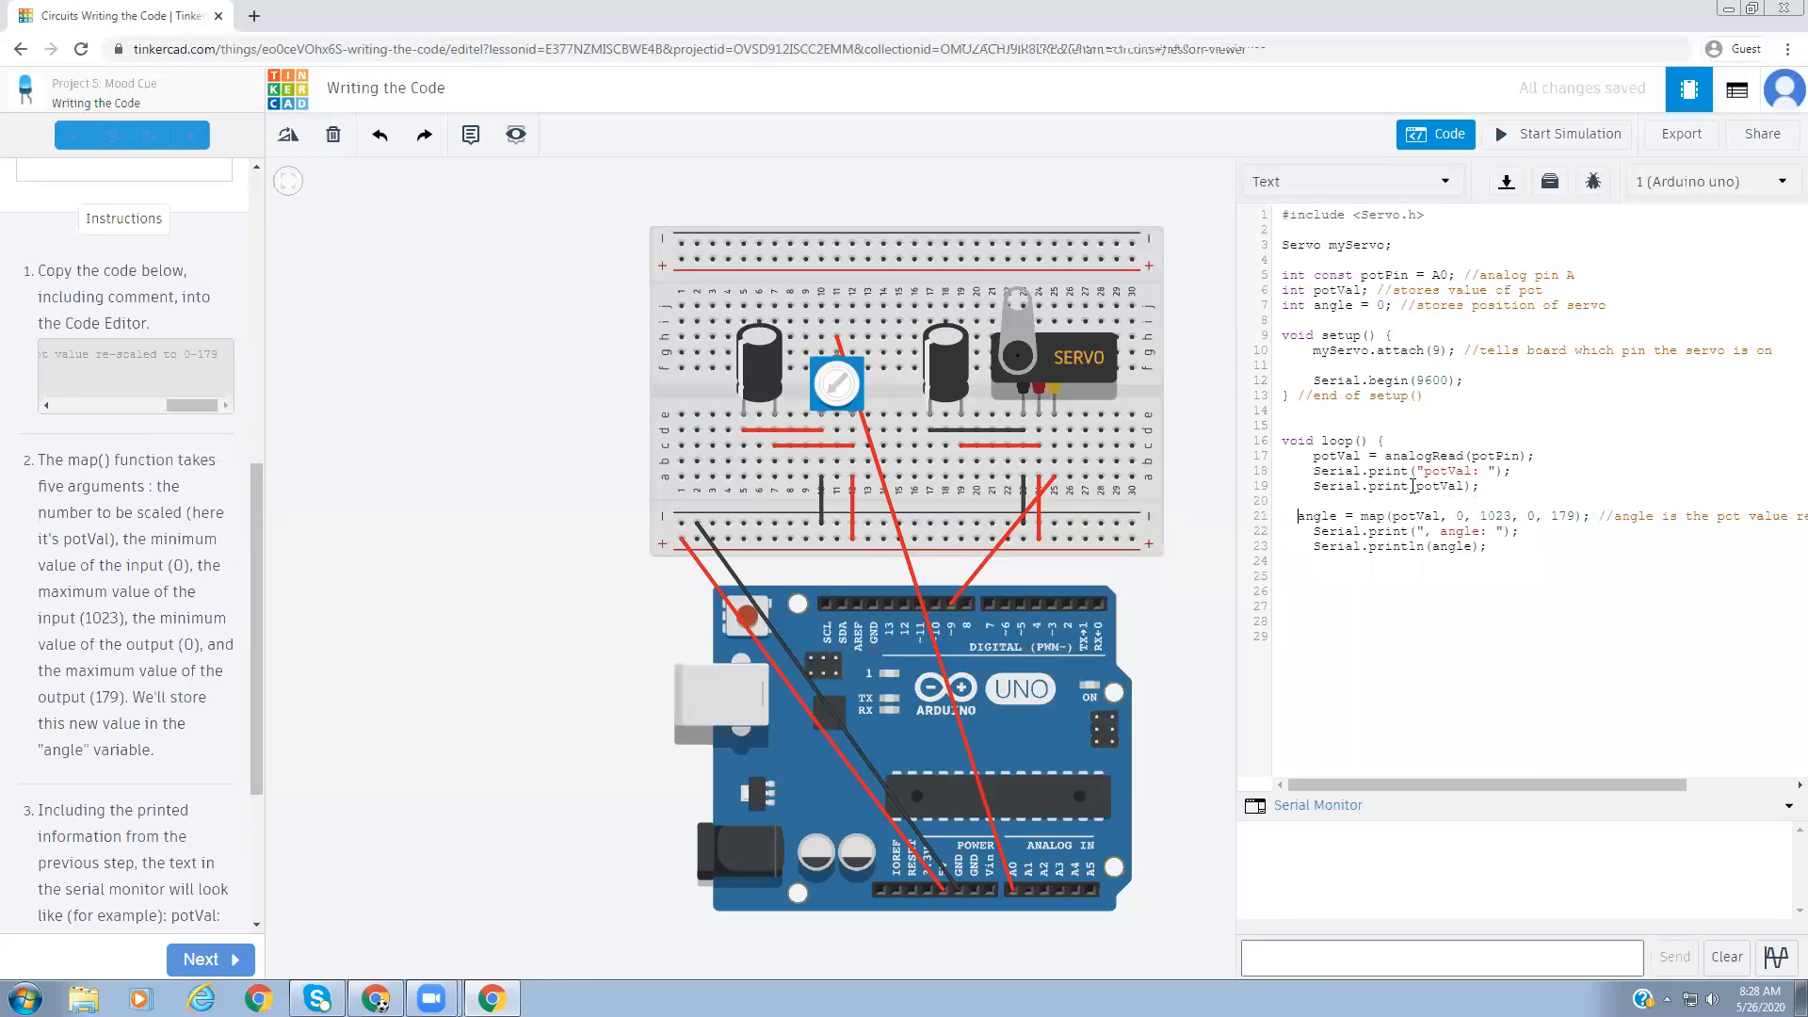
key("Tab")
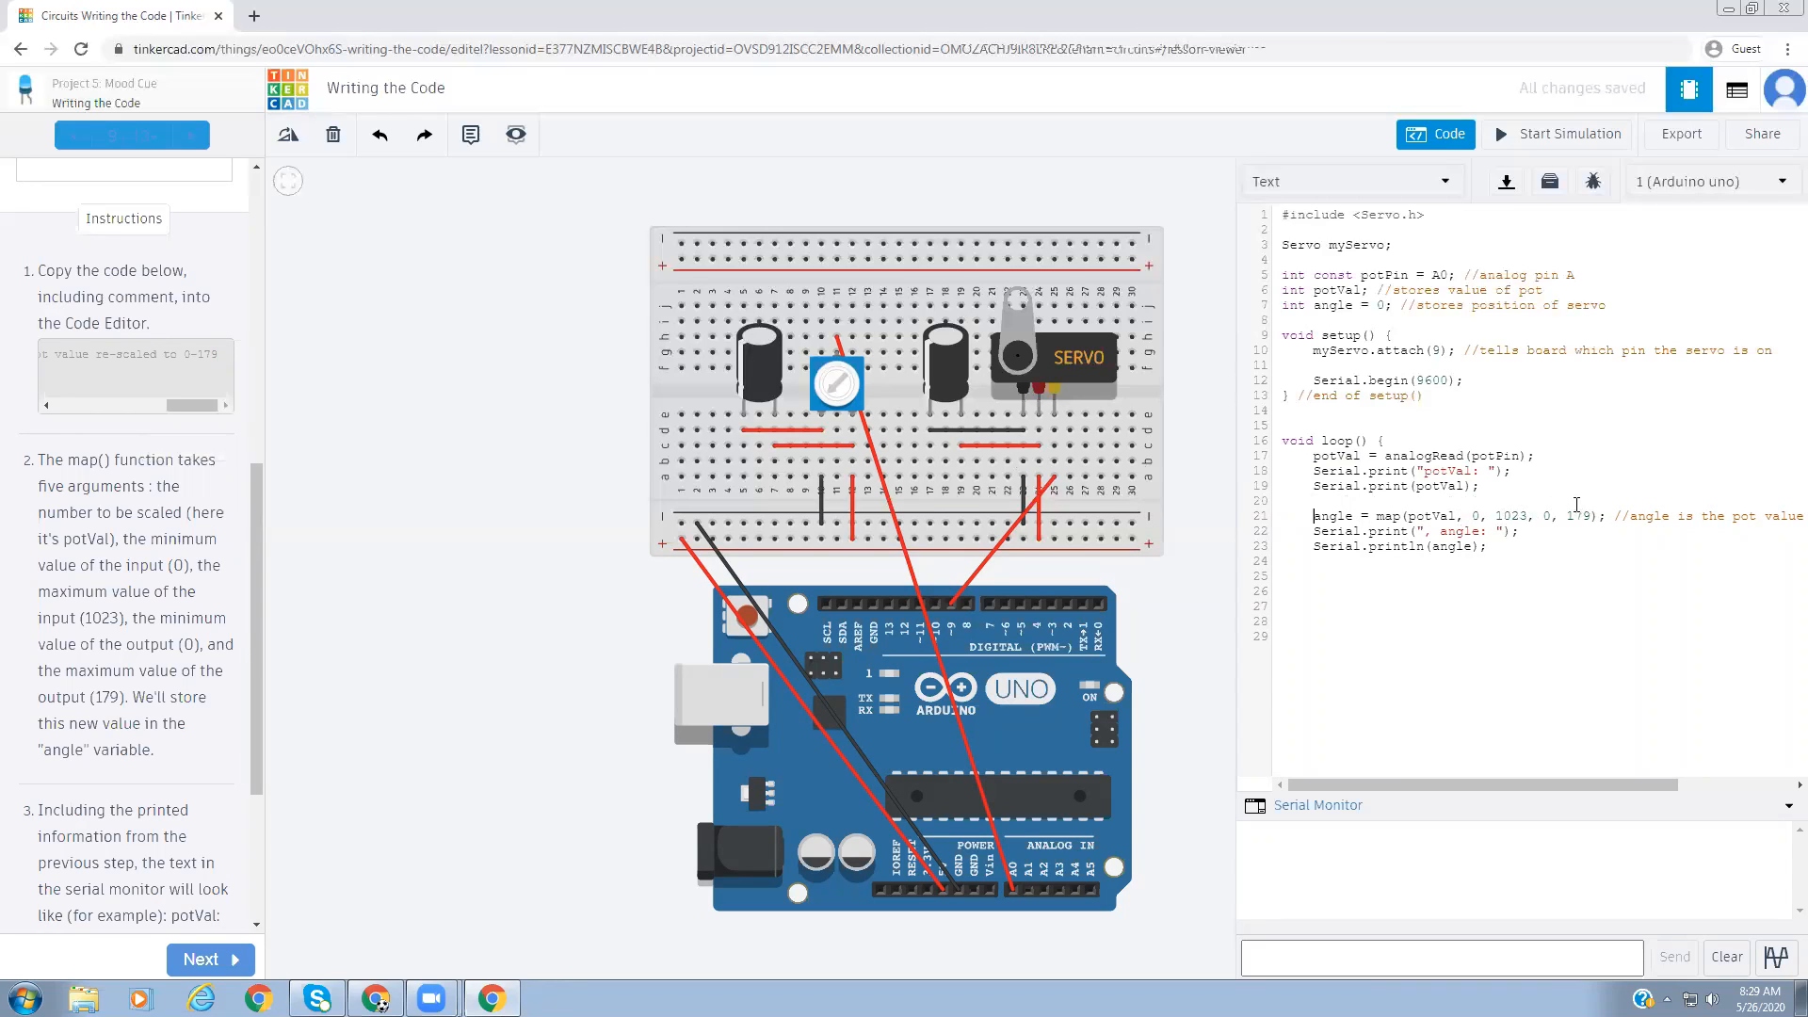
left_click_drag(1504, 783, 1670, 770)
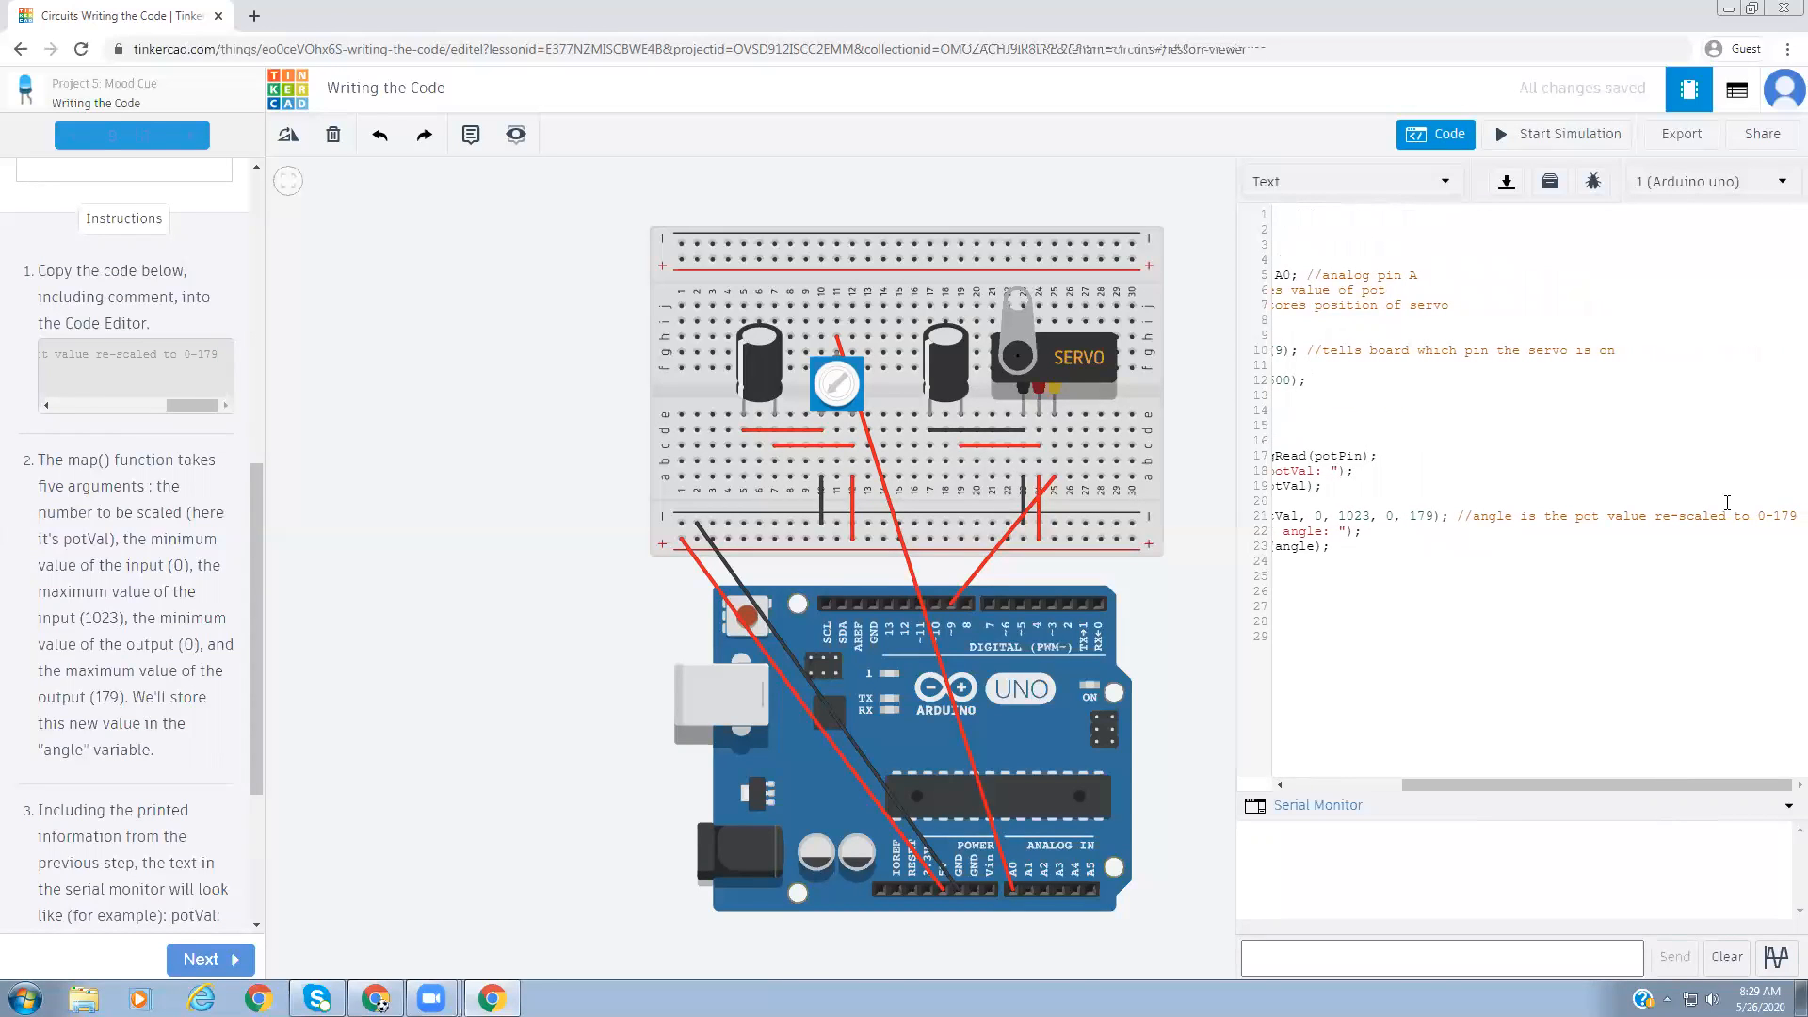
left_click_drag(1563, 781, 1398, 784)
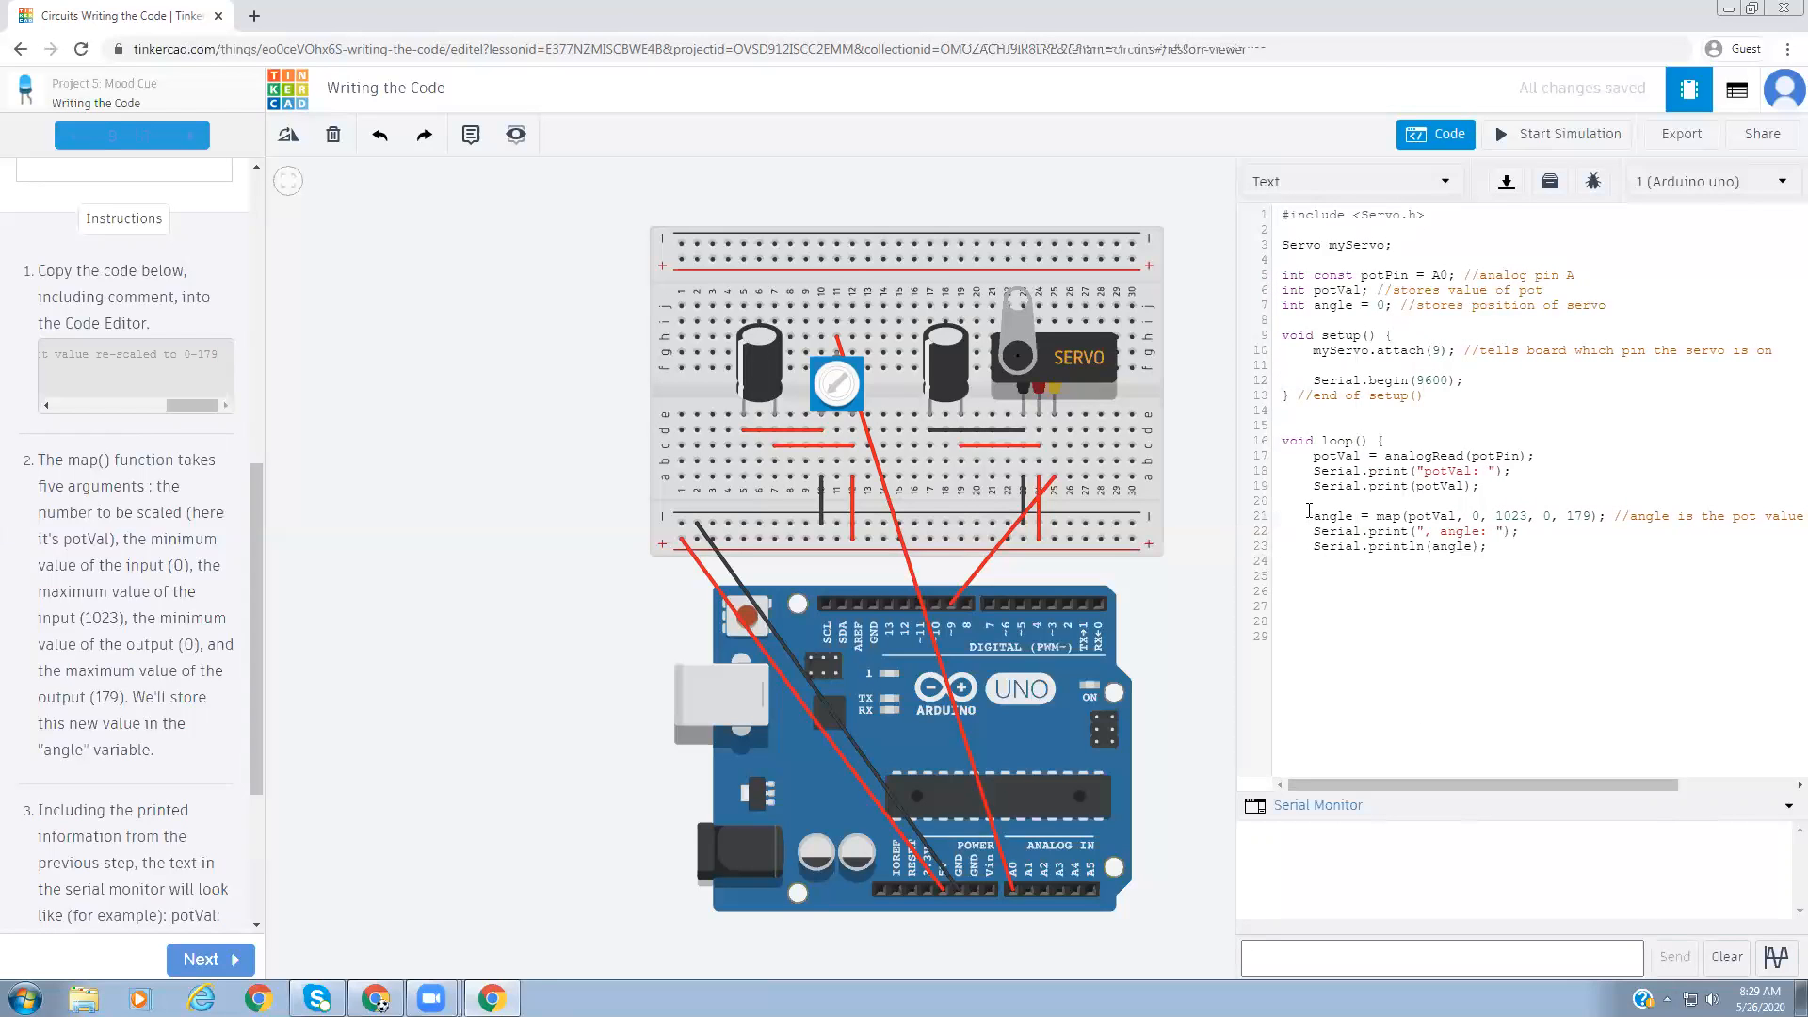
- Highlight the angle variable in the map line and continue to the Rotating the Servo page
left_click_drag(1315, 517, 1355, 518)
left_click(1316, 531)
left_click_drag(1438, 531, 1471, 548)
left_click_drag(1315, 516, 1354, 518)
left_click_drag(258, 664, 251, 791)
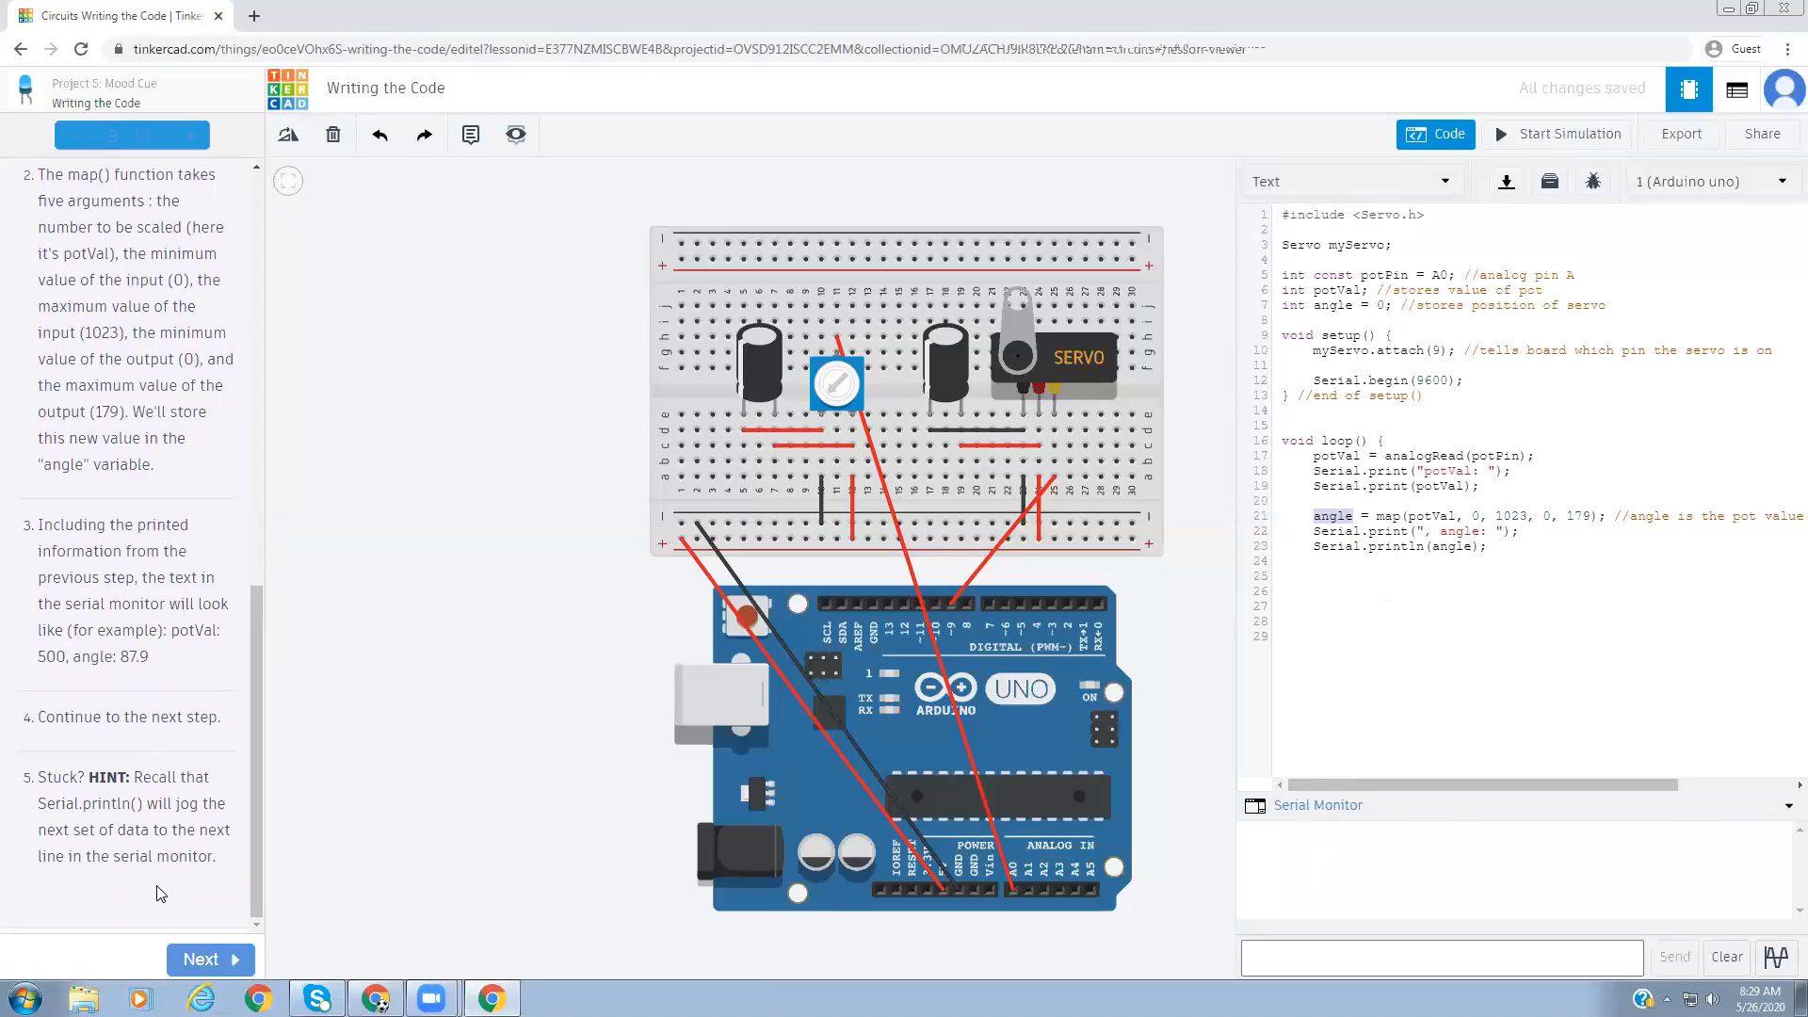
left_click(218, 960)
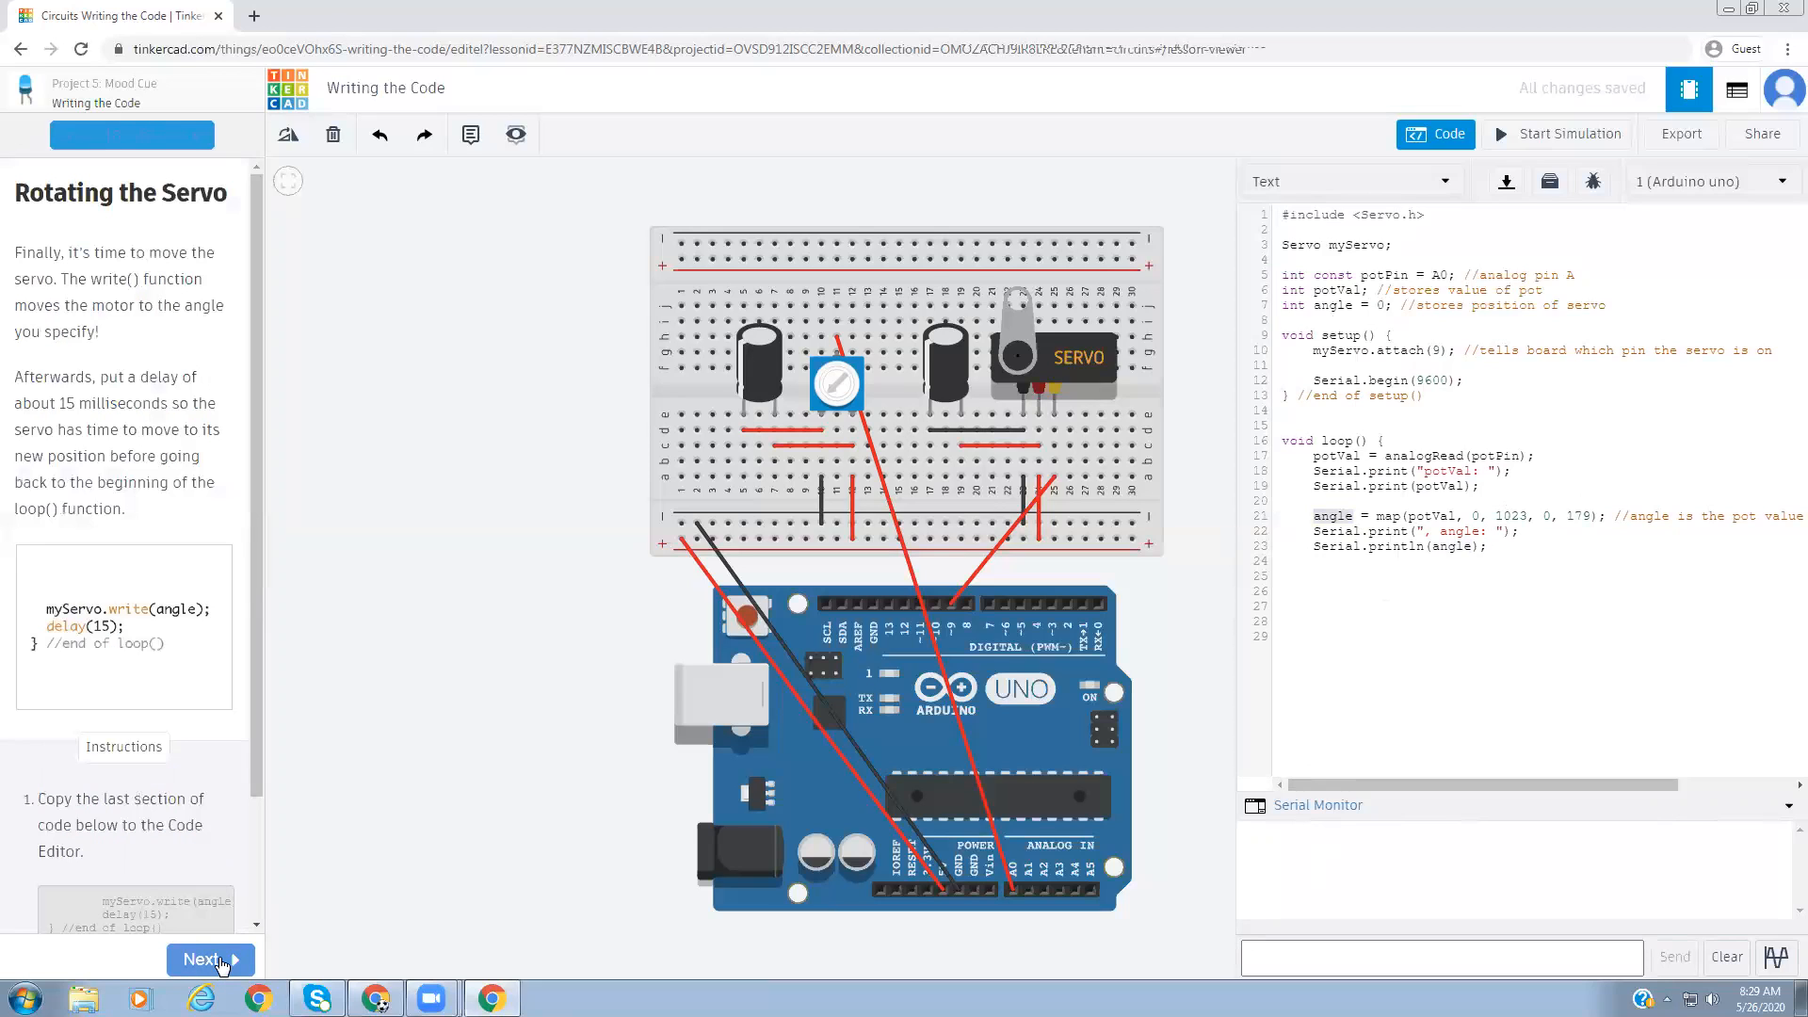
- Copy the lesson's myServo.write(angle);, delay(15); and closing //end of loop() bracket into the sketch at line 26
left_click_drag(256, 510, 272, 682)
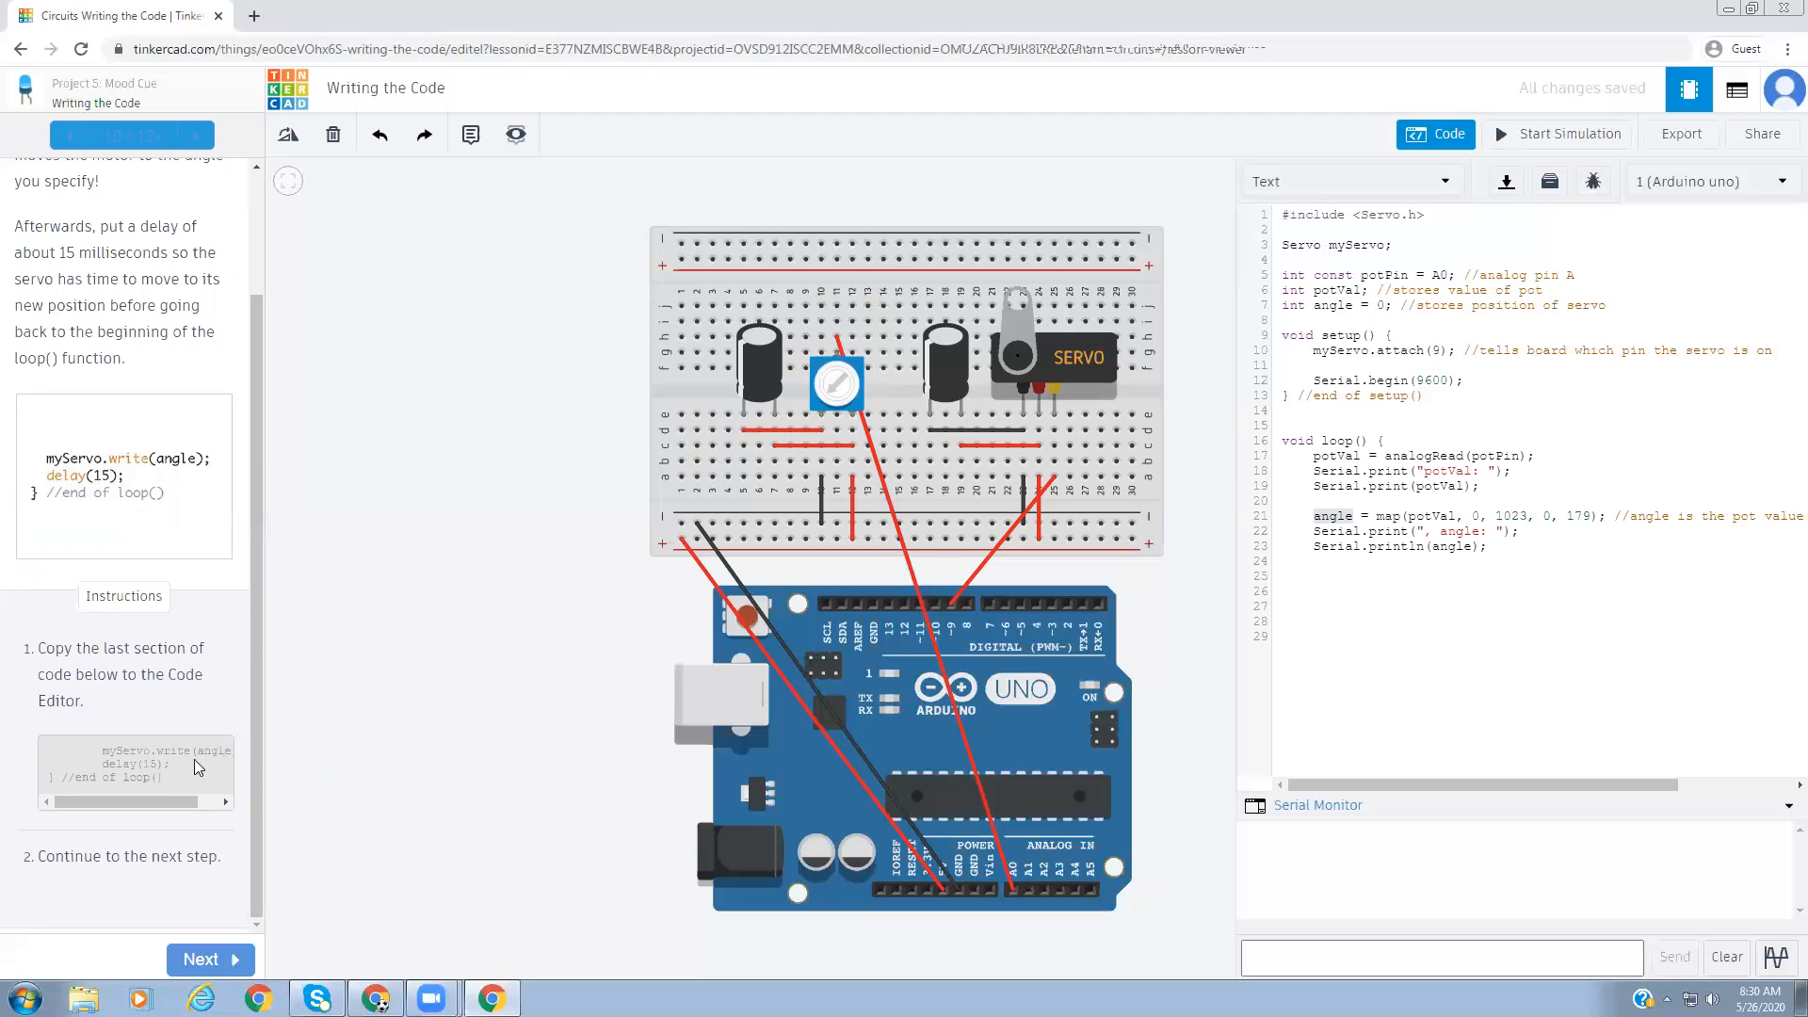
left_click_drag(102, 750, 181, 780)
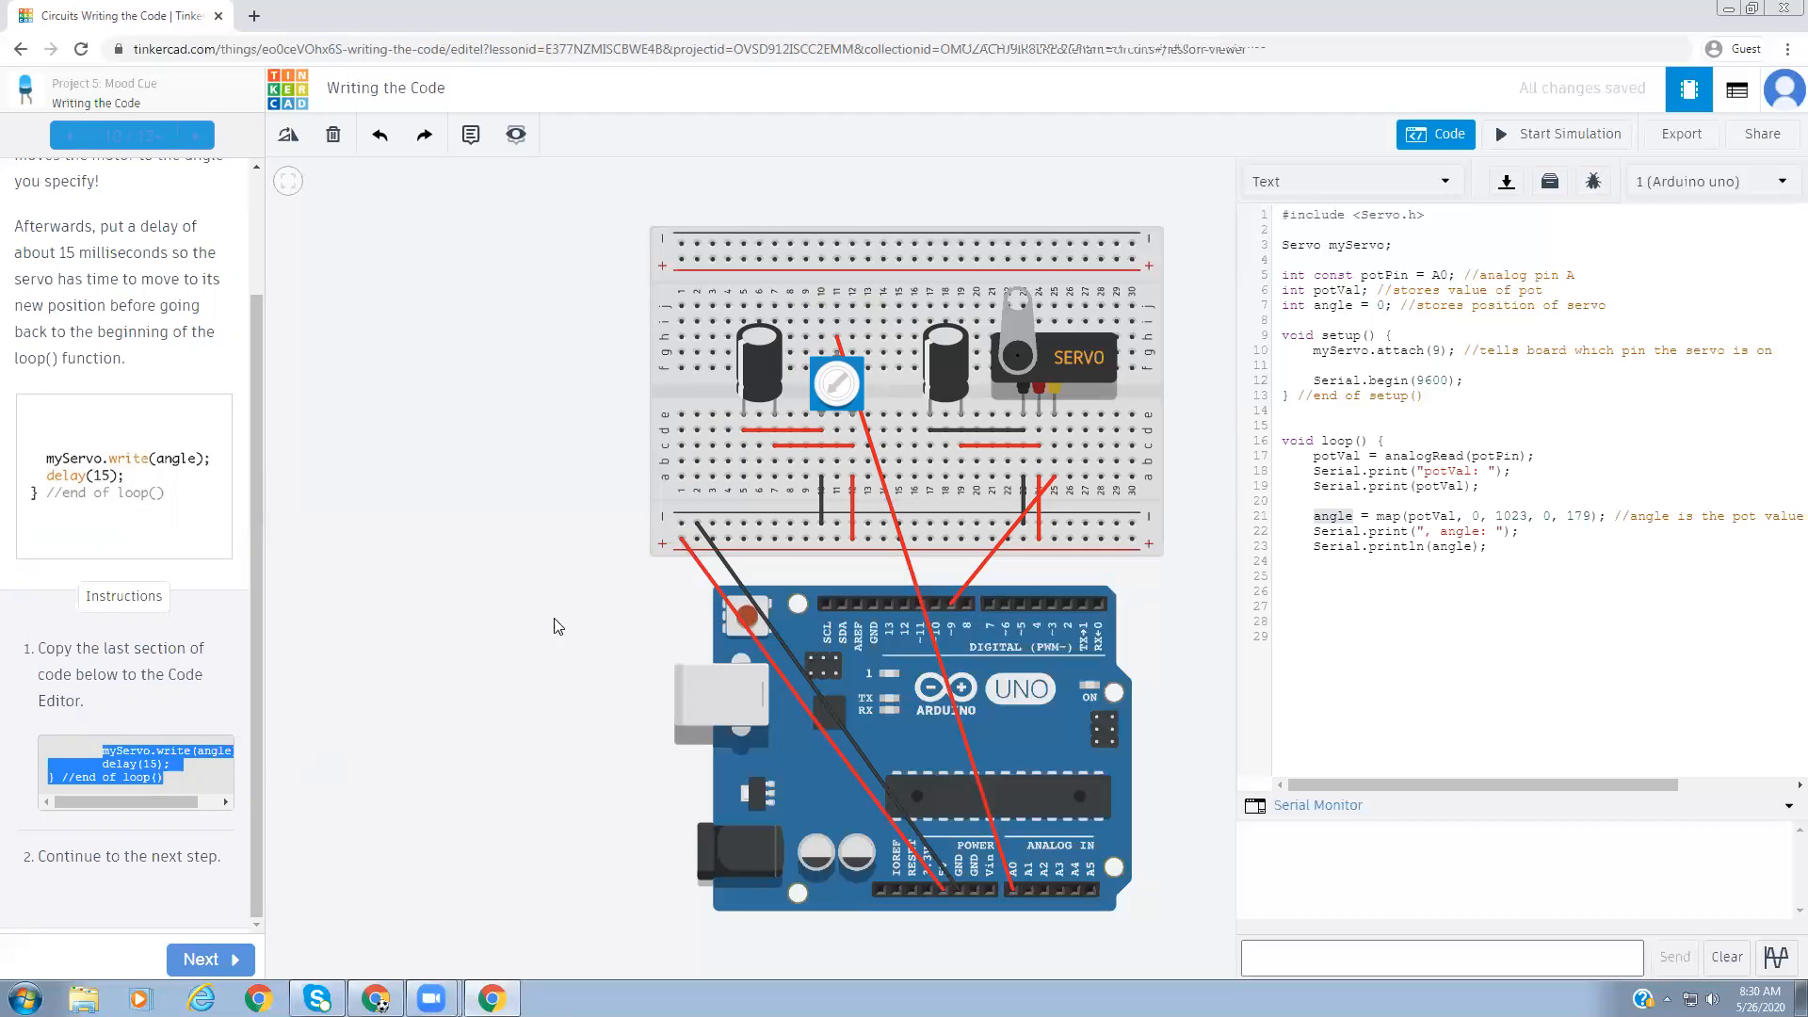
right_click(142, 760)
left_click(185, 776)
left_click(1356, 598)
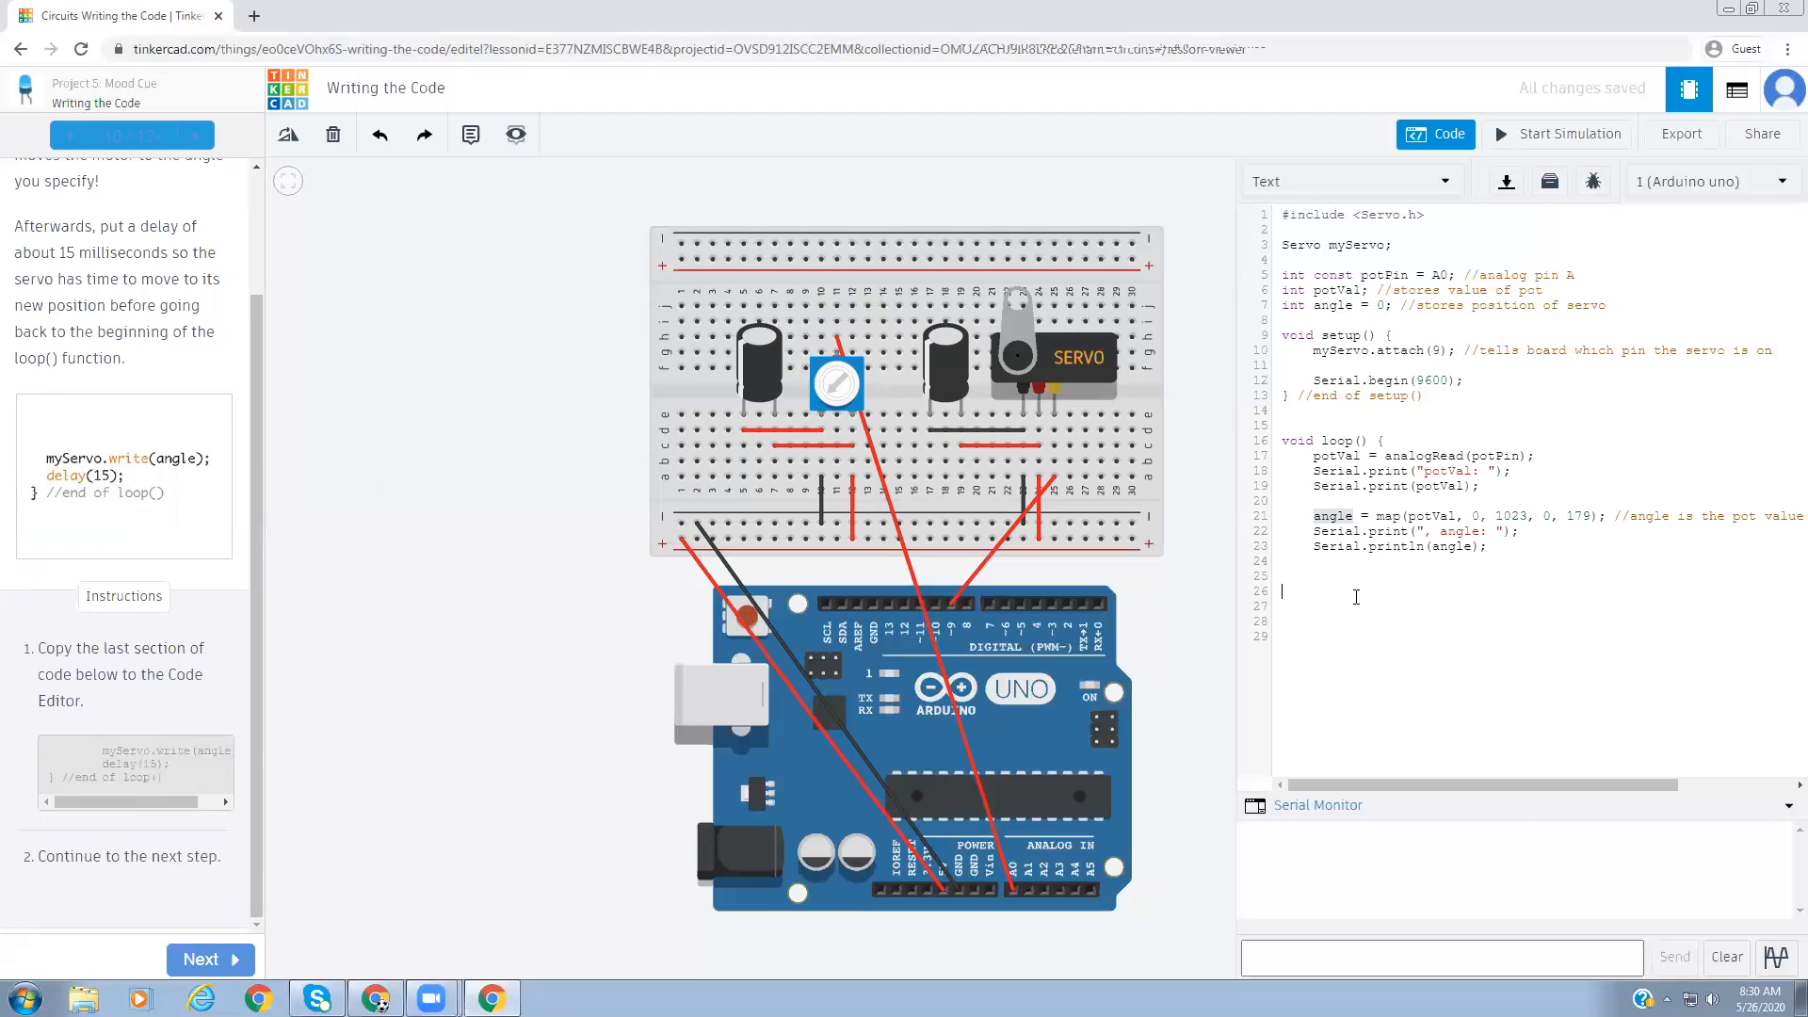
right_click(1296, 594)
left_click(1349, 696)
- Indent the myServo.write(angle); line to match the other statements inside loop()
key("Up")
key("Up")
key("Home")
key("Tab")
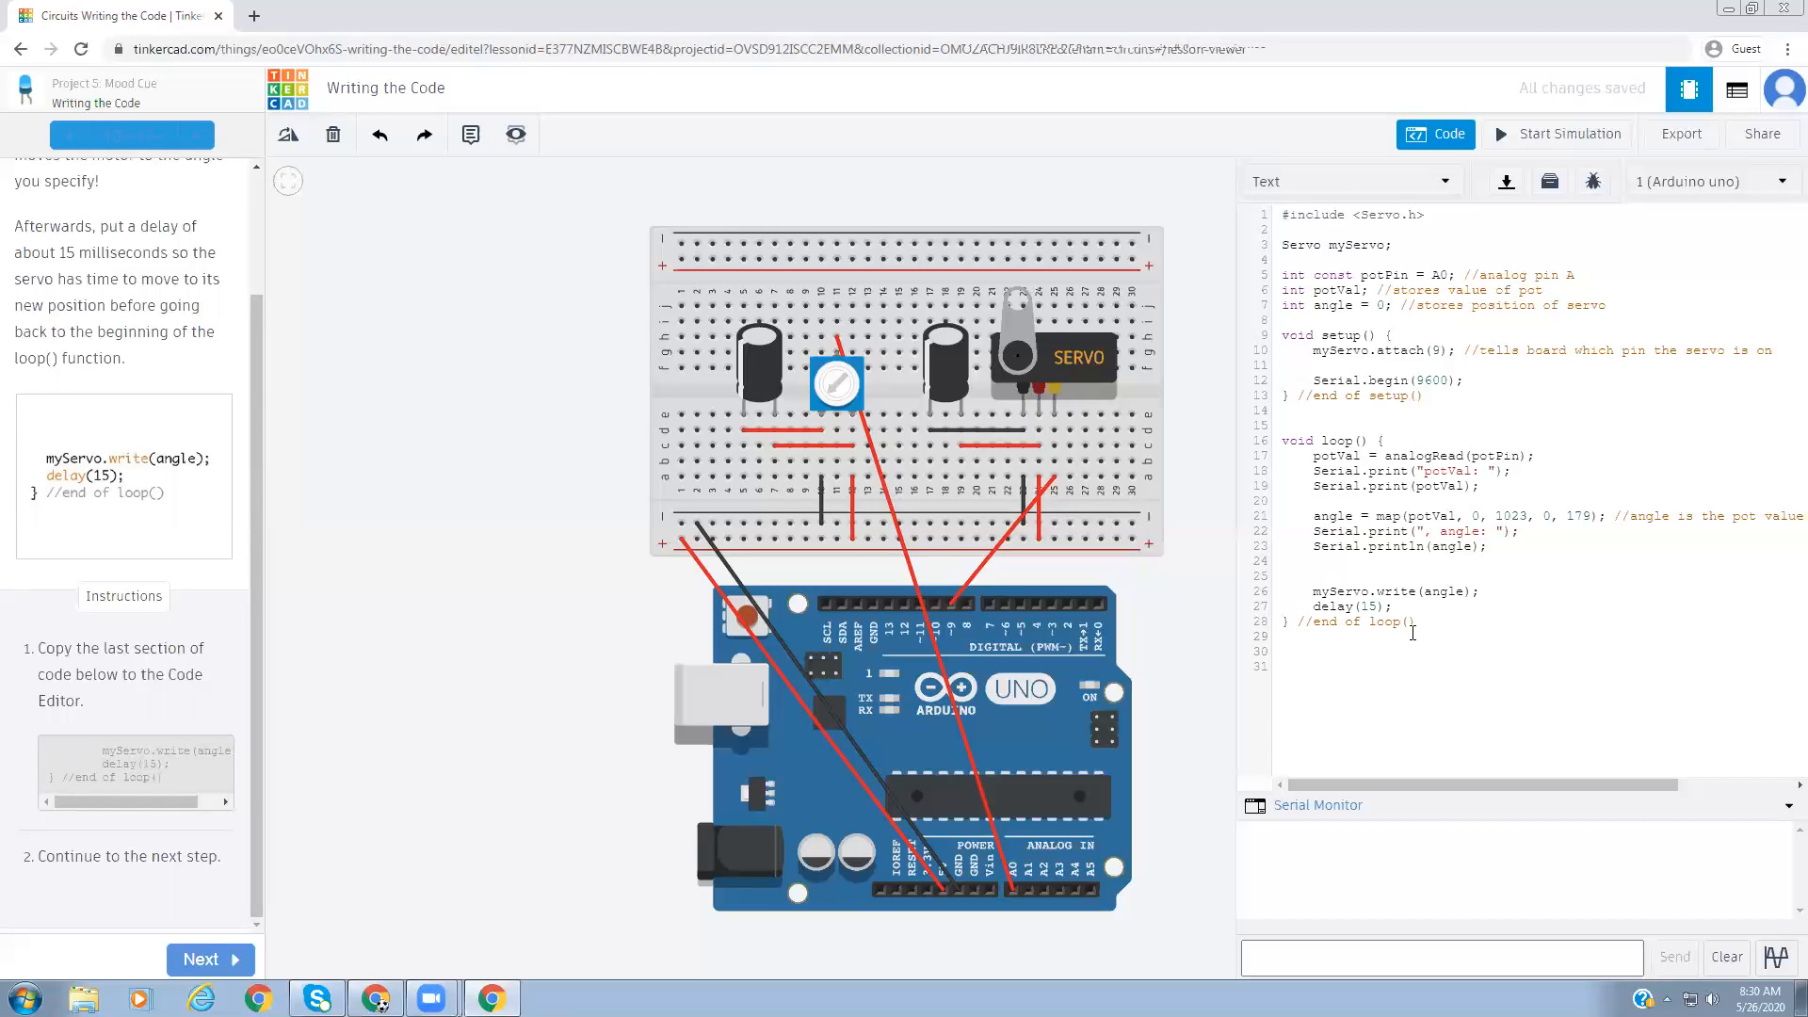
- Highlight the myServo.write and delay(15) statements, continue to the Use It! page, and read its instructions
left_click_drag(1315, 590, 1368, 587)
left_click_drag(1314, 606, 1388, 608)
left_click(213, 960)
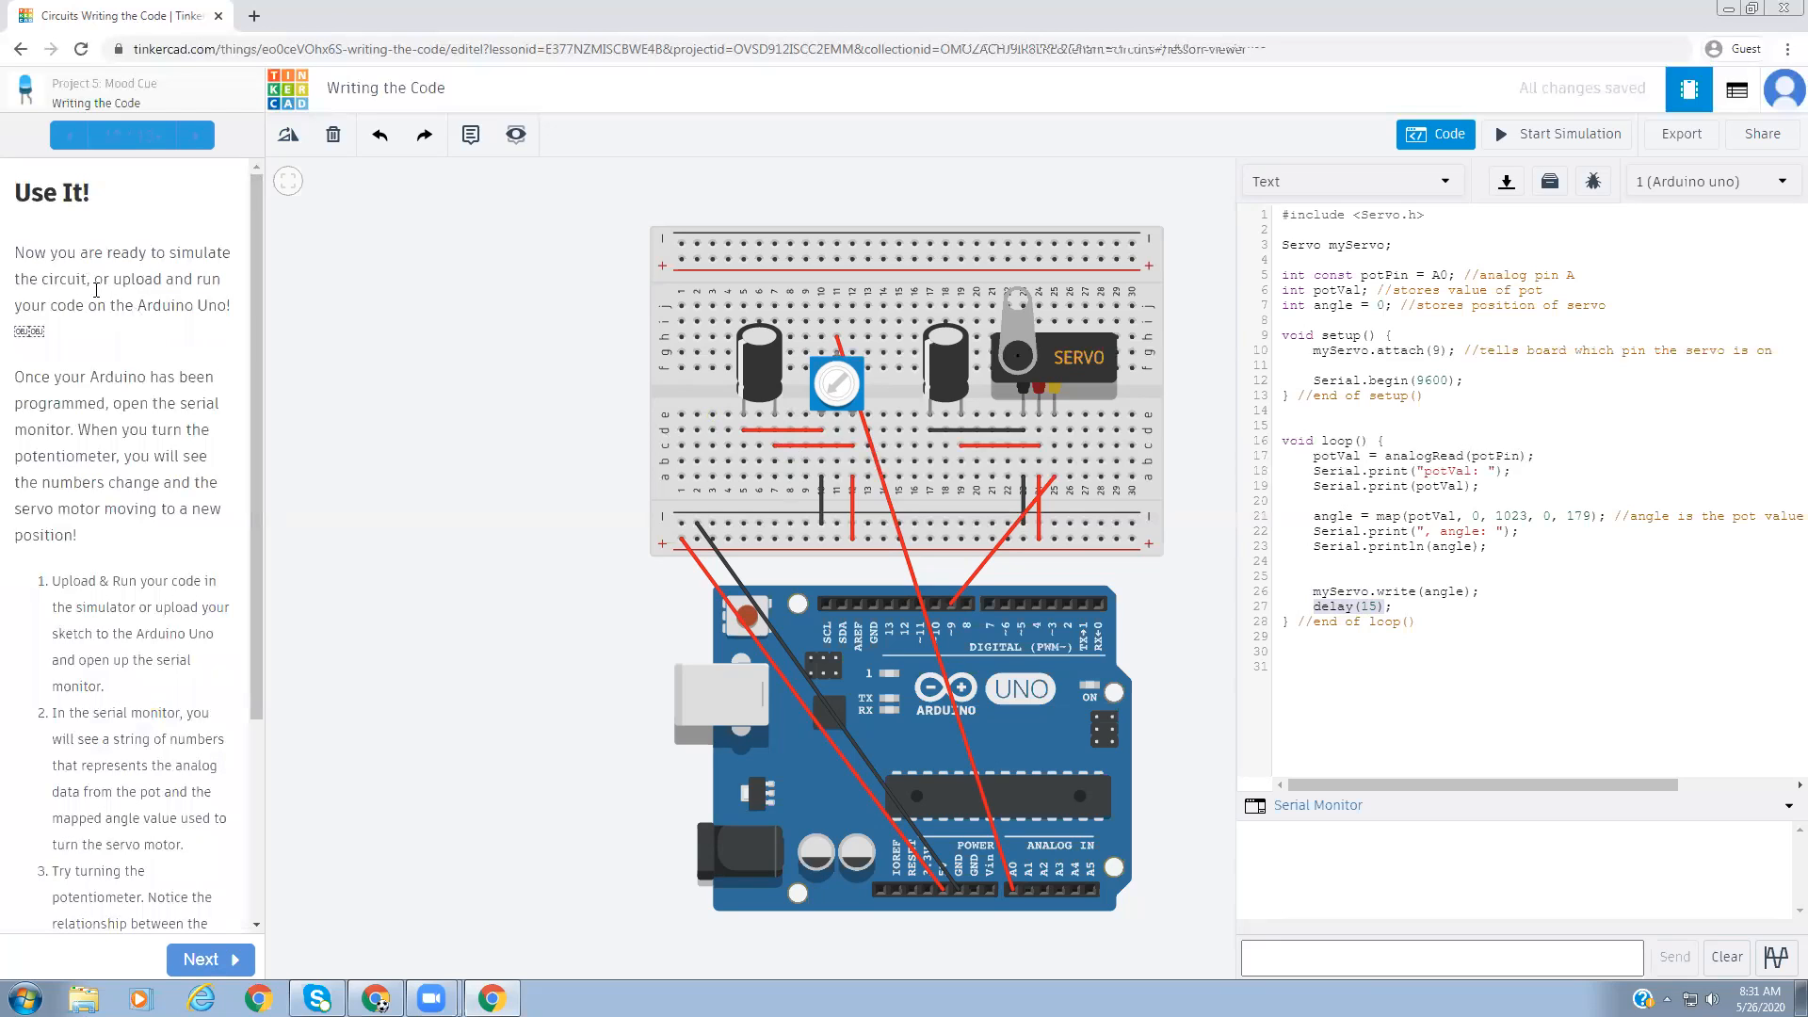
left_click_drag(258, 307, 263, 467)
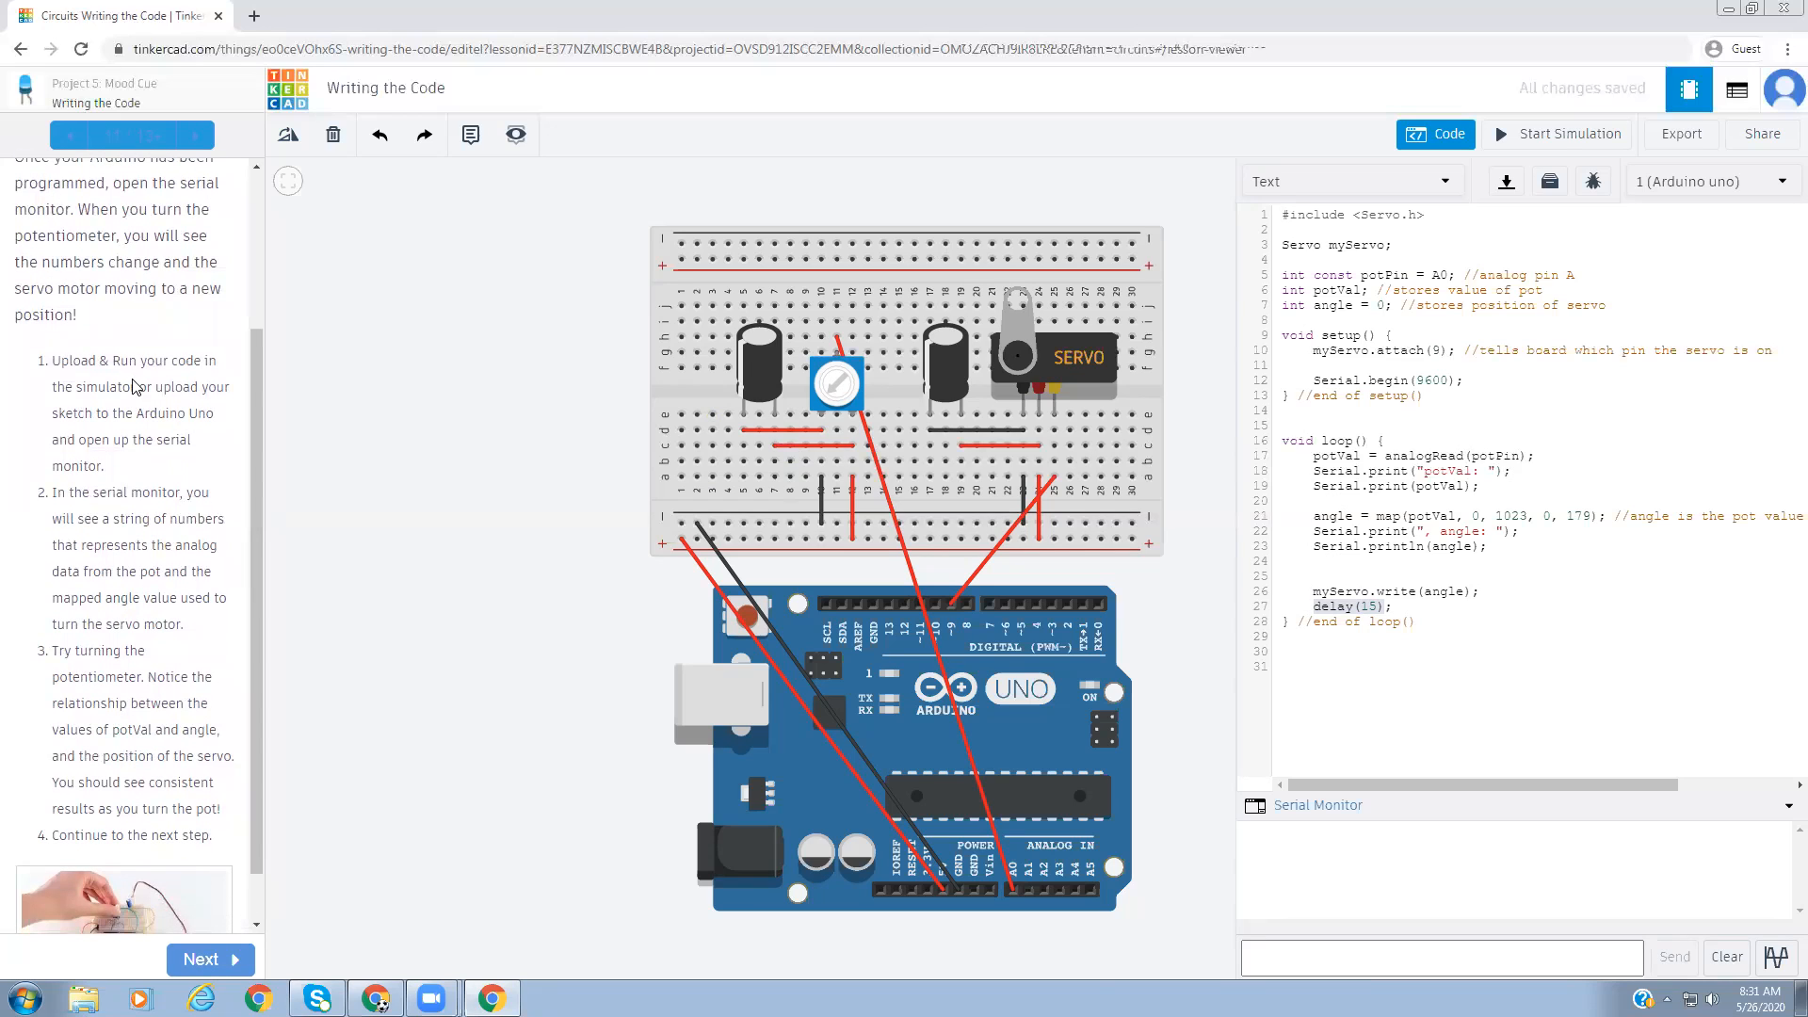
left_click_drag(256, 648, 257, 729)
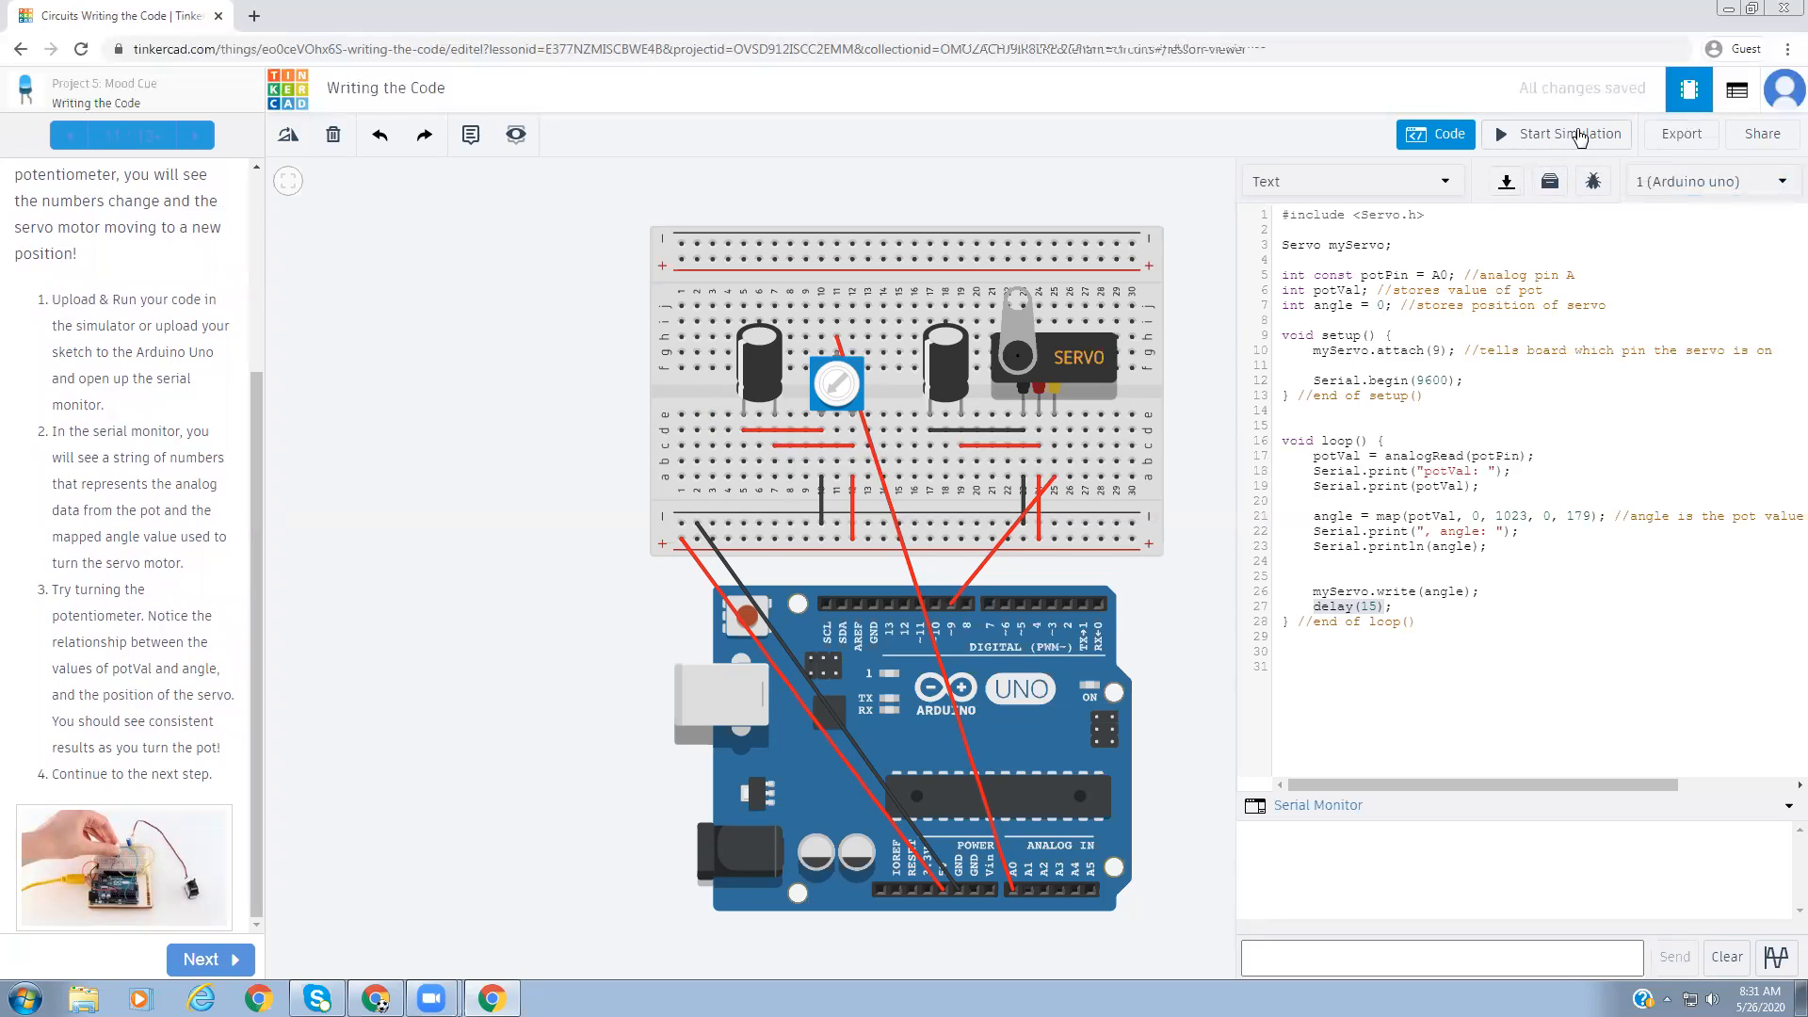
- Simulate the circuit, turn the potentiometer through its full range and back to zero, highlight the analogRead line, and stop the simulation
left_click(1529, 140)
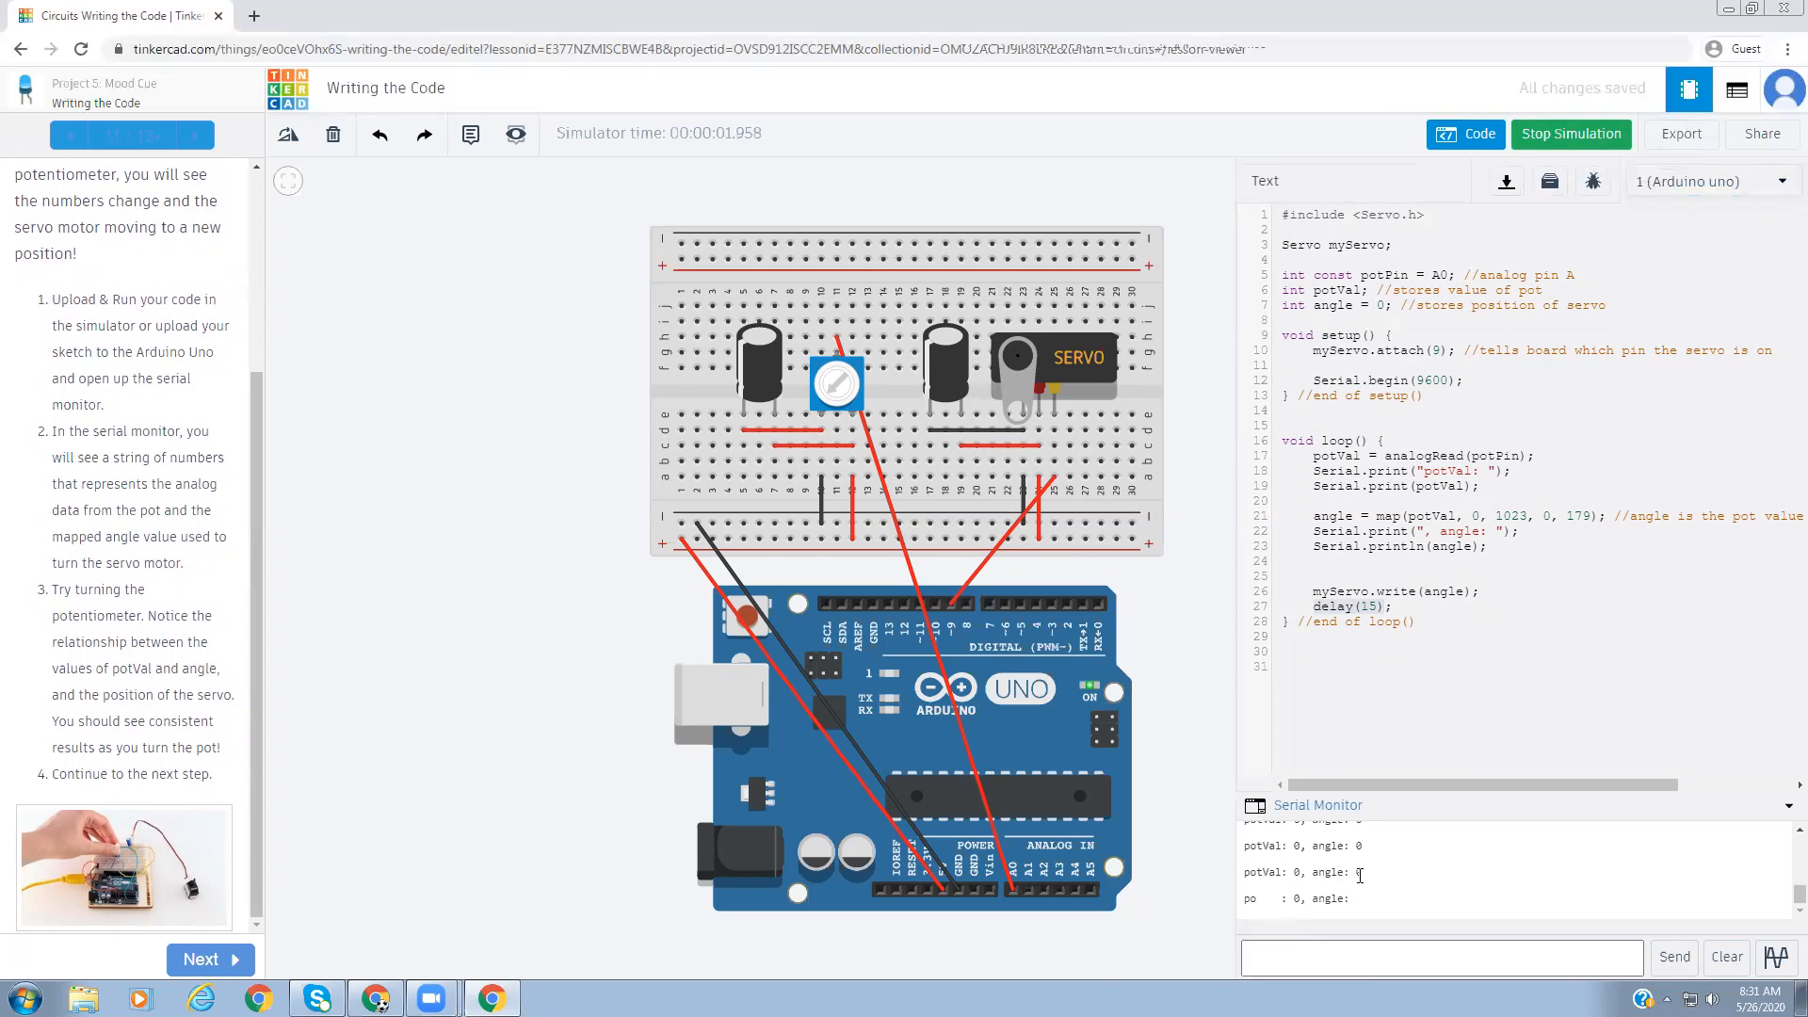
left_click_drag(837, 395, 830, 394)
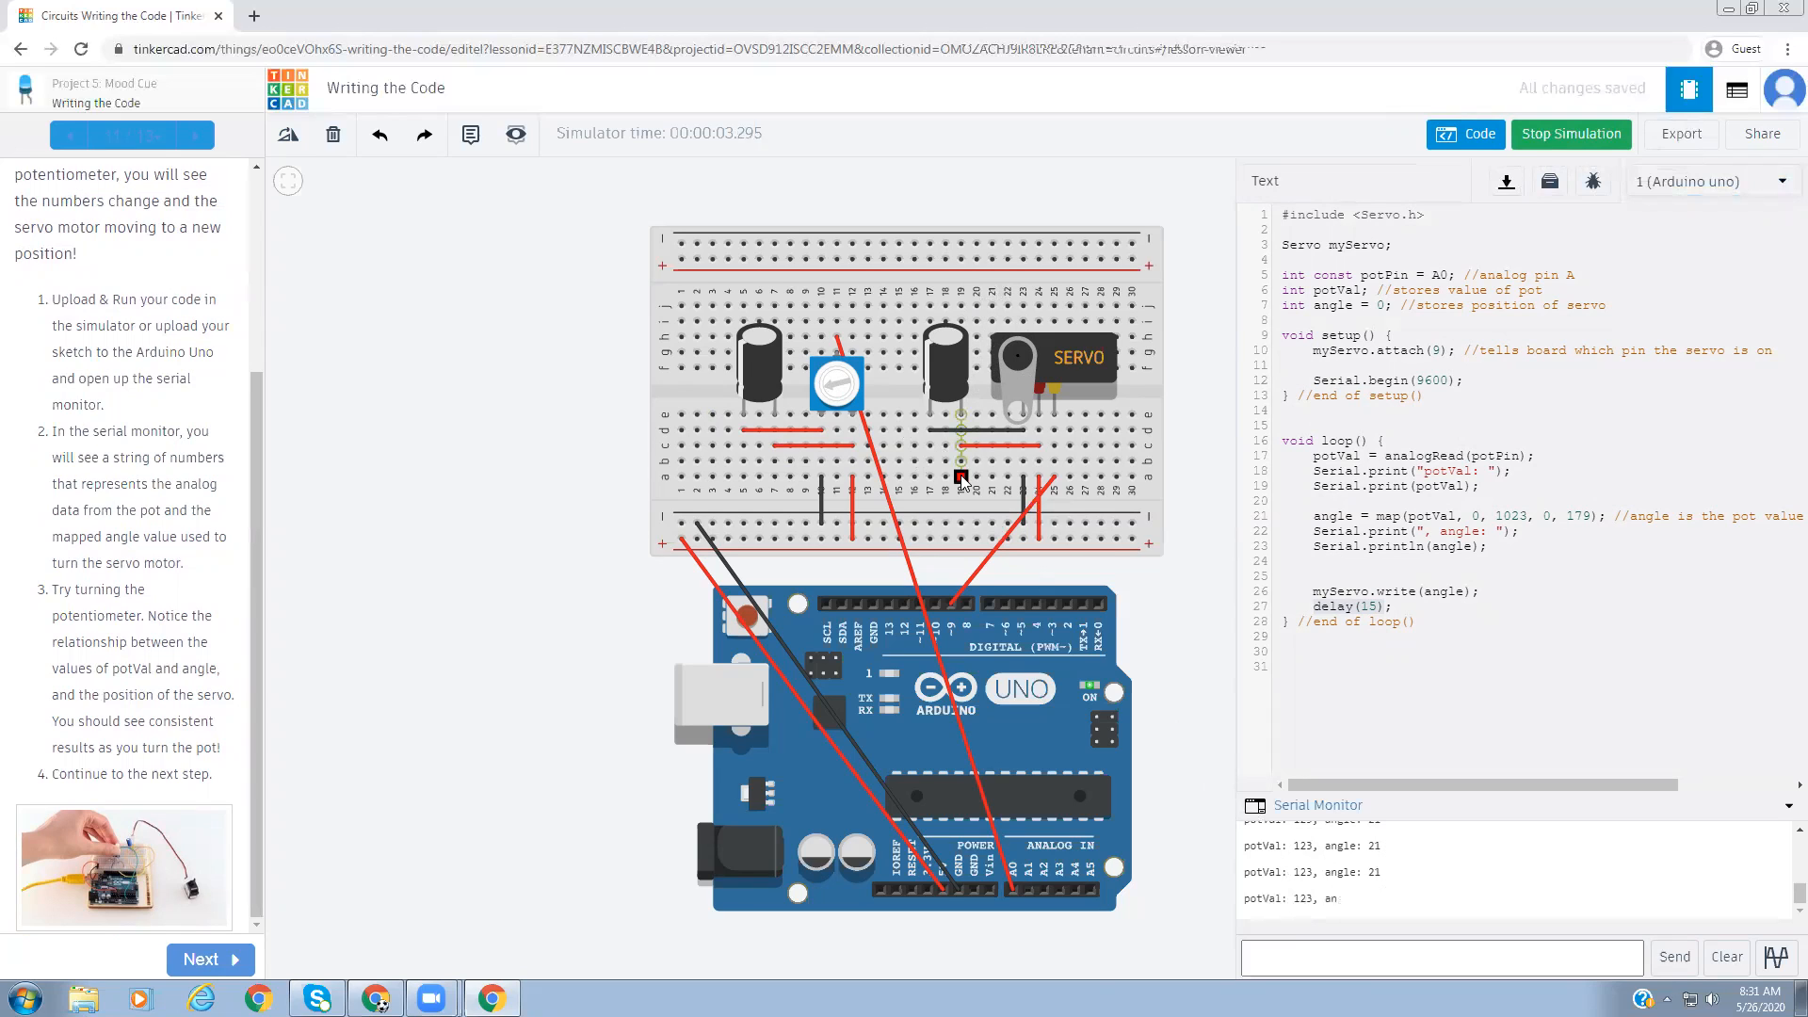
left_click_drag(822, 386, 837, 367)
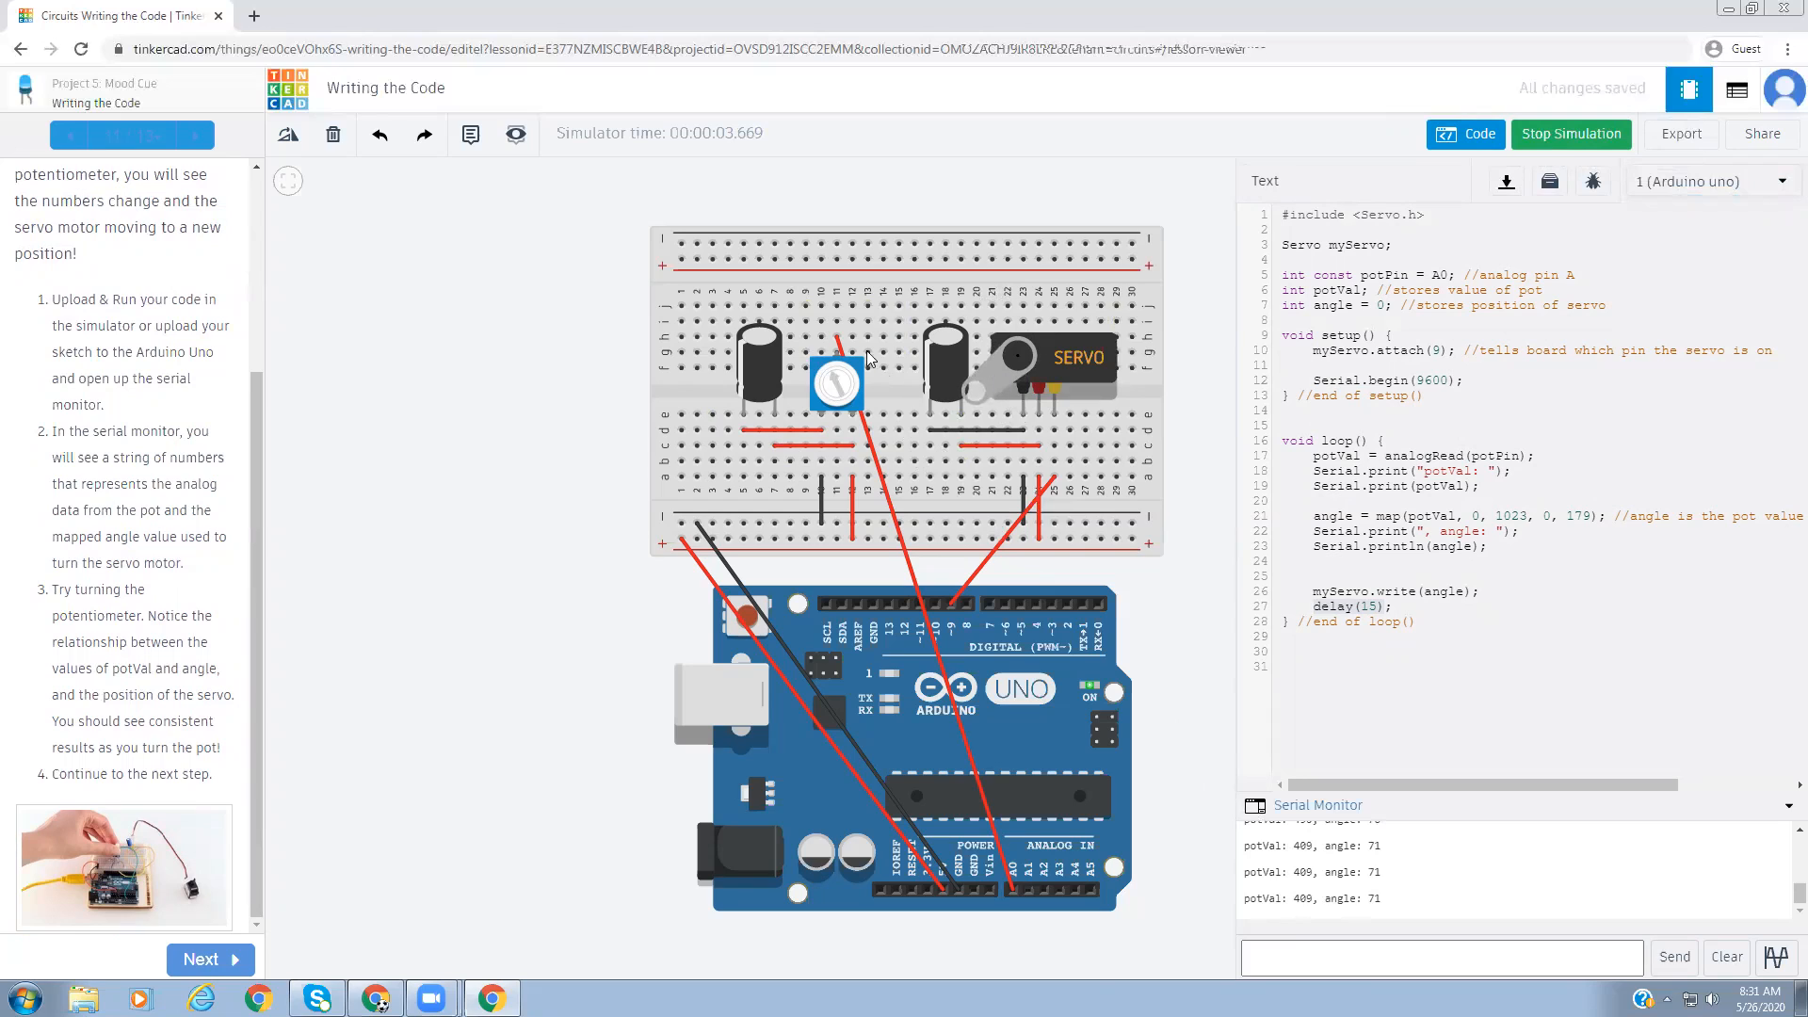
left_click_drag(841, 384, 837, 405)
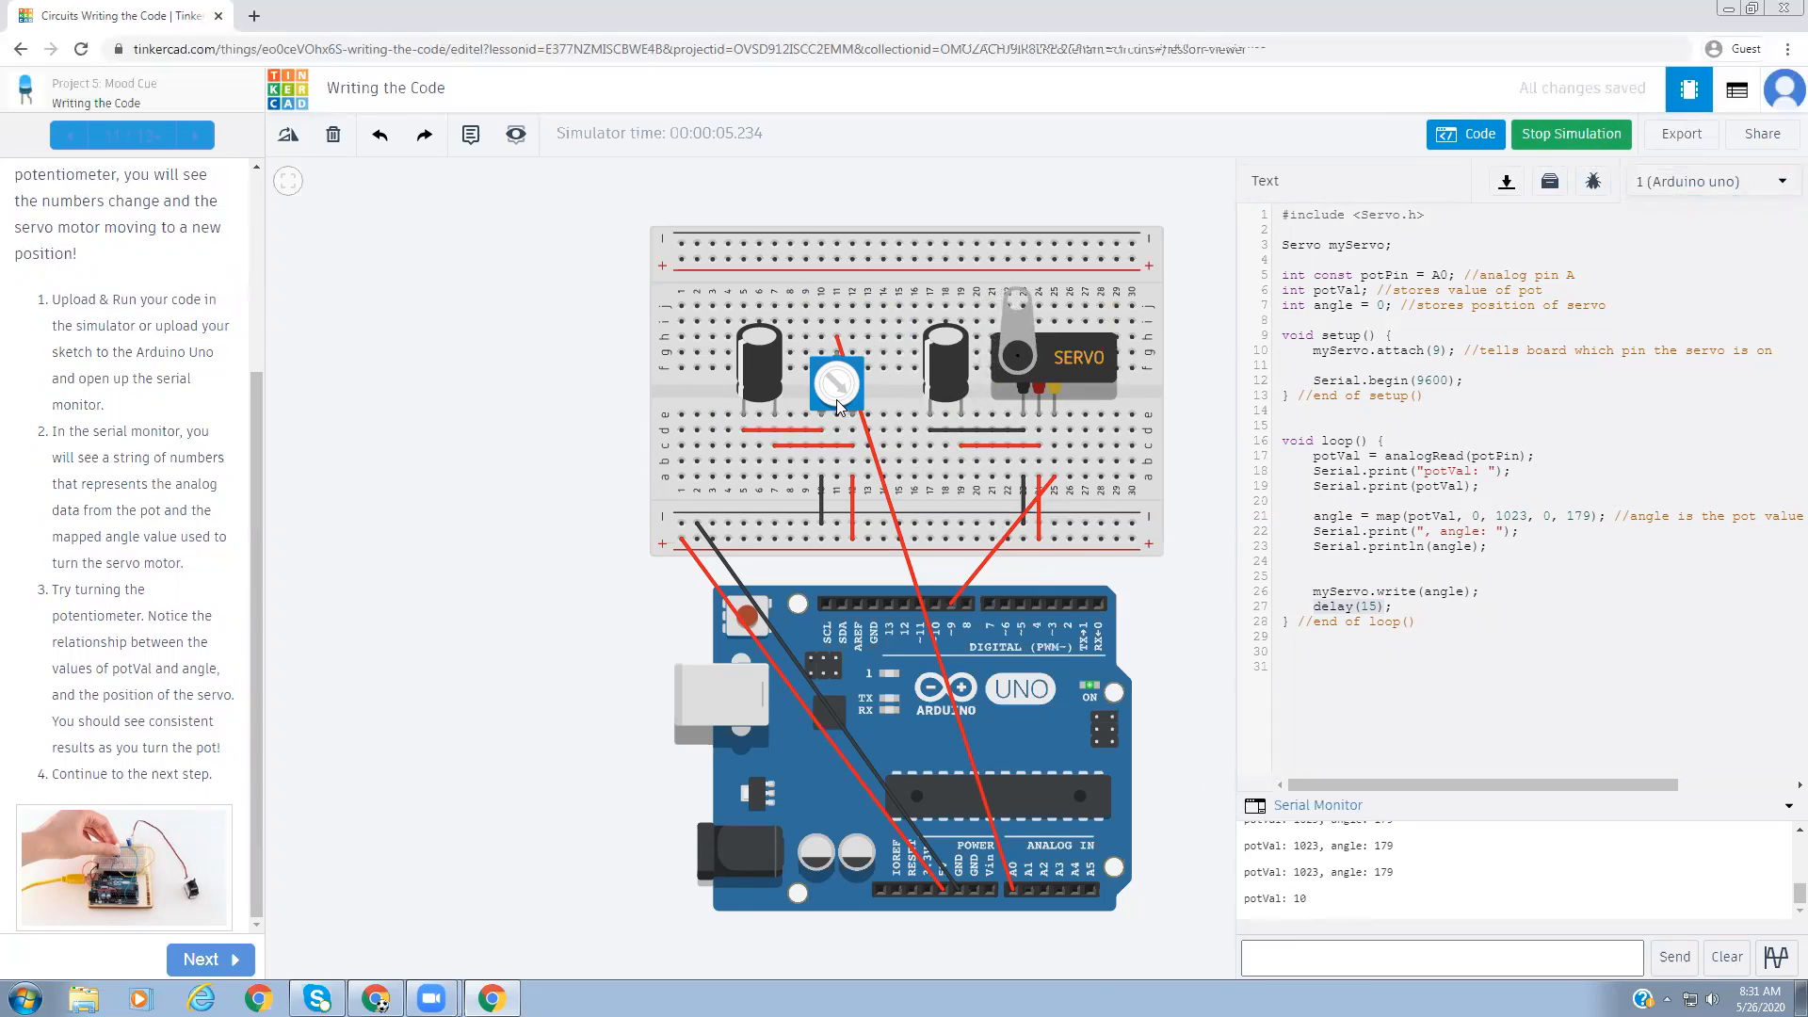
left_click_drag(847, 405, 841, 372)
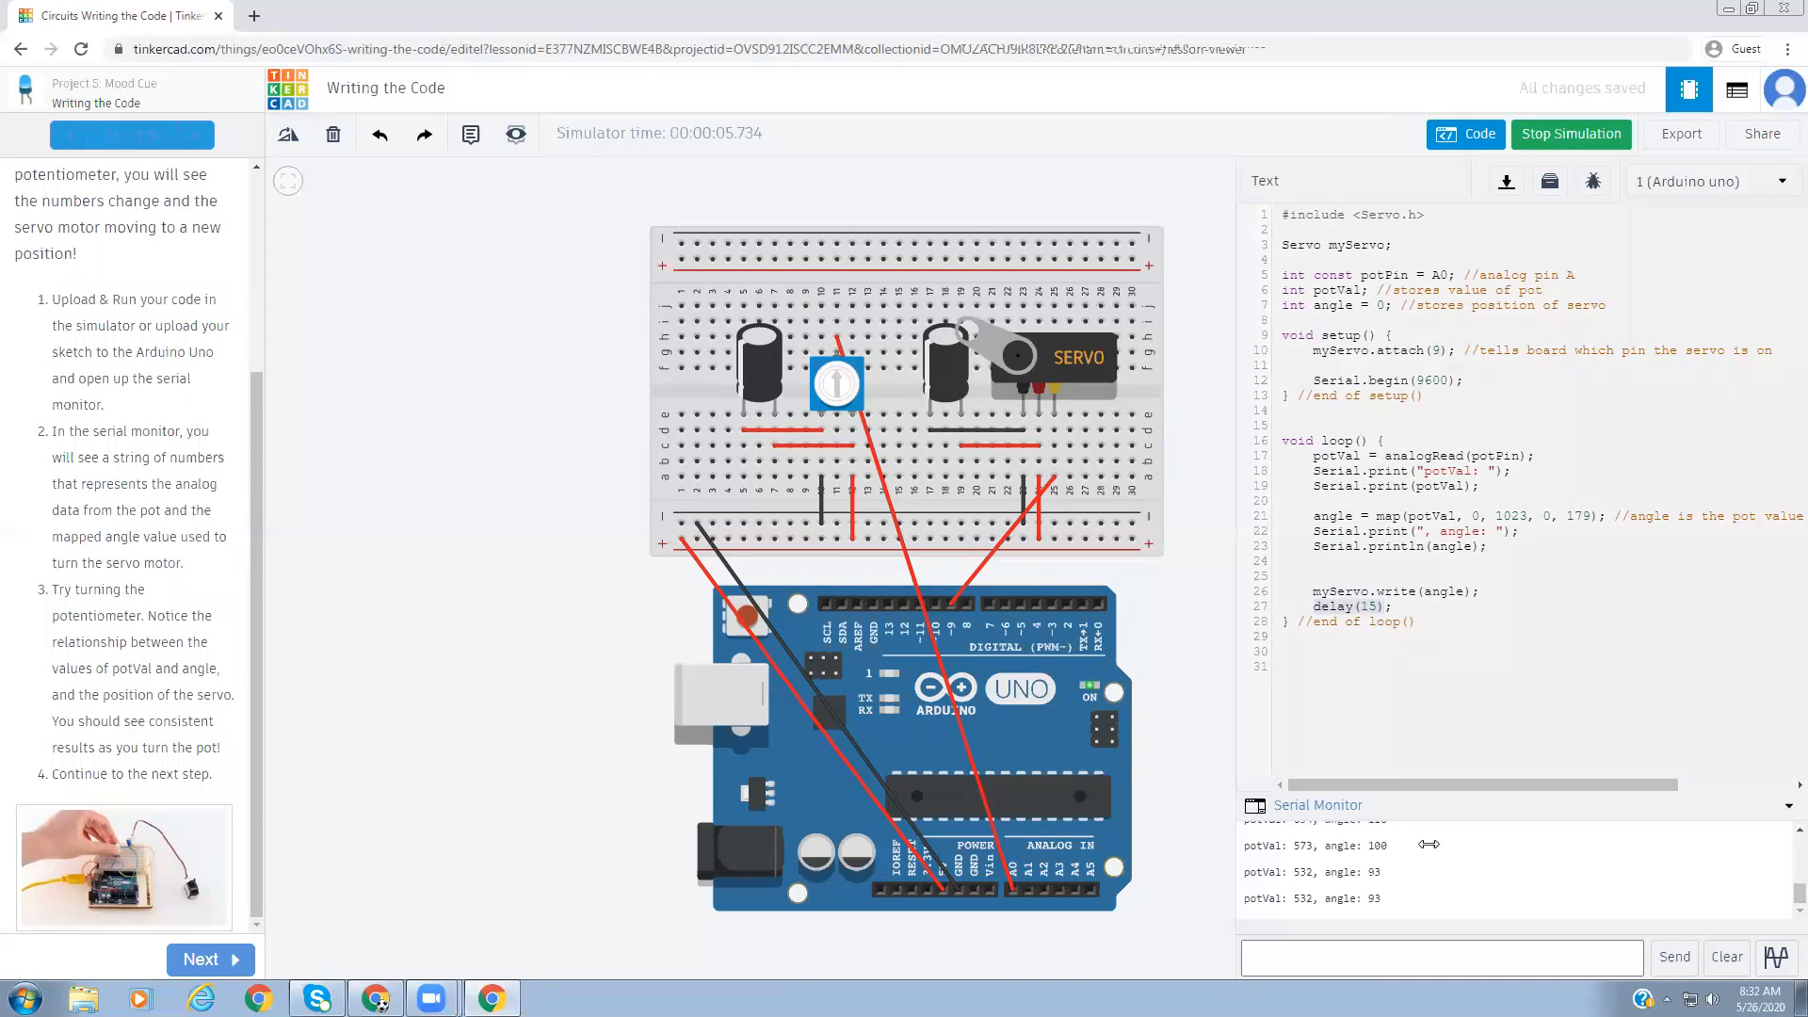
left_click_drag(862, 374, 846, 433)
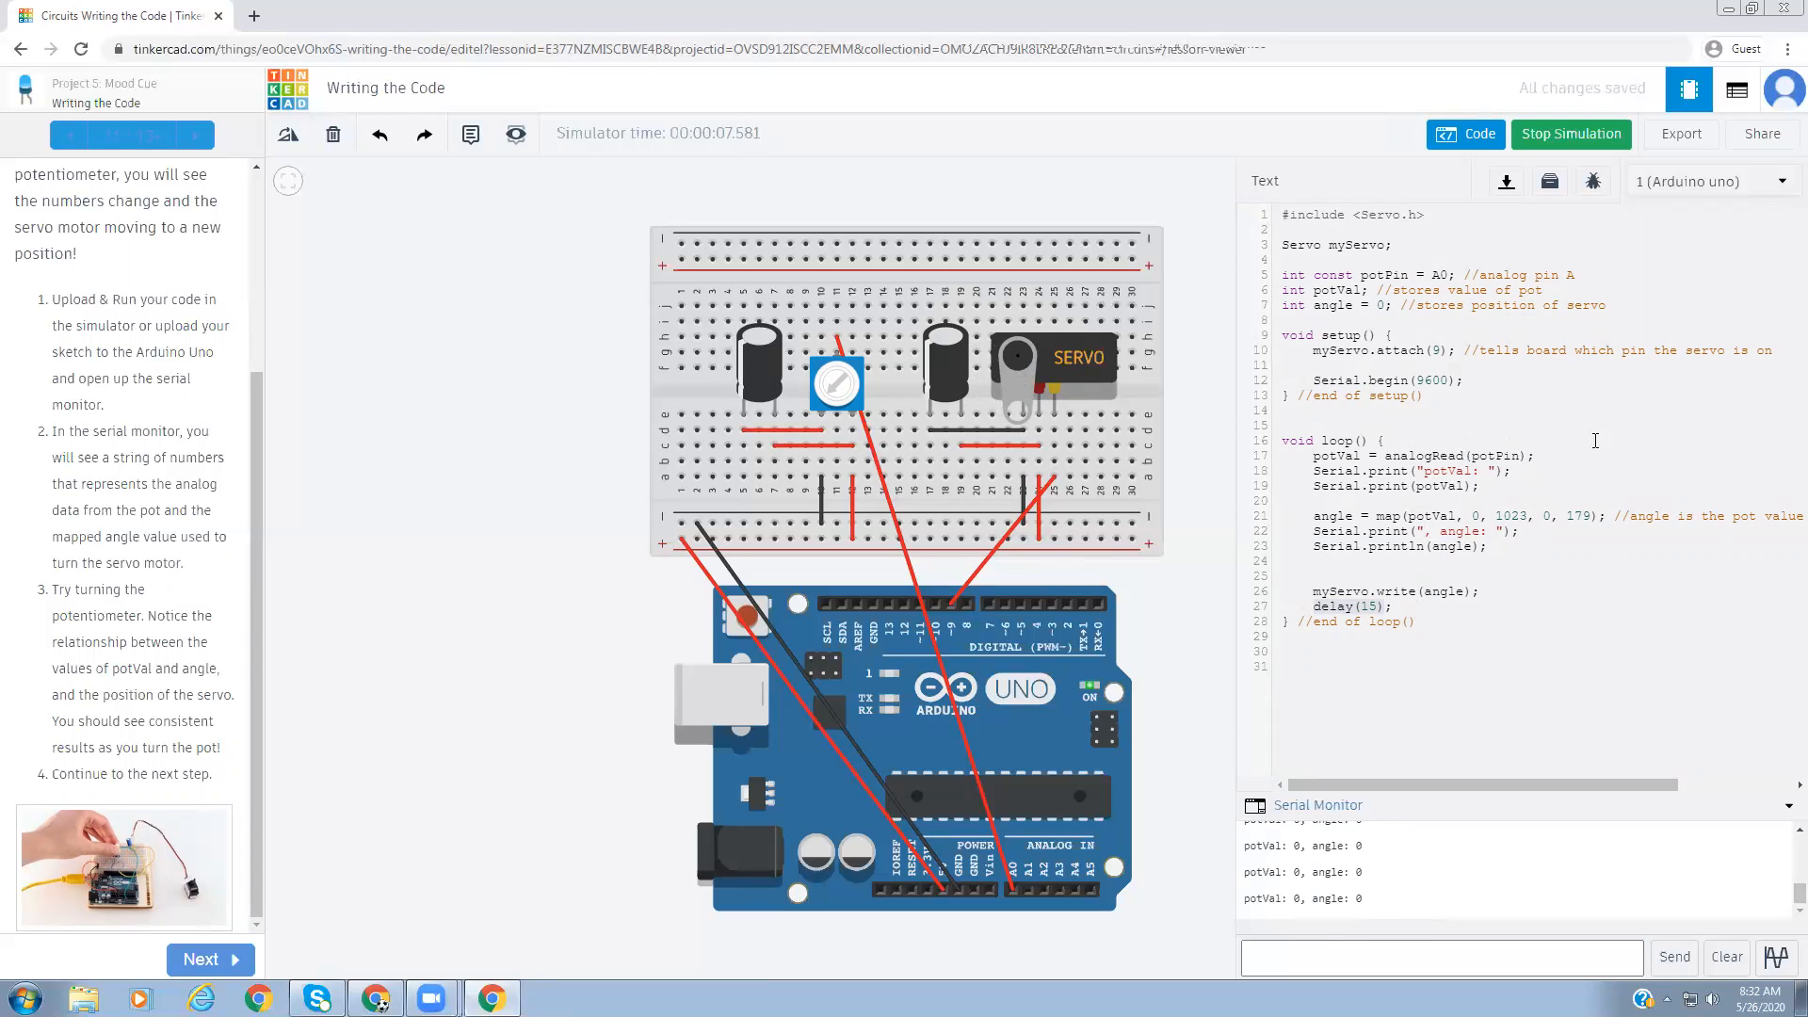
left_click_drag(1317, 459, 1439, 458)
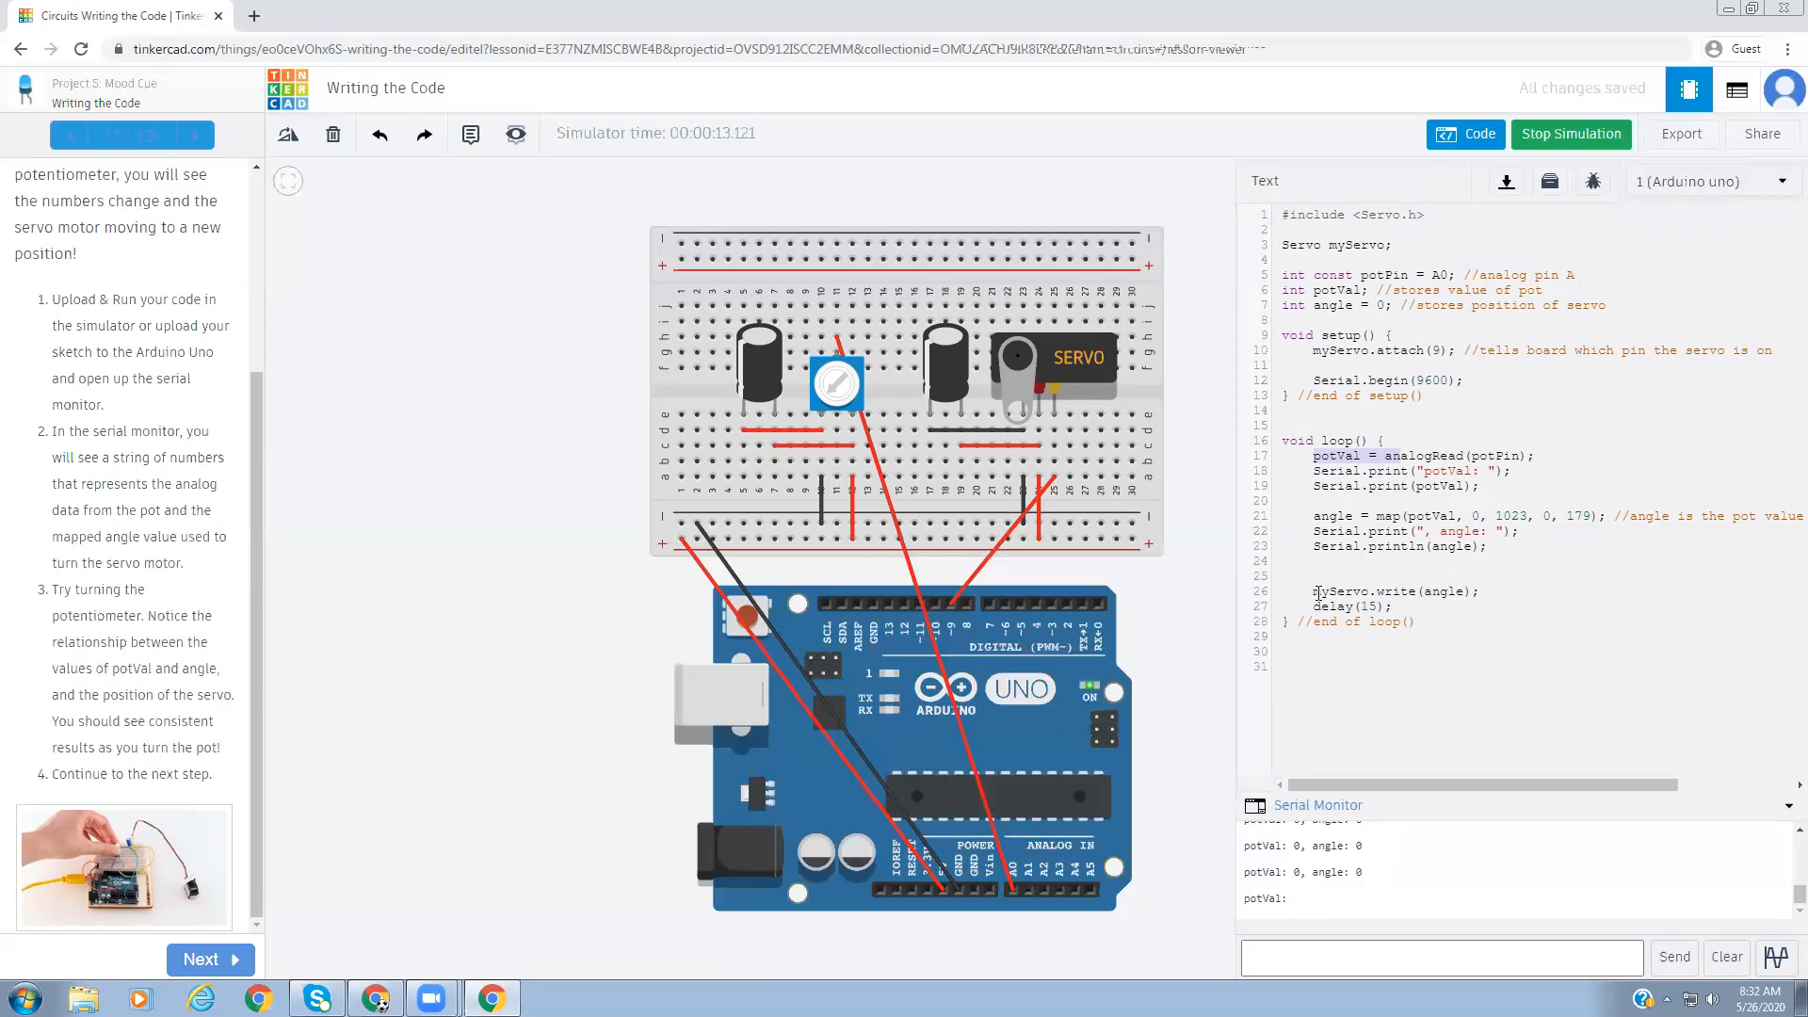
left_click(1590, 137)
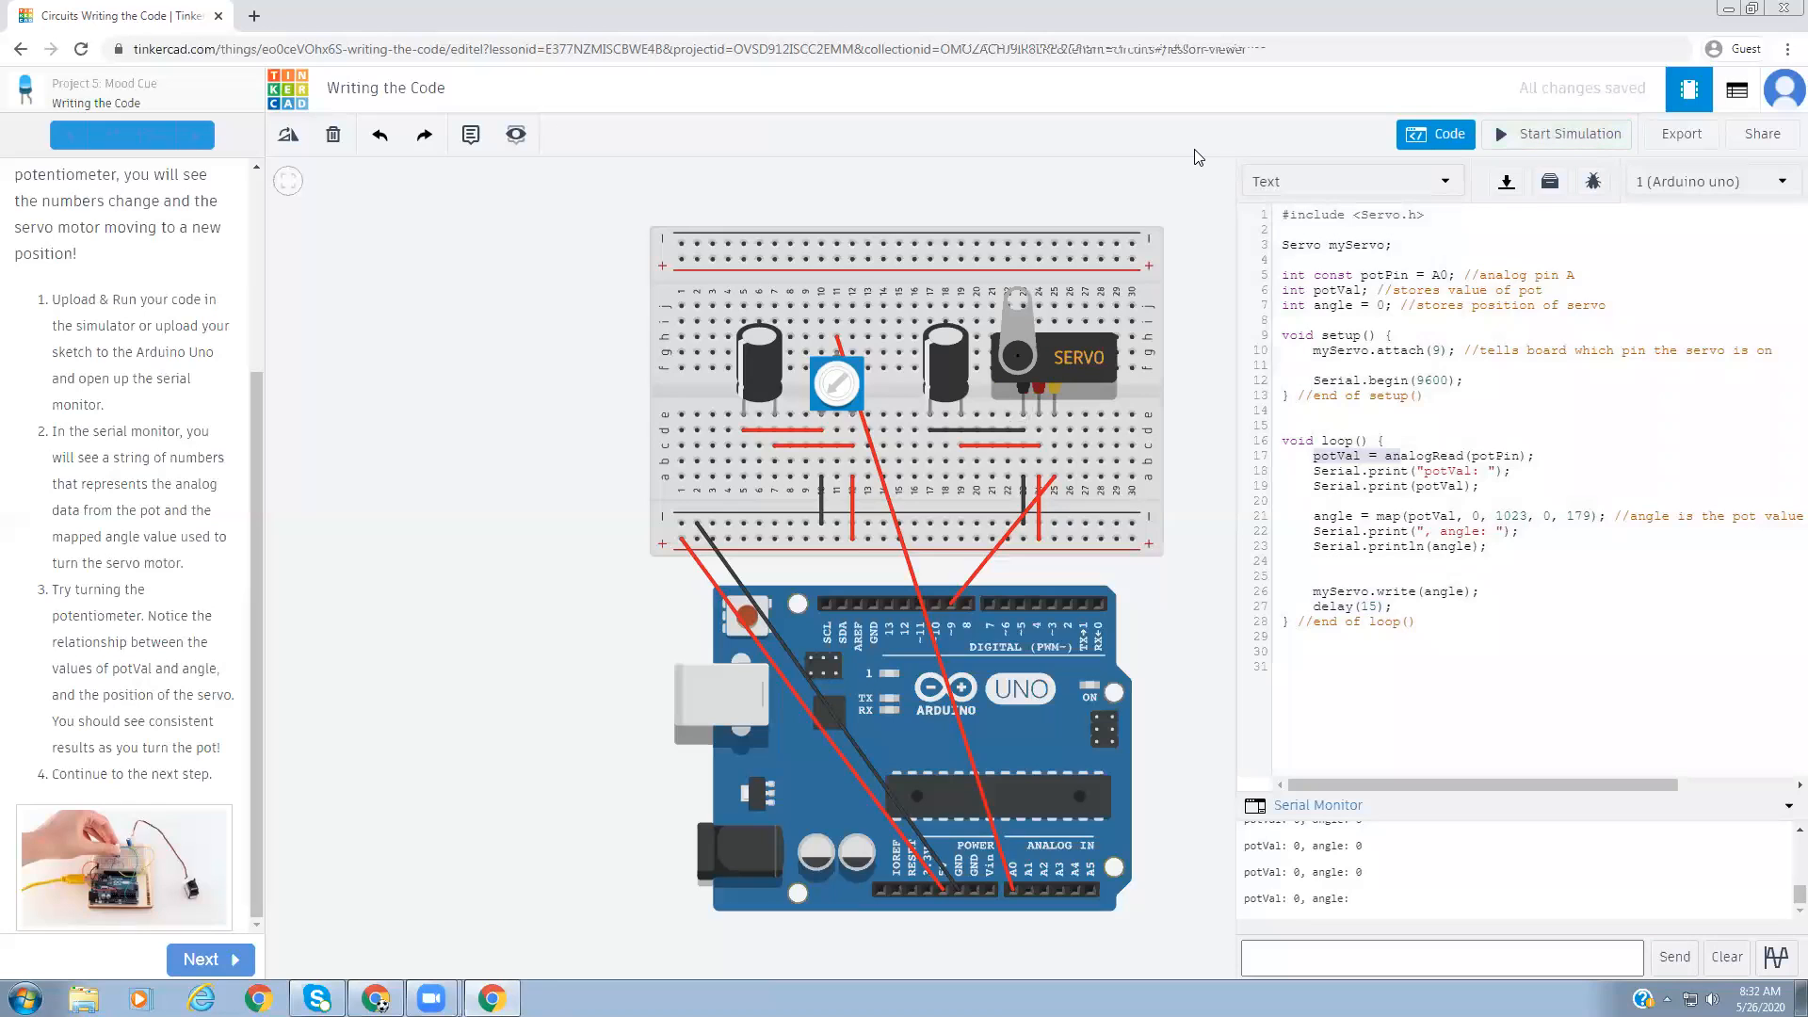
- Leave the circuit editor for the dashboard and open the list of completed lessons
left_click(301, 99)
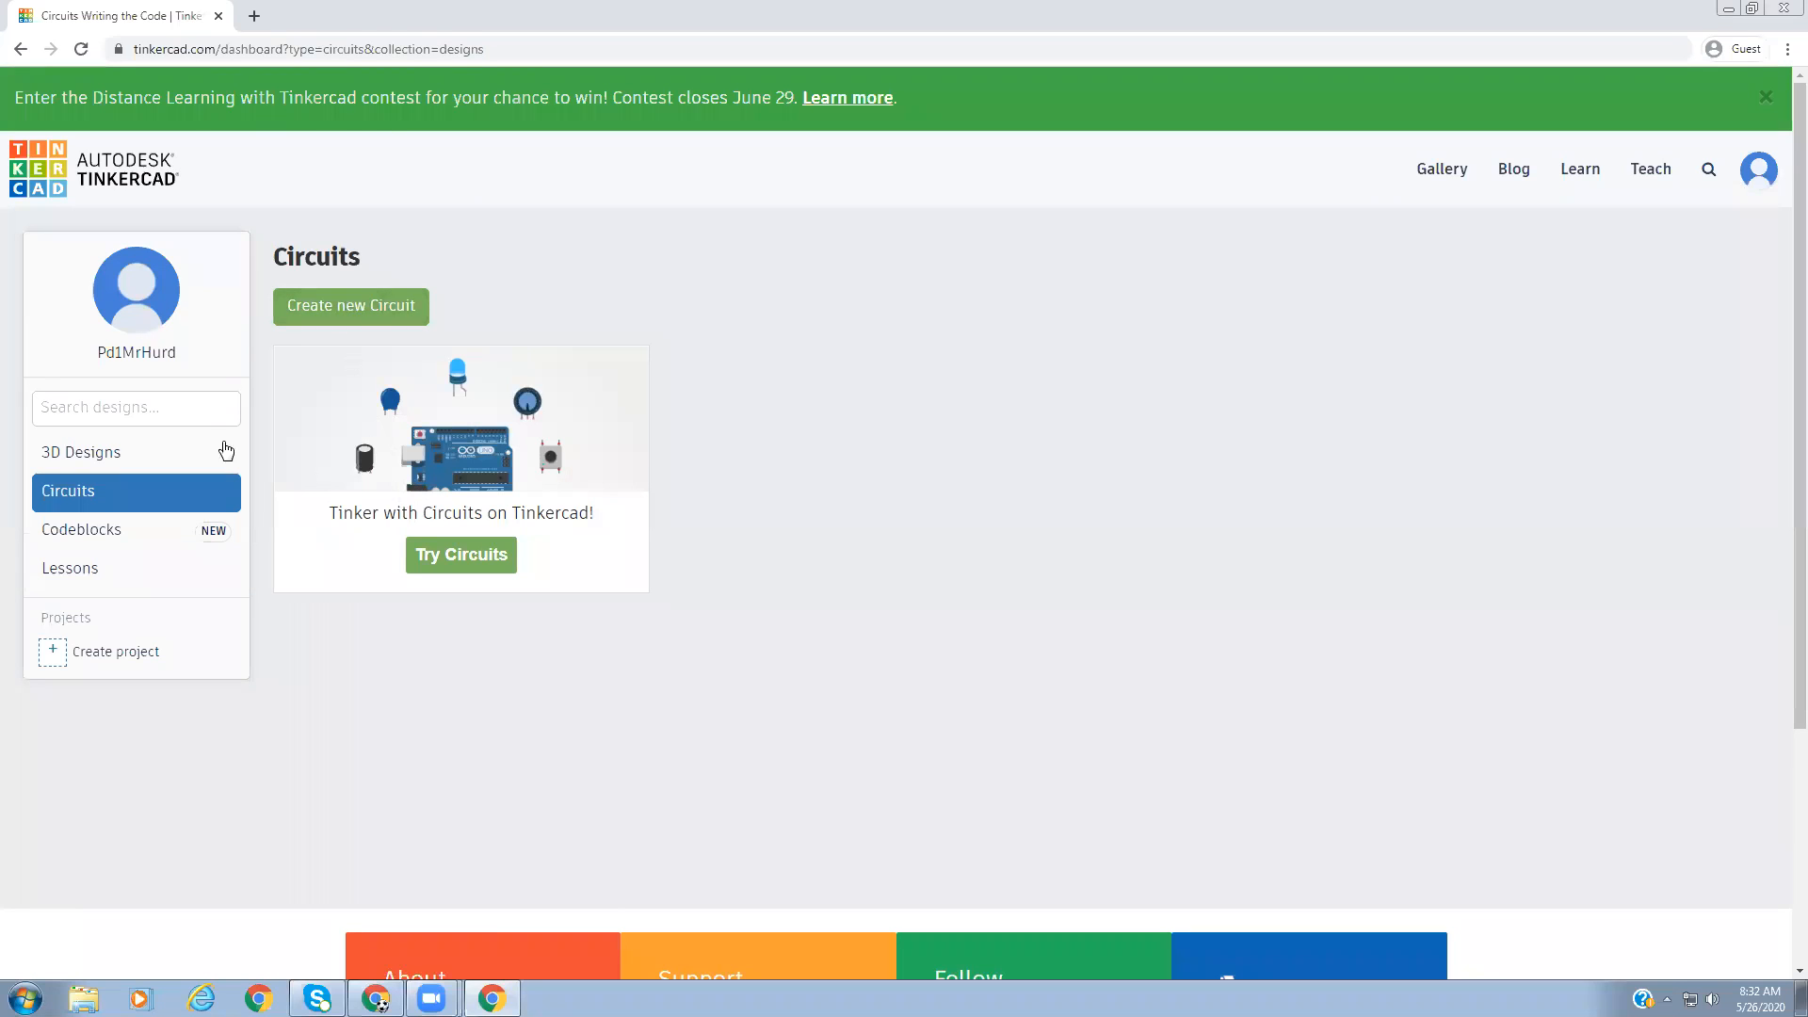
left_click(85, 582)
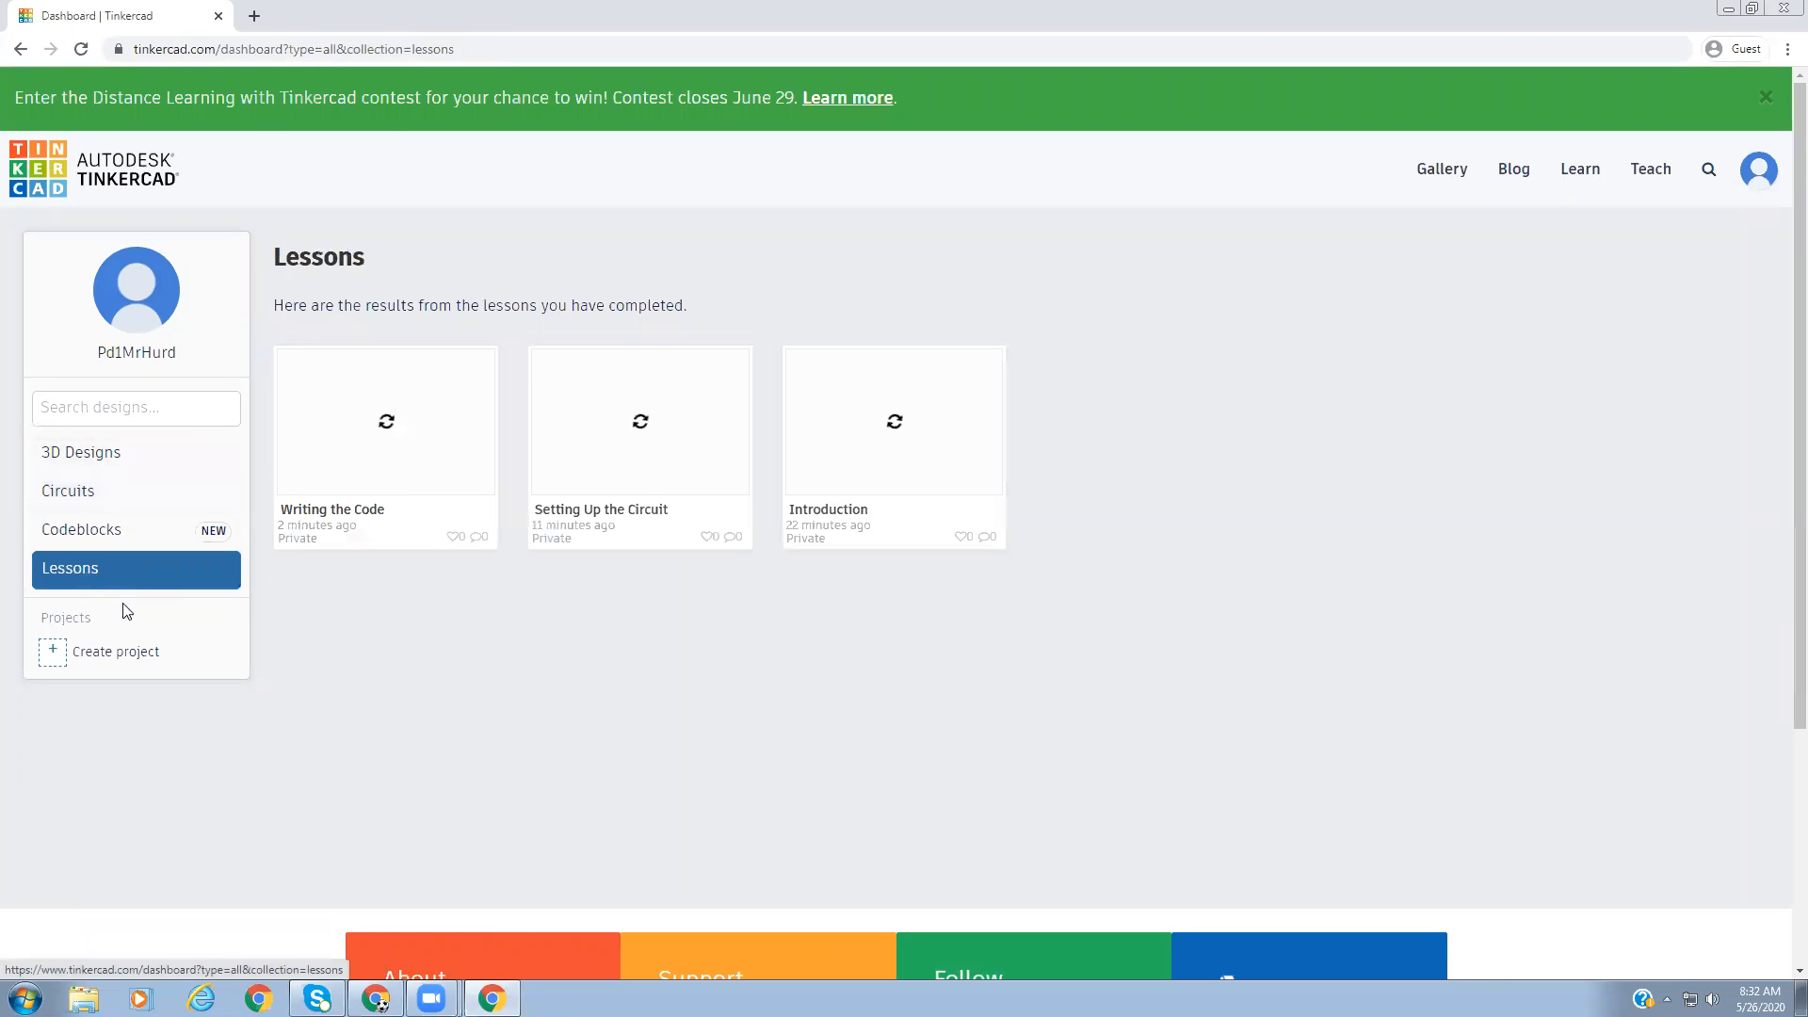